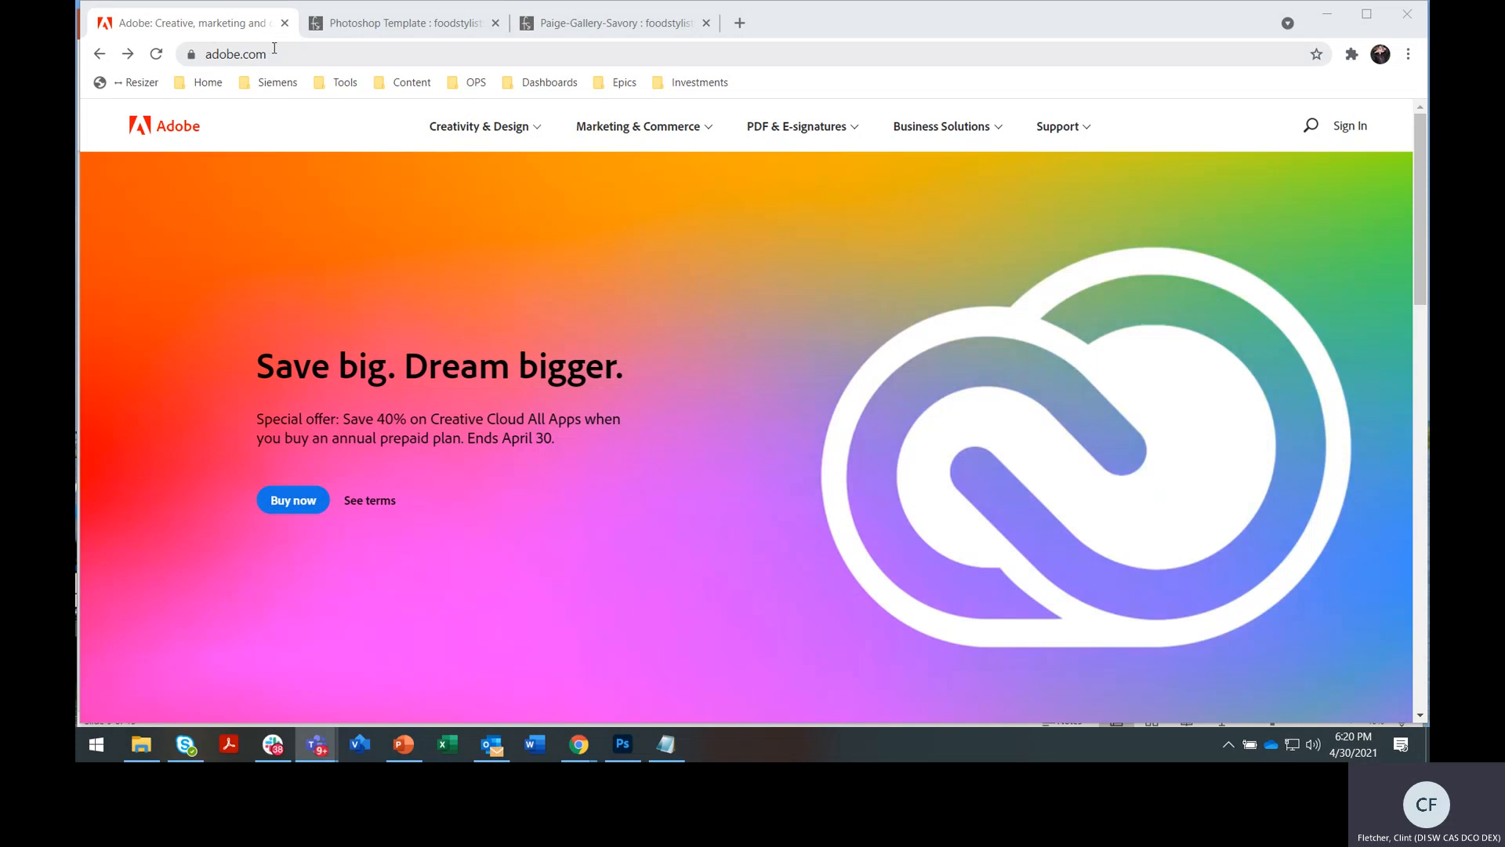
Go through Creativity & Design to the Photoshop product page and open its Buy now plans
left_click(541, 134)
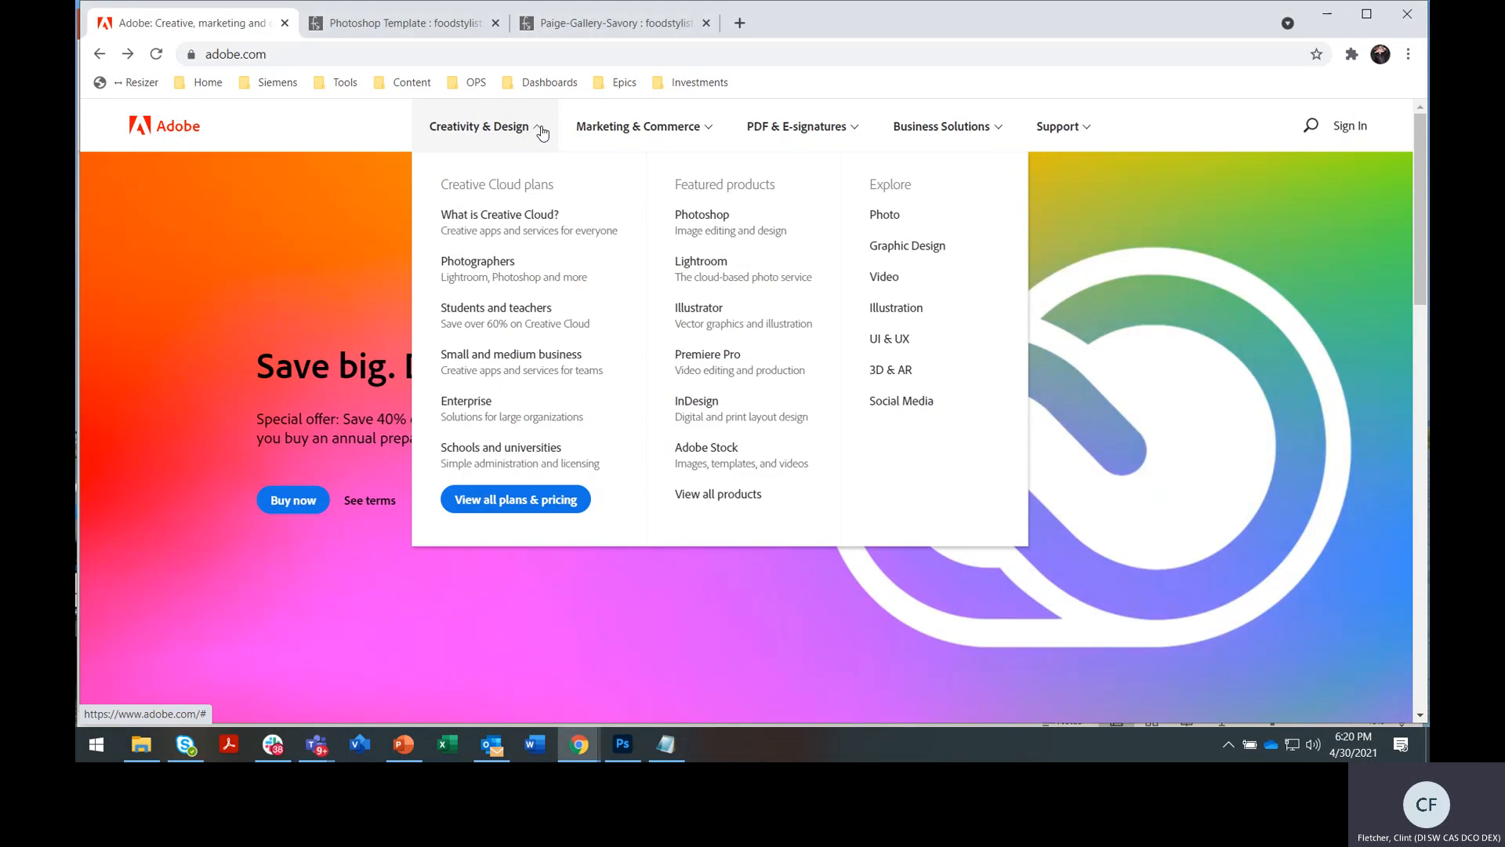
left_click(739, 226)
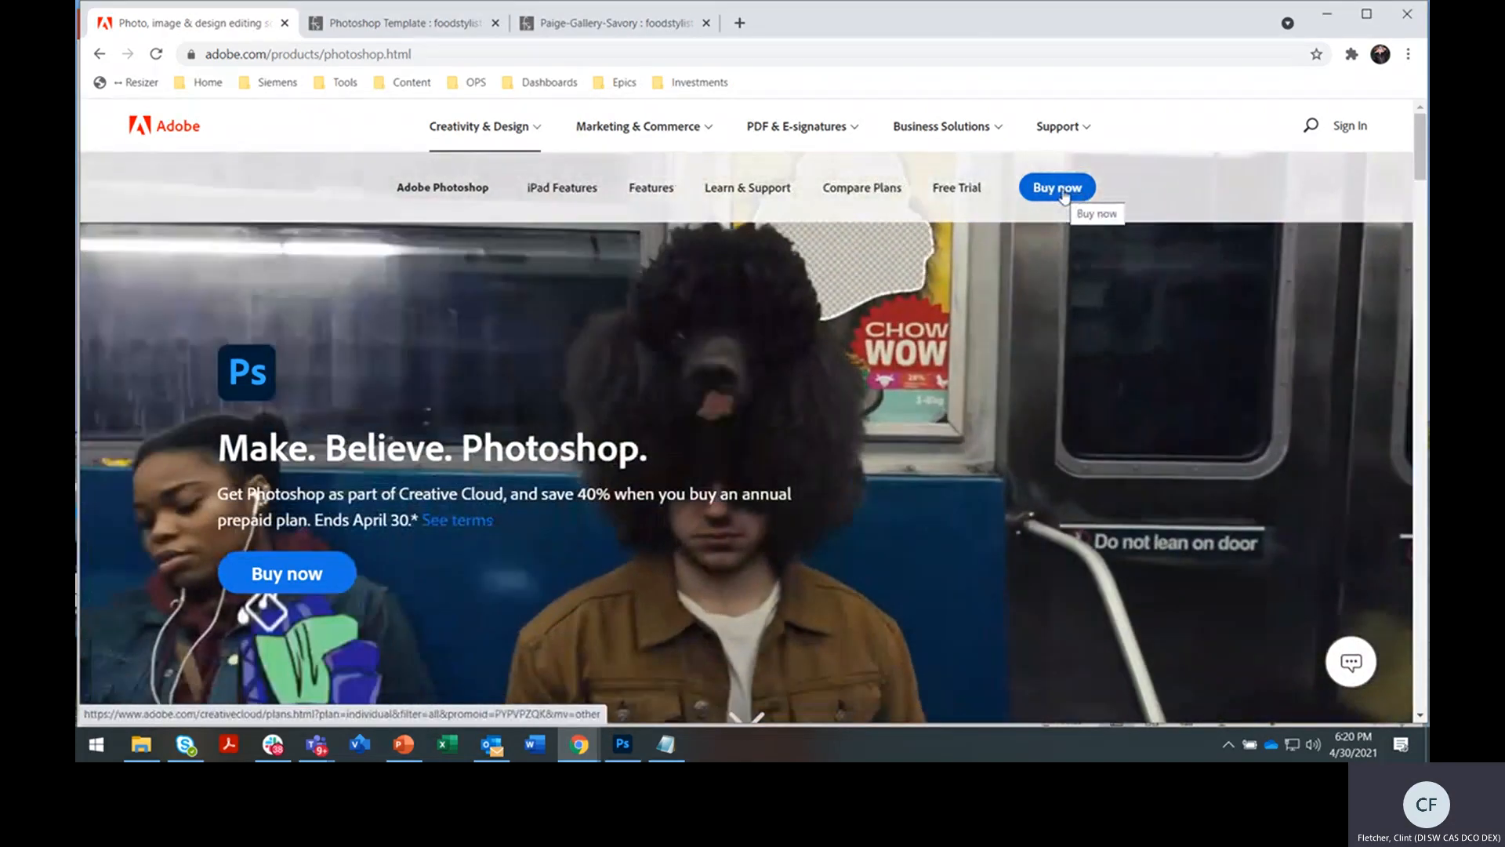
left_click(1062, 197)
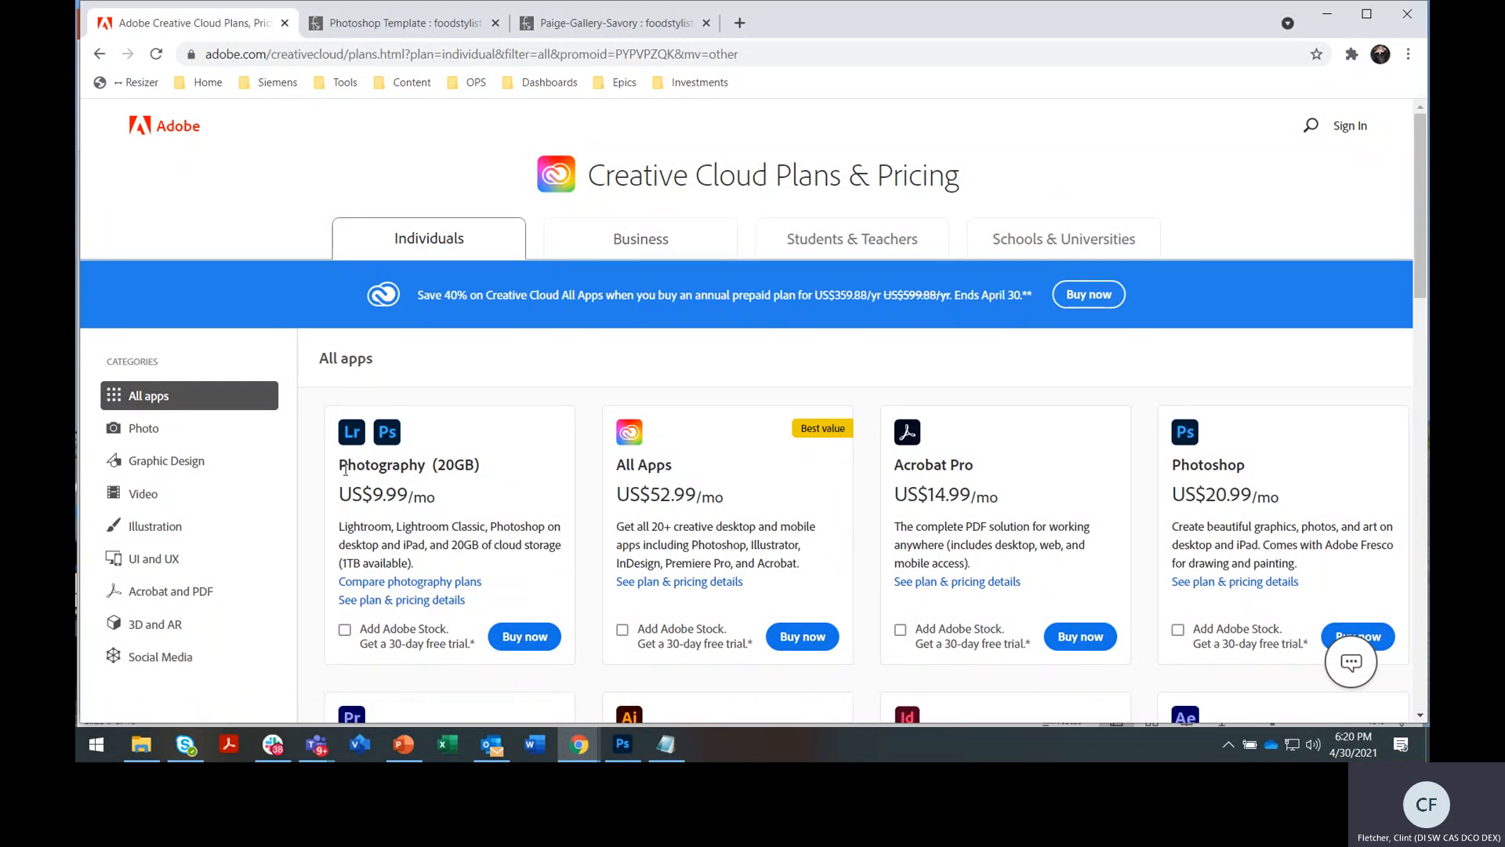
Start checkout for the Photography (20GB) plan and enter the buyer's e-mail address, fixing a domain typo
left_click_drag(339, 466, 433, 474)
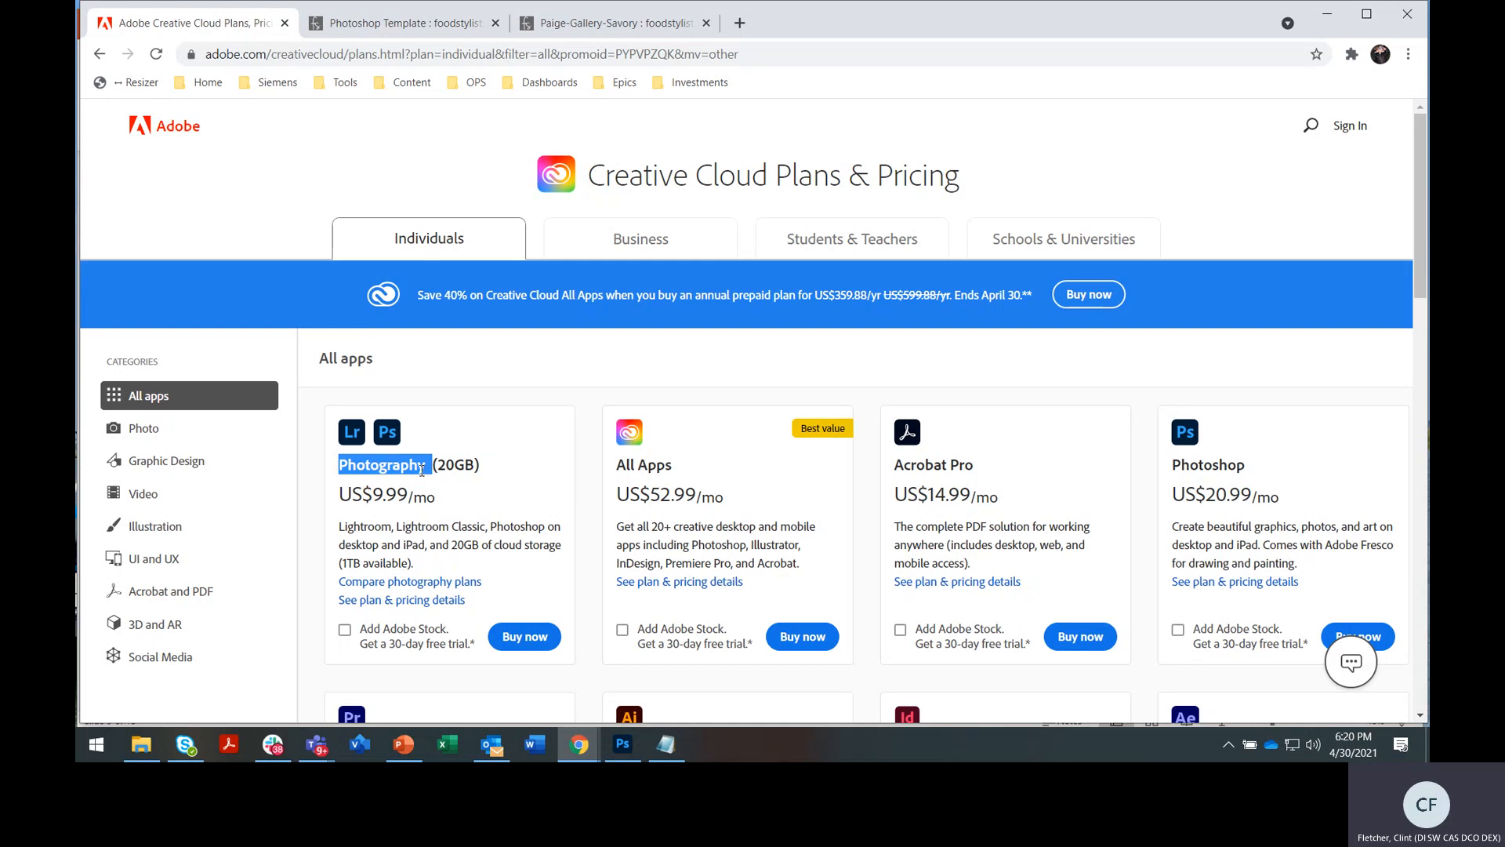
left_click(527, 648)
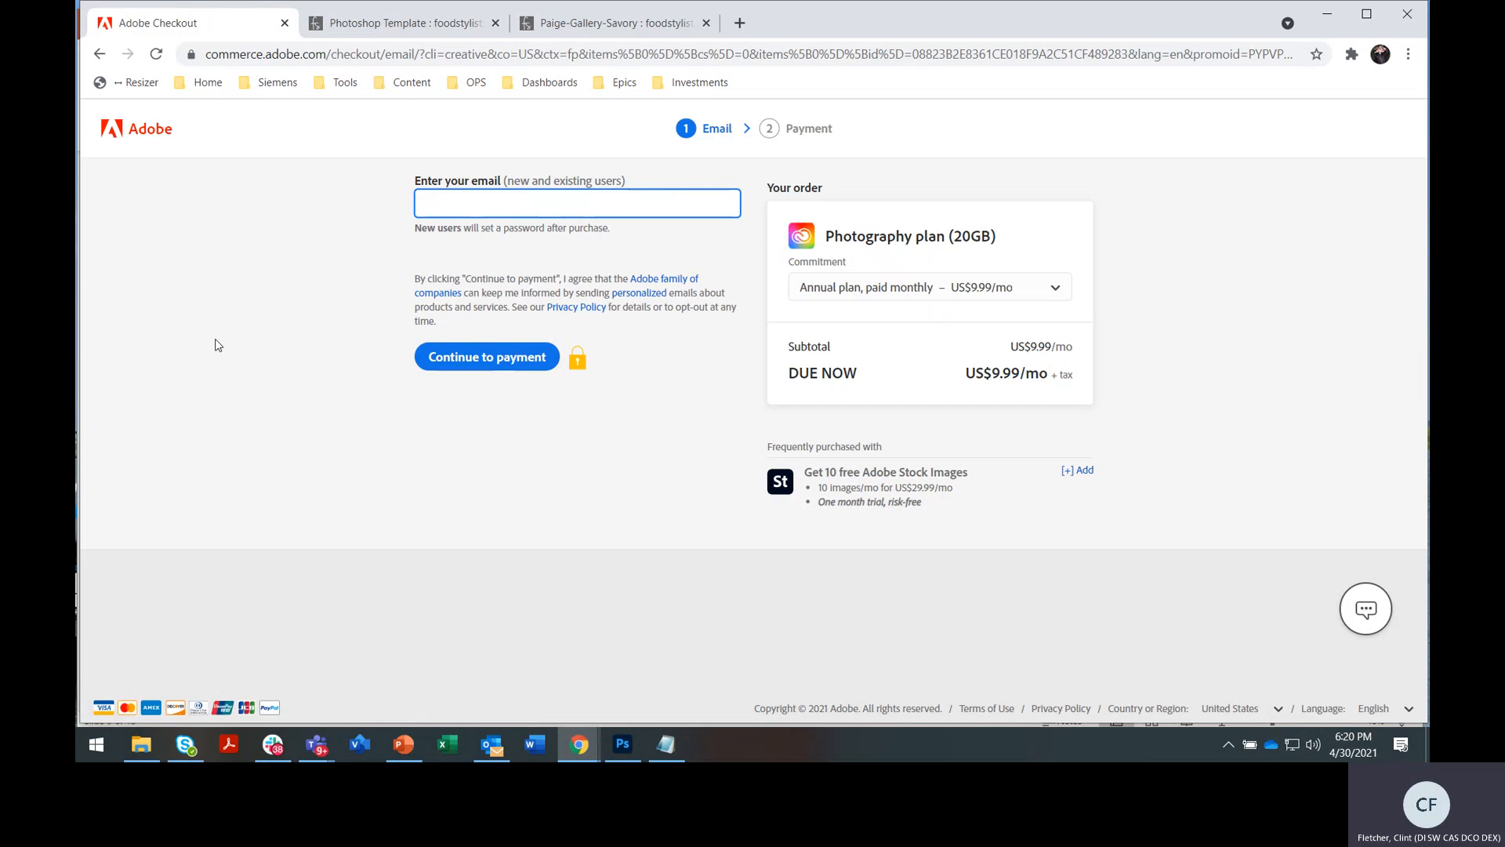
left_click(432, 208)
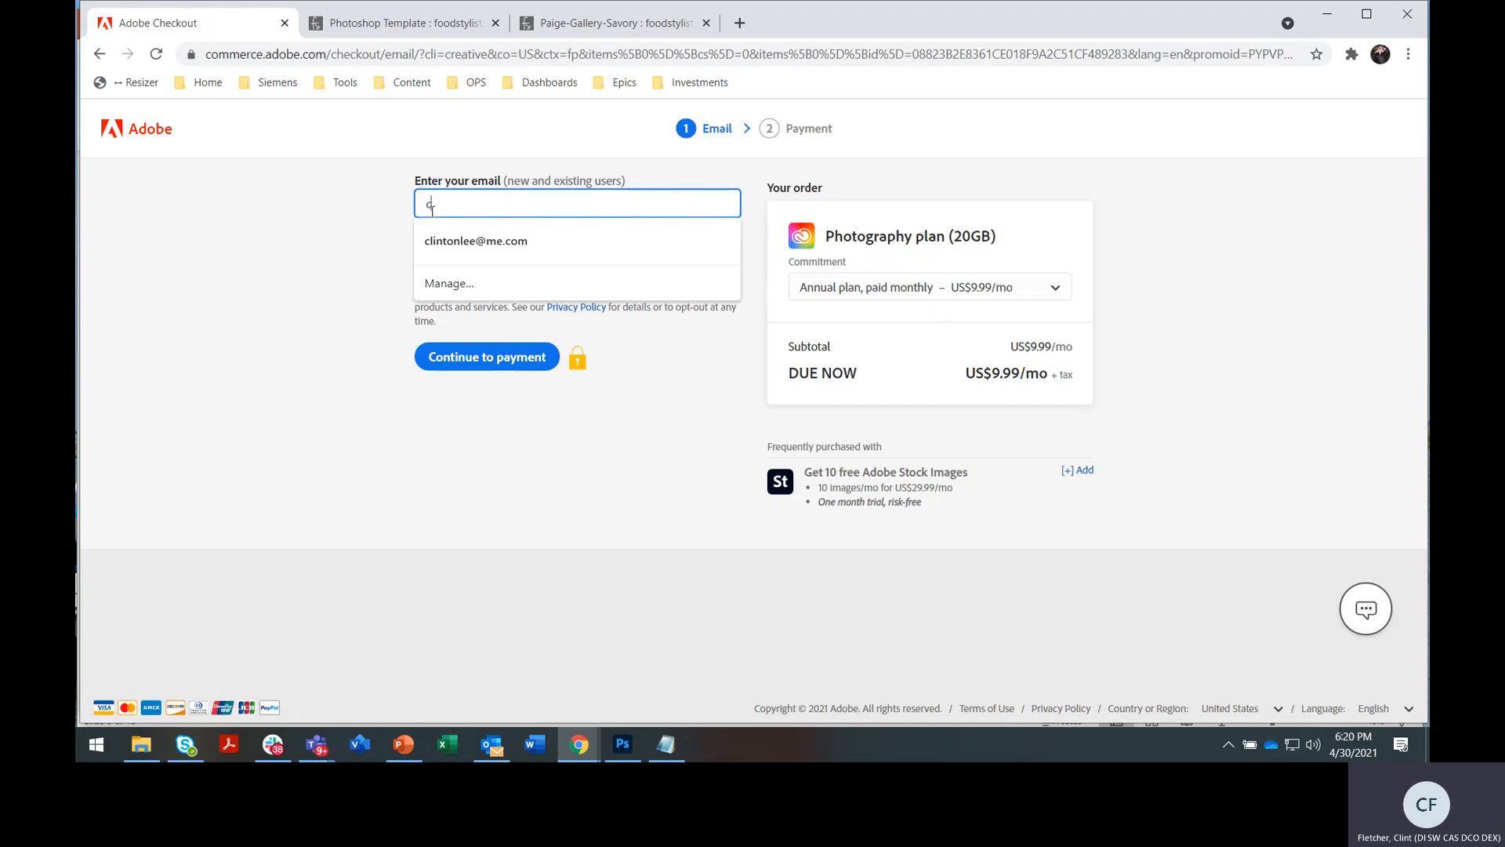
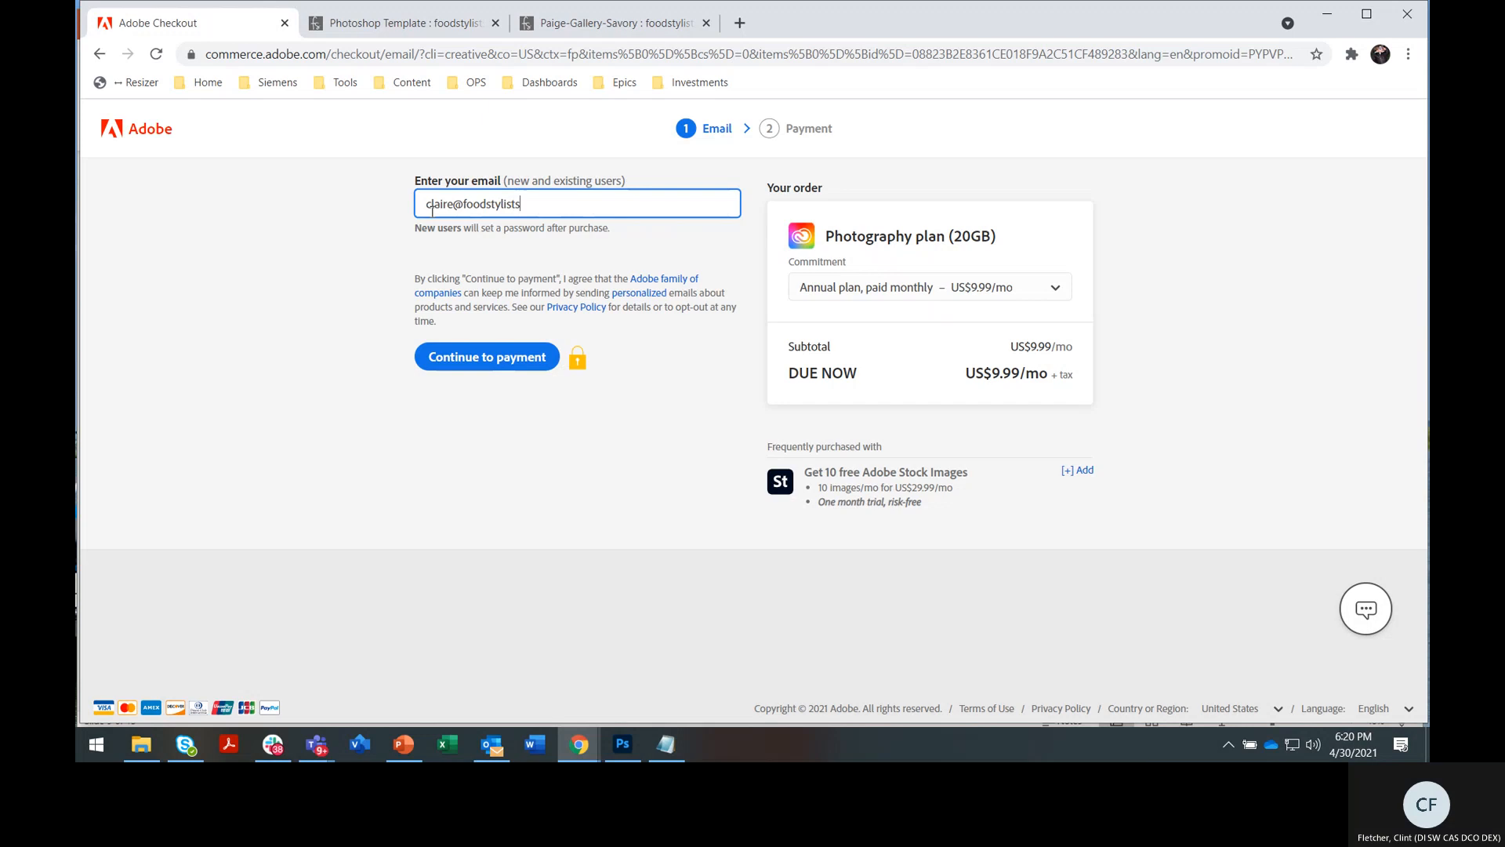
Continue to the payment step, review it, then go back to the Creative Cloud plans page
left_click(470, 359)
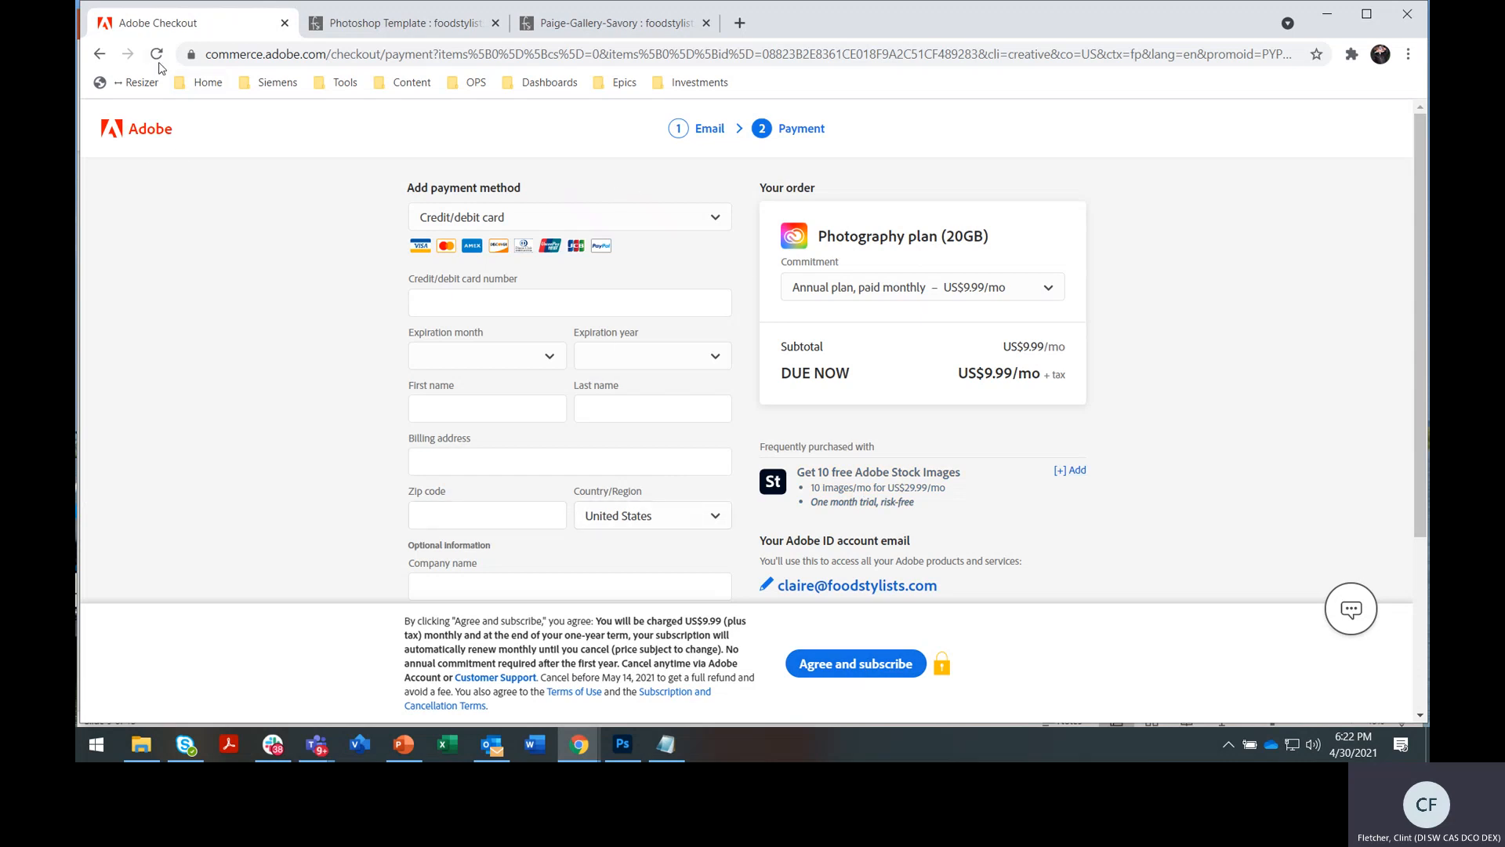
left_click(99, 54)
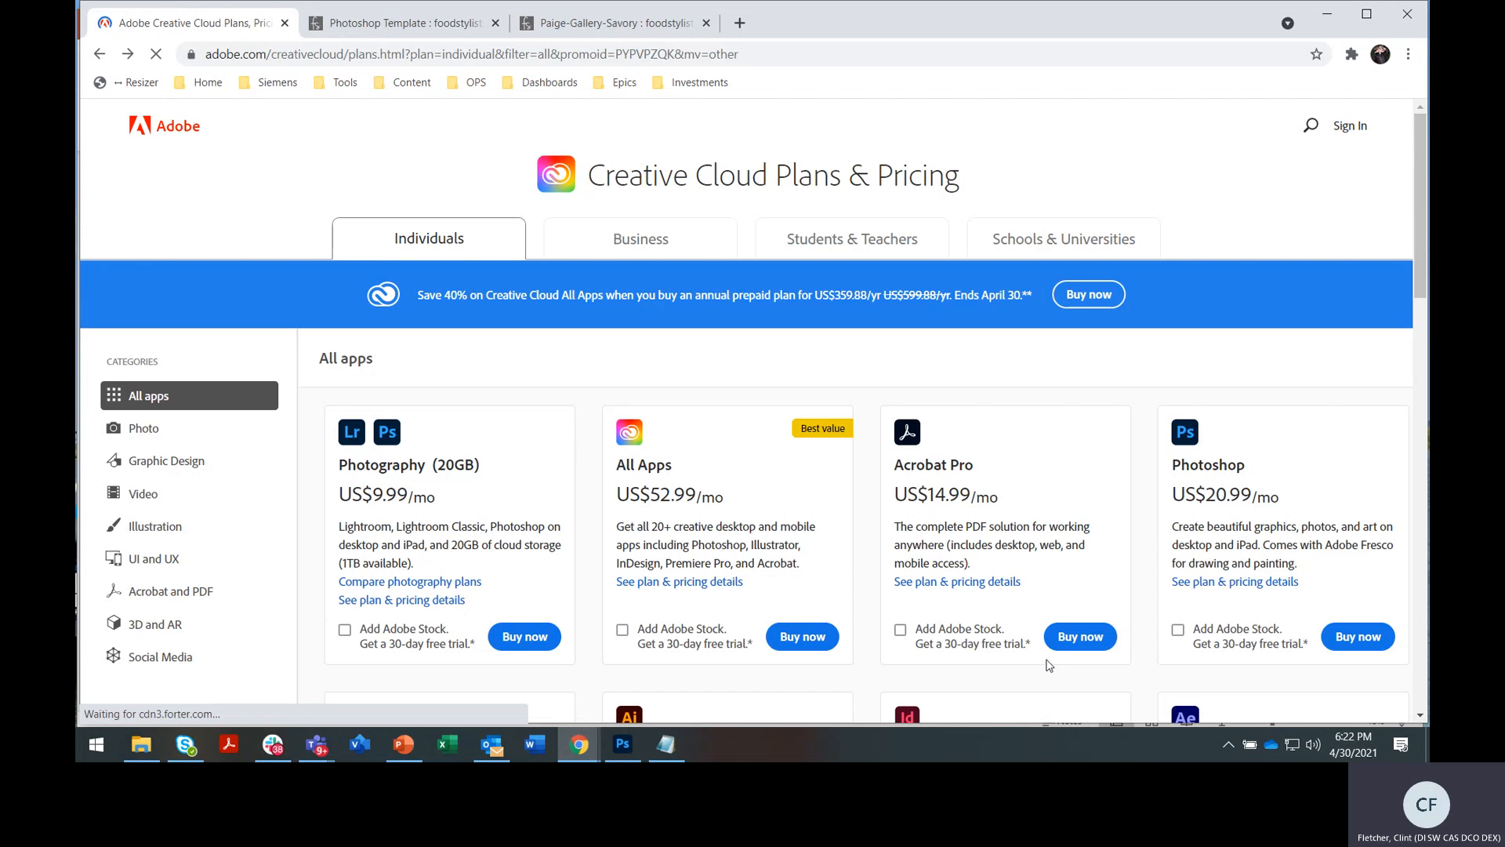
left_click(413, 739)
scroll(277, 449, "up", 2)
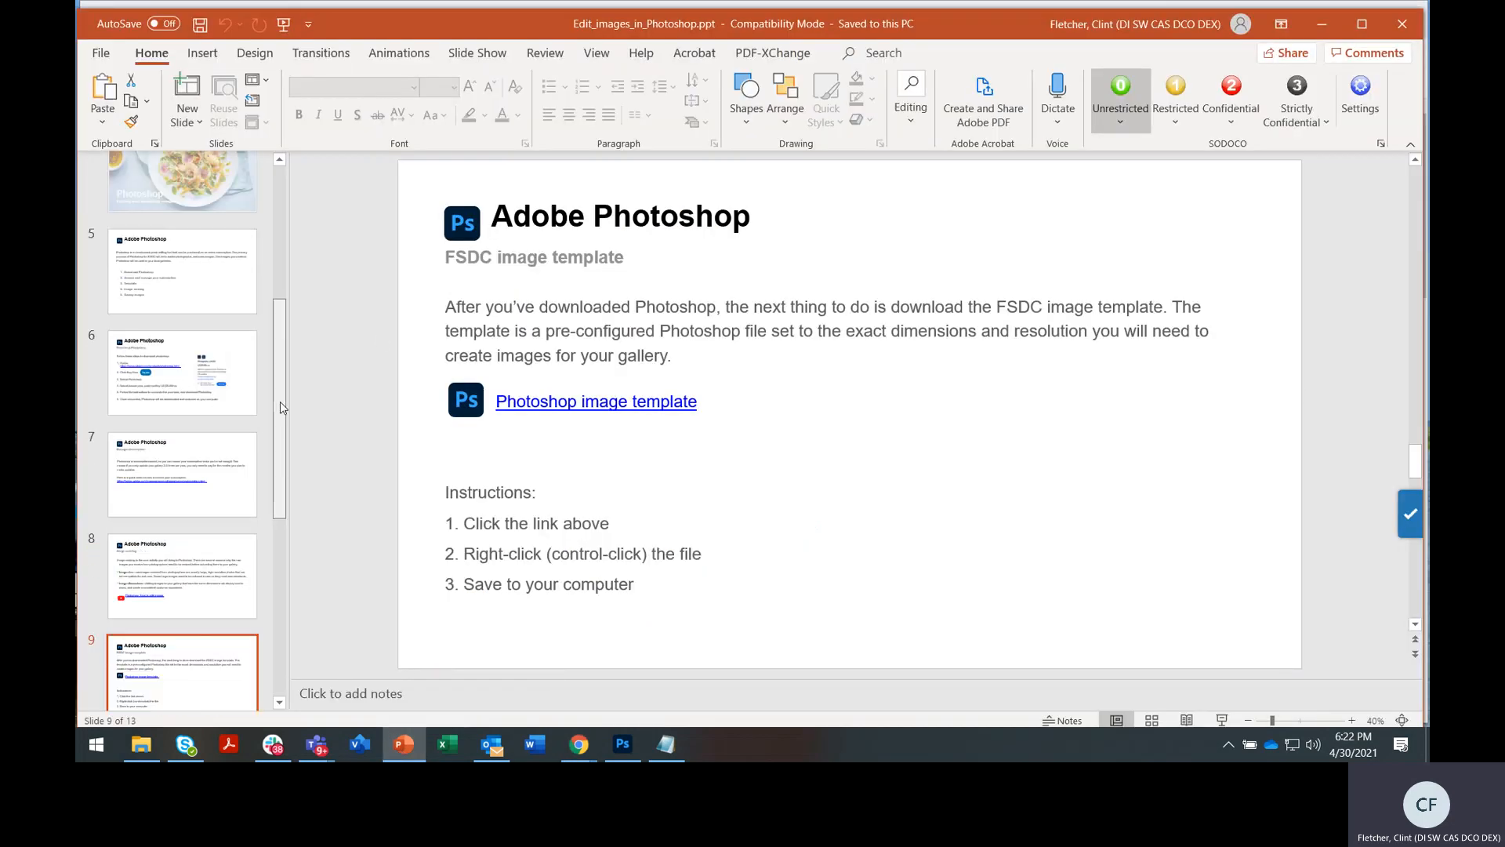
left_click(251, 394)
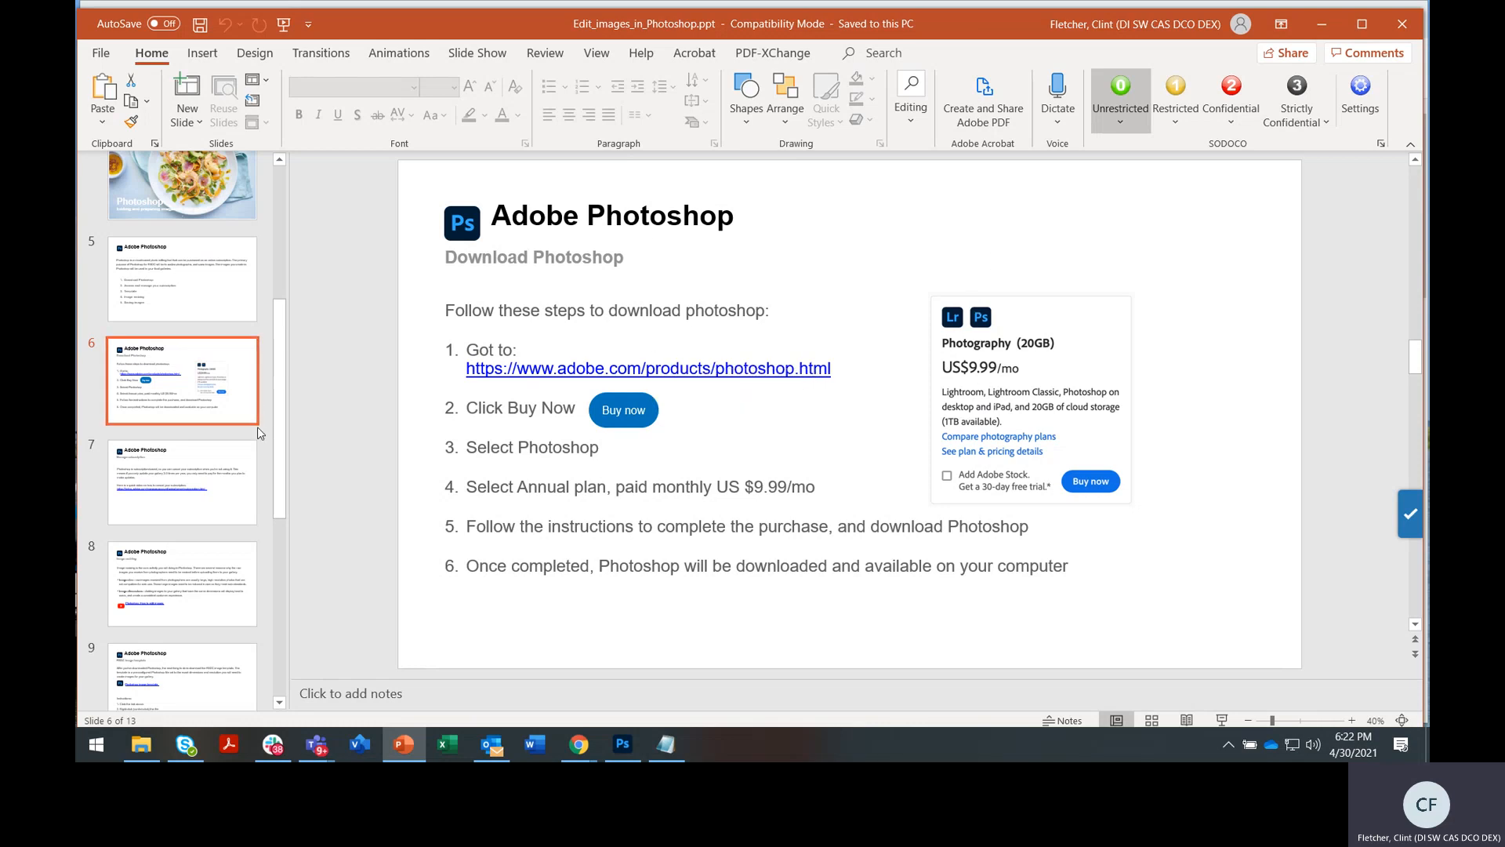
left_click(257, 453)
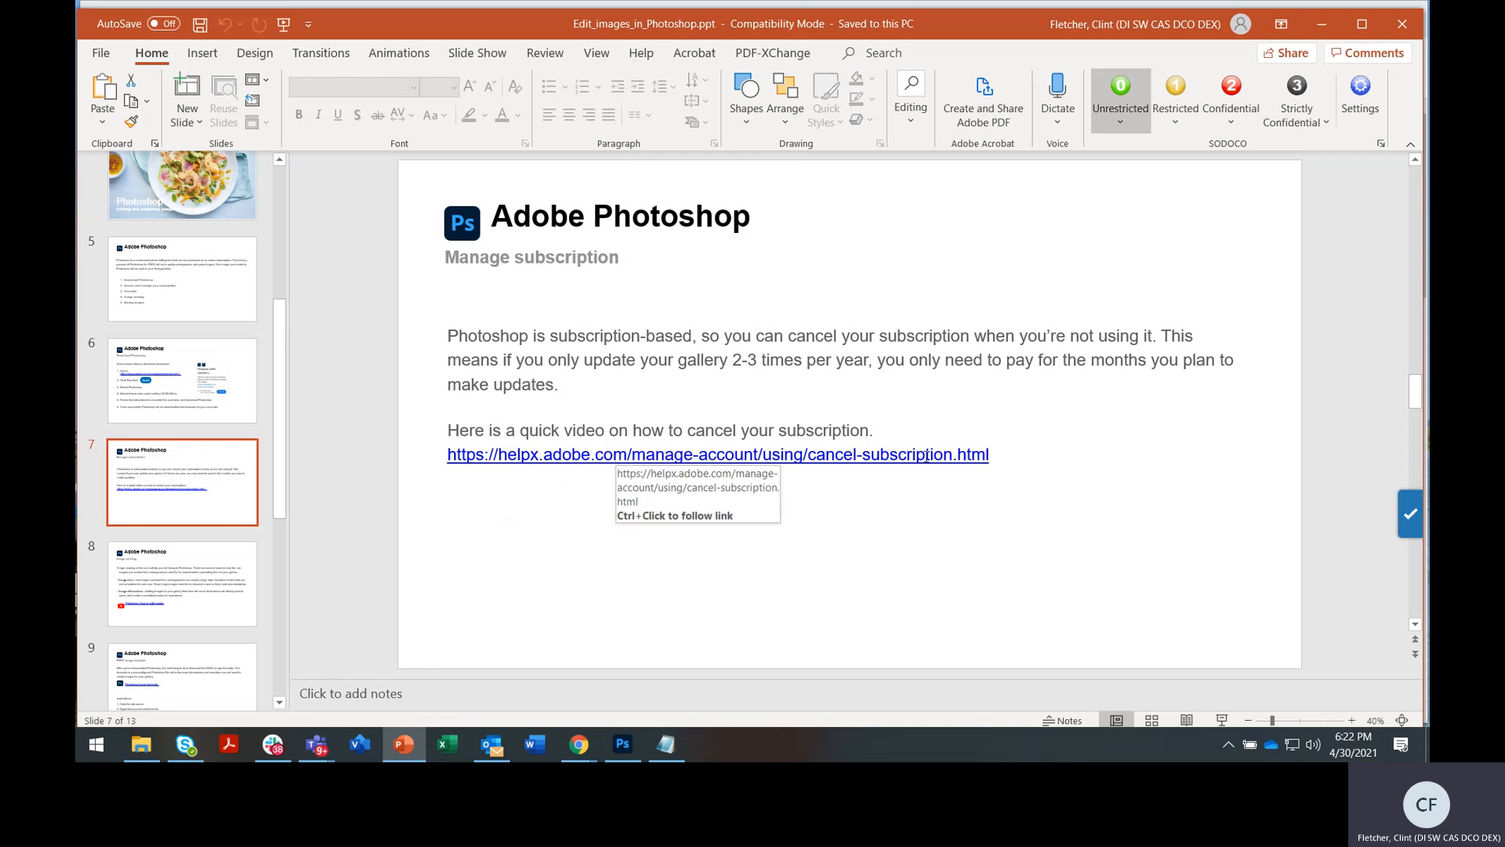
left_click(1332, 28)
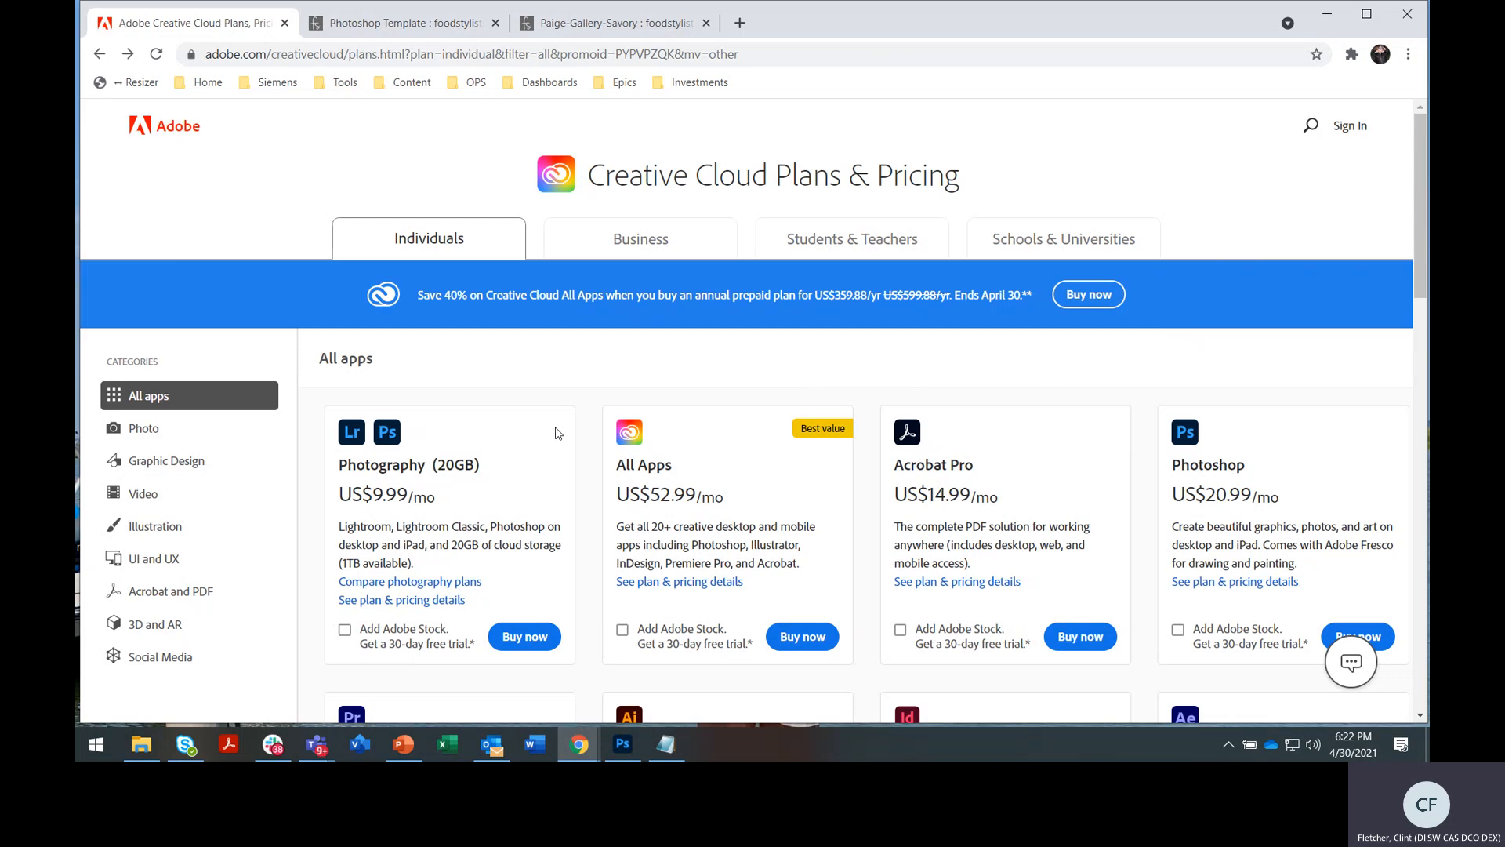
Switch to the foodstylists.com Photoshop Template tab and scroll up to its title banner
left_click(422, 29)
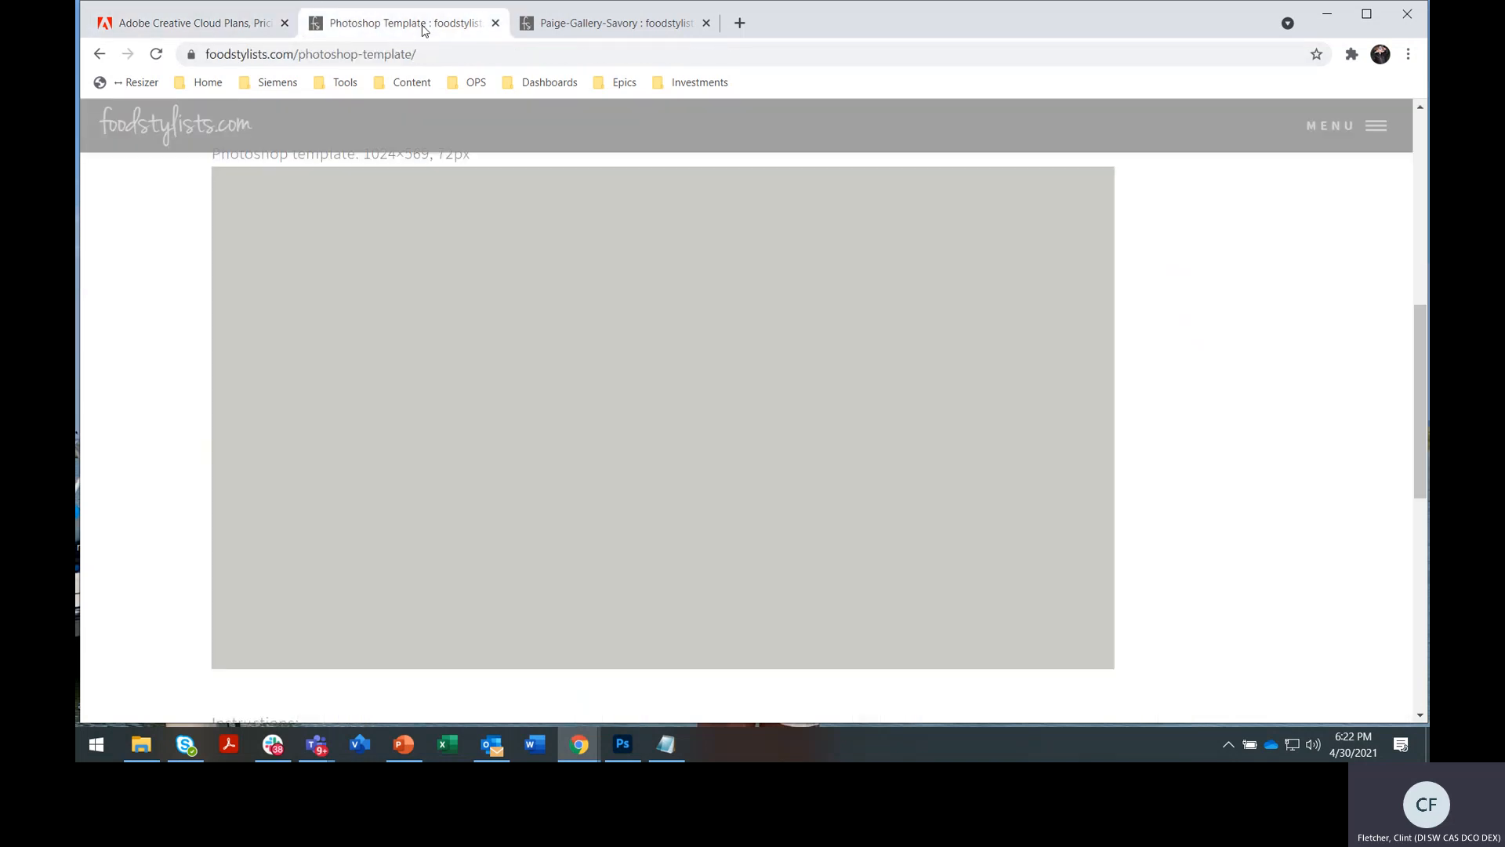
scroll(580, 231, "up", 7)
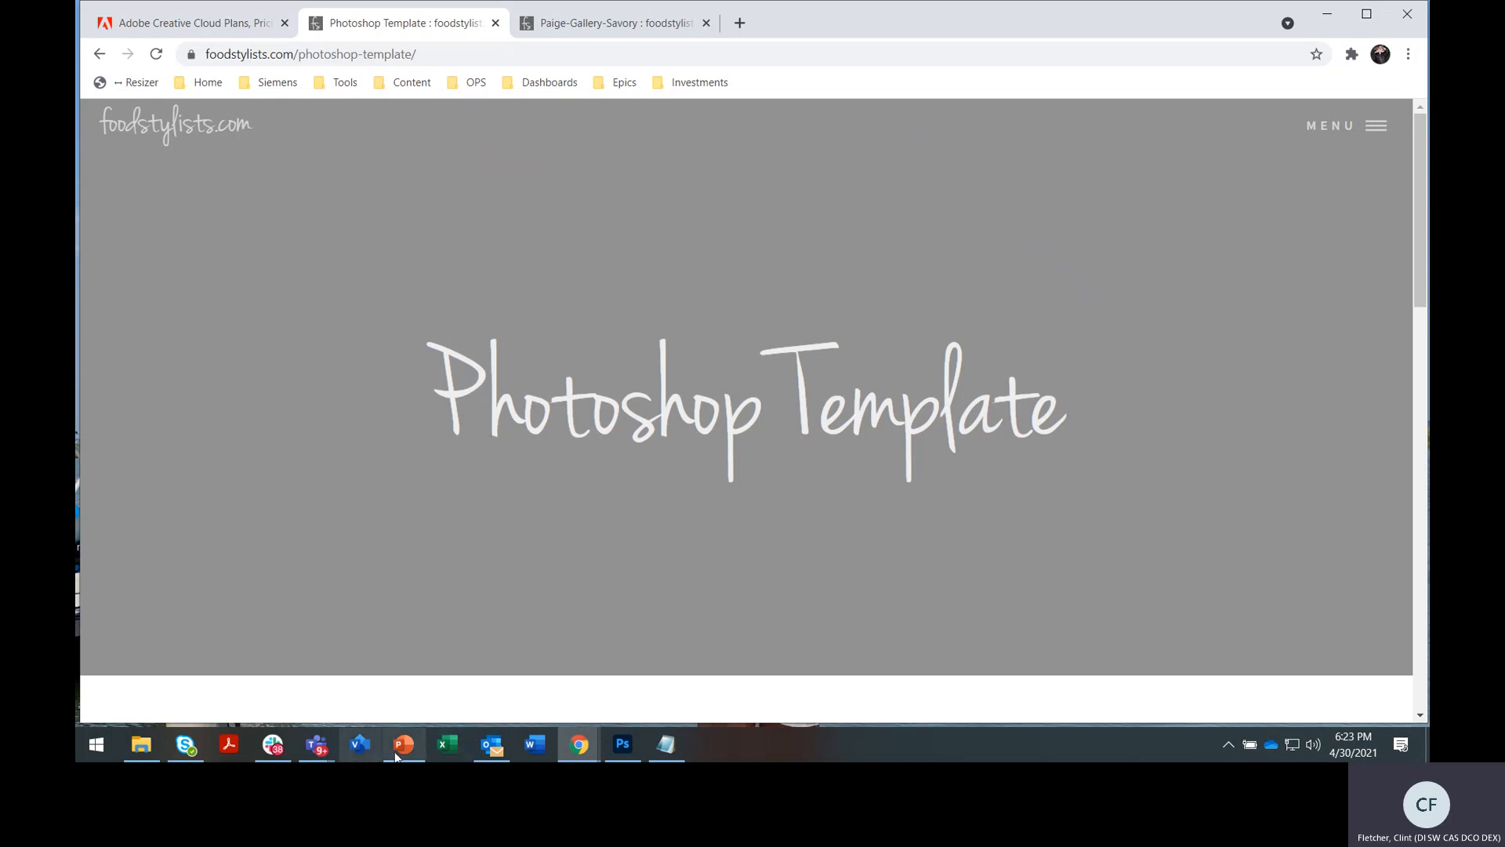
left_click(444, 634)
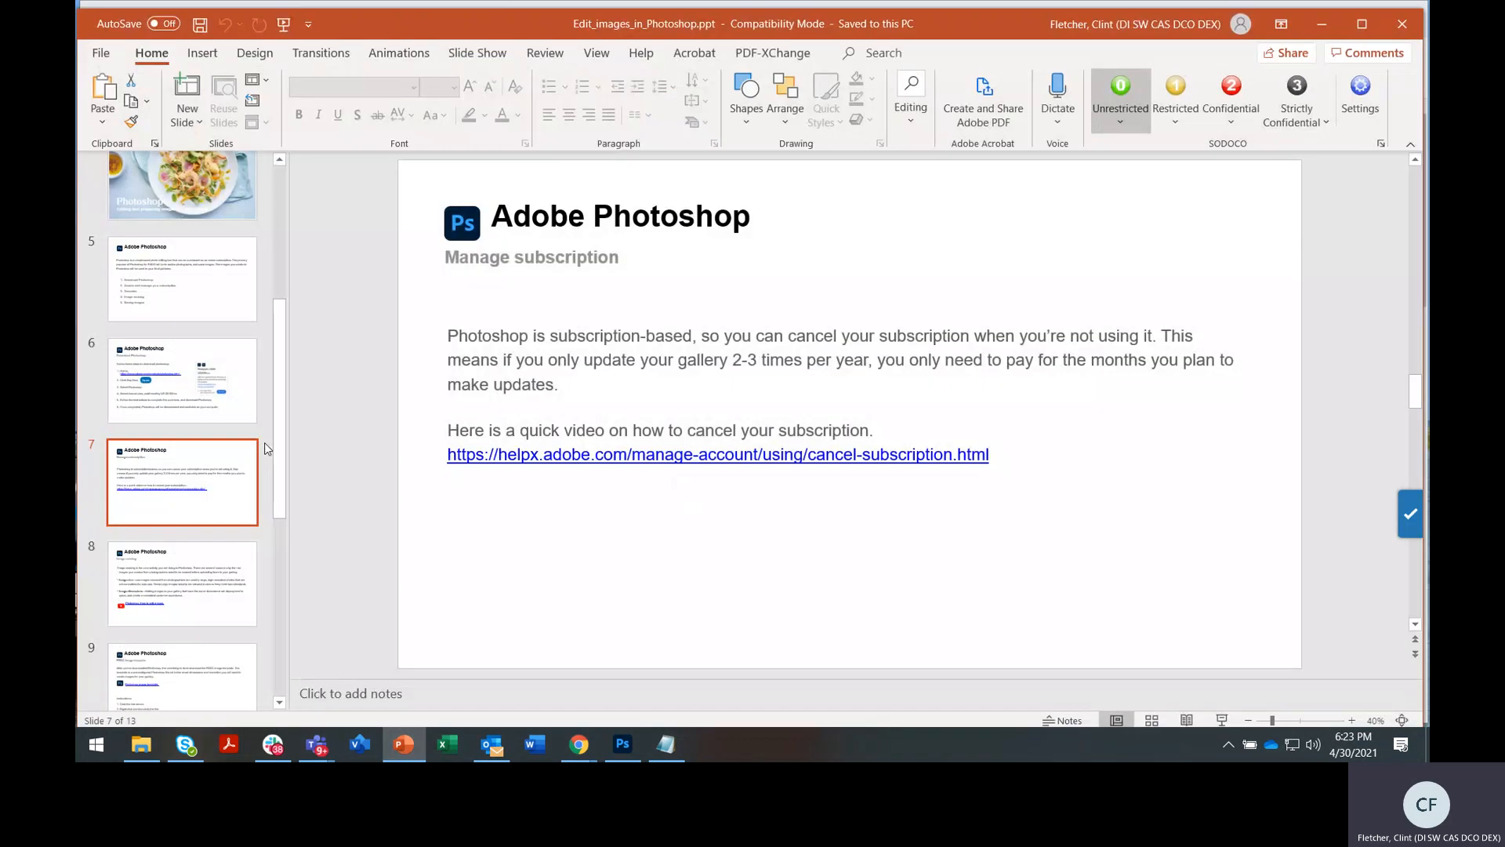
left_click(202, 566)
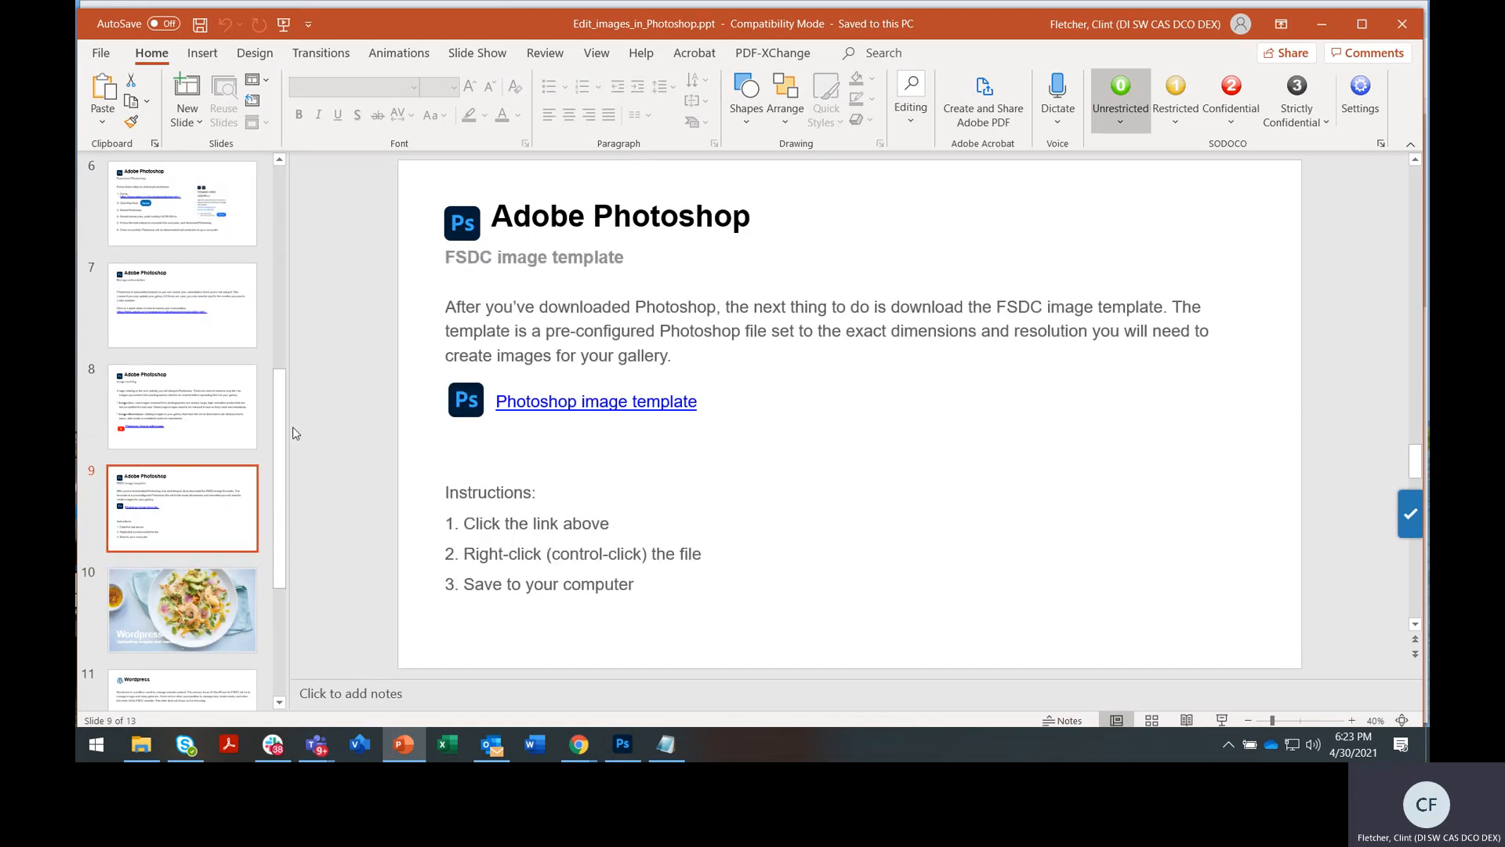
left_click(558, 400, "ctrl")
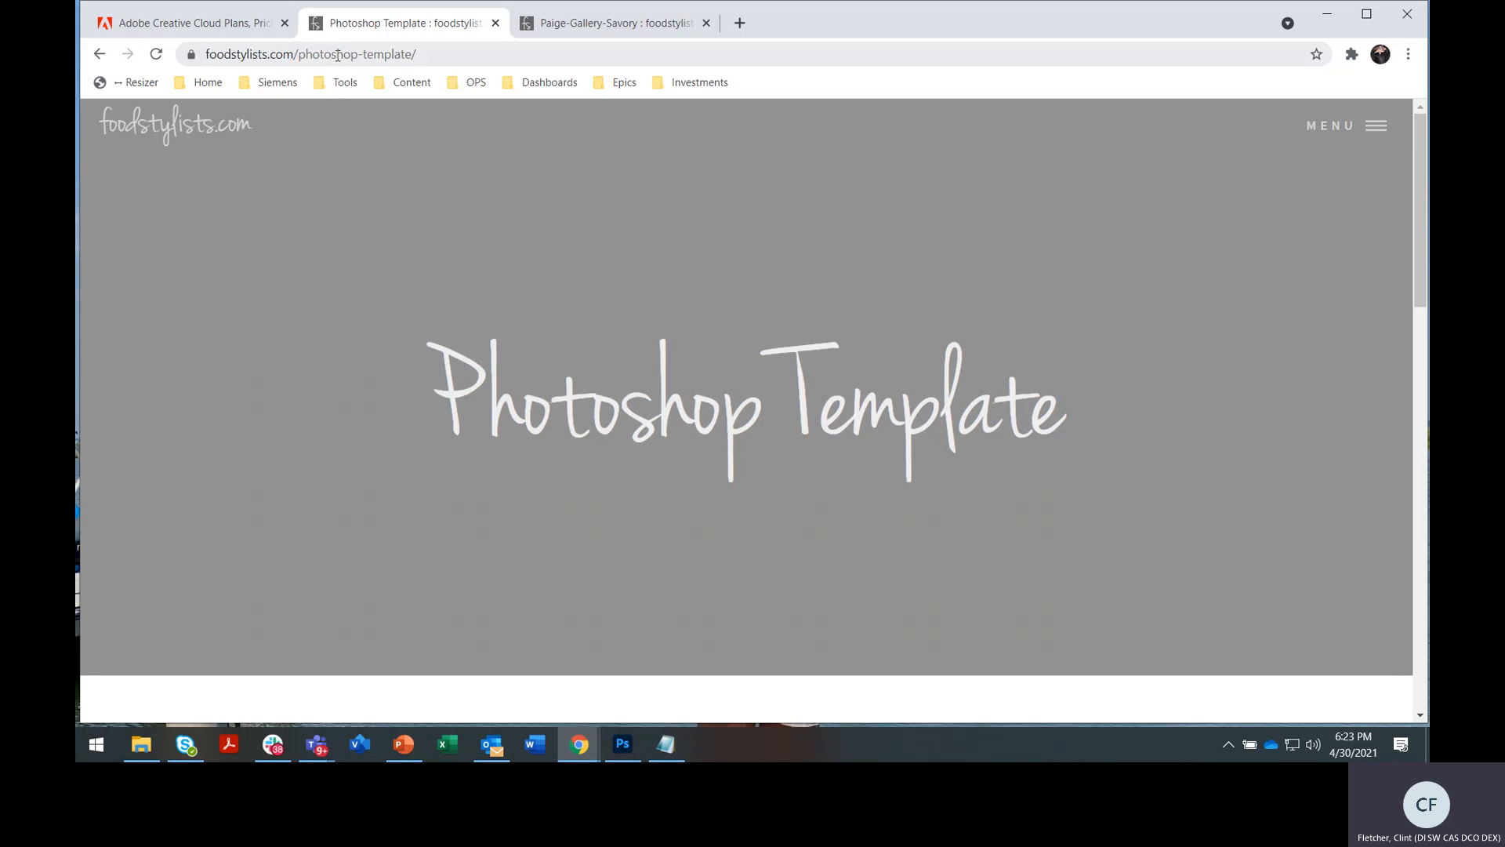
scroll(679, 239, "down", 6)
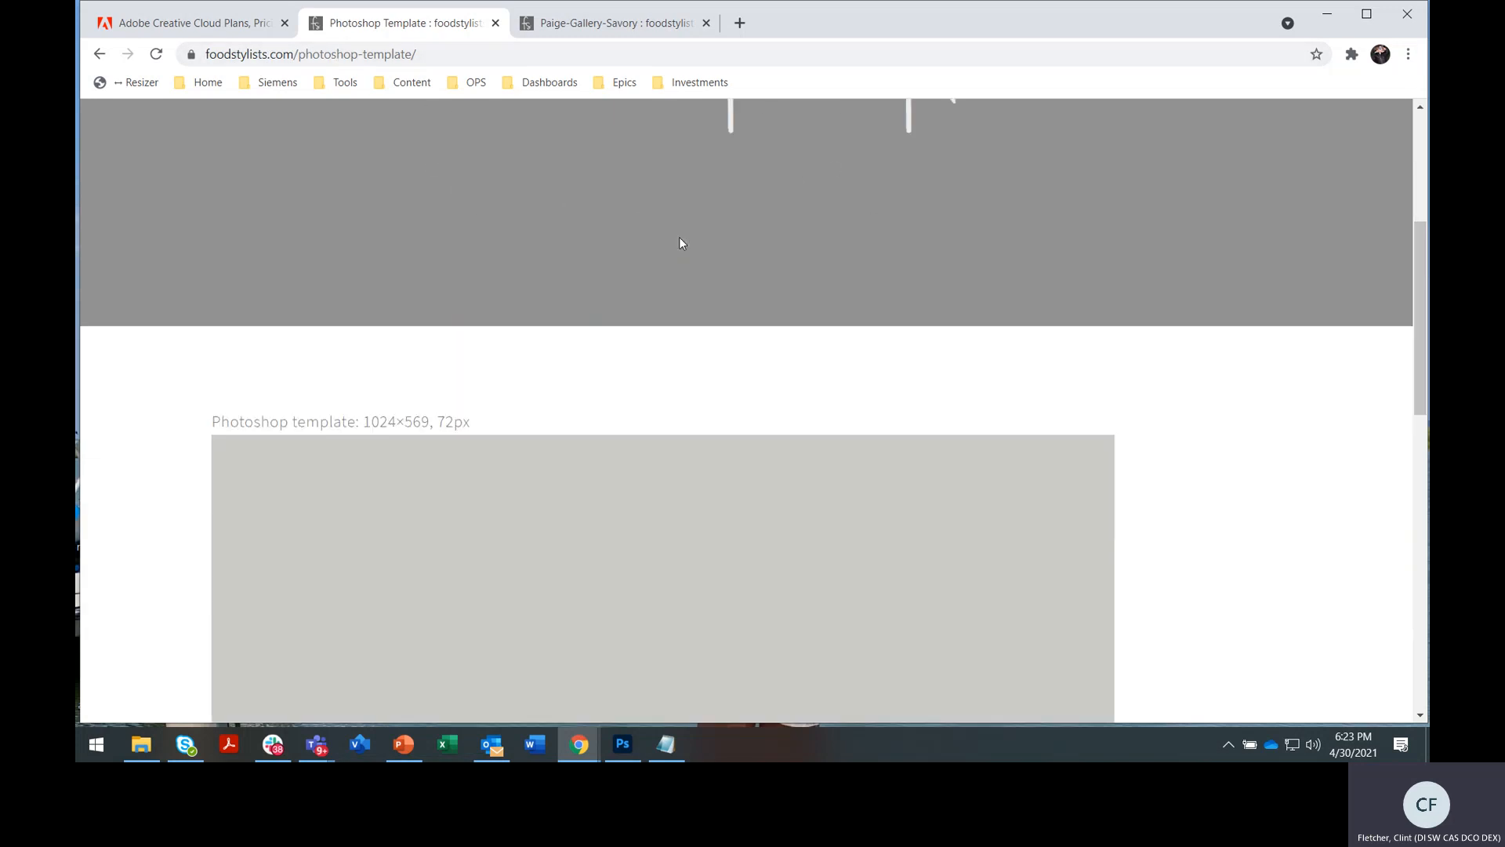
scroll(693, 237, "down", 1)
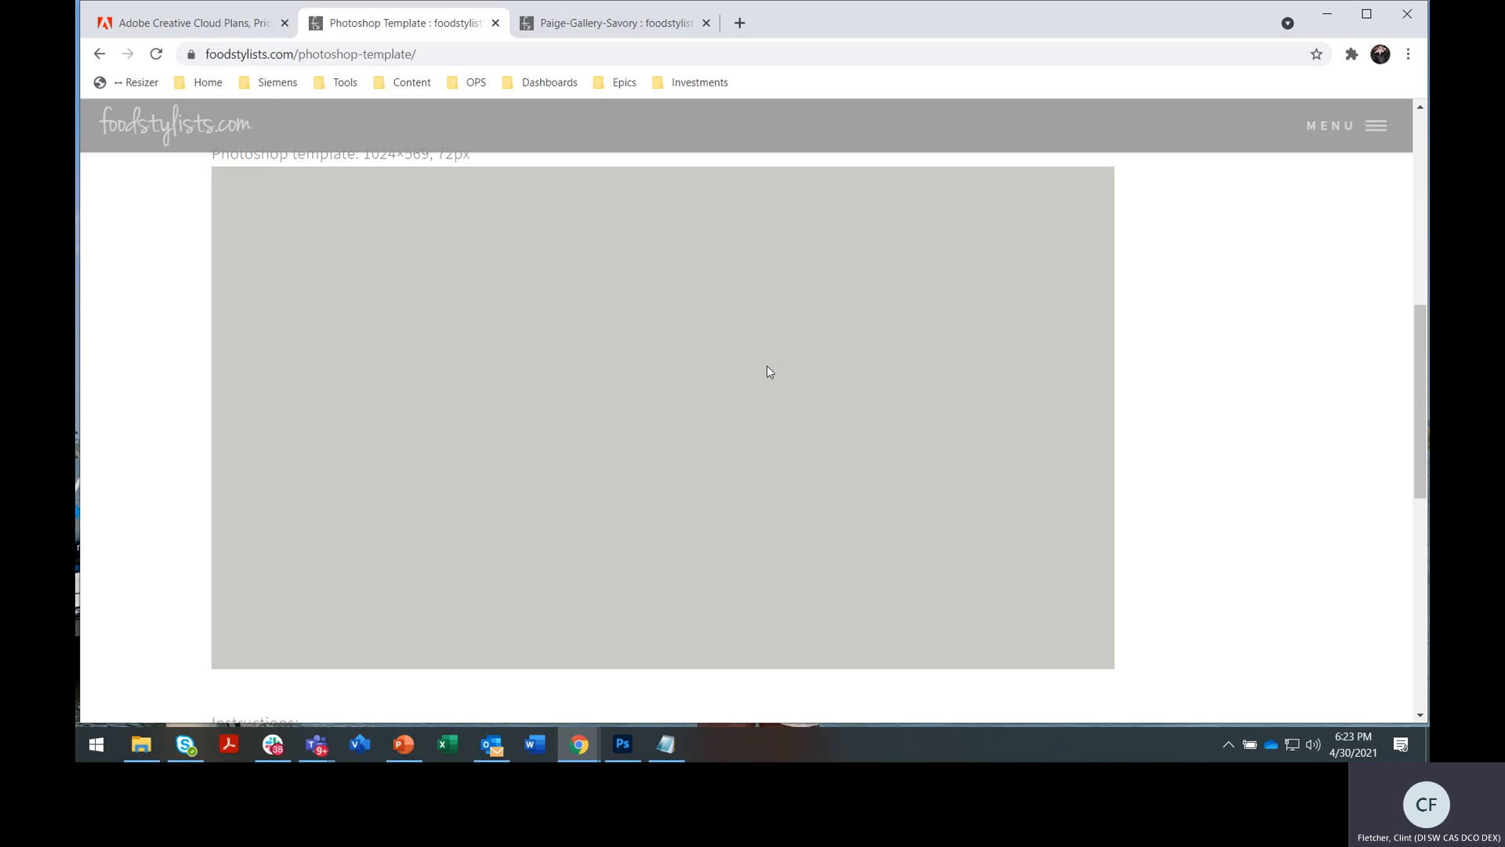
right_click(796, 294)
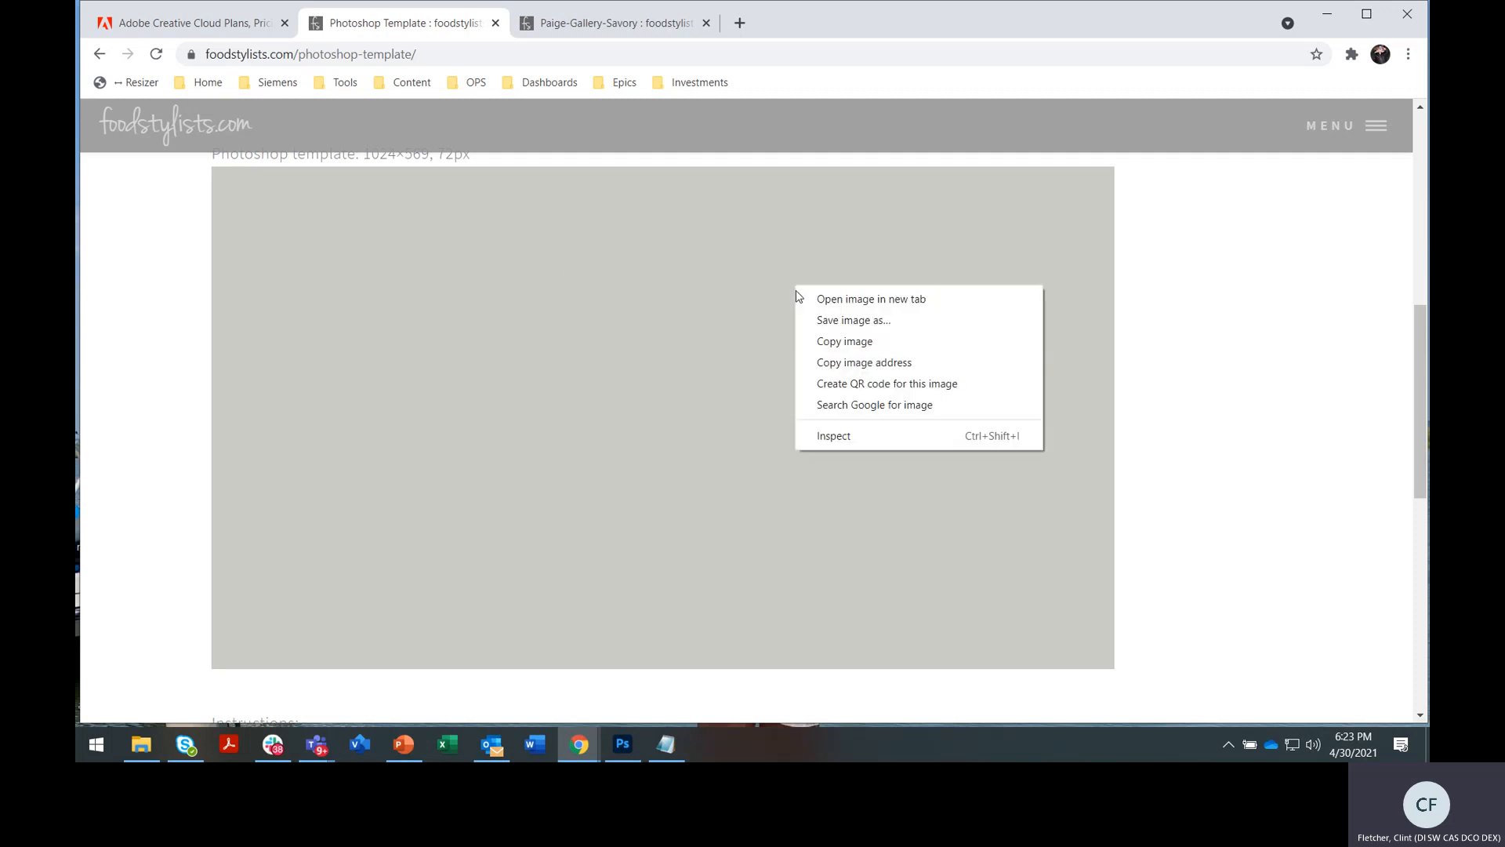
left_click(844, 321)
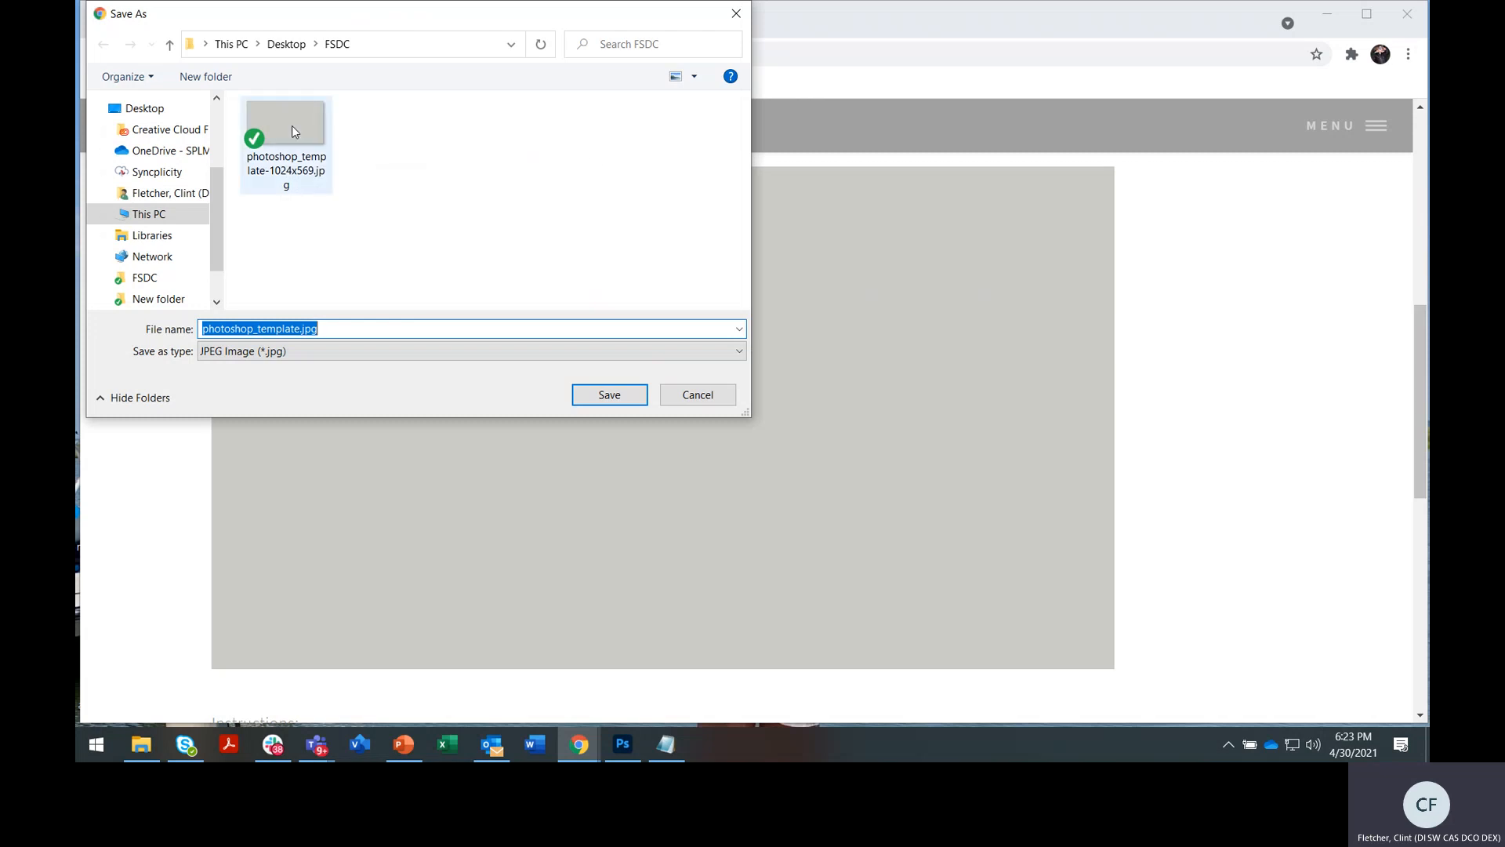
left_click(730, 394)
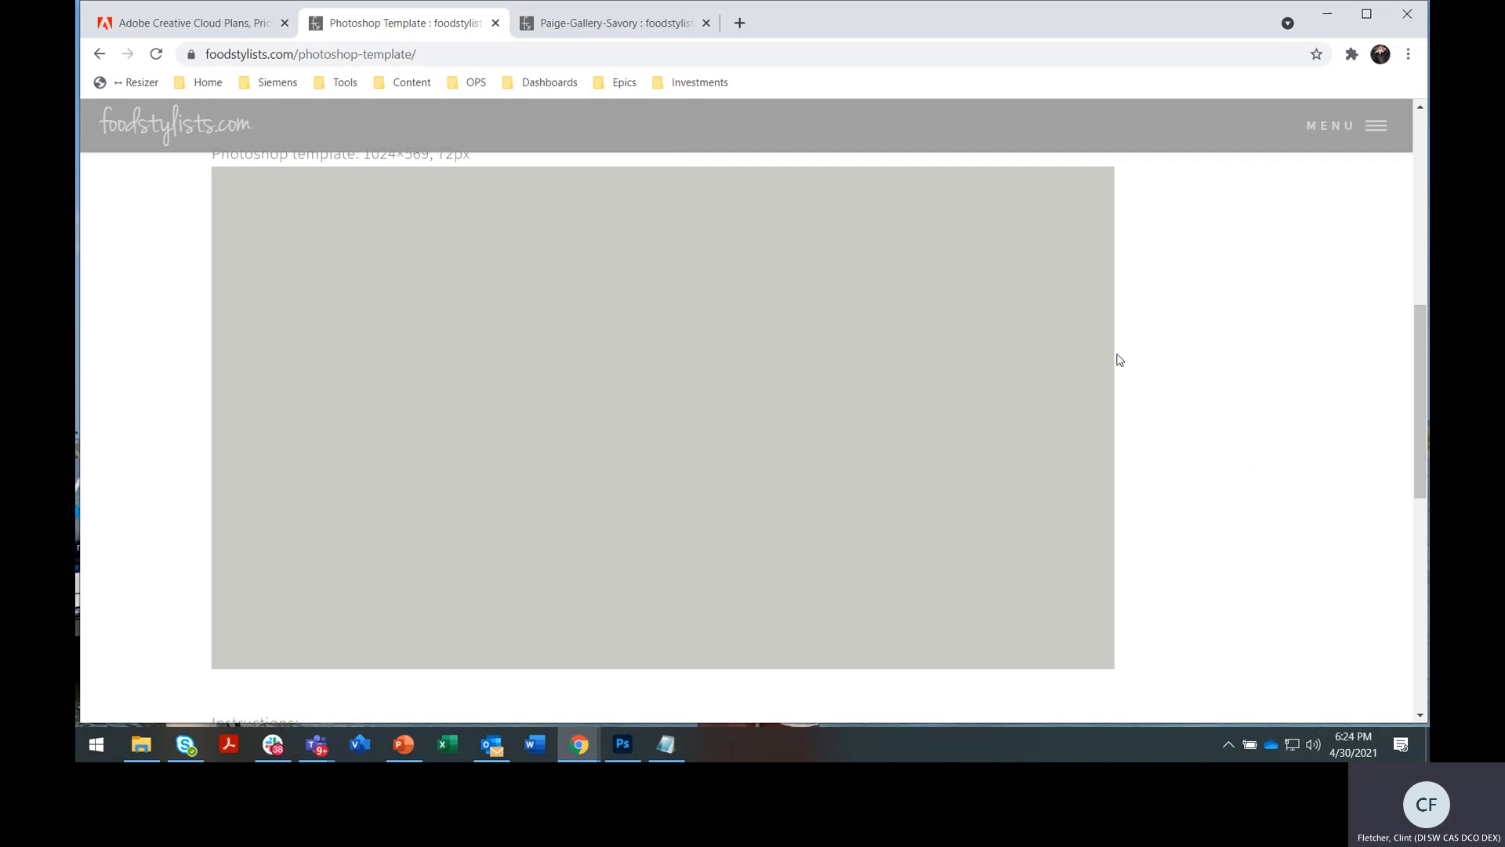
Open the Paige Gallery Savory tab and advance the slideshow through the burger, lasagna and chili photos
left_click(606, 32)
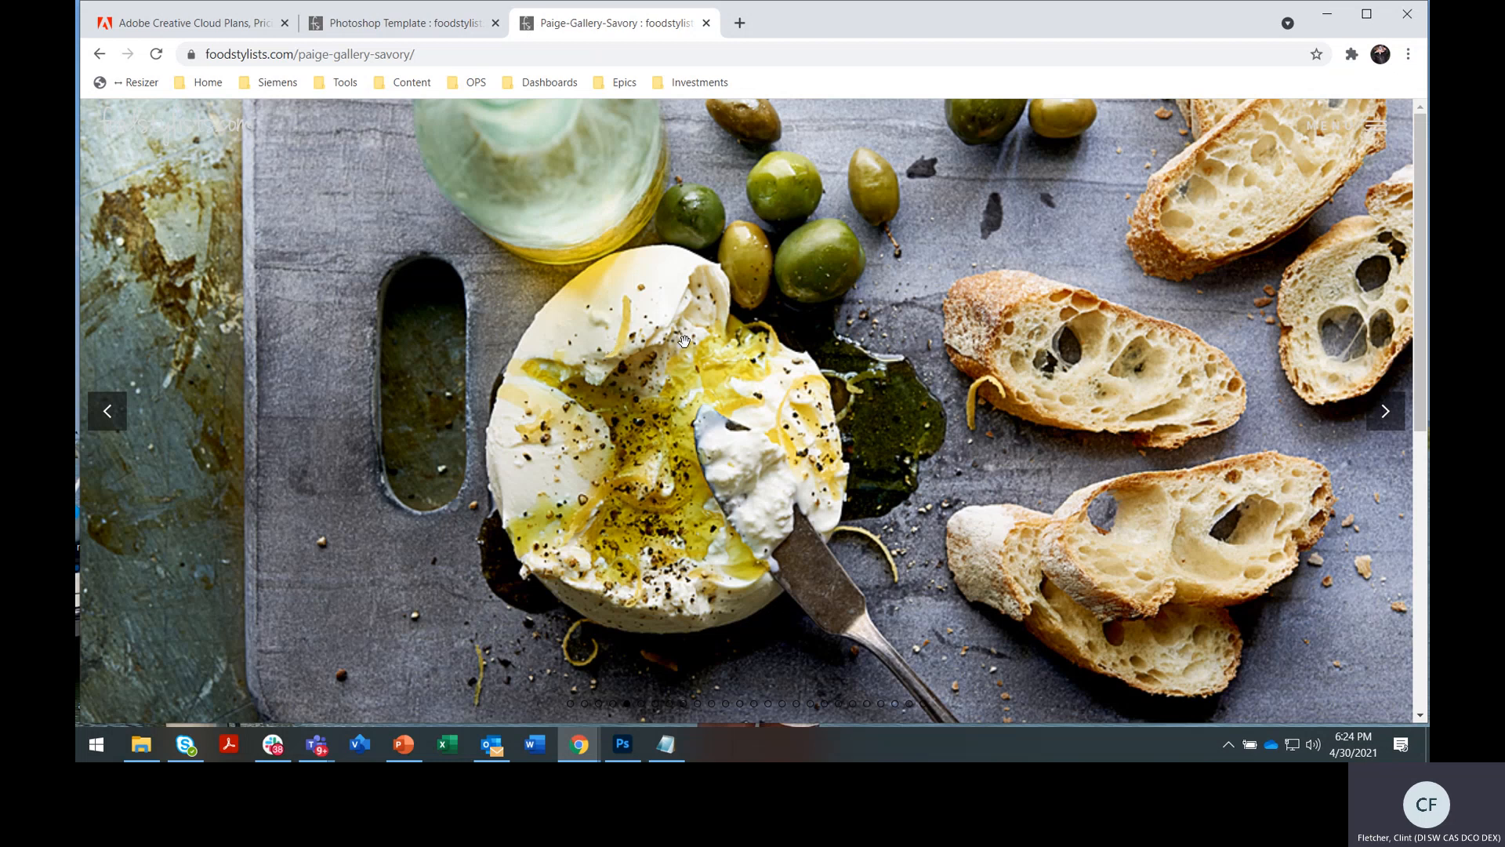
left_click(1385, 414)
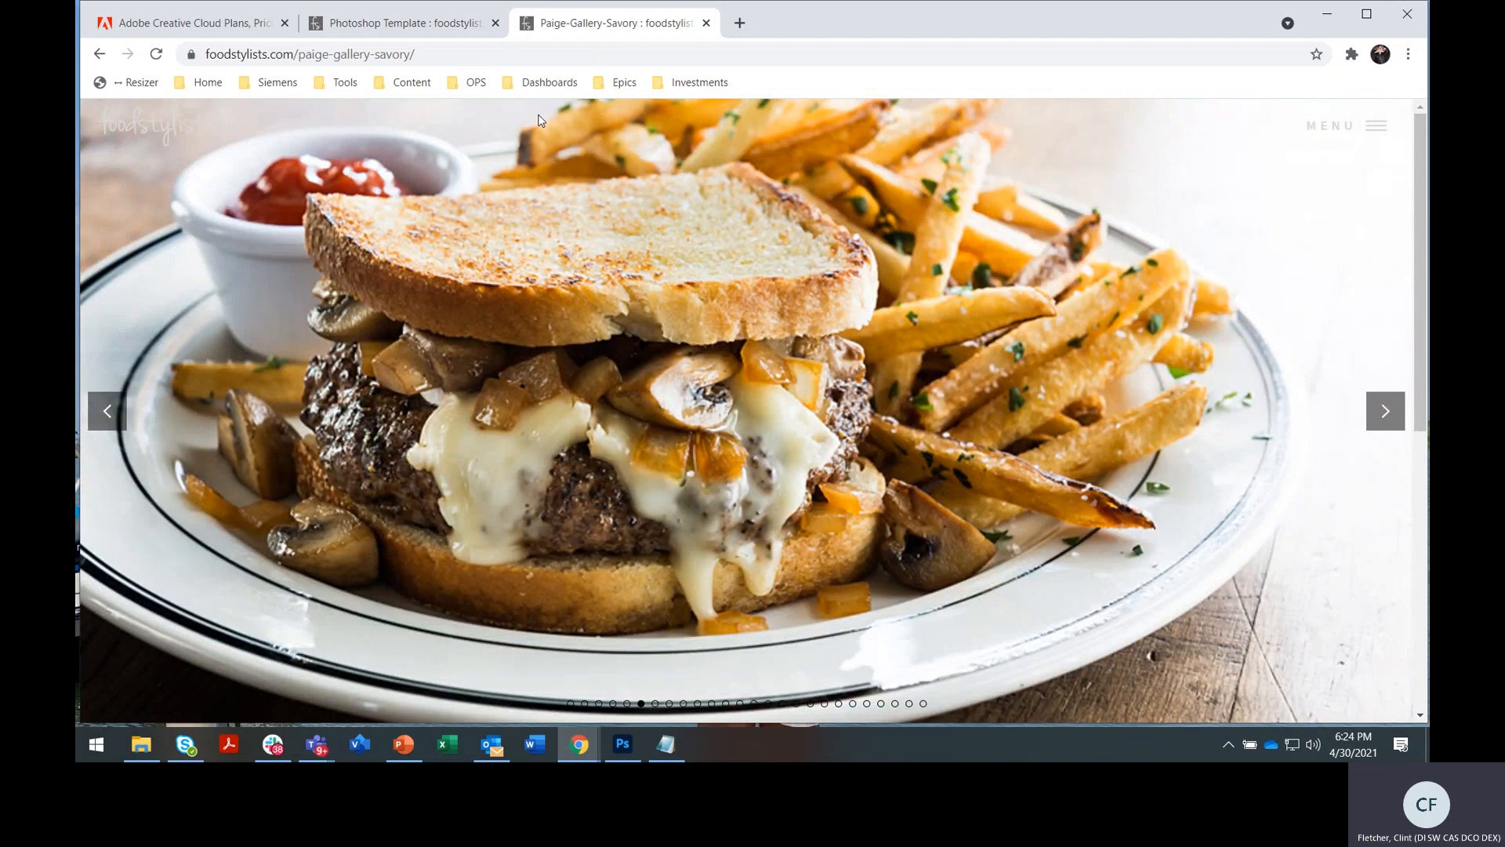
left_click(1385, 413)
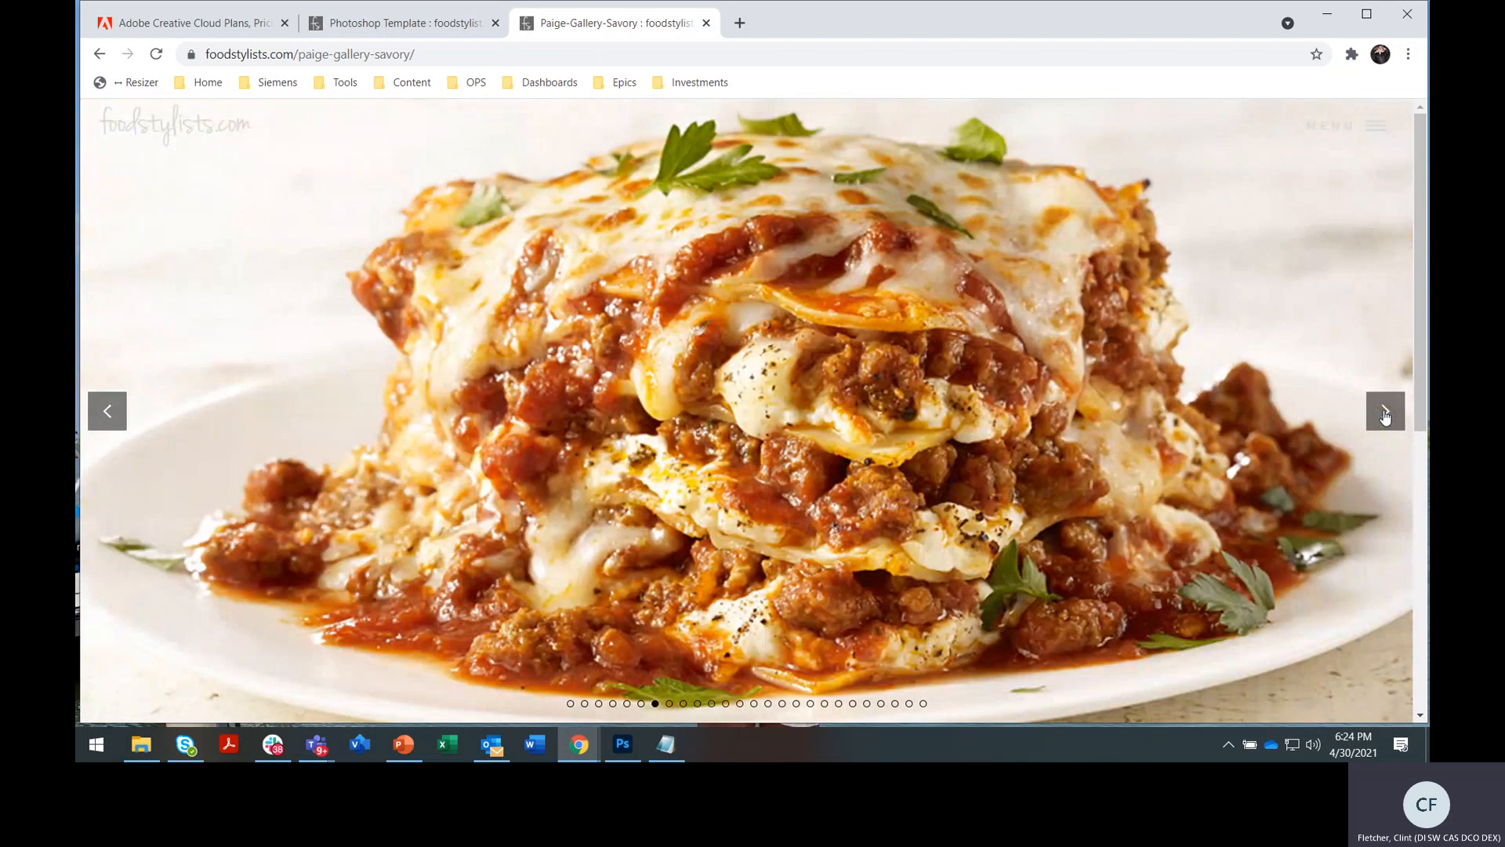
left_click(1384, 414)
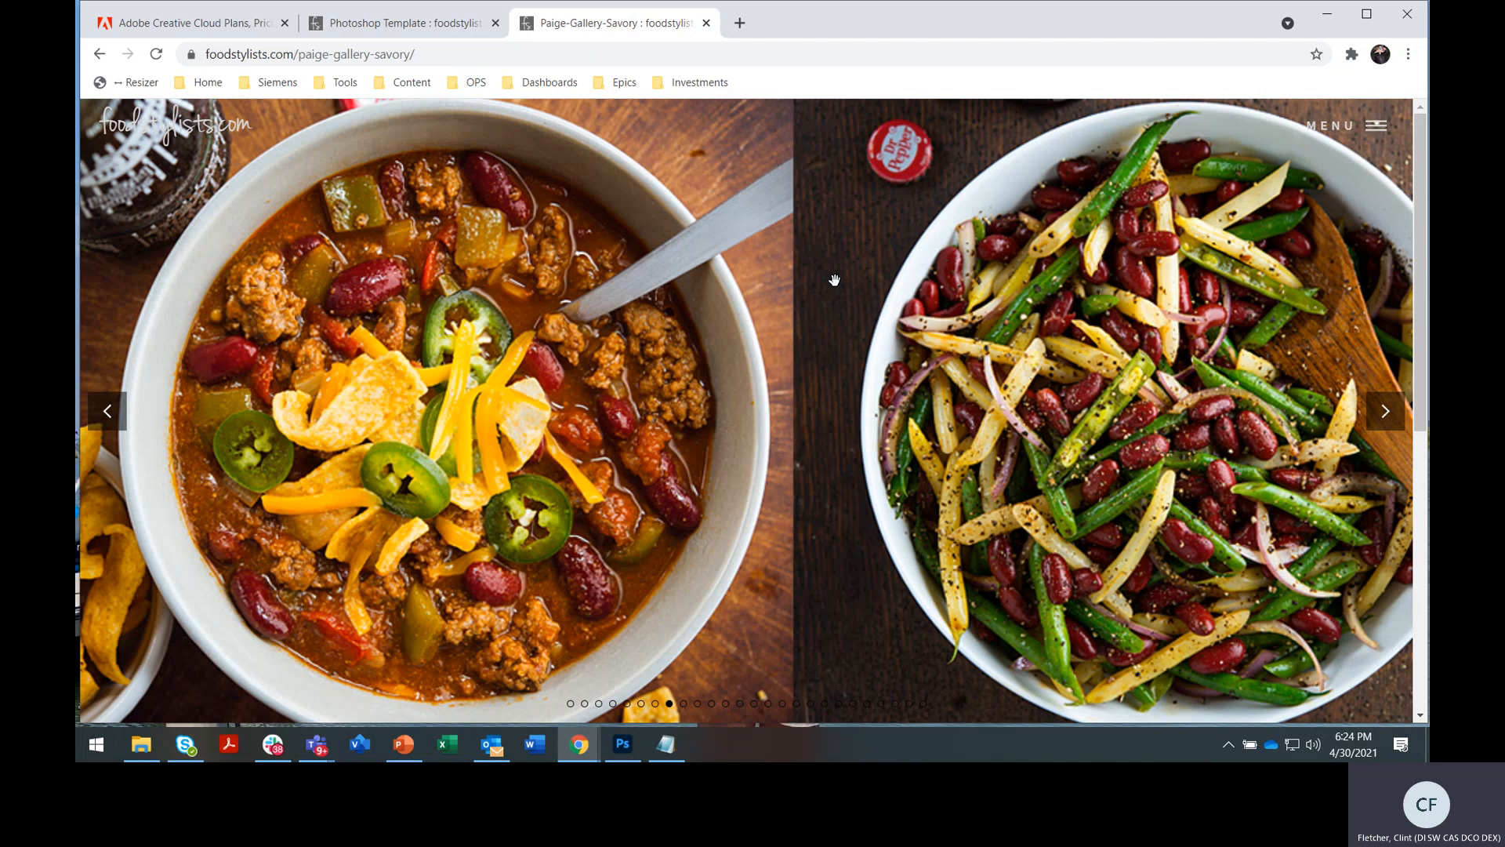
Minimize the browser, bring up Photoshop and close the template document without saving
left_click(1331, 16)
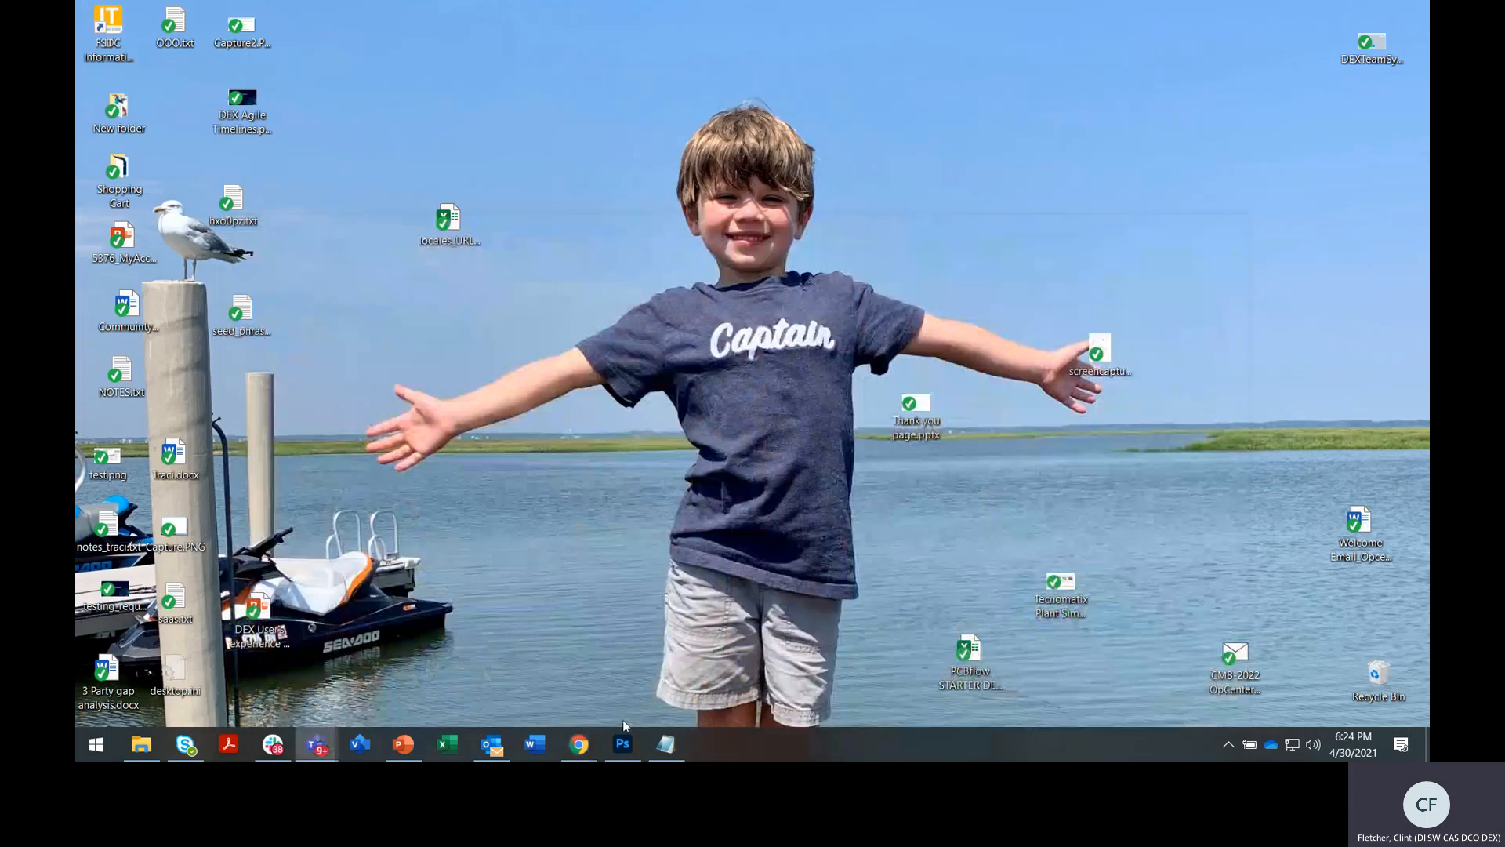
left_click(623, 745)
left_click_drag(1308, 182, 1398, 487)
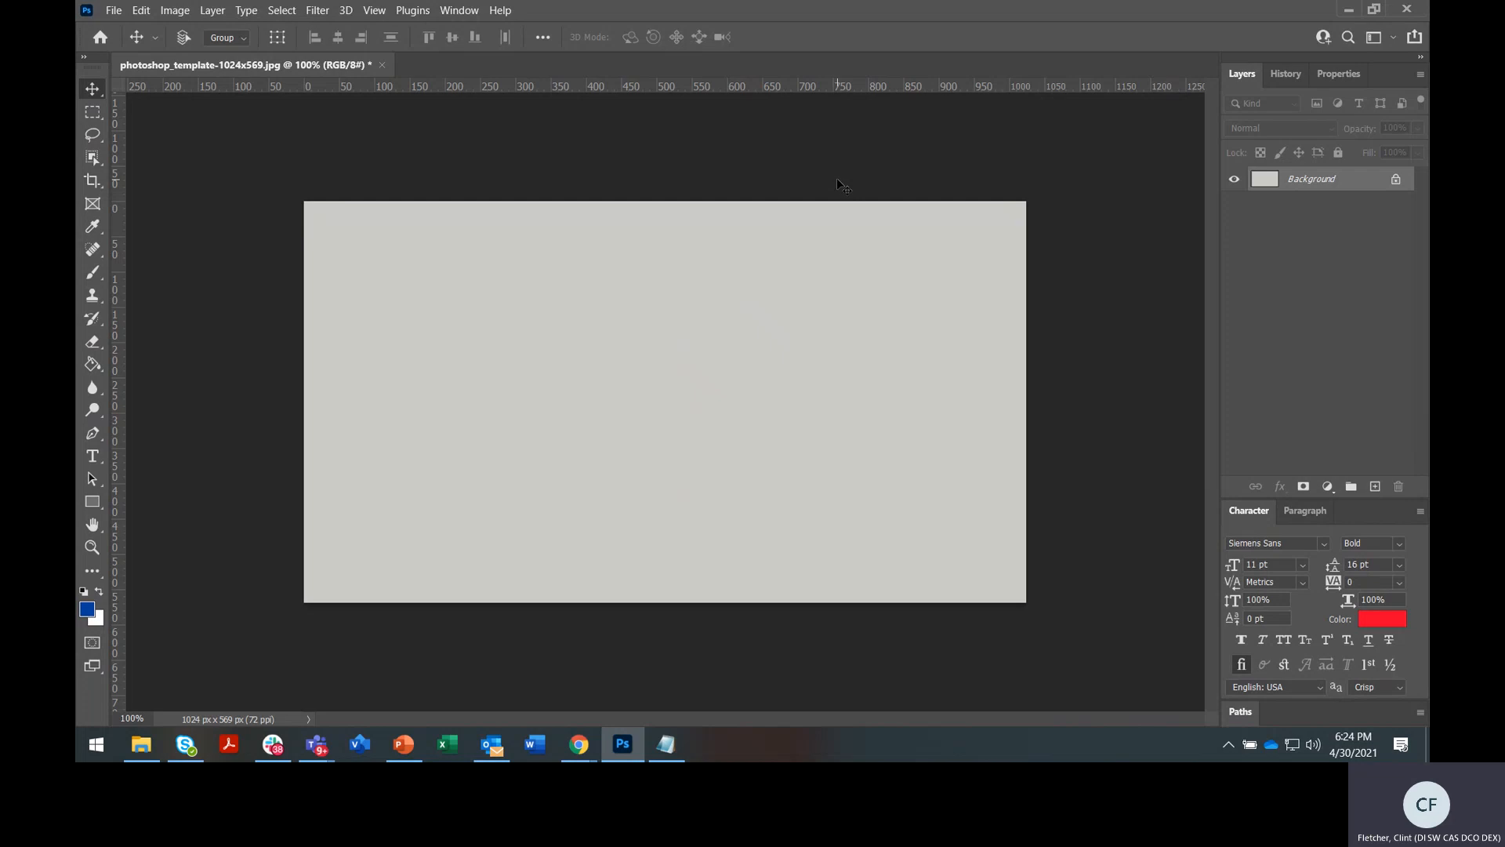
left_click(383, 65)
left_click(760, 289)
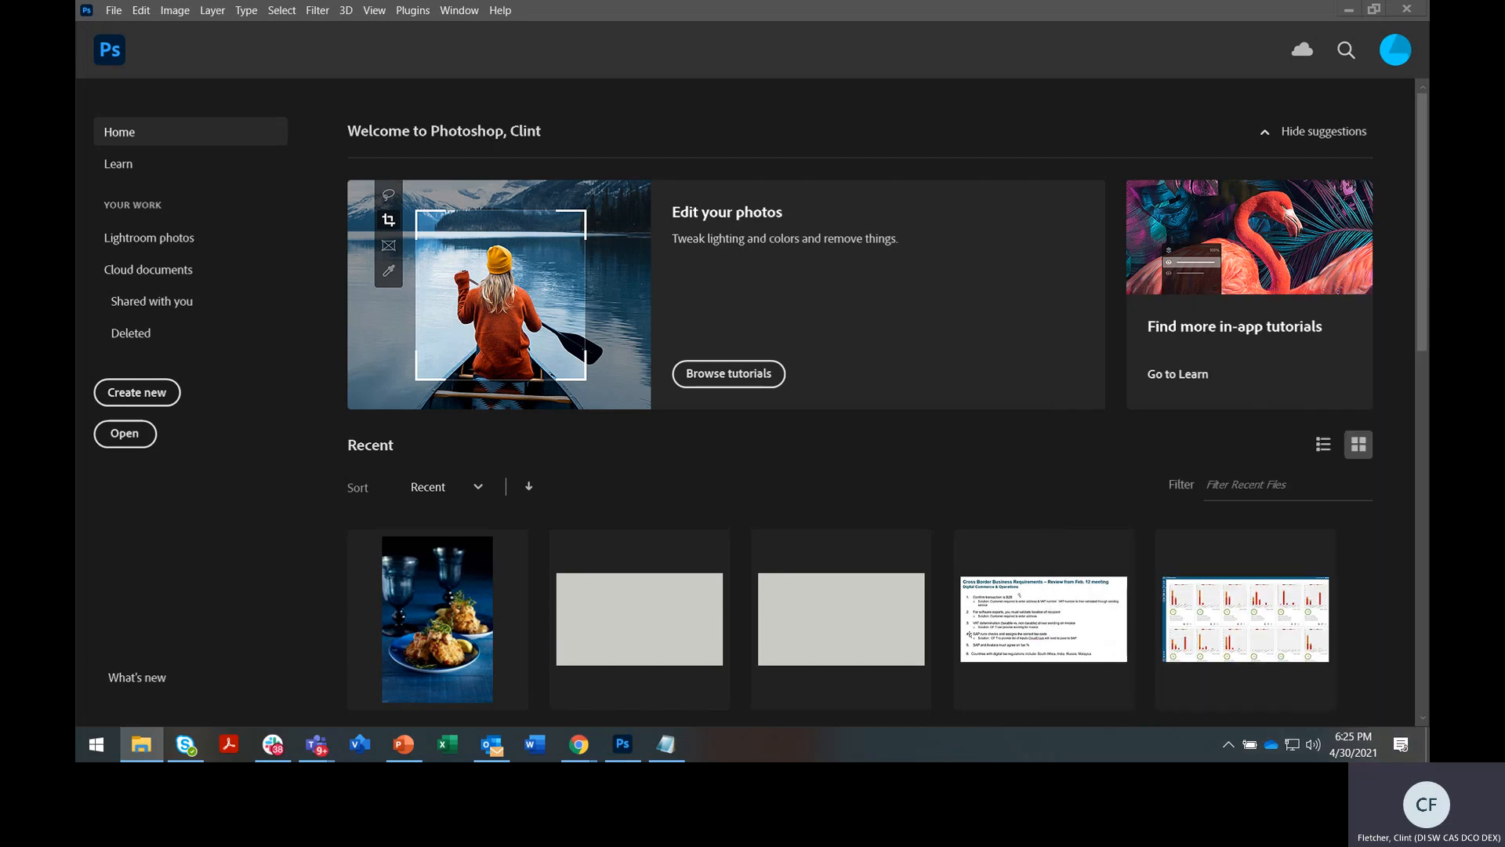
Open the template JPEG from the FSDC folder window, close it again, and go to the File menu
left_click_drag(1430, 314, 1044, 98)
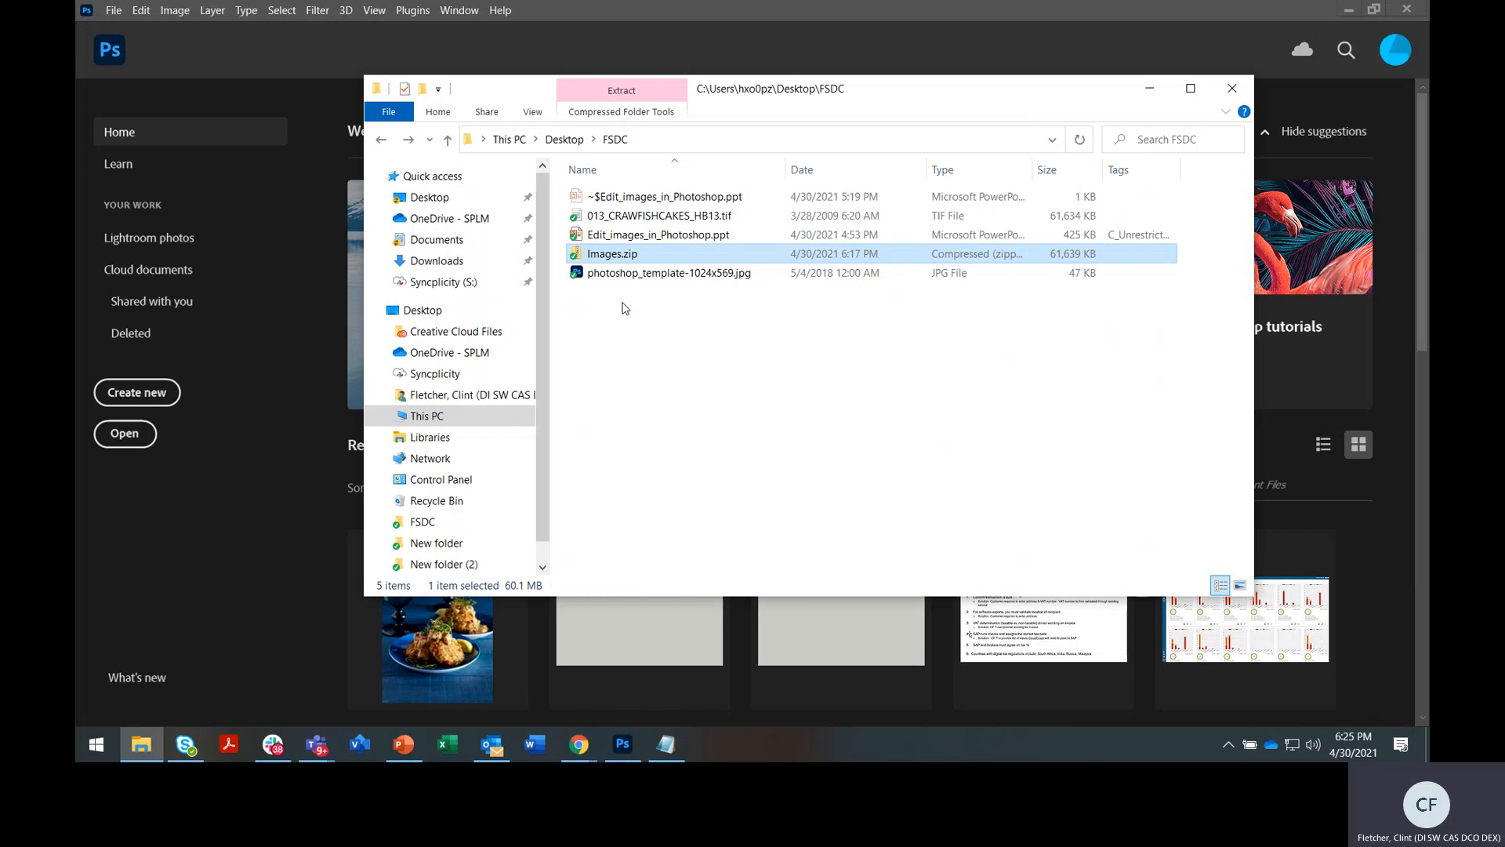
left_click(581, 278)
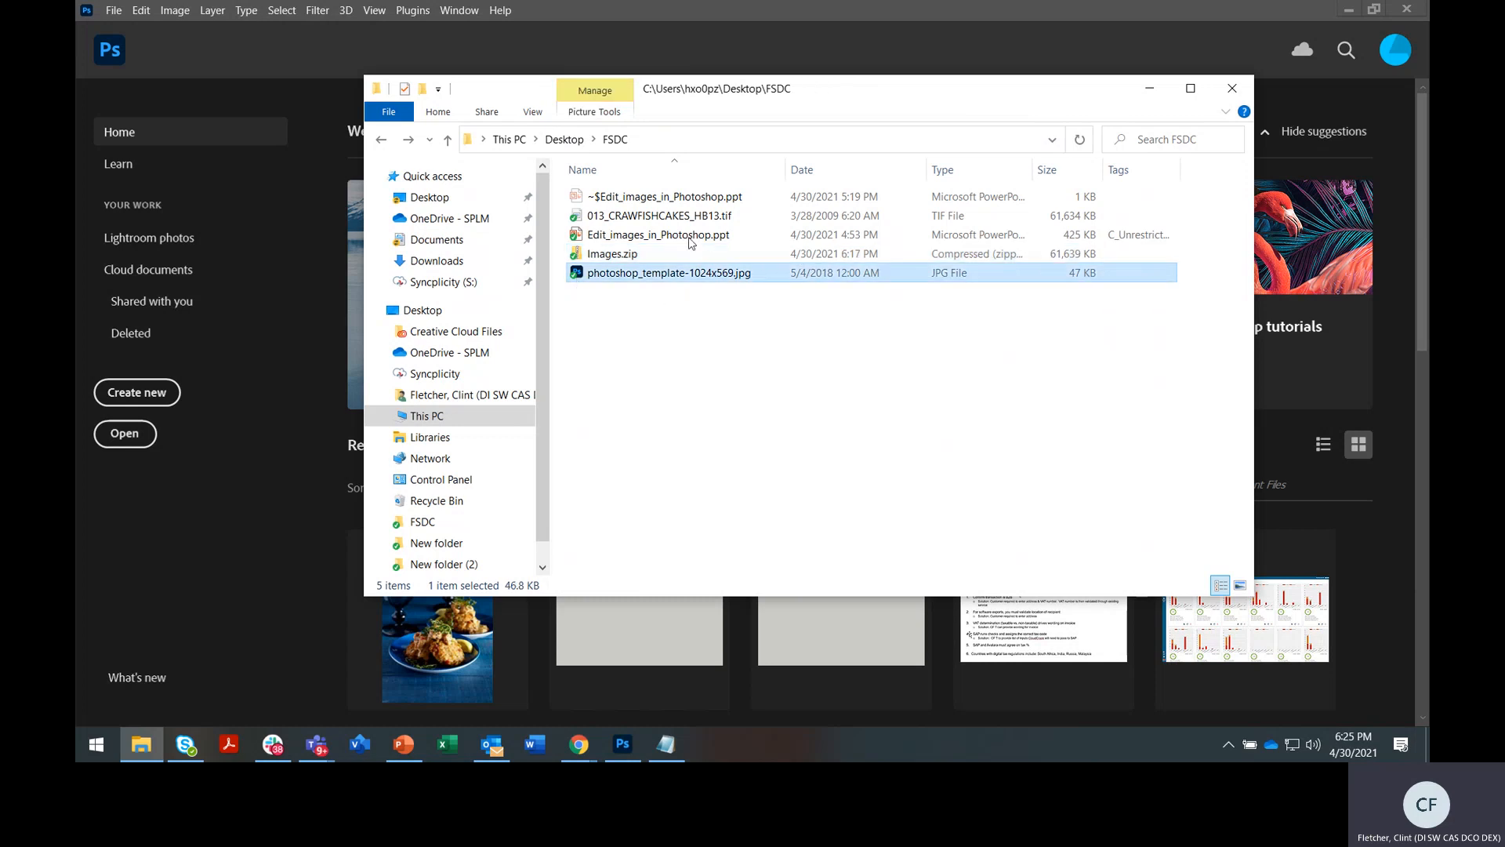
double_click(576, 275)
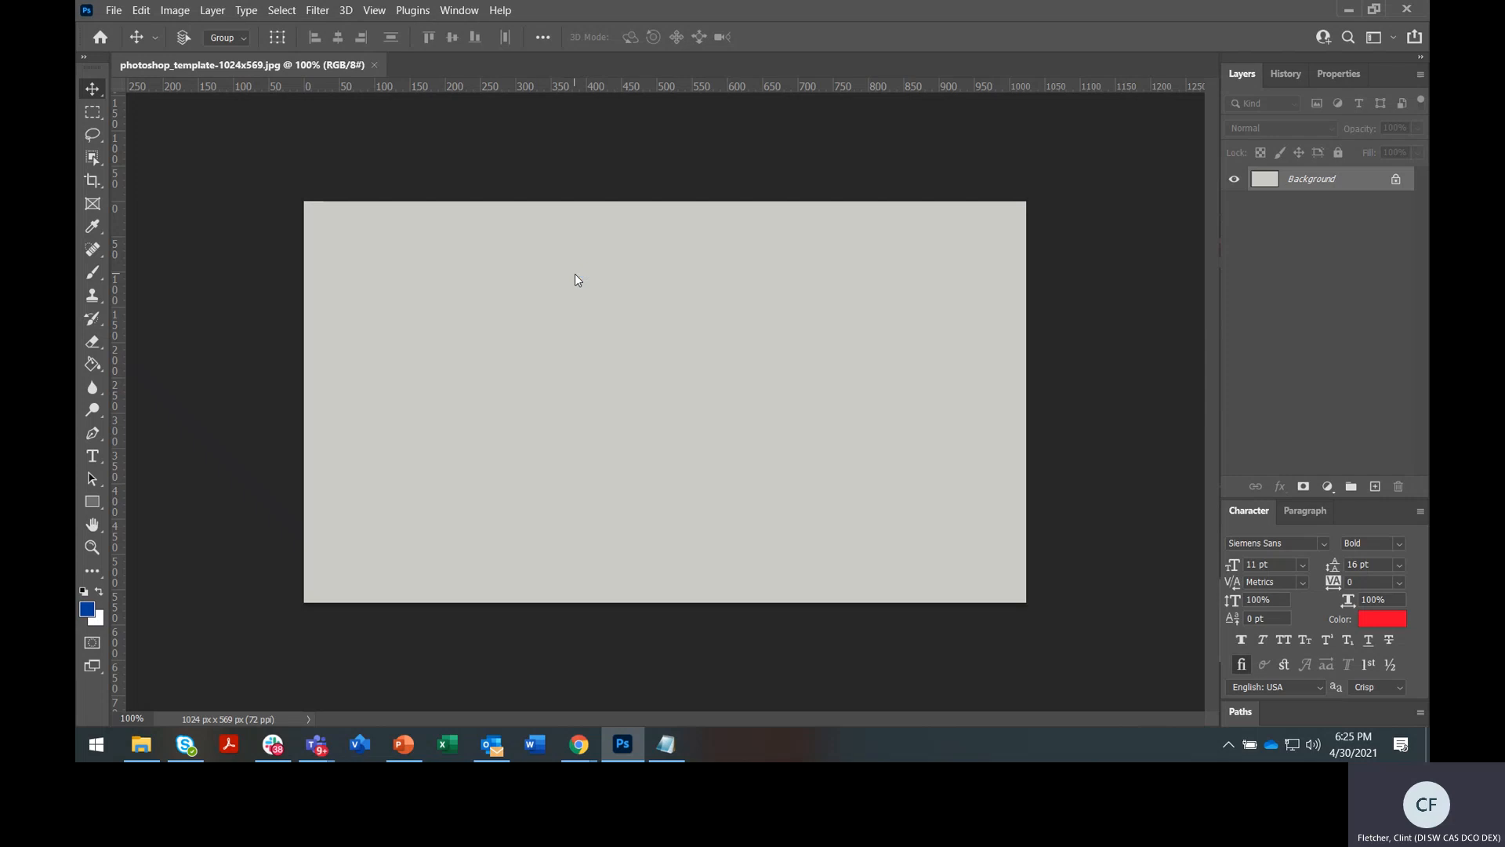
left_click(375, 65)
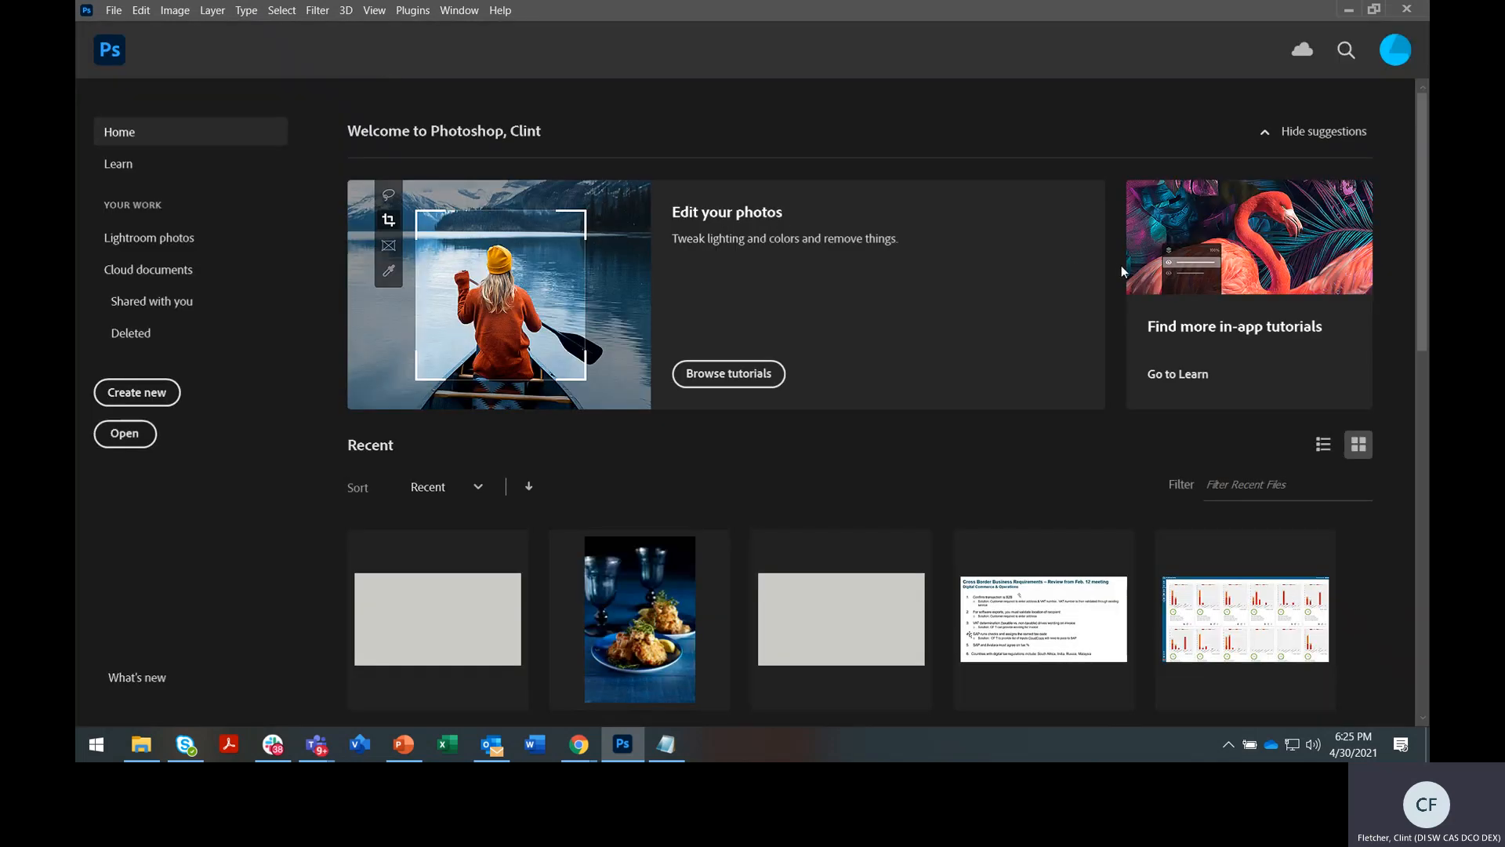
left_click(112, 13)
Open photoshop_template-1024x569.jpg from the Desktop's FSDC folder via the Open dialog
left_click(132, 44)
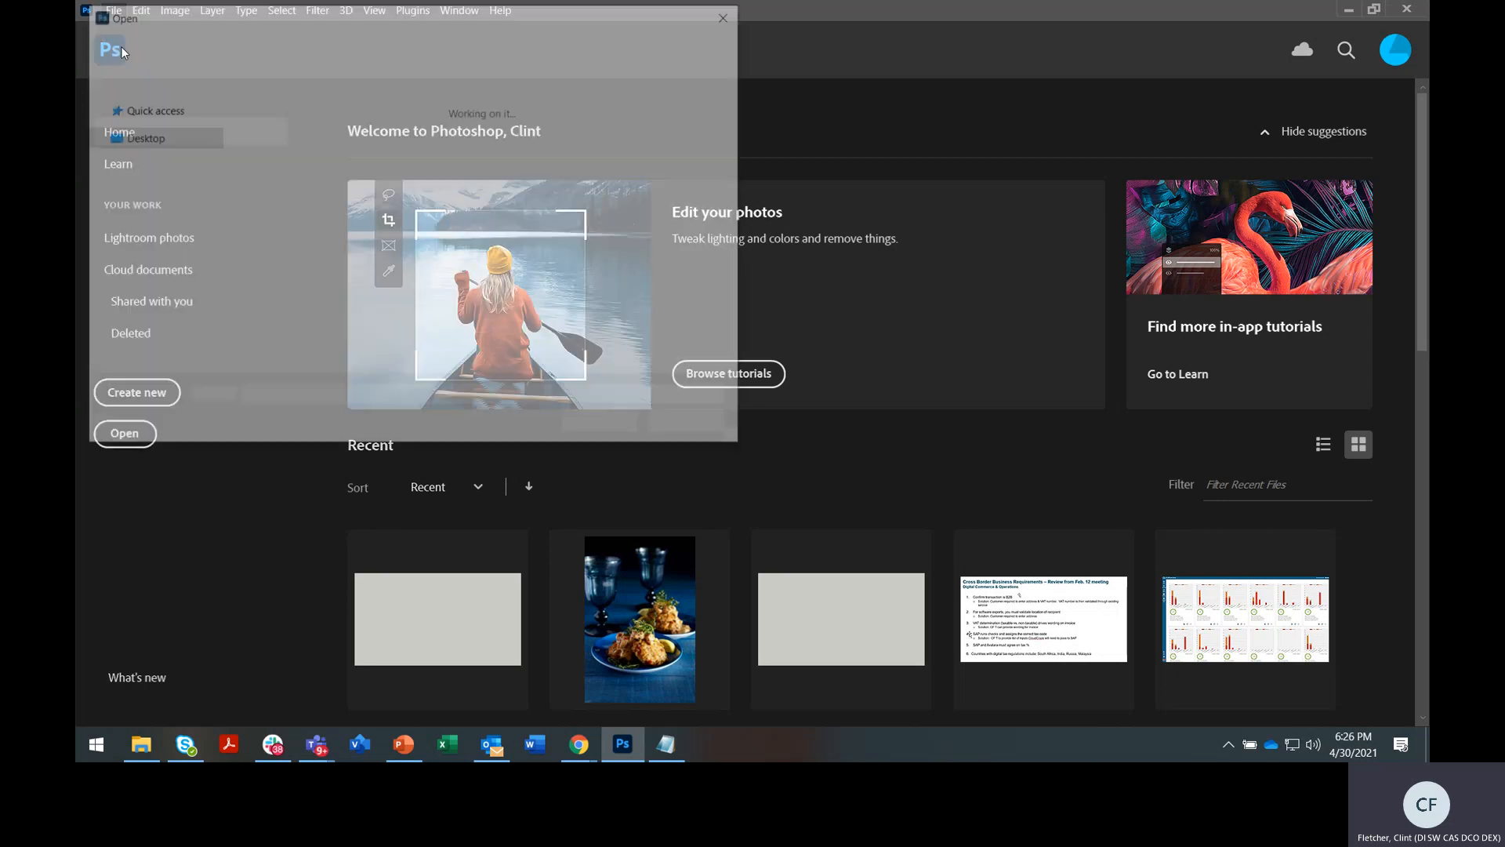
left_click(138, 109)
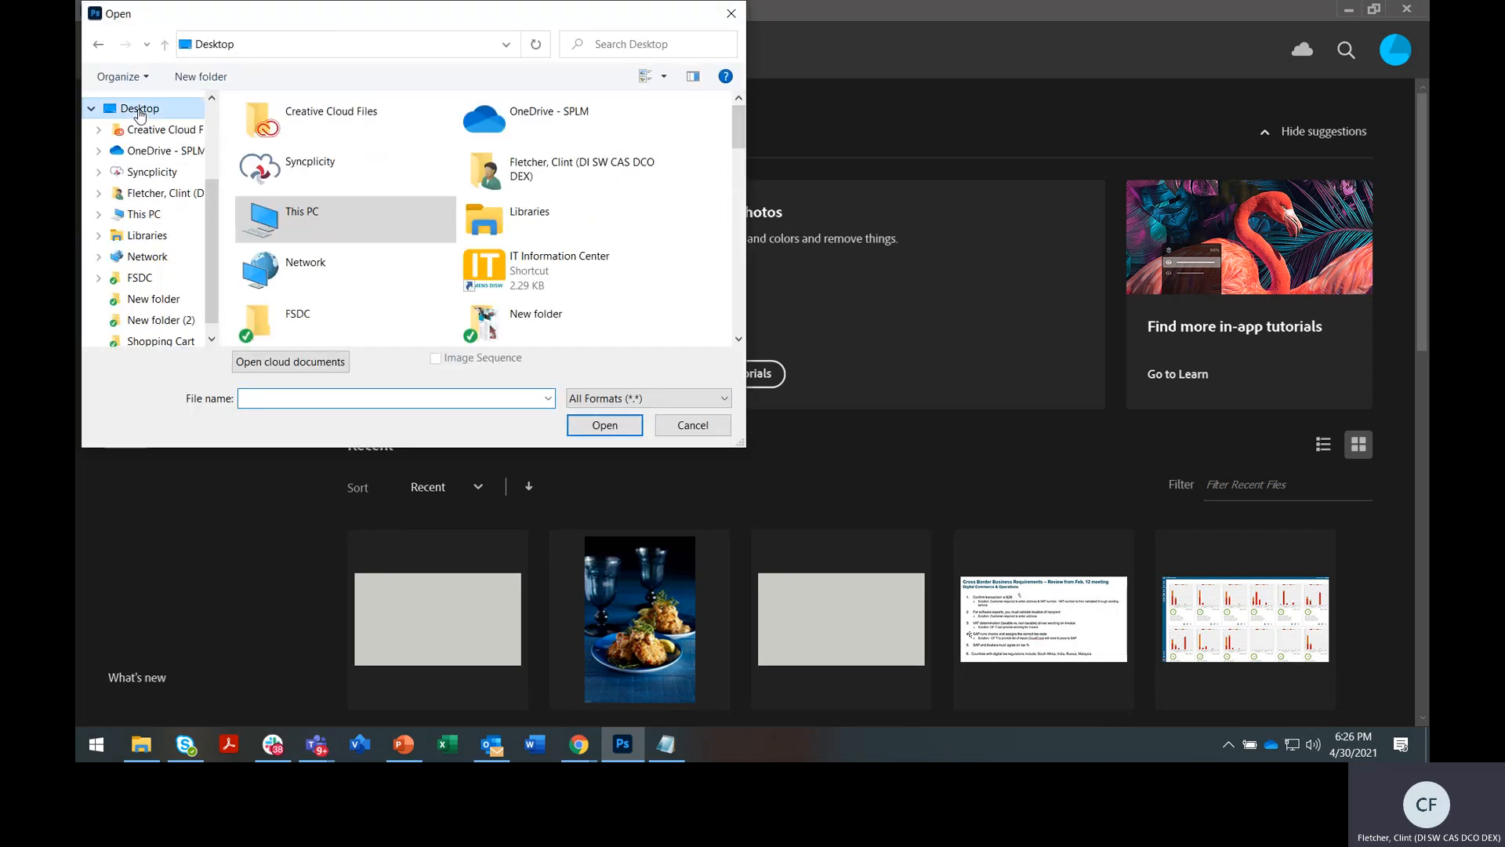
double_click(307, 322)
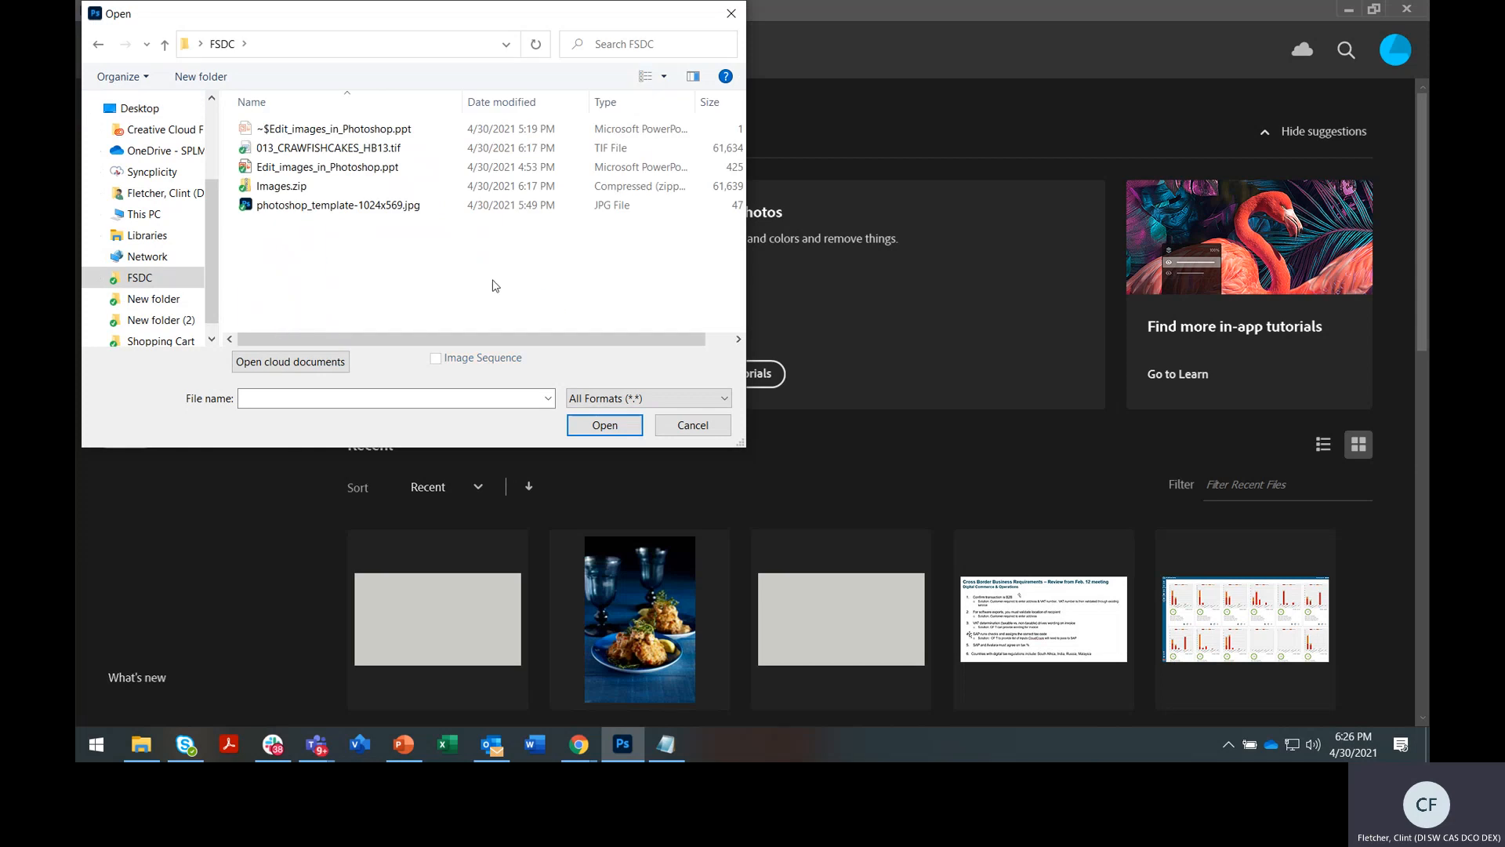
left_click(341, 206)
left_click(631, 417)
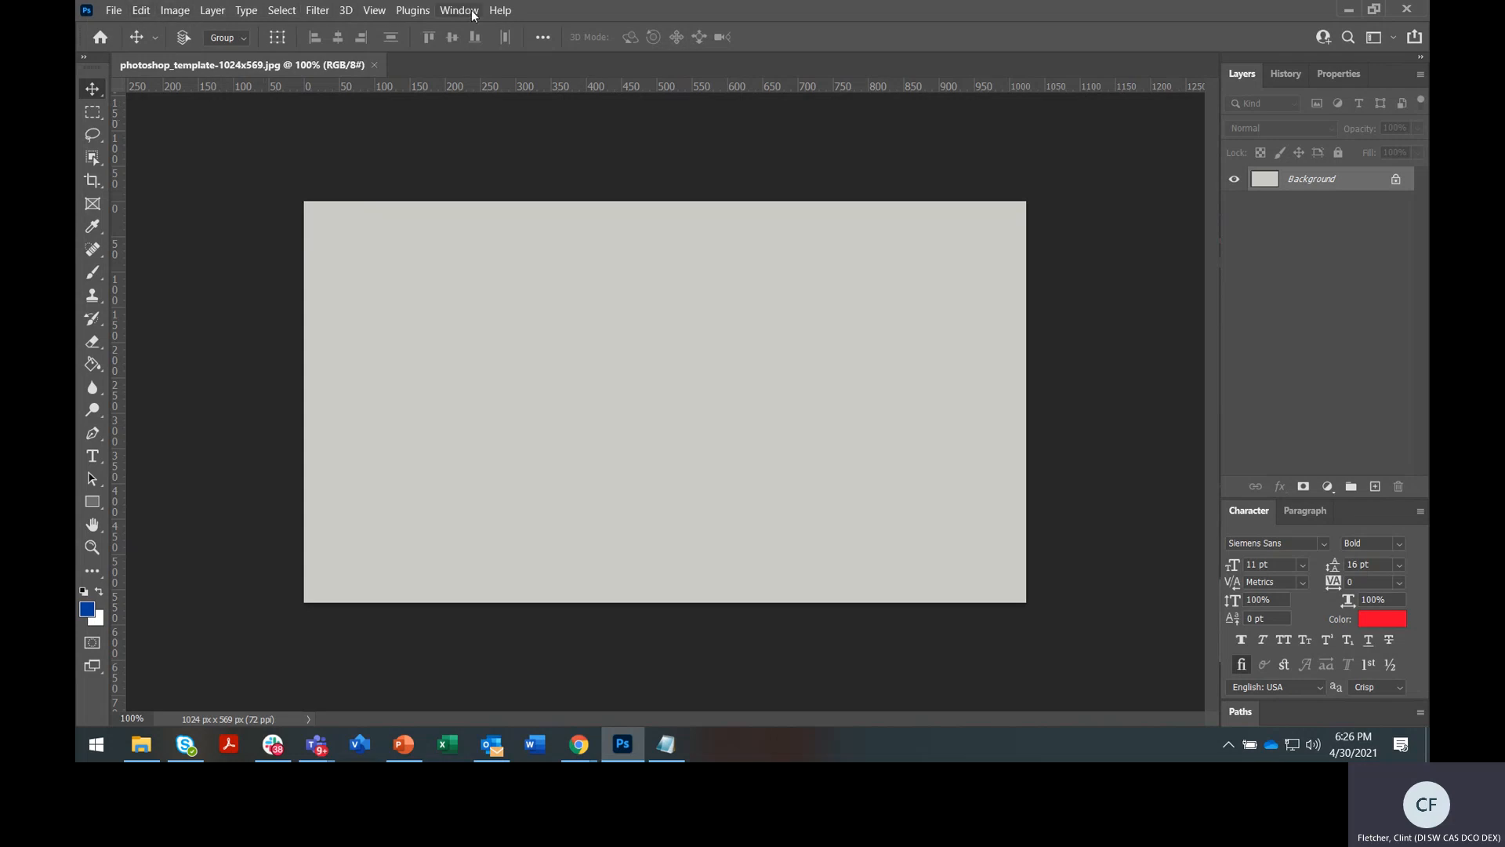
left_click(178, 16)
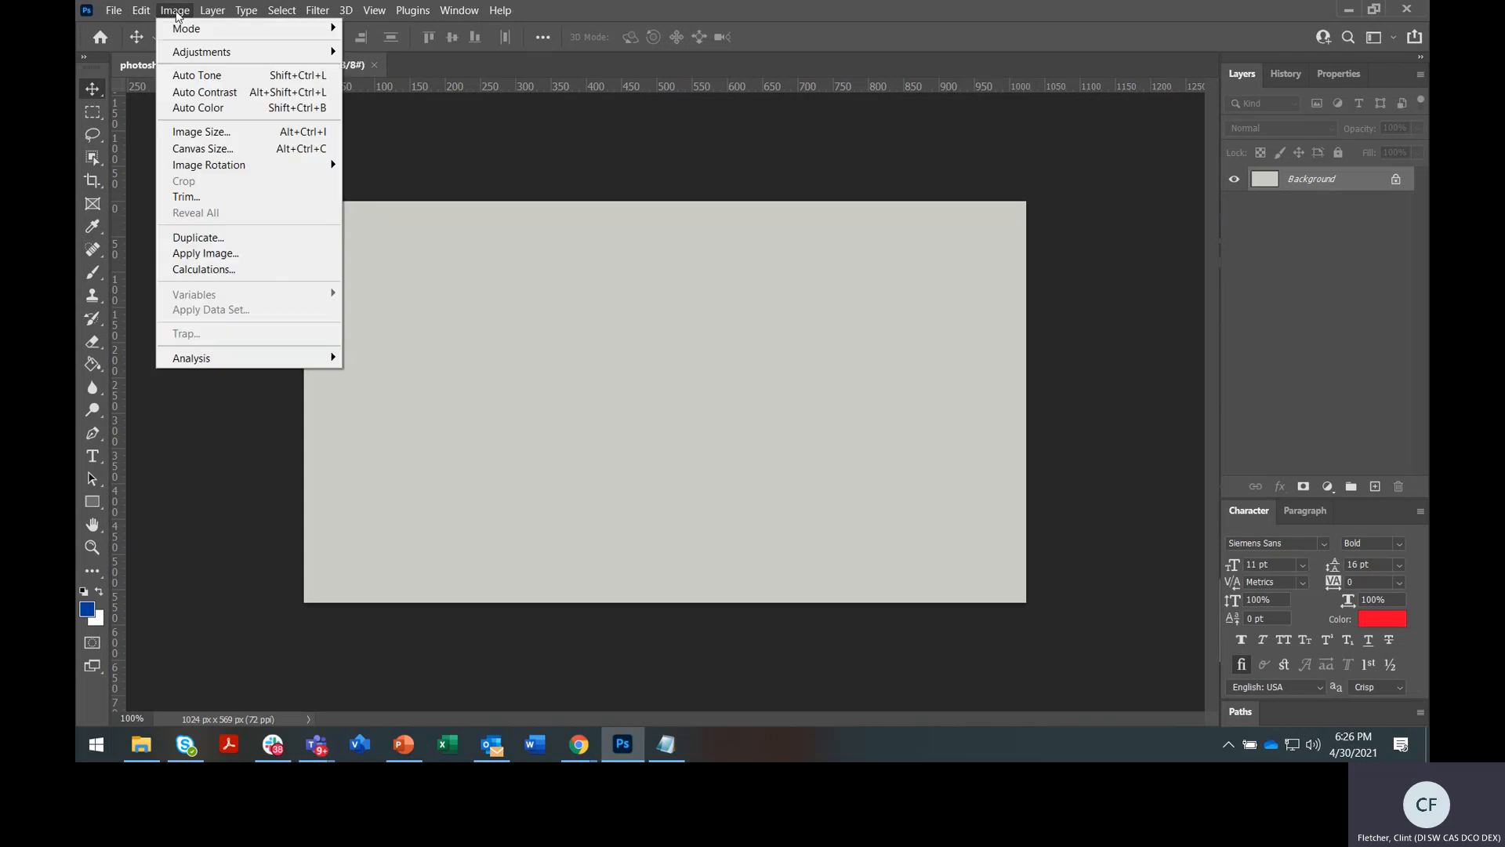
left_click(214, 132)
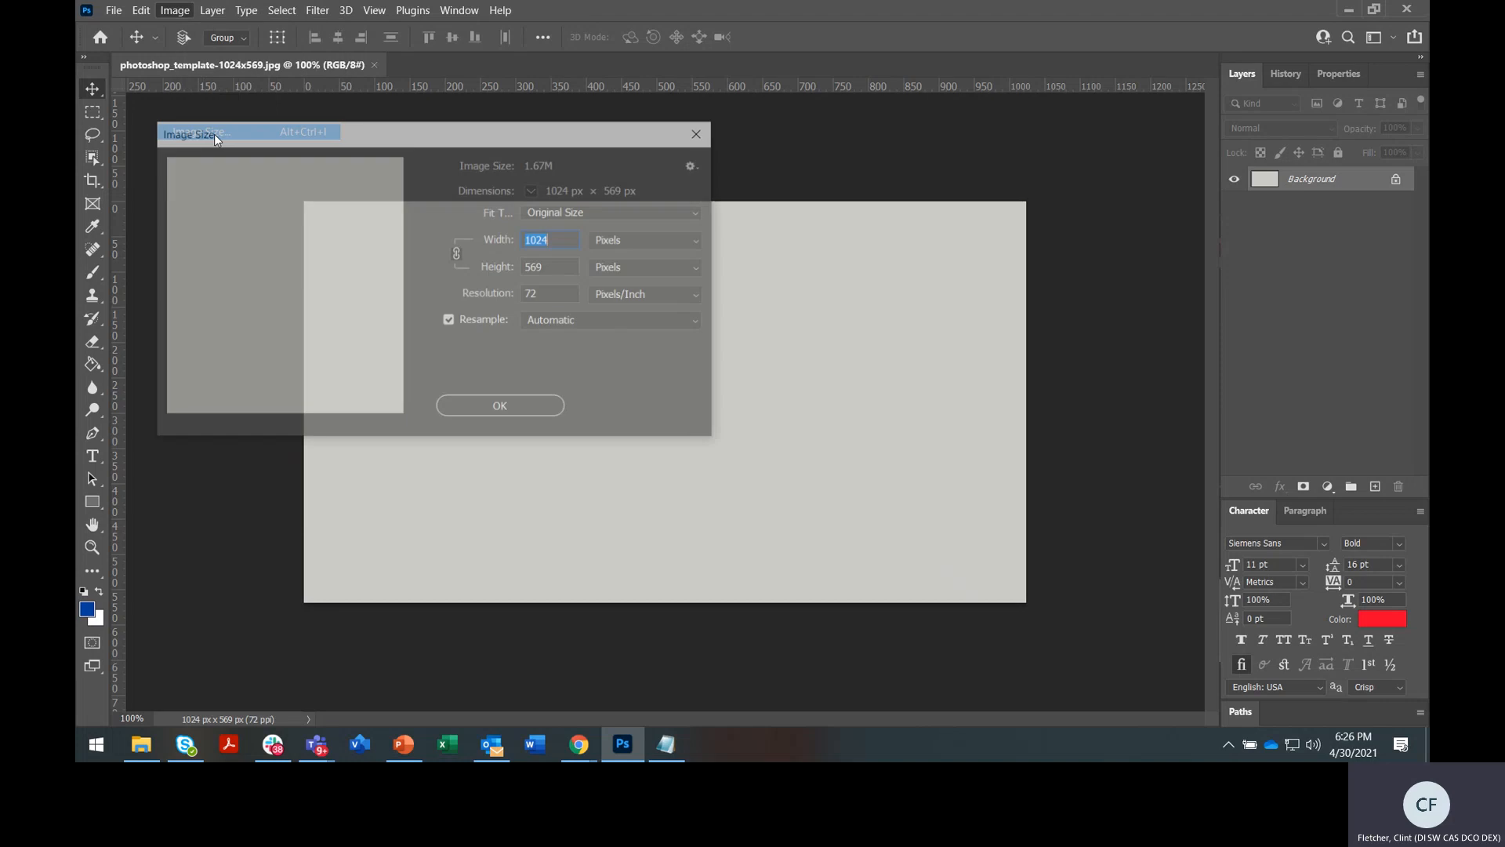
left_click_drag(362, 138, 367, 136)
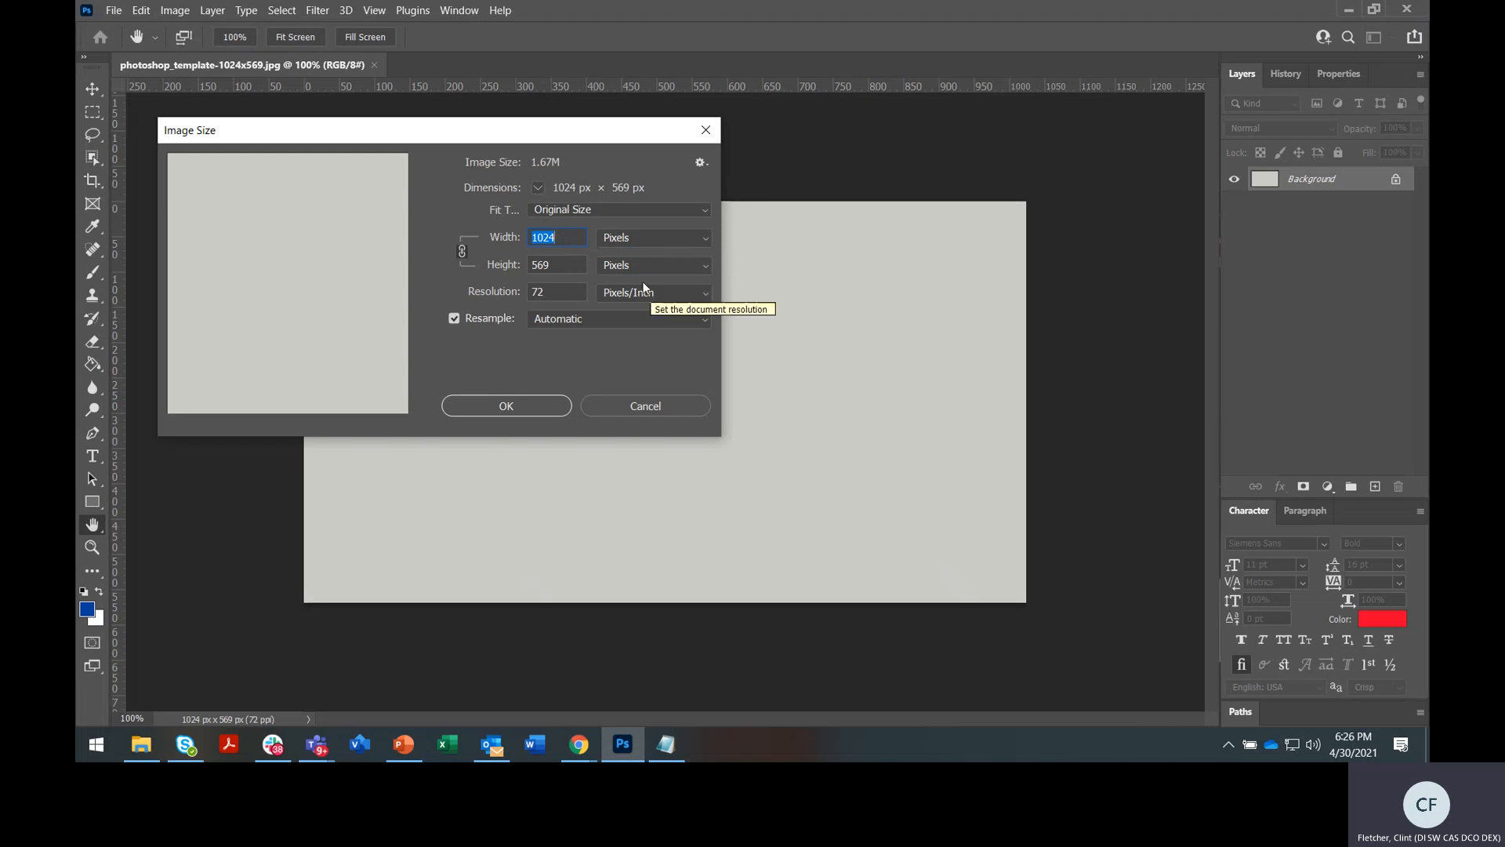
left_click(655, 237)
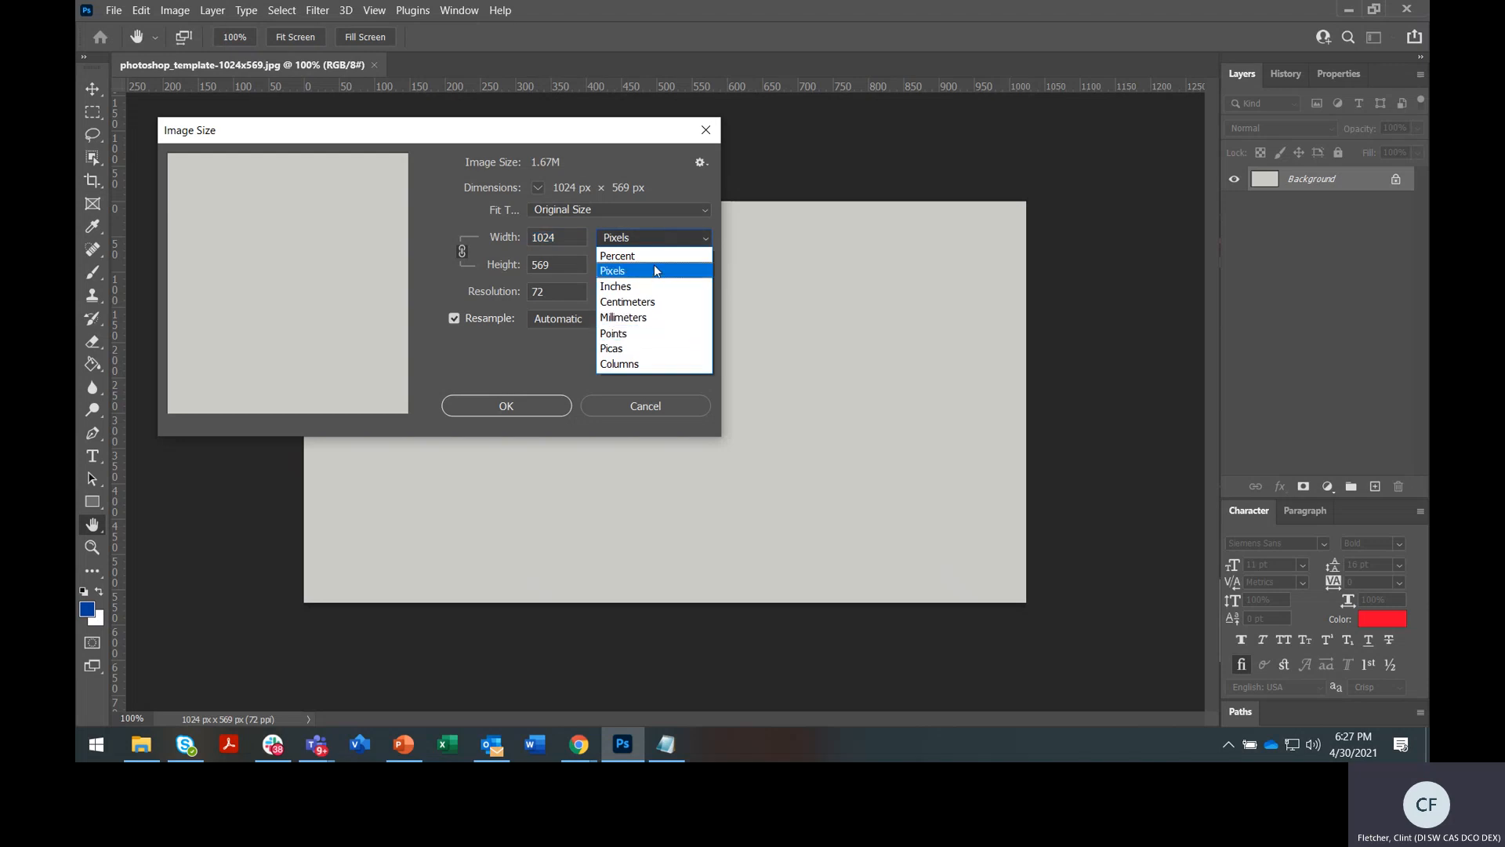
left_click(655, 271)
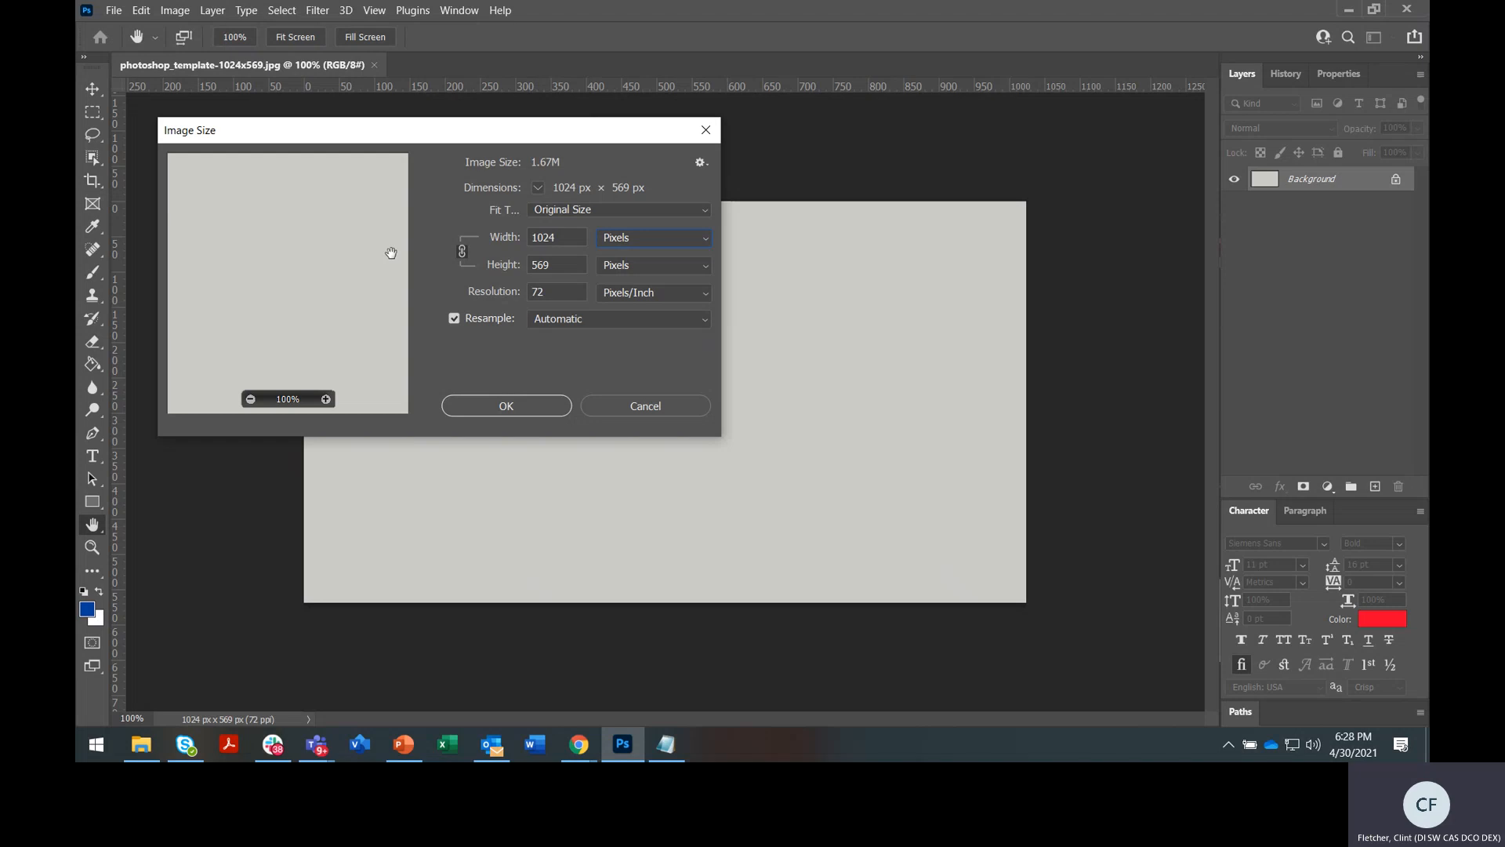
double_click(546, 291)
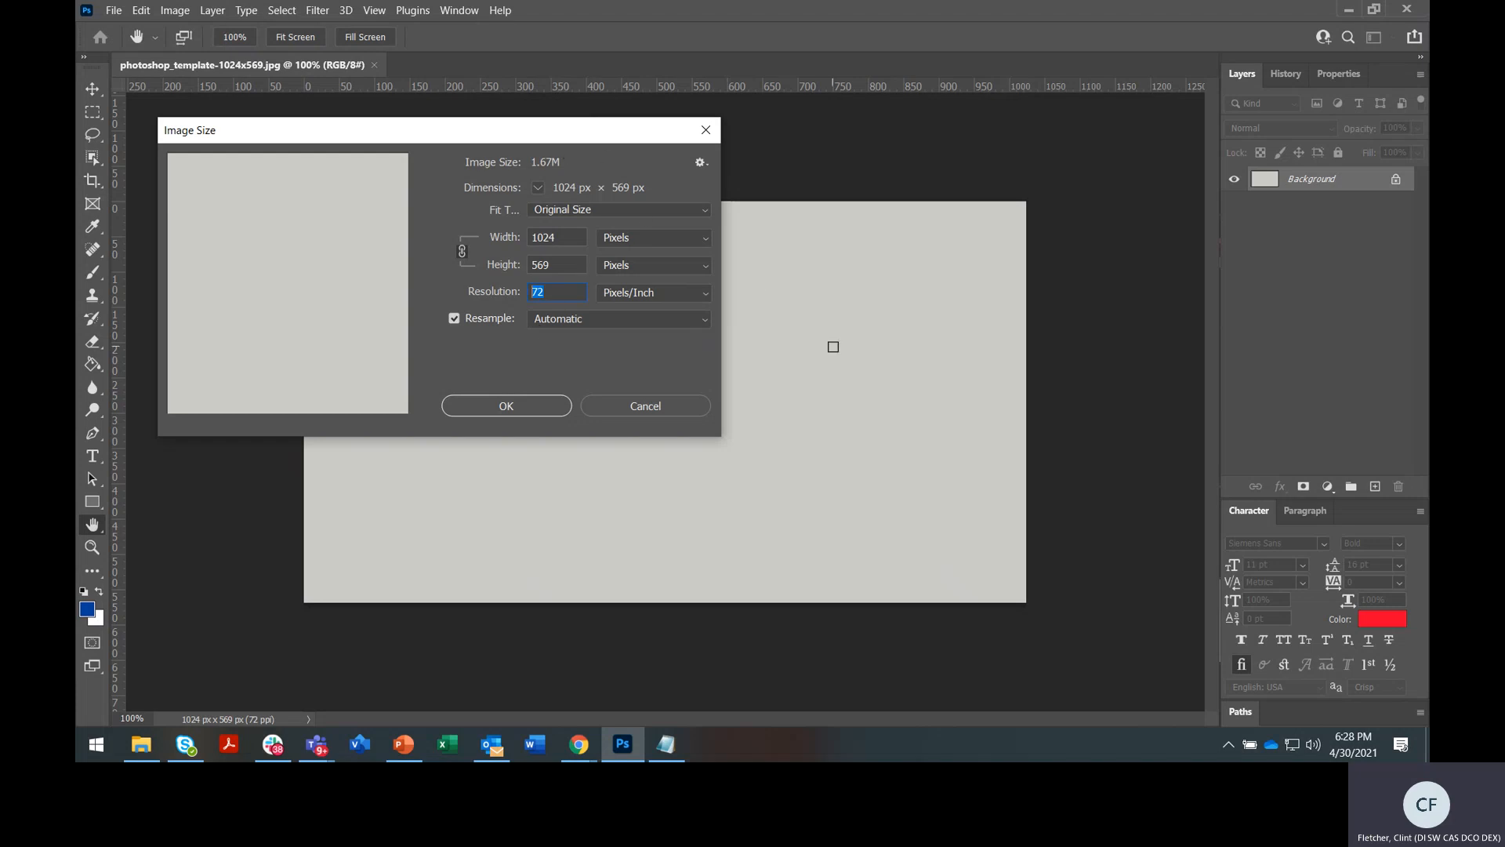
left_click(547, 406)
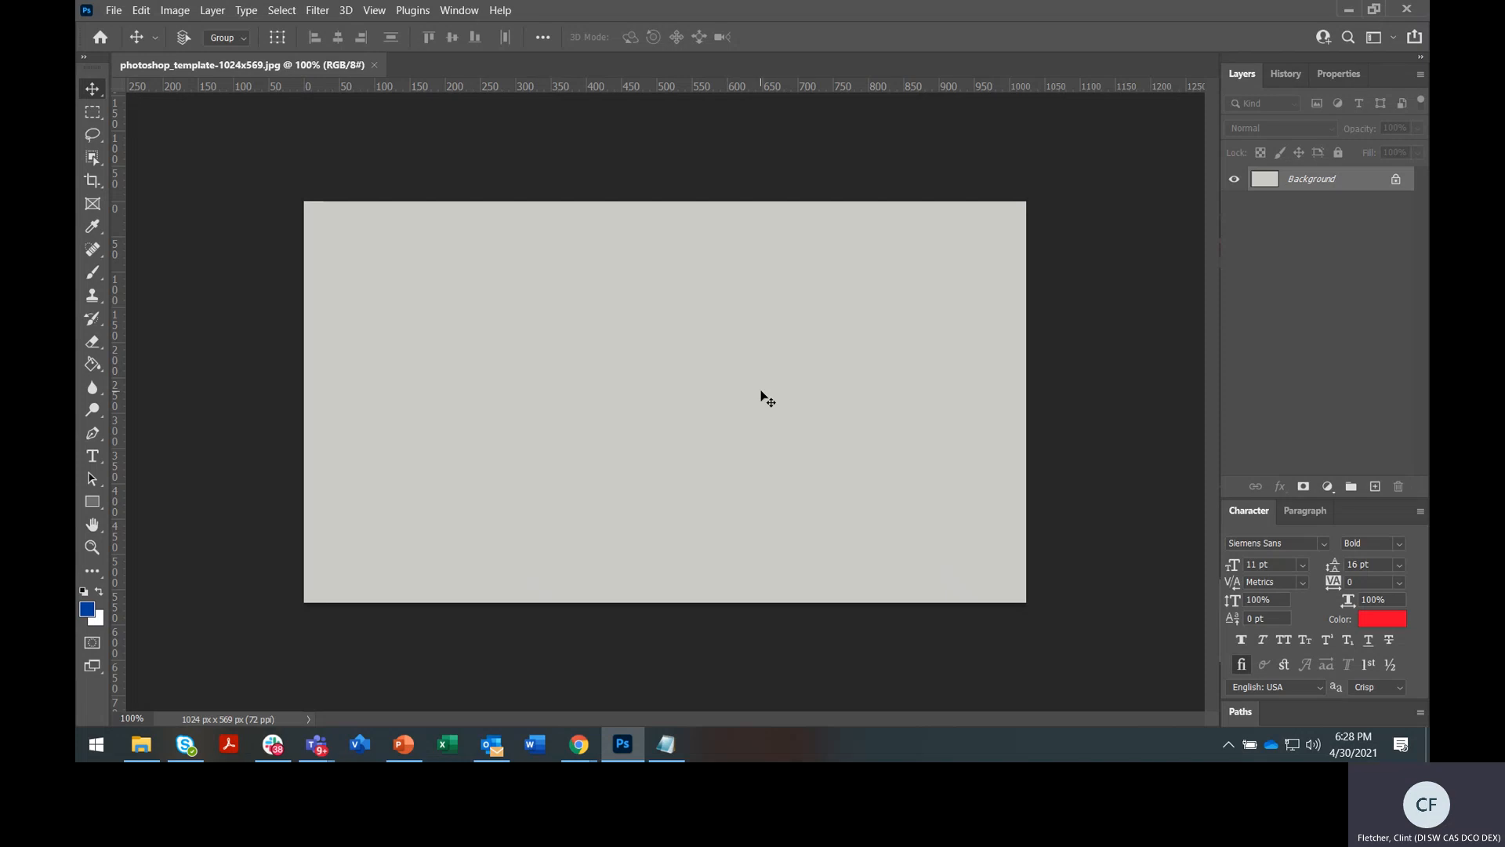
left_click(1285, 79)
left_click(1337, 73)
left_click(1254, 75)
left_click(459, 11)
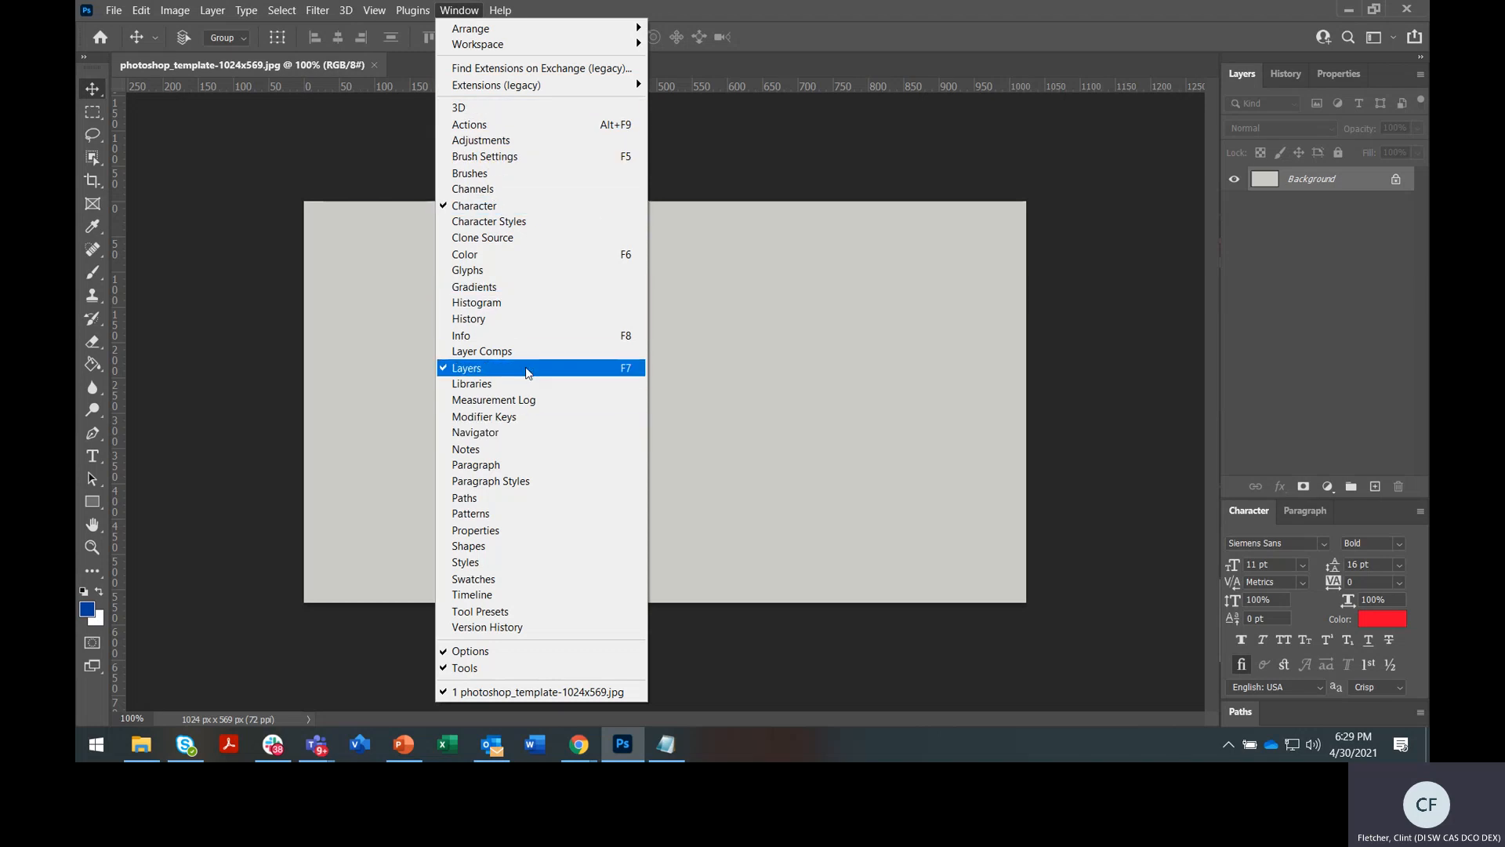
mouse_move(538, 38)
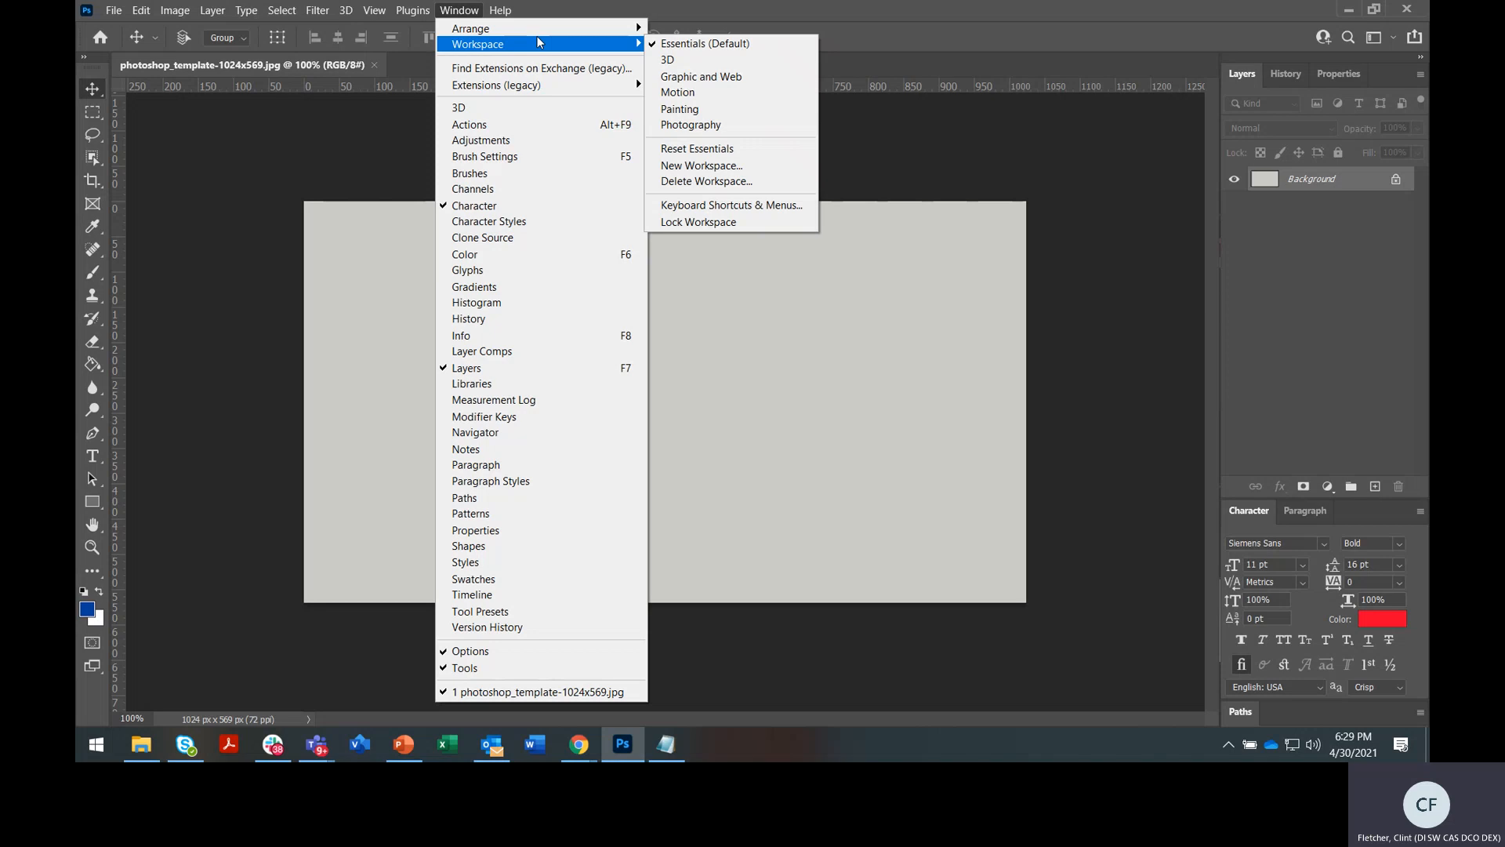
left_click(717, 44)
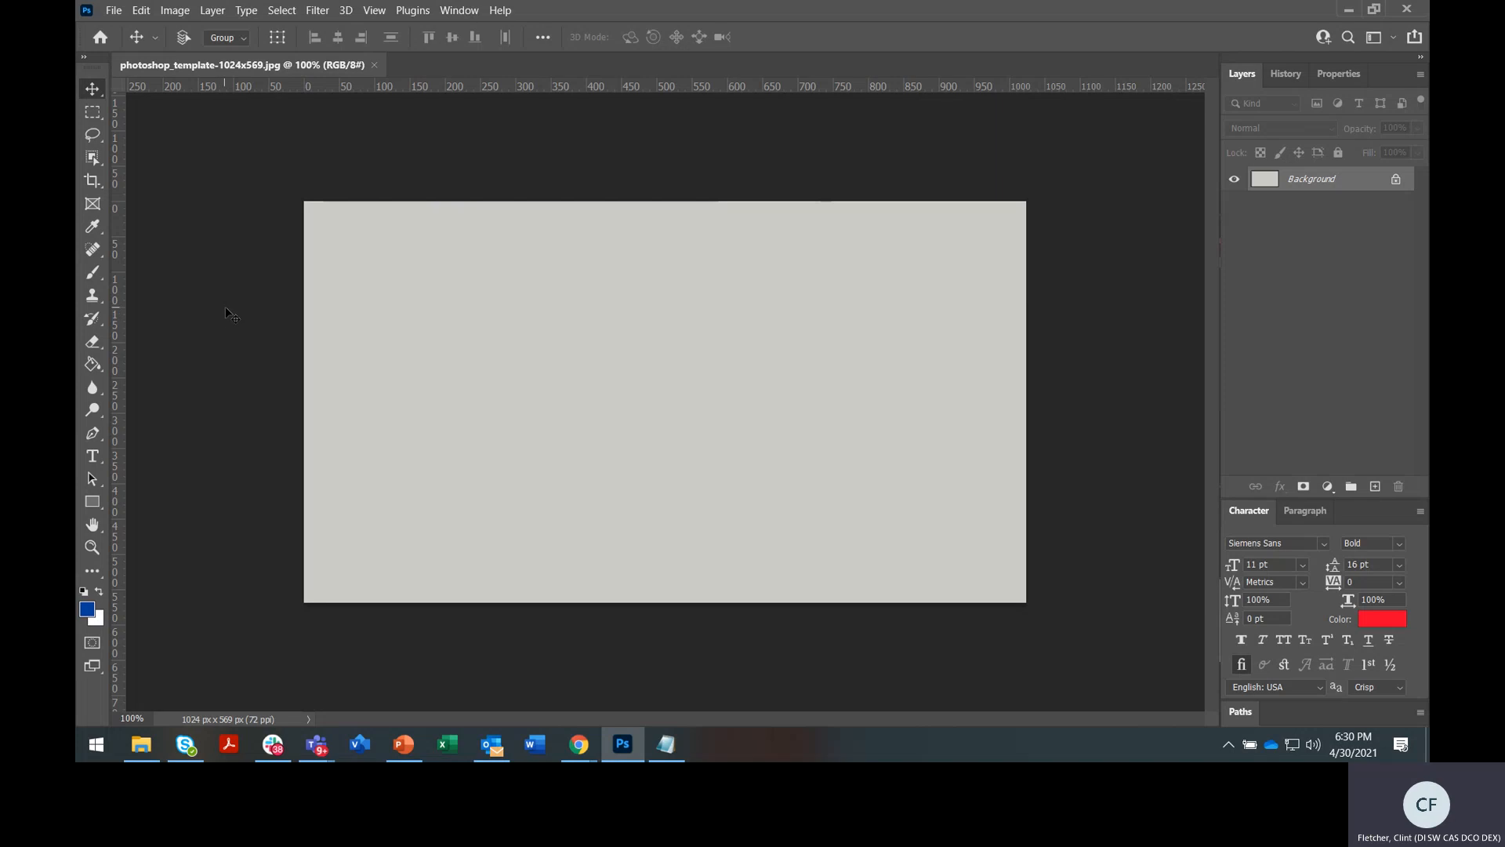
left_click(141, 744)
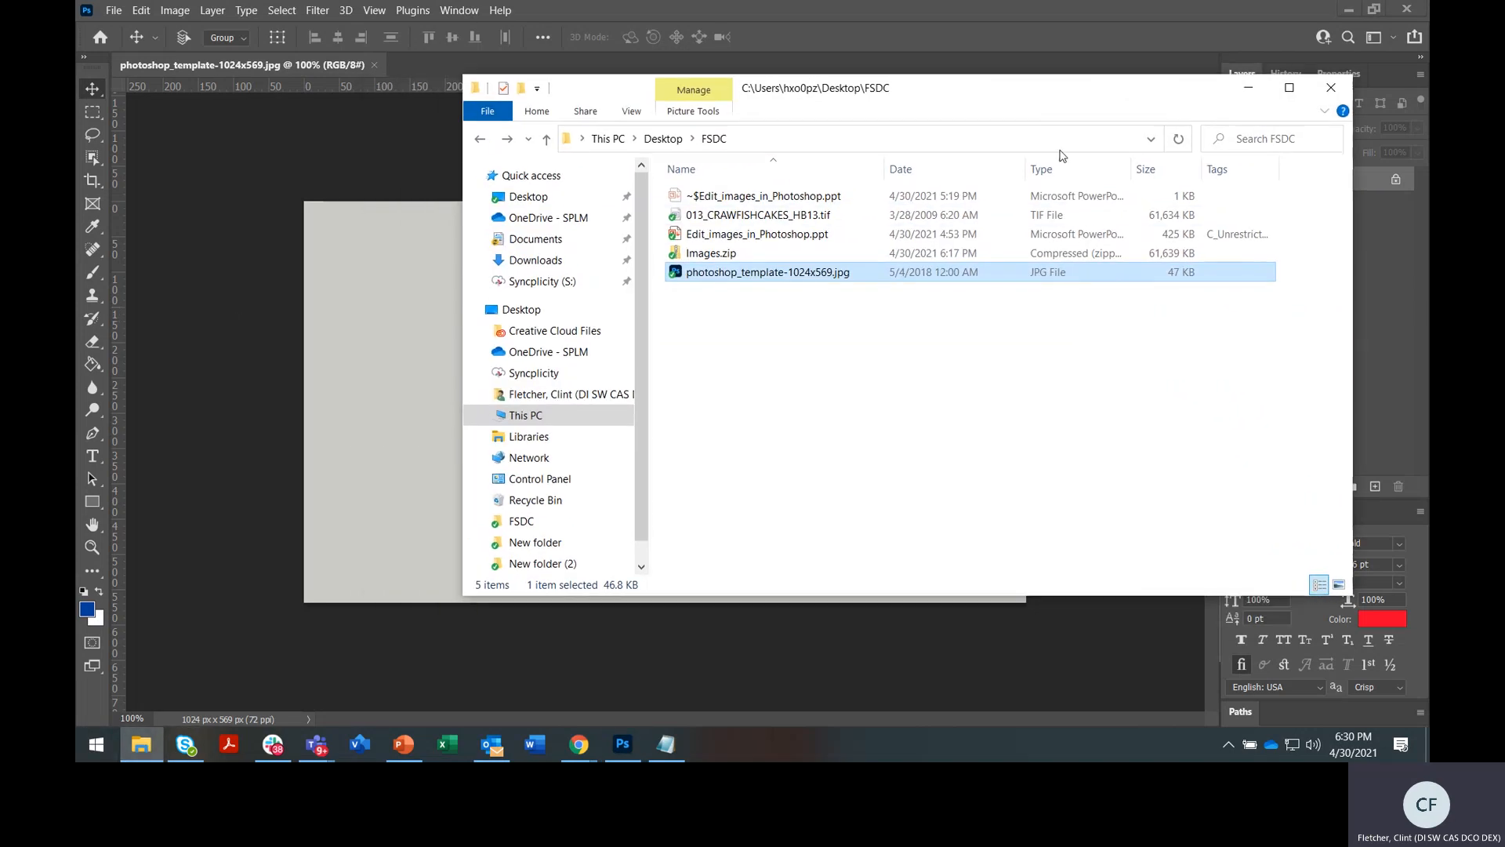
left_click(920, 216)
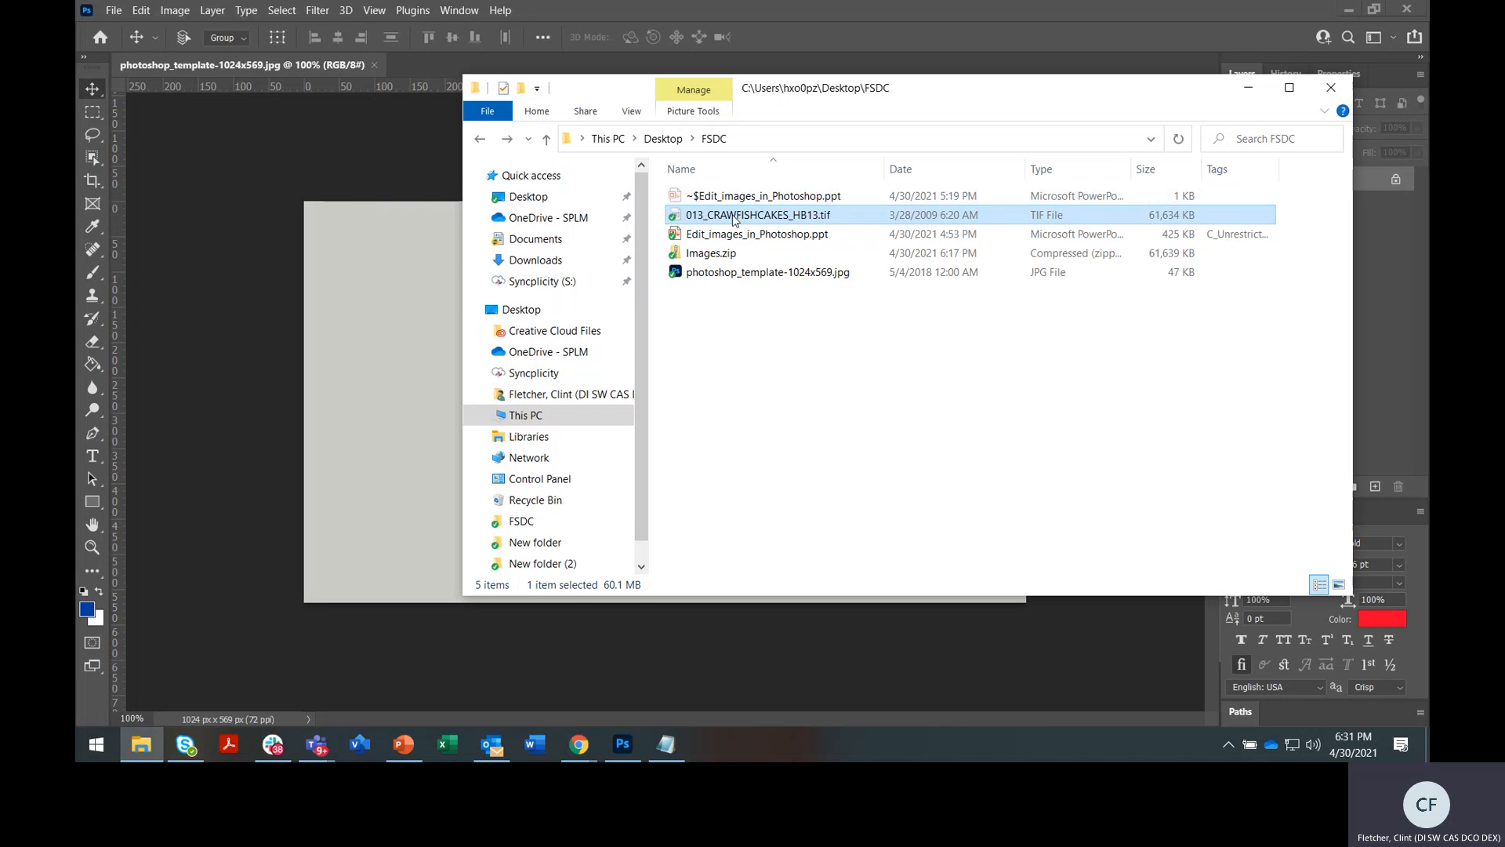
left_click(416, 167)
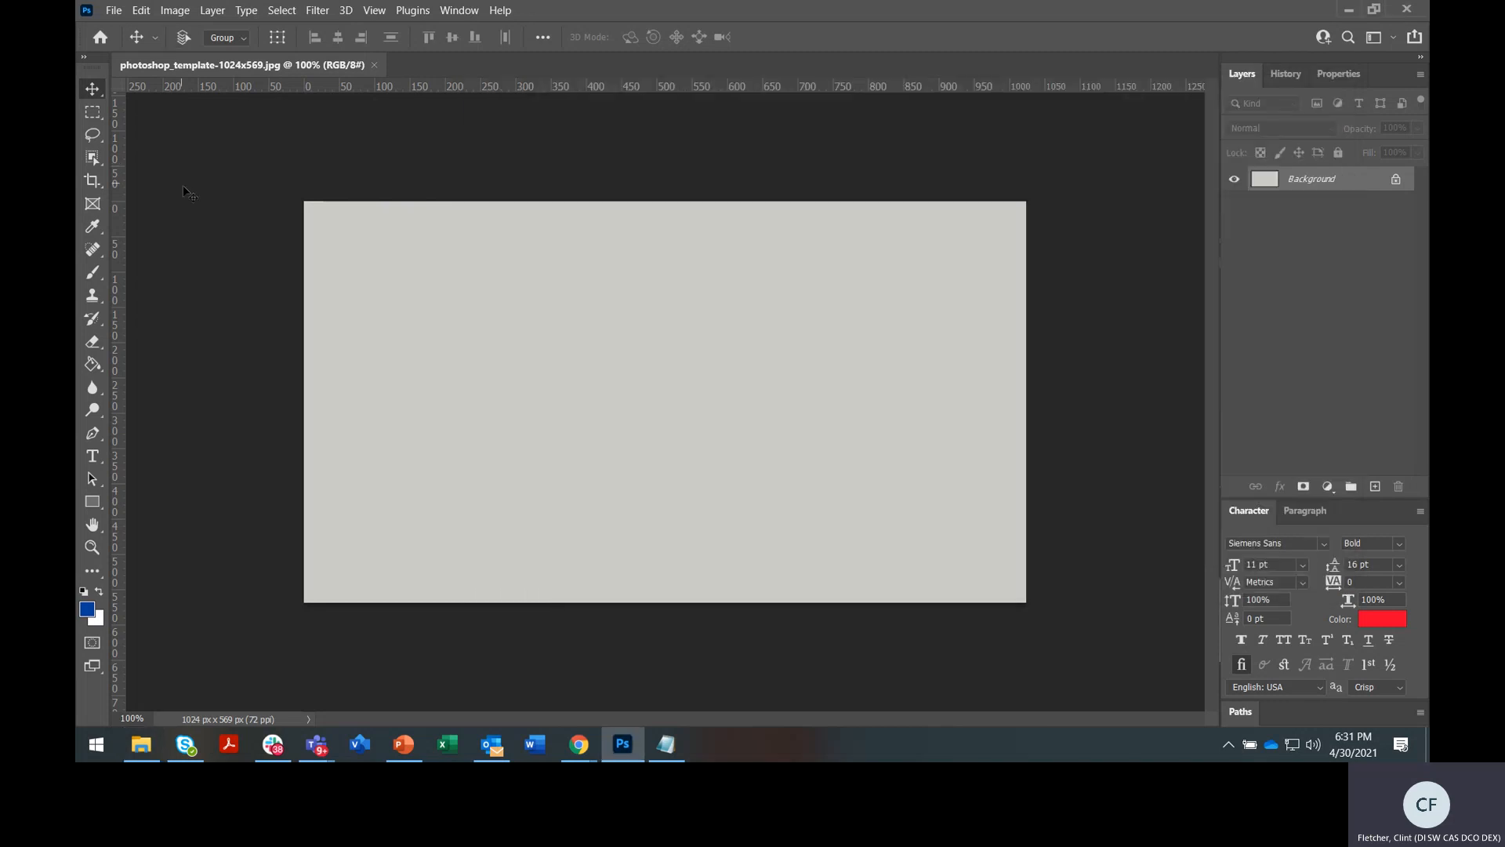
Open 013_CRAWFISHCAKES_HB13.tif from the FSDC folder with File > Open
left_click(113, 10)
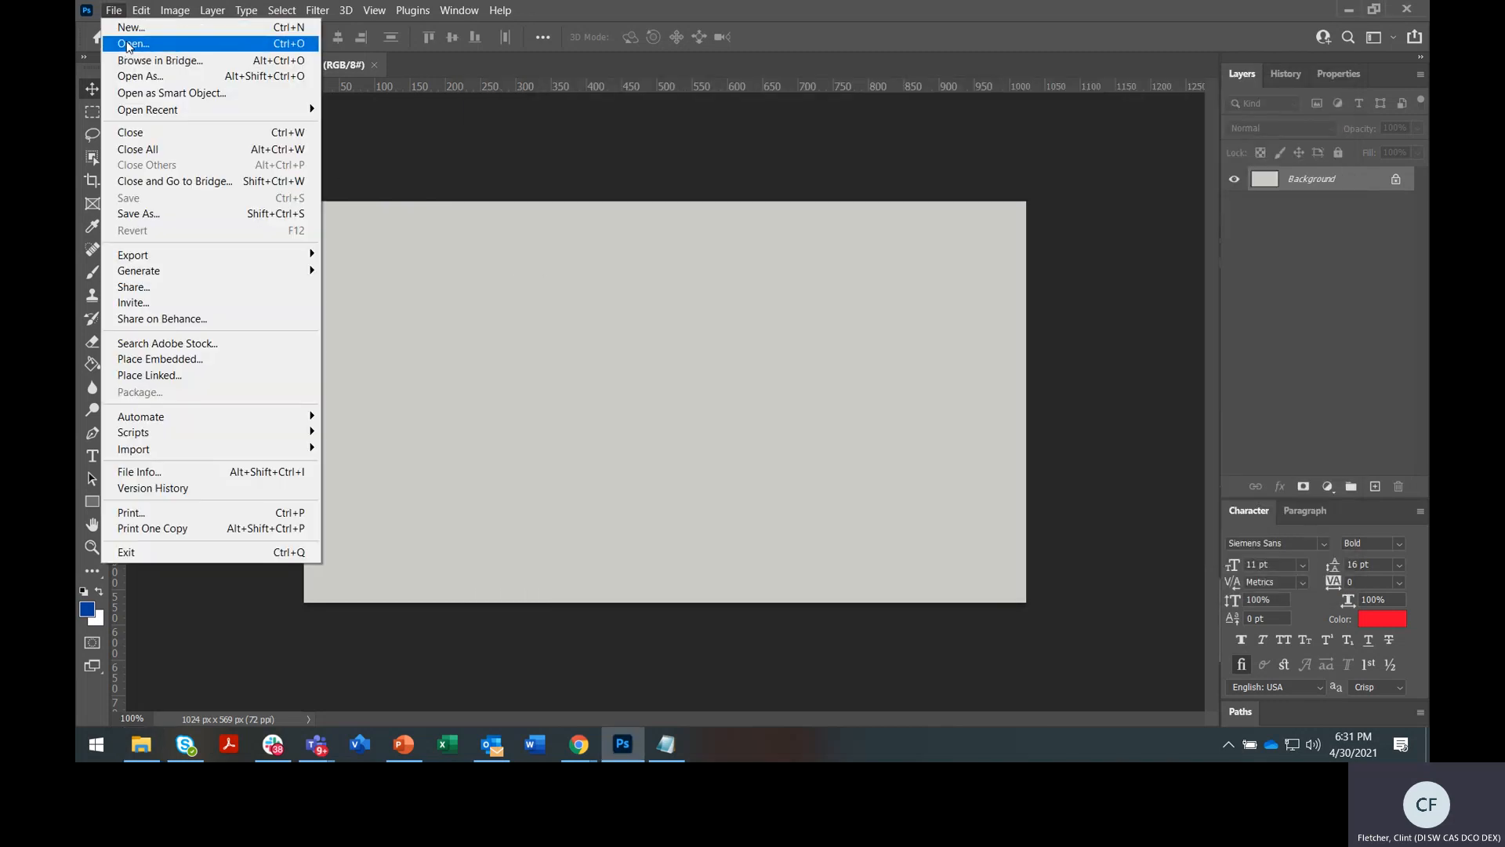
left_click(129, 44)
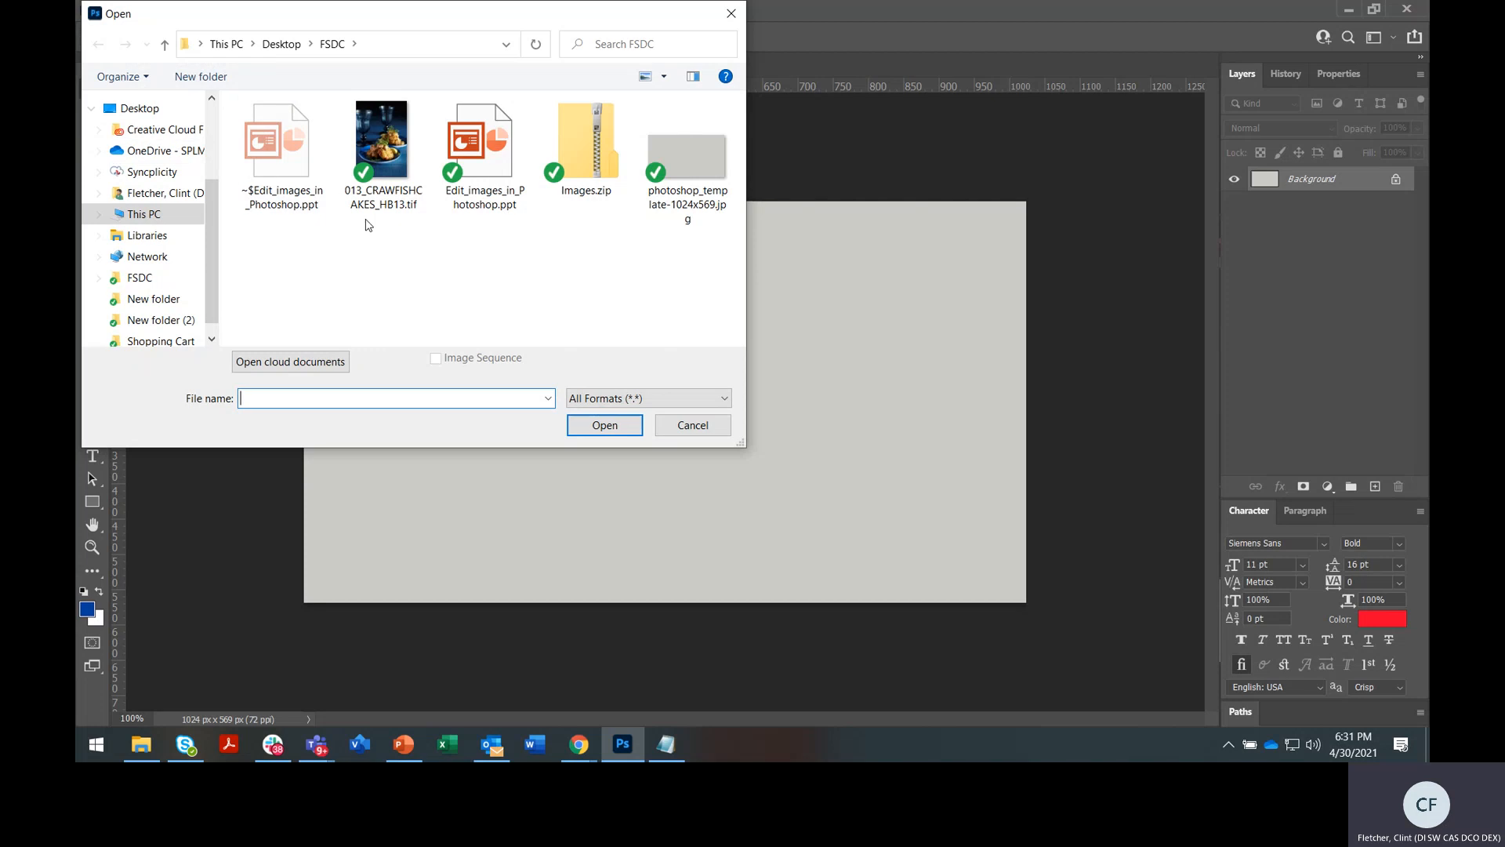
left_click(383, 148)
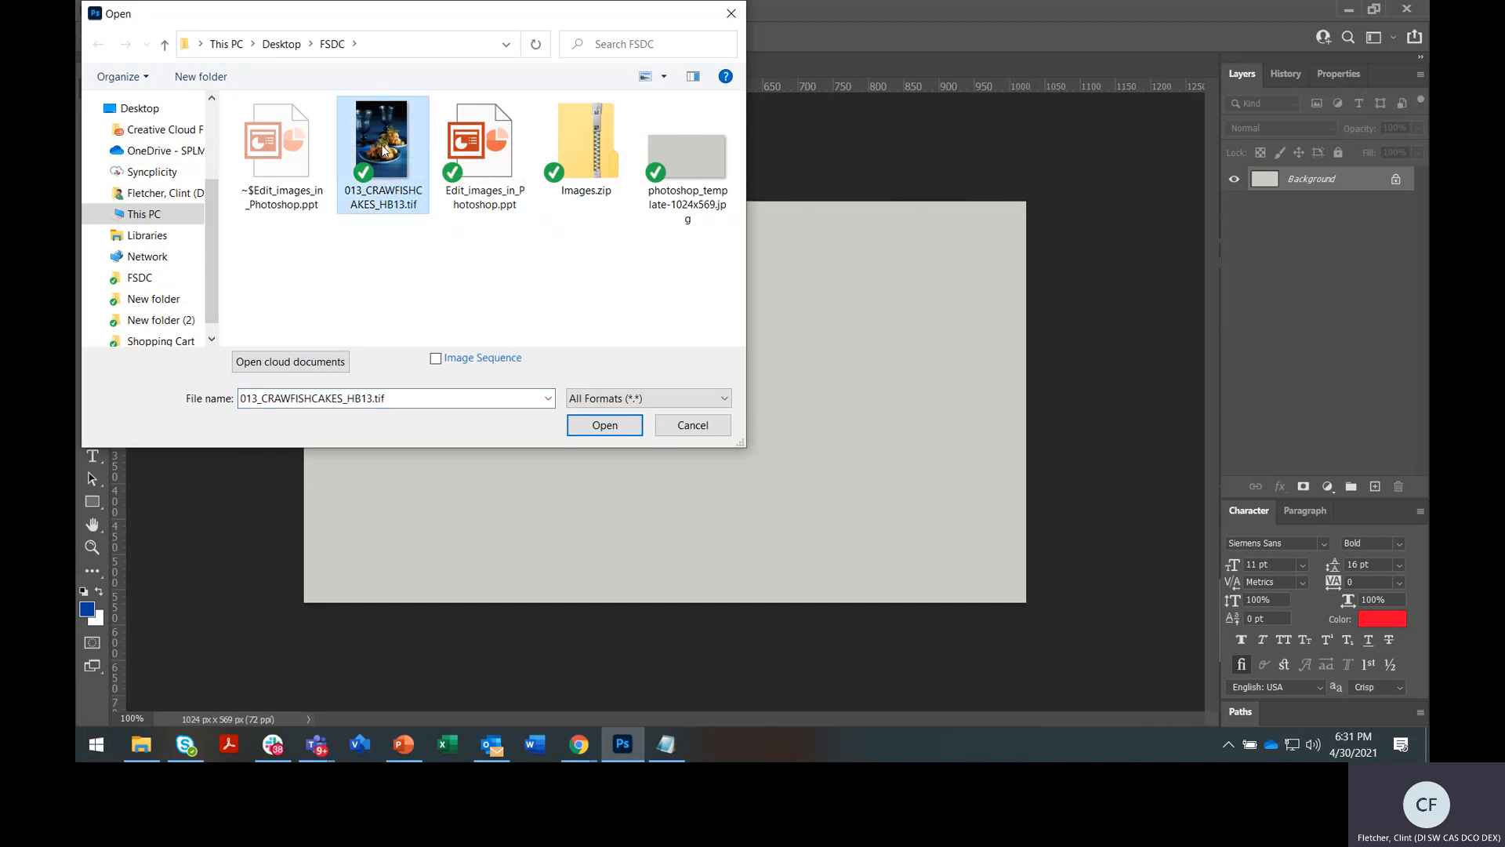
left_click(599, 421)
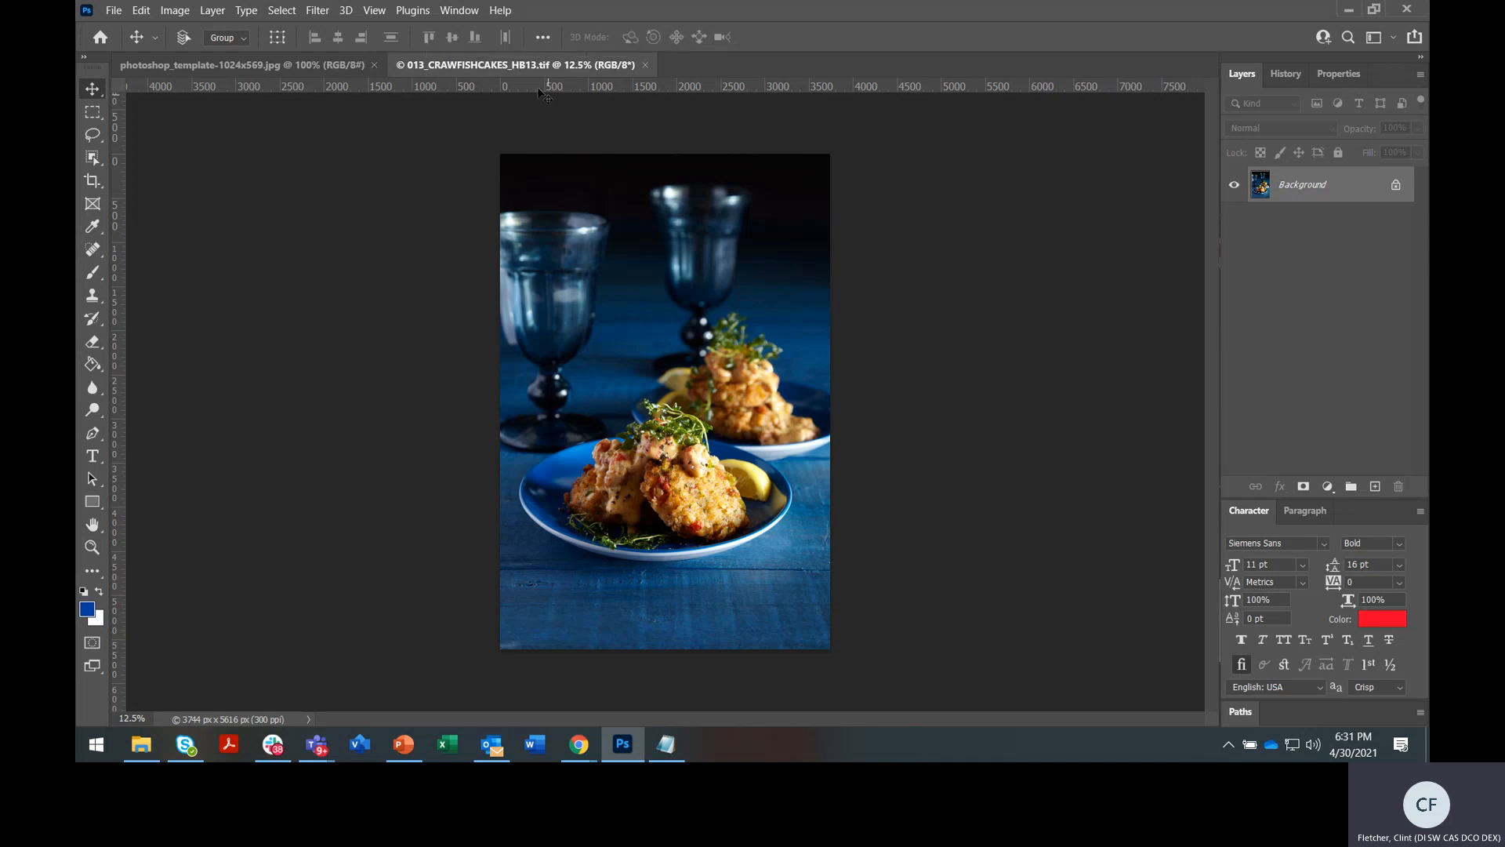
Switch back and forth between the grey template and the crawfish cakes photo to compare them
left_click(280, 66)
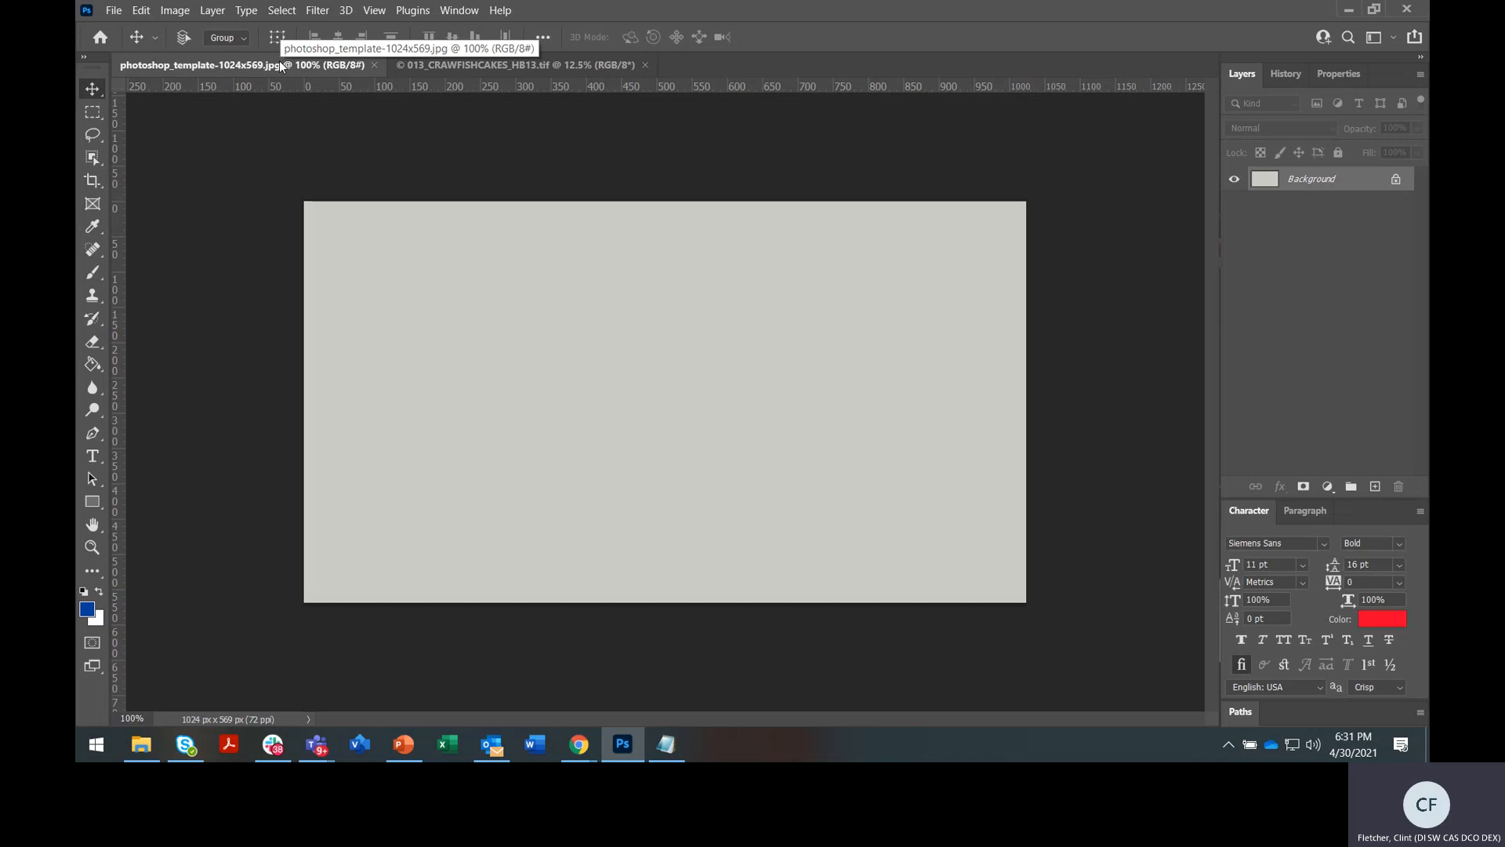
left_click(524, 66)
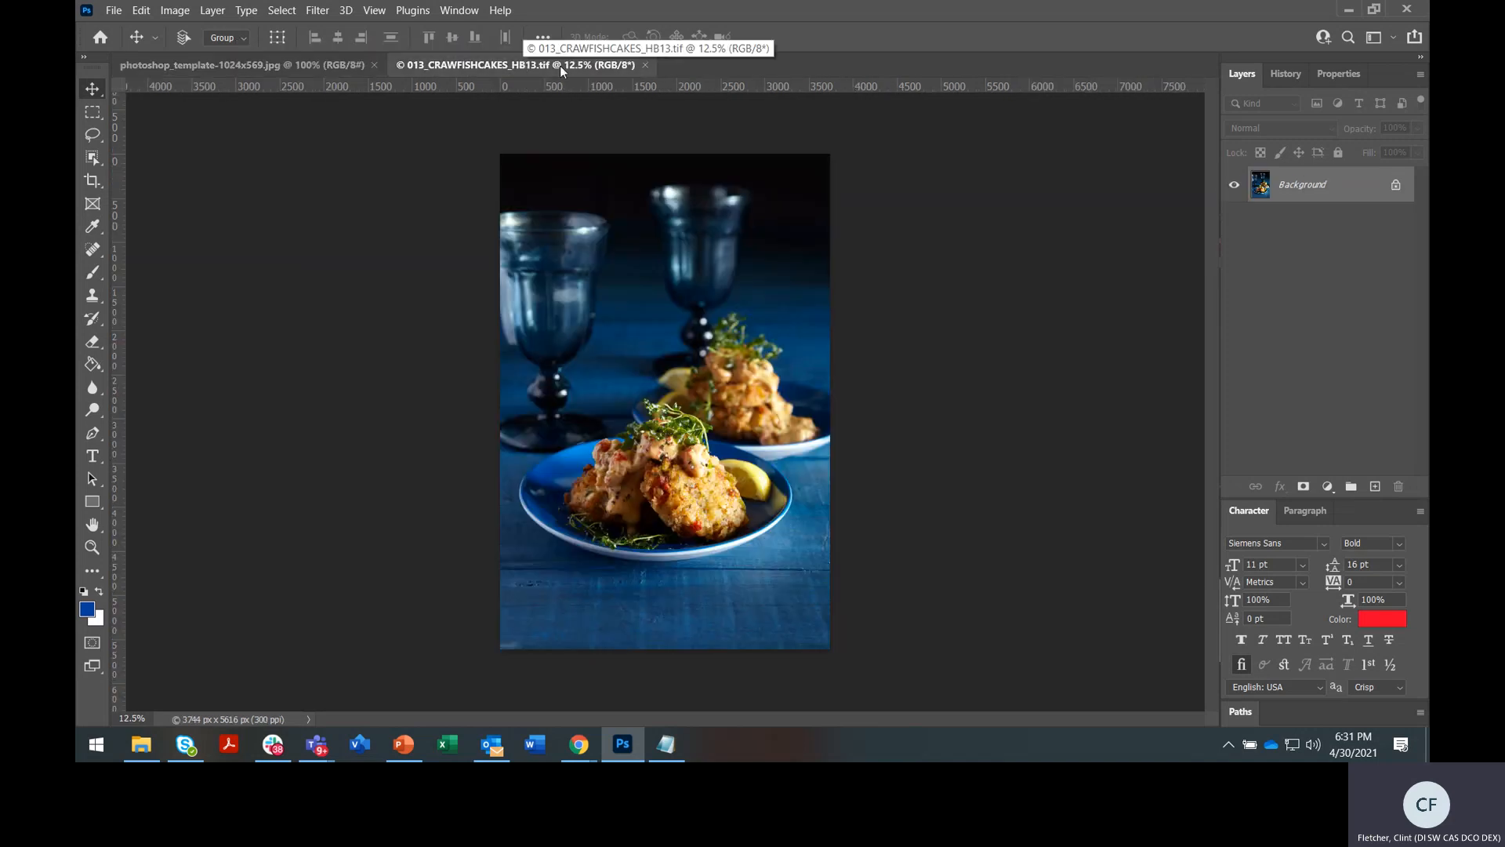
left_click(295, 63)
left_click(392, 63)
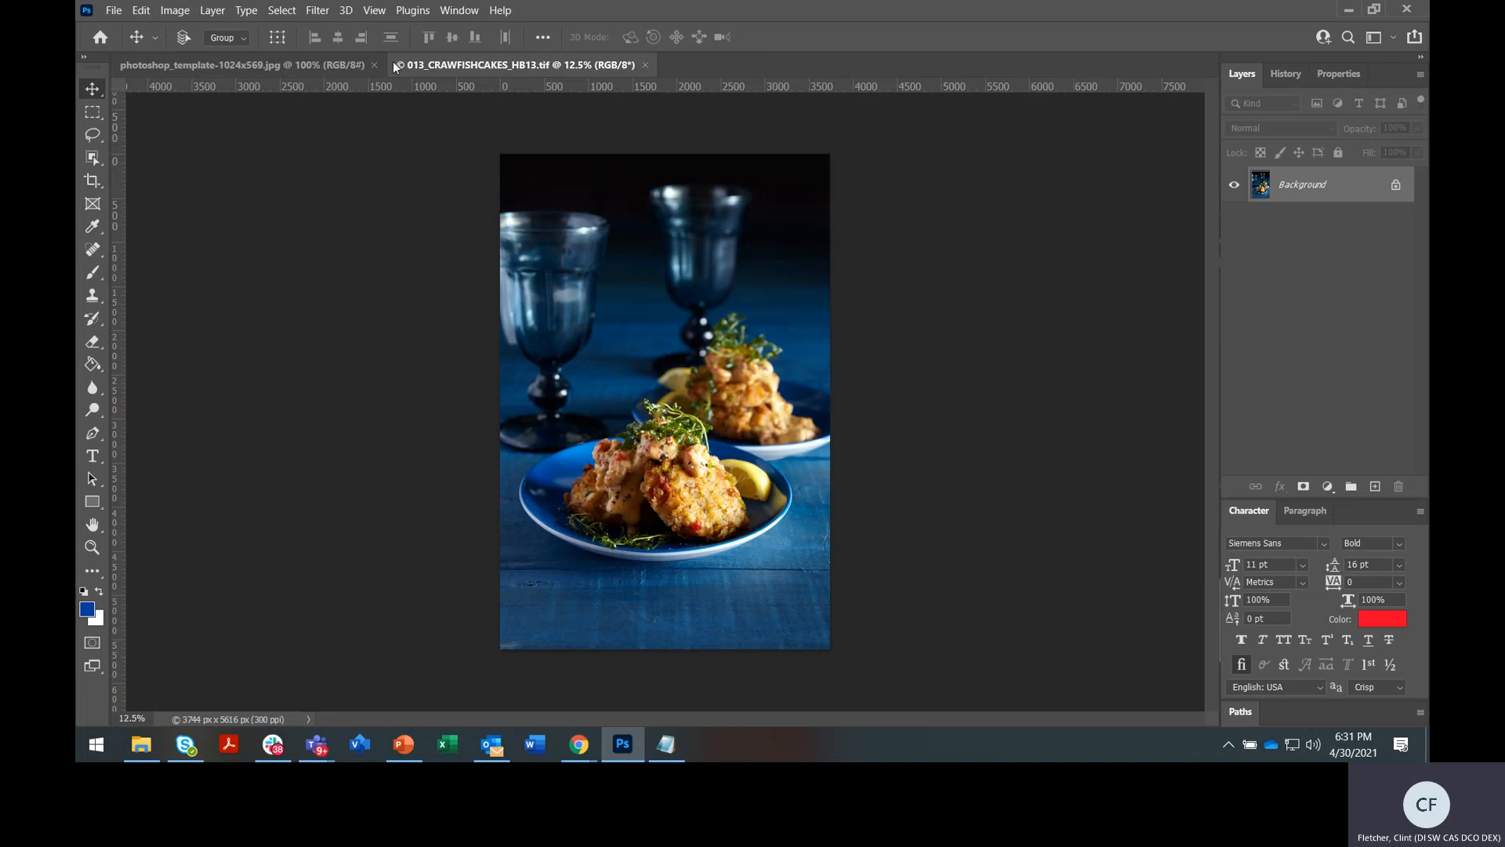
left_click(294, 62)
left_click(477, 63)
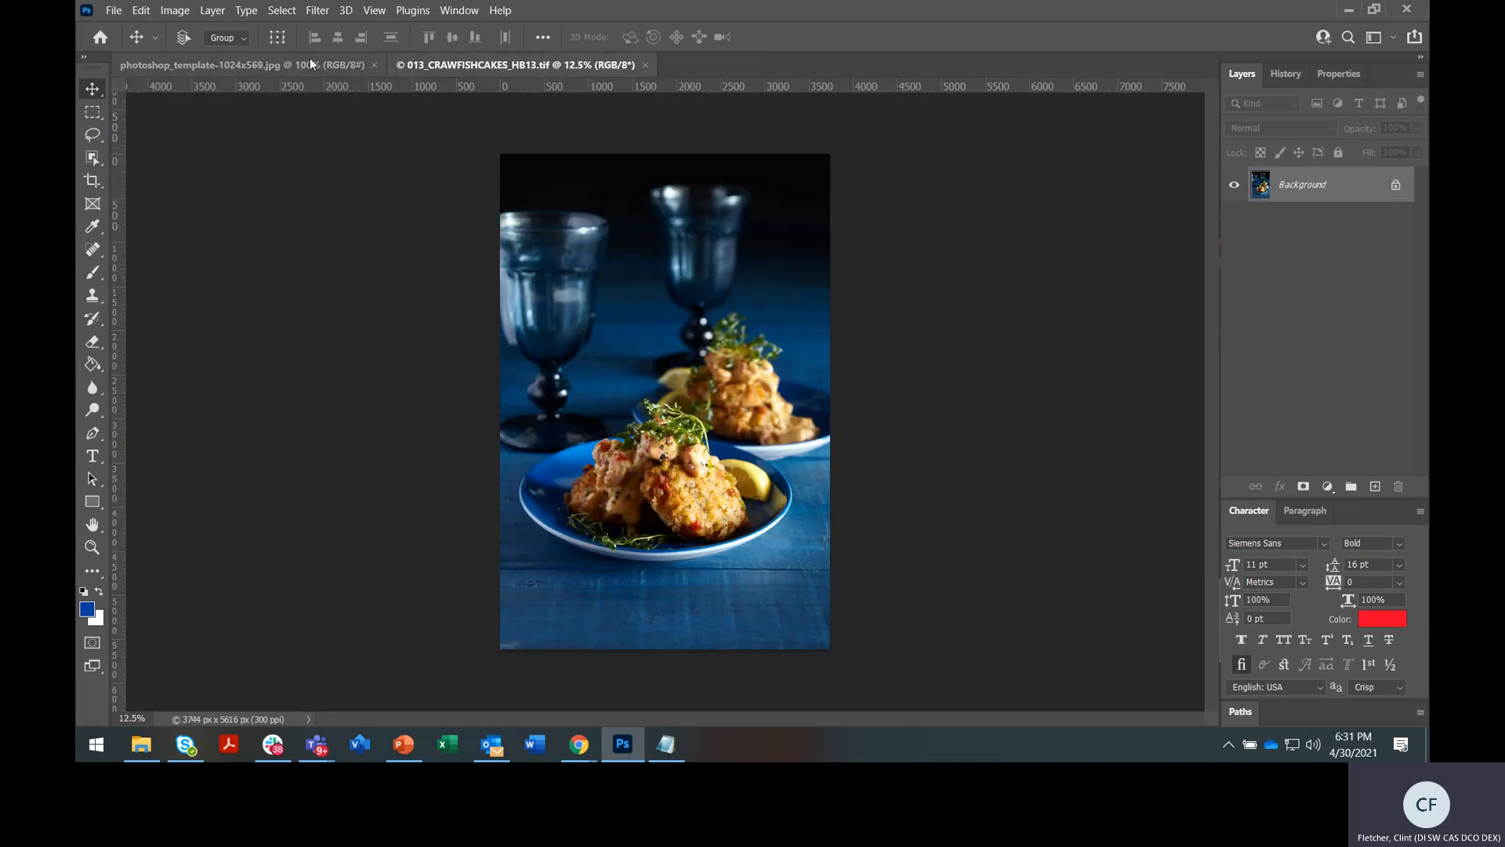
left_click(311, 63)
left_click(454, 65)
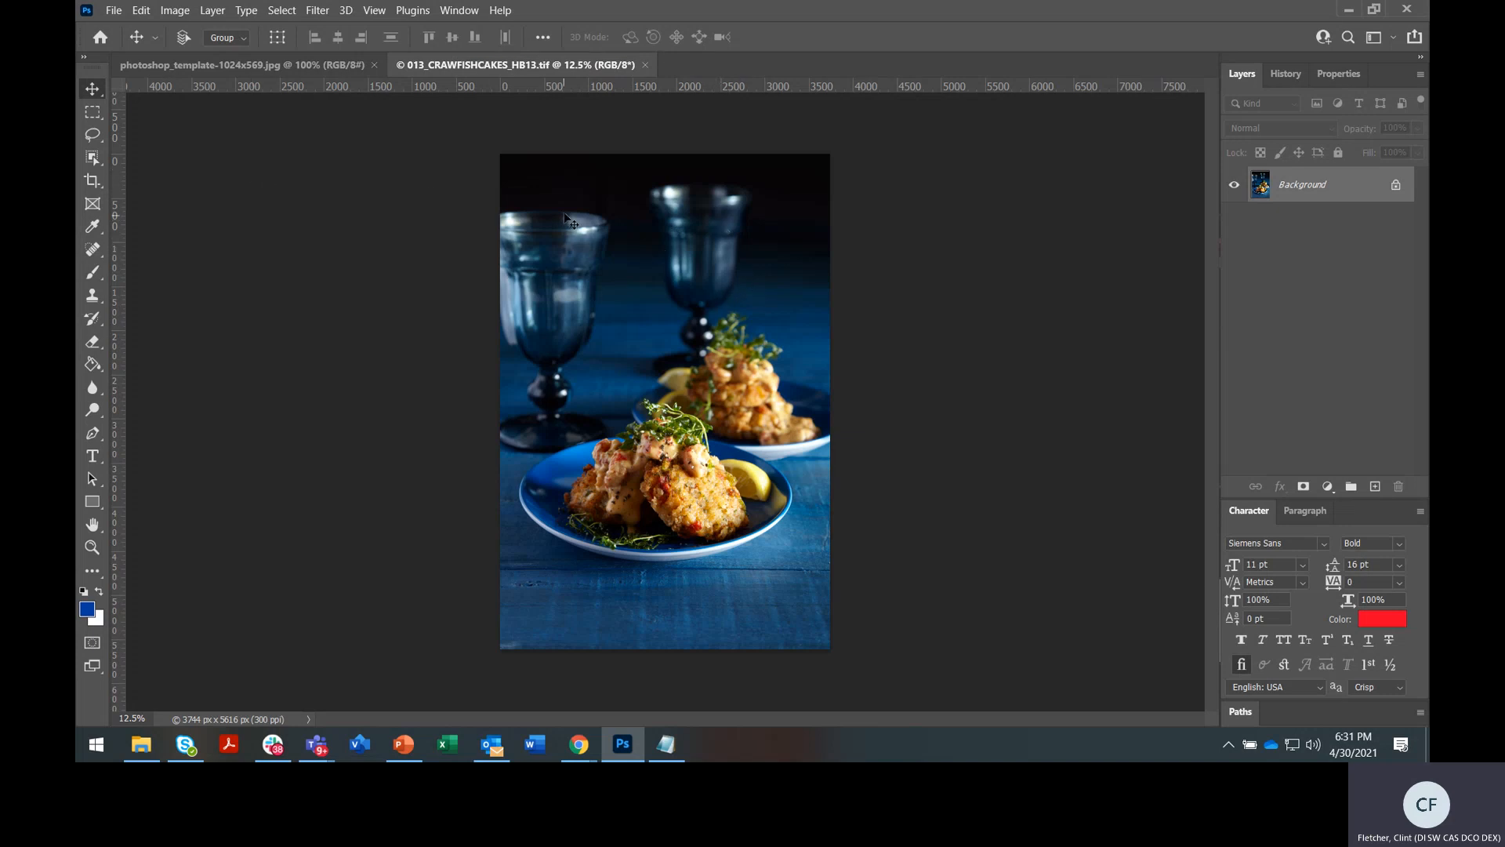
Show the 1024x569 template, dismiss the Image menu, and bring the crawfish cakes photo to the front
left_click(247, 65)
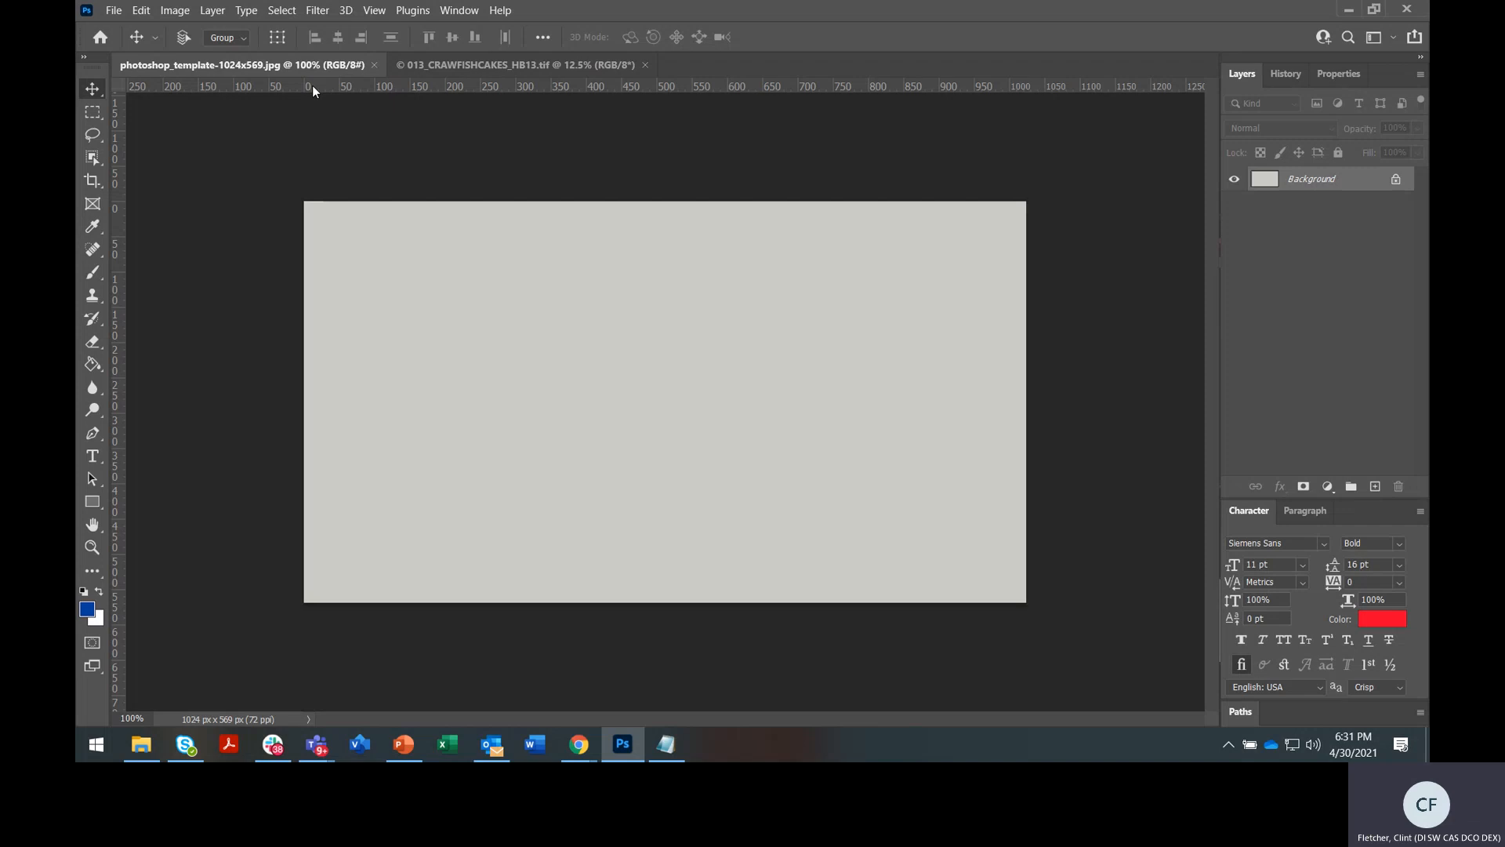
left_click(187, 13)
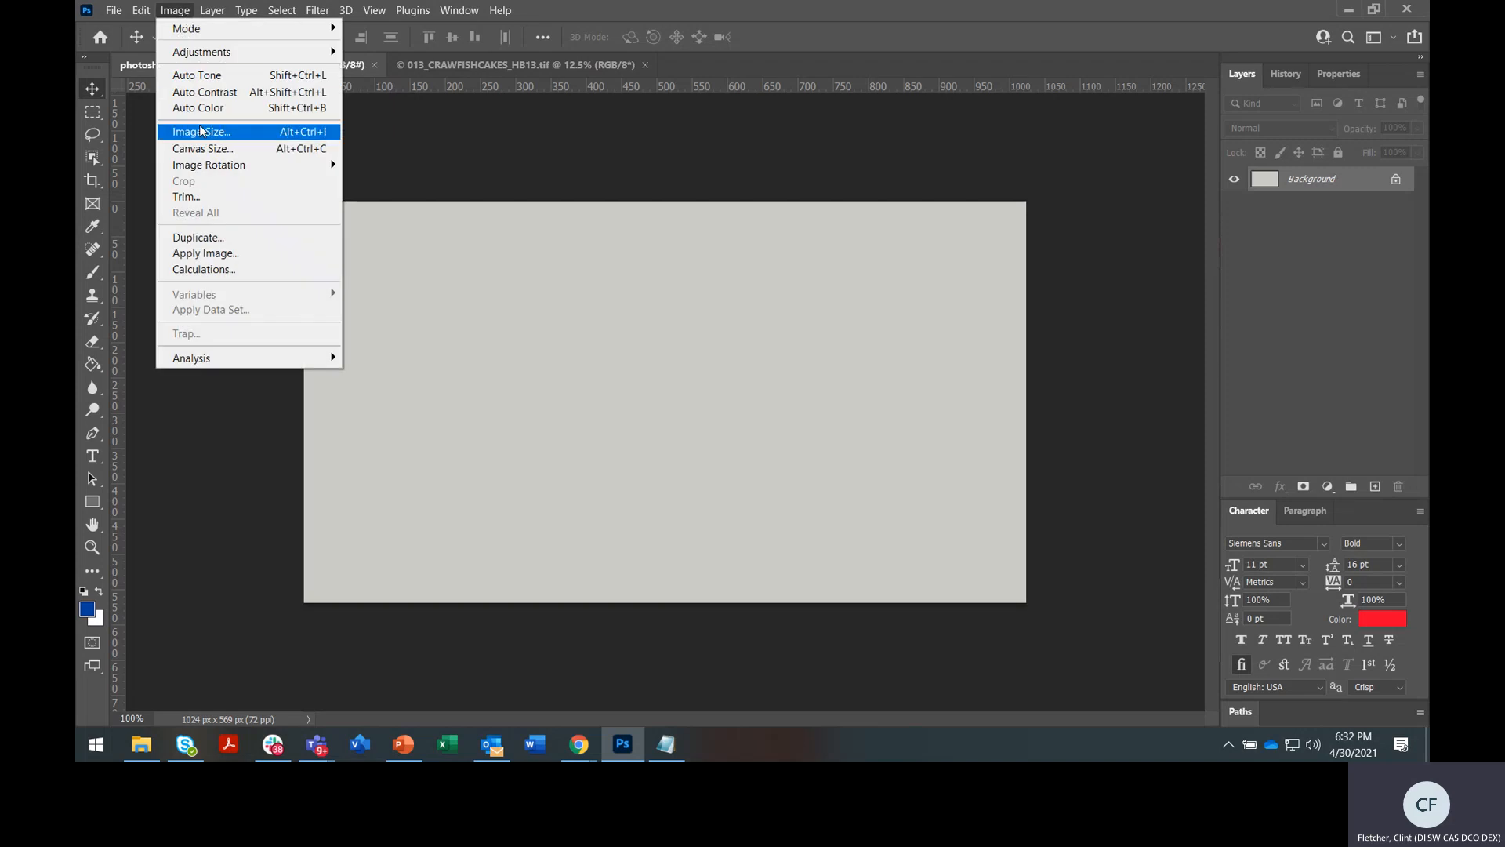
left_click(457, 68)
left_click(458, 68)
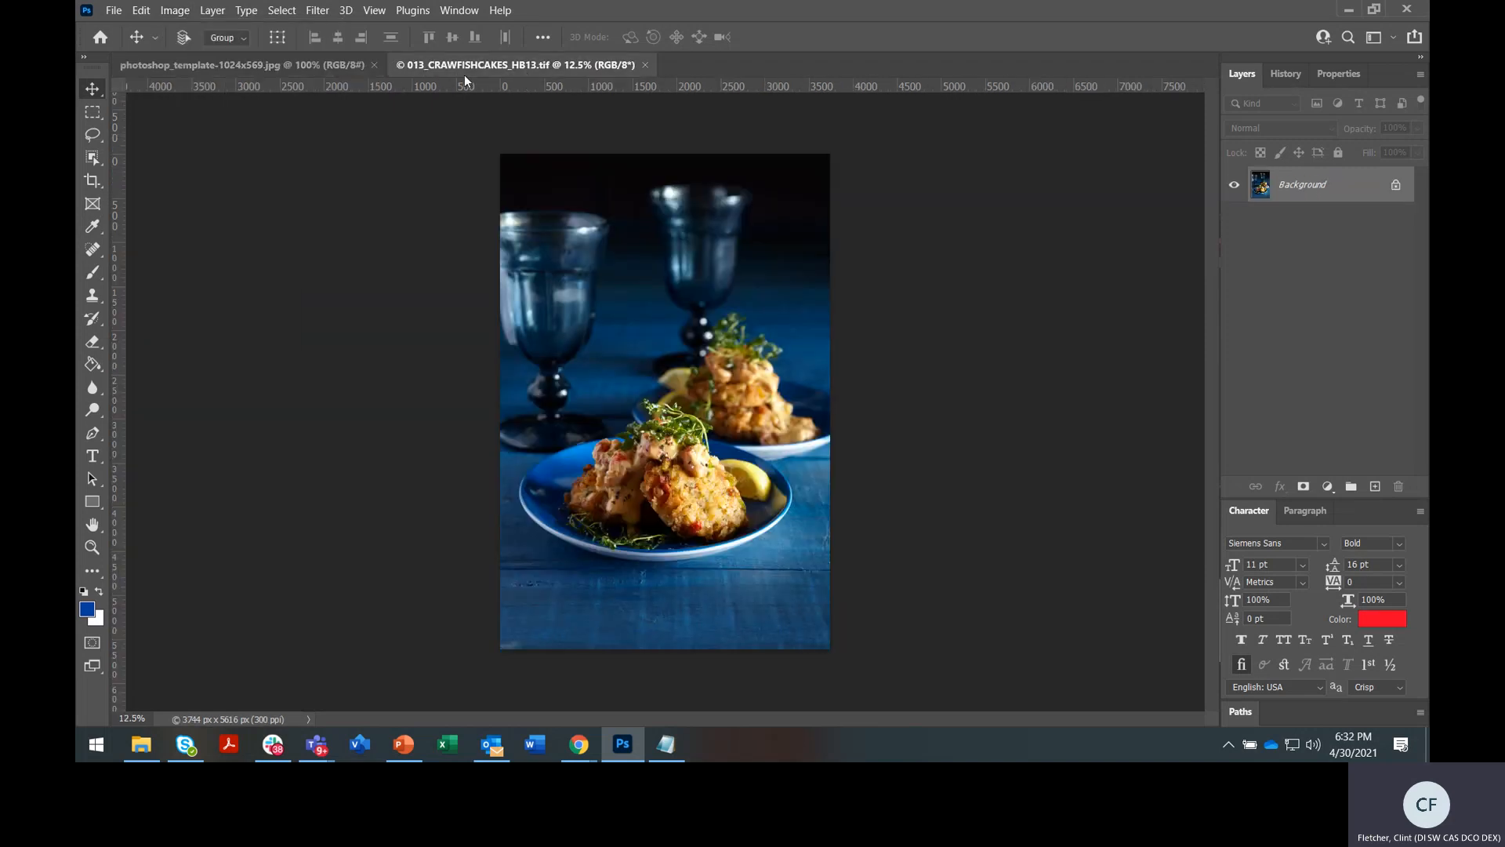
left_click(174, 13)
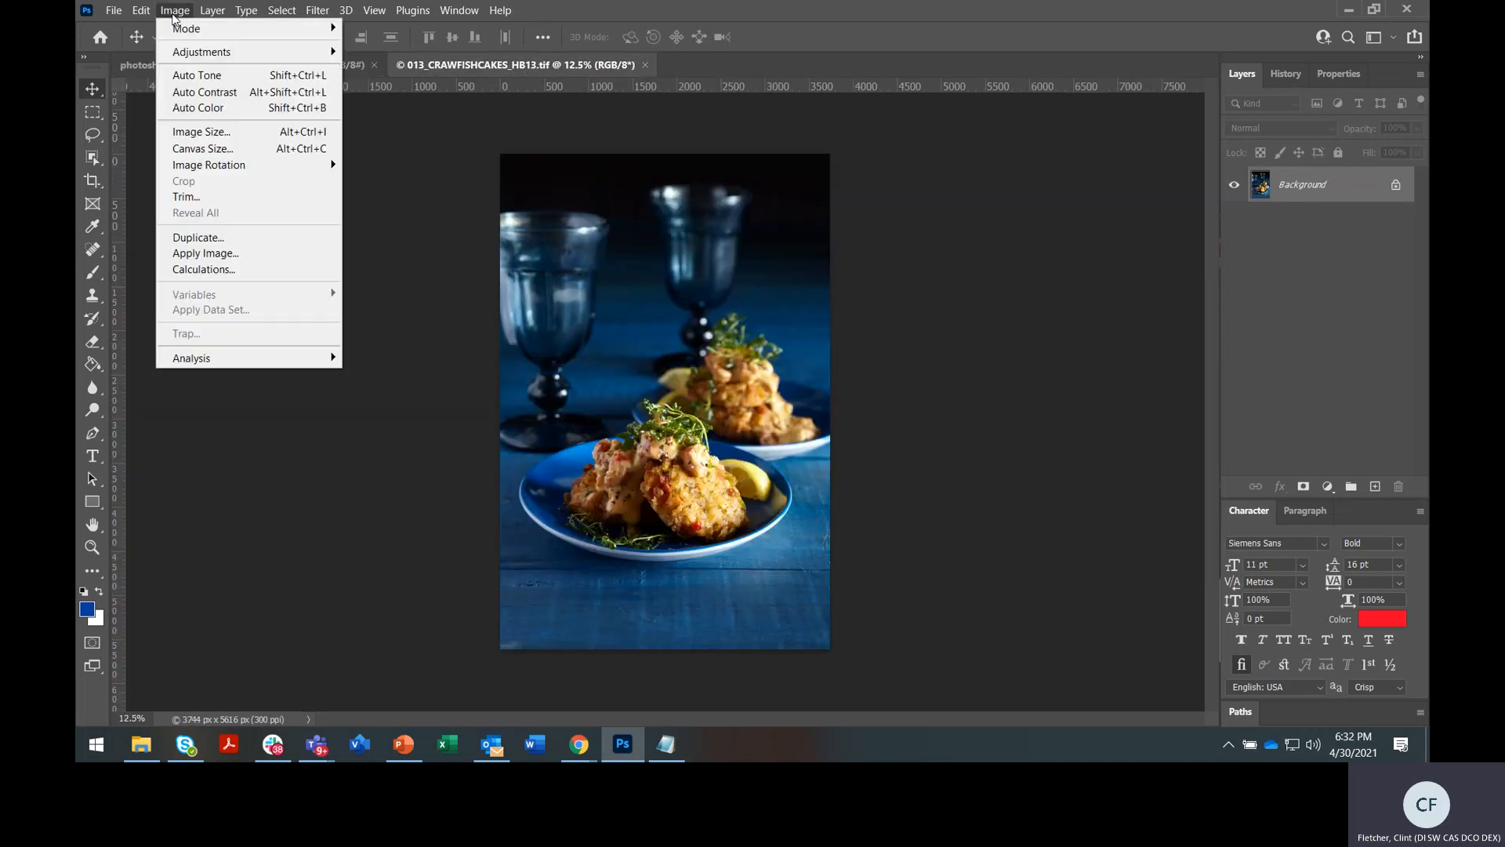
left_click(201, 132)
left_click_drag(532, 145, 580, 224)
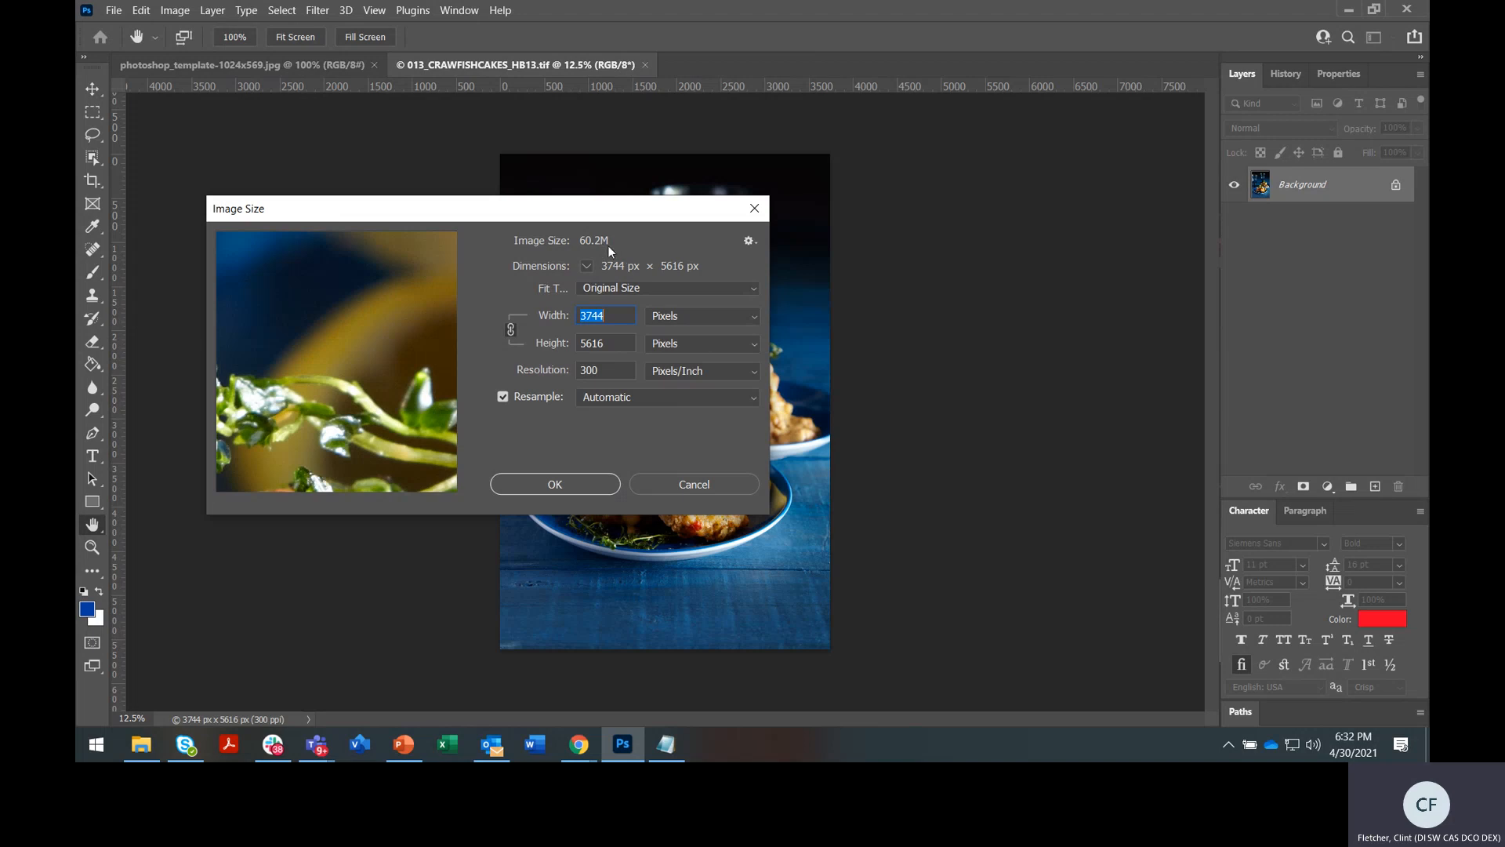
left_click(605, 484)
left_click(270, 65)
left_click(175, 11)
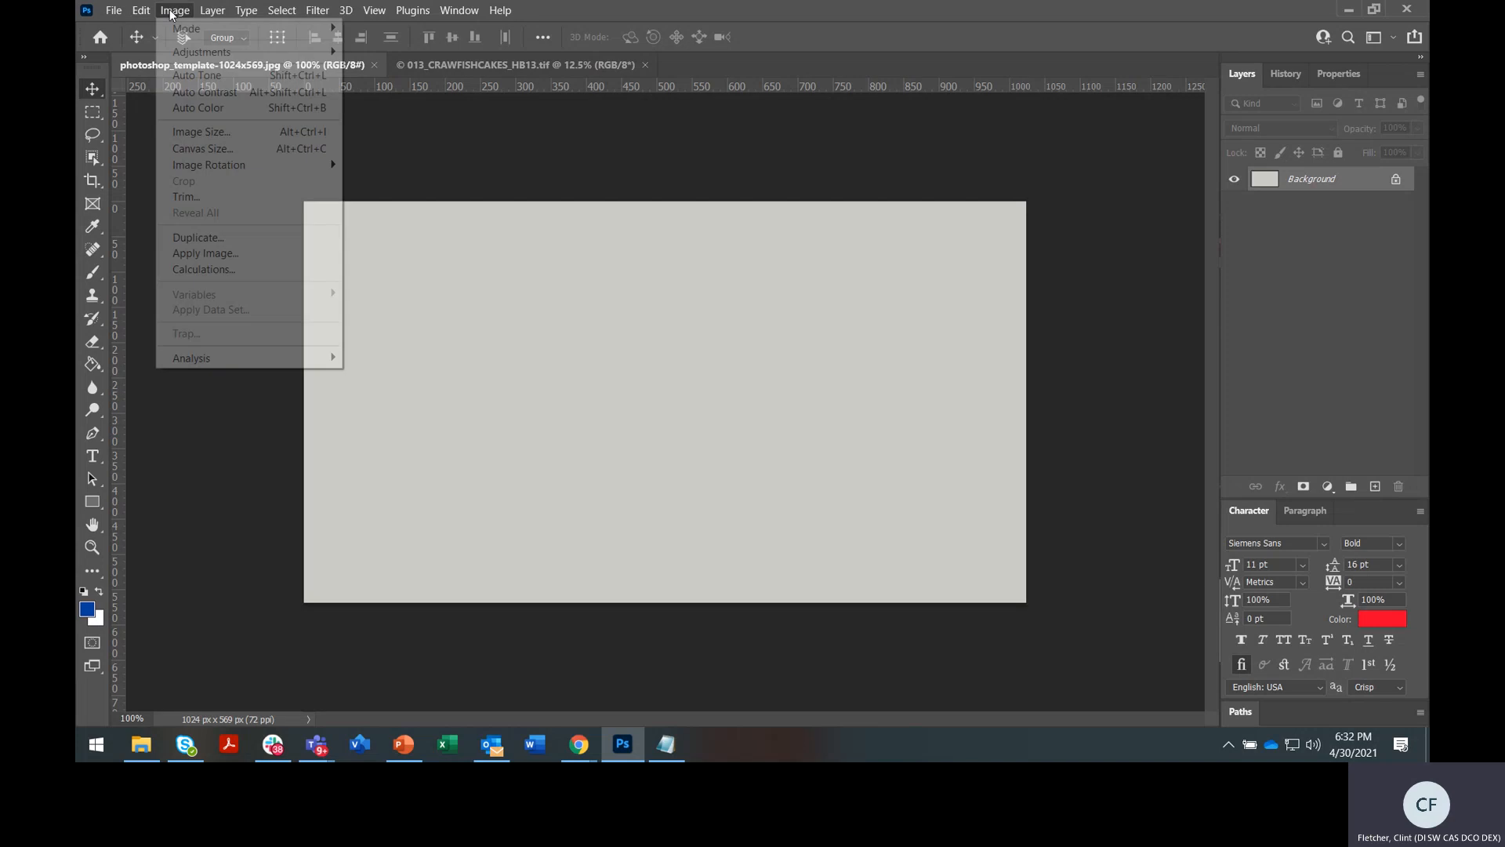
left_click(231, 135)
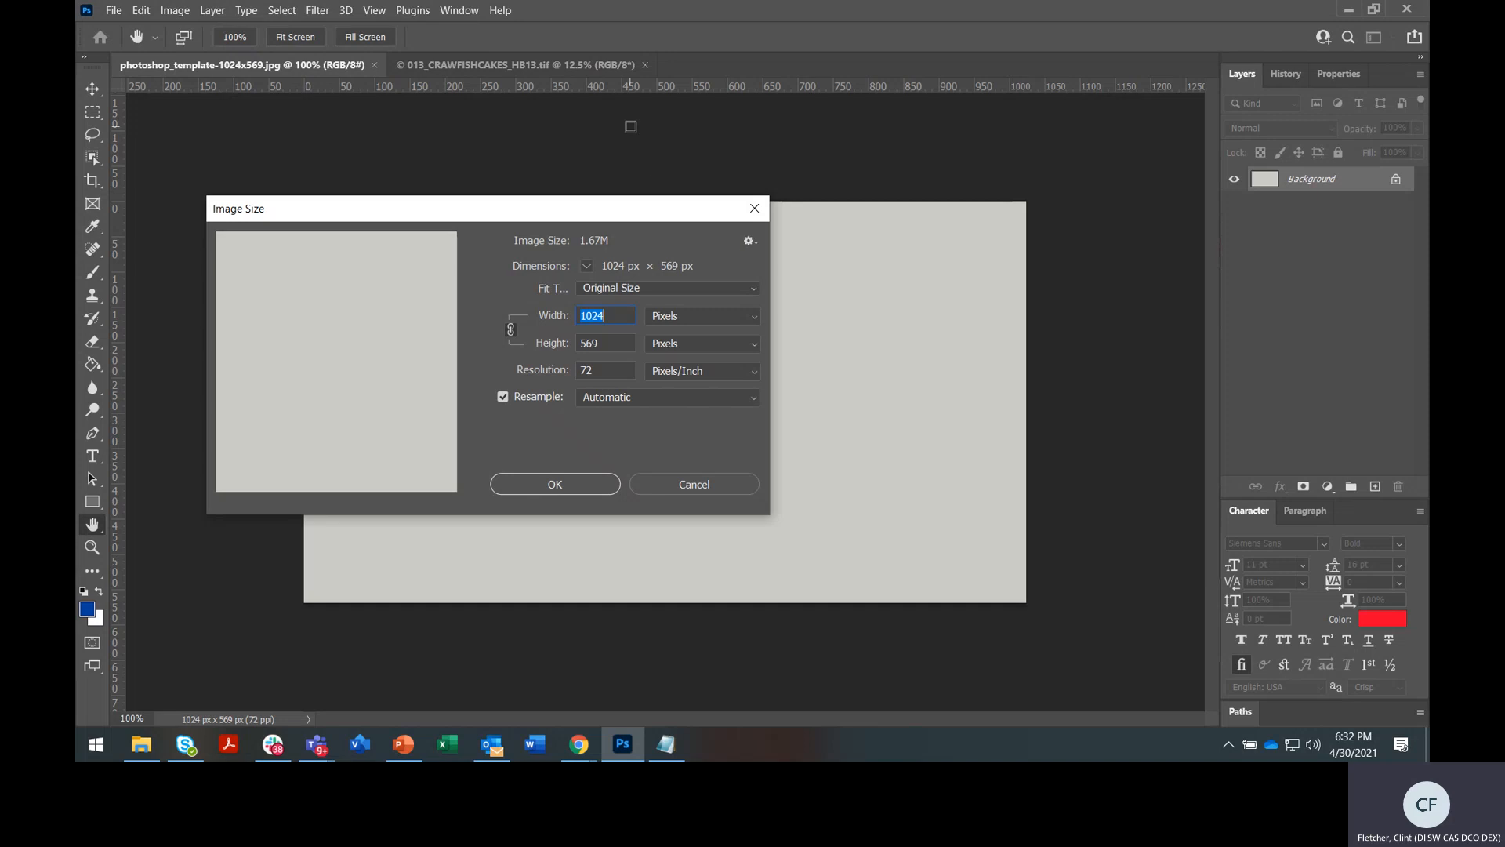
left_click(565, 483)
left_click(524, 68)
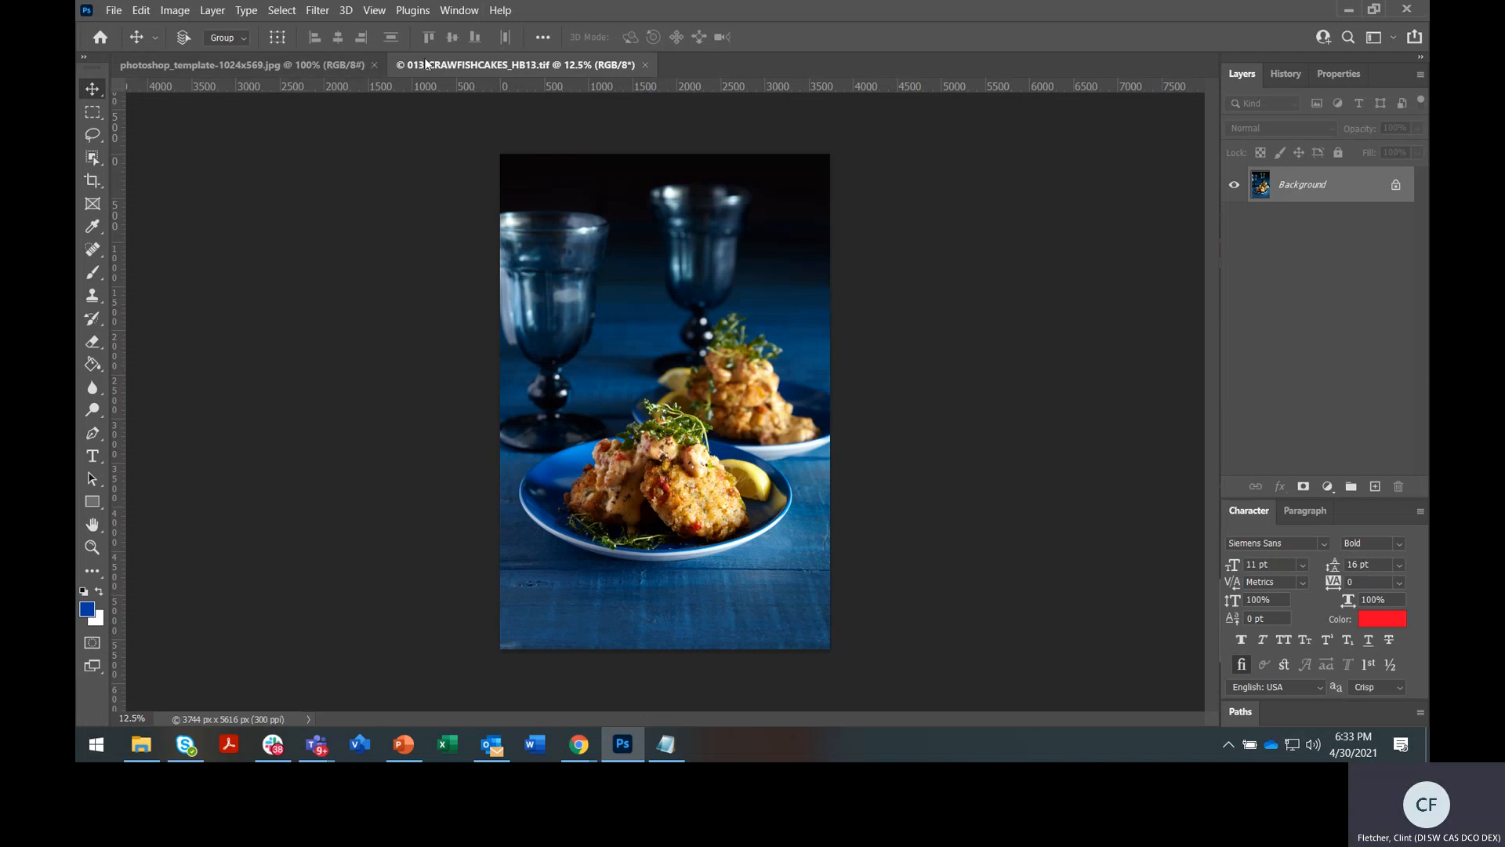
left_click(290, 65)
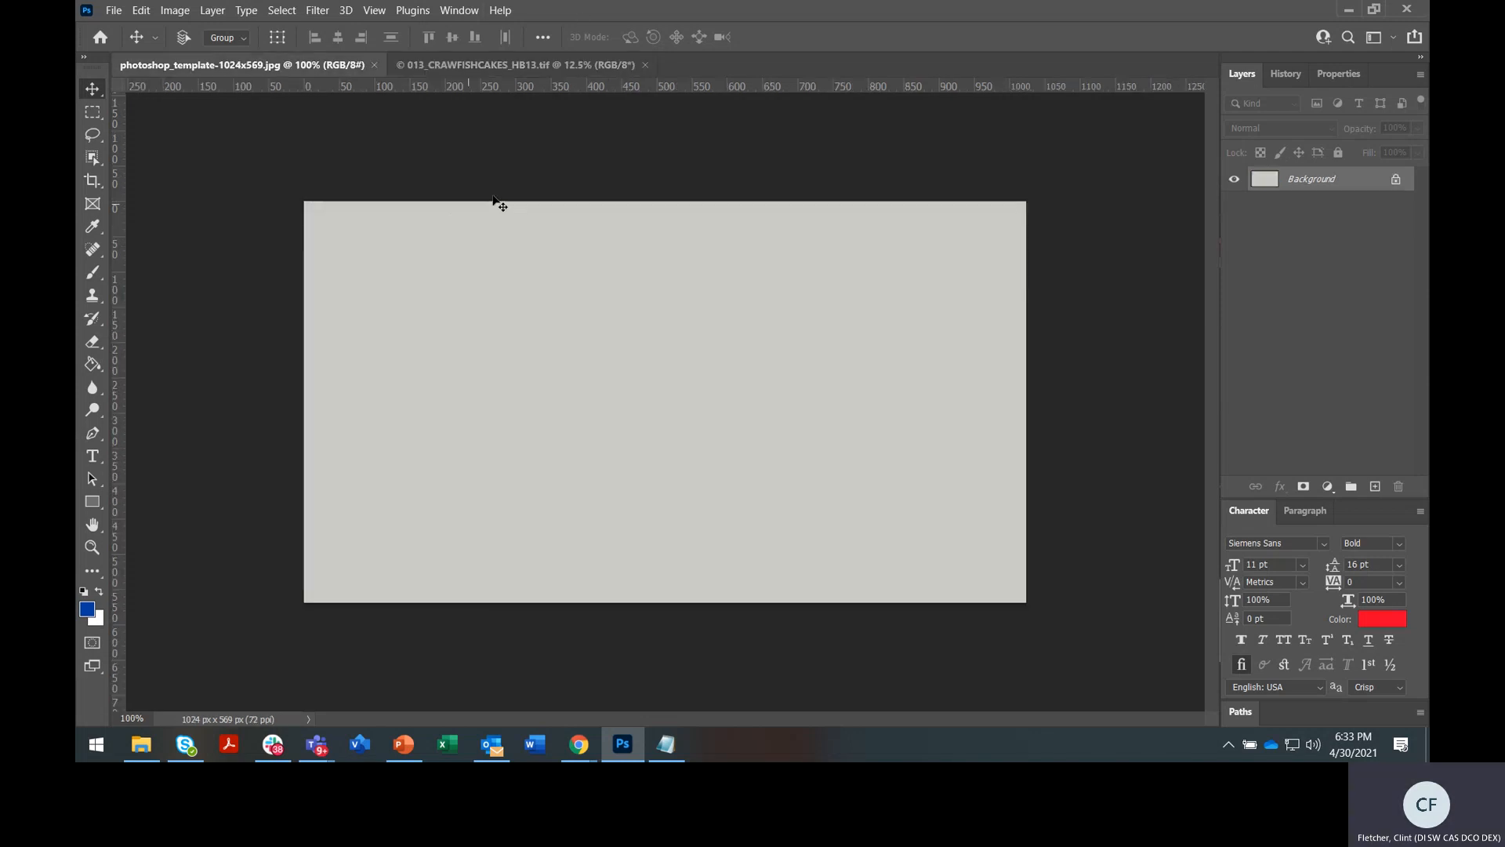
left_click(452, 65)
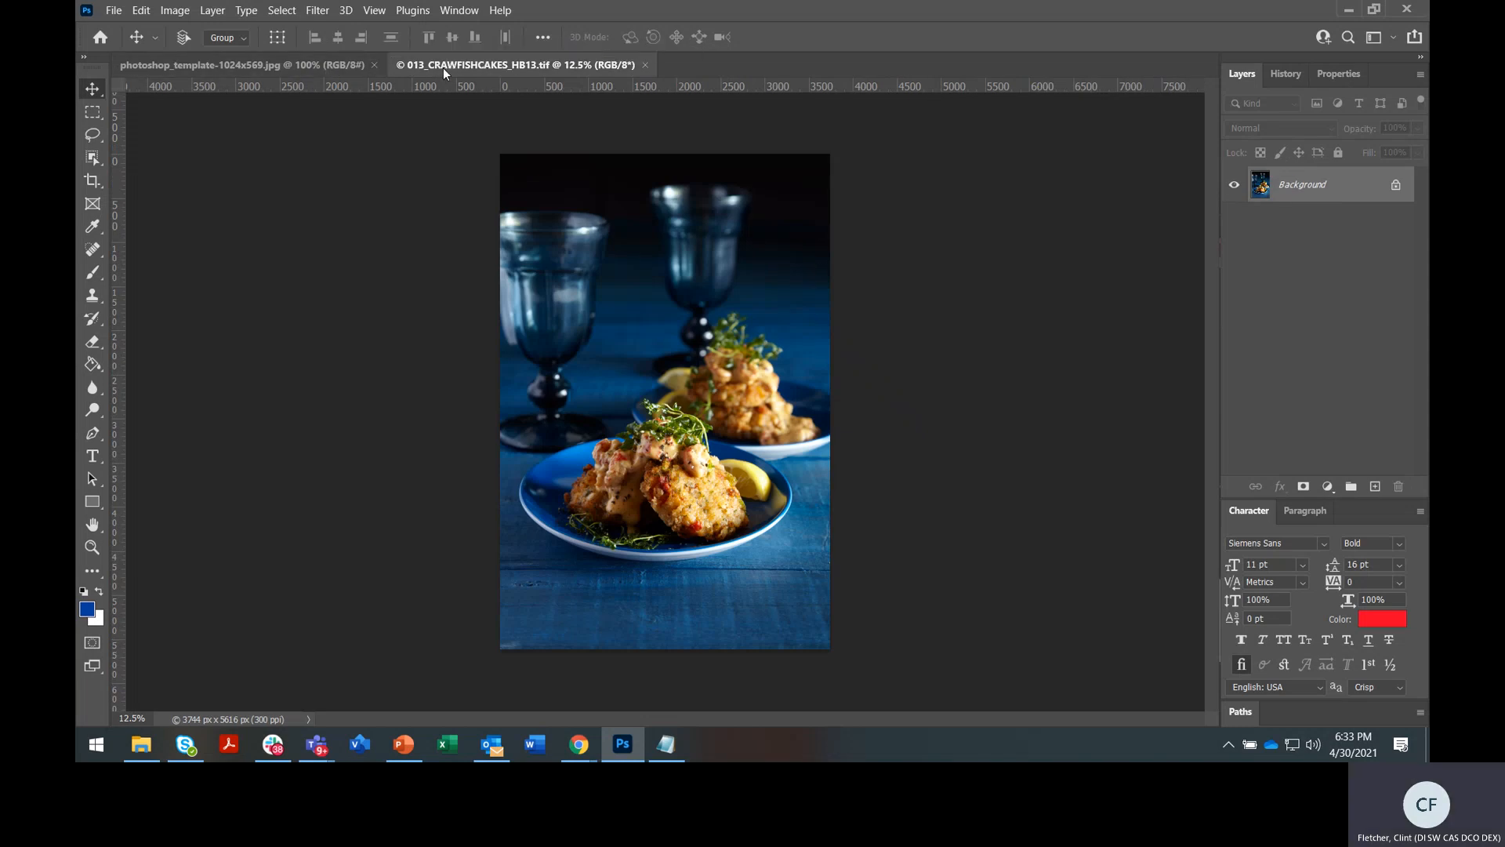
Float the crawfish photo and drag it onto the grey template as Layer 1
left_click_drag(444, 68, 828, 133)
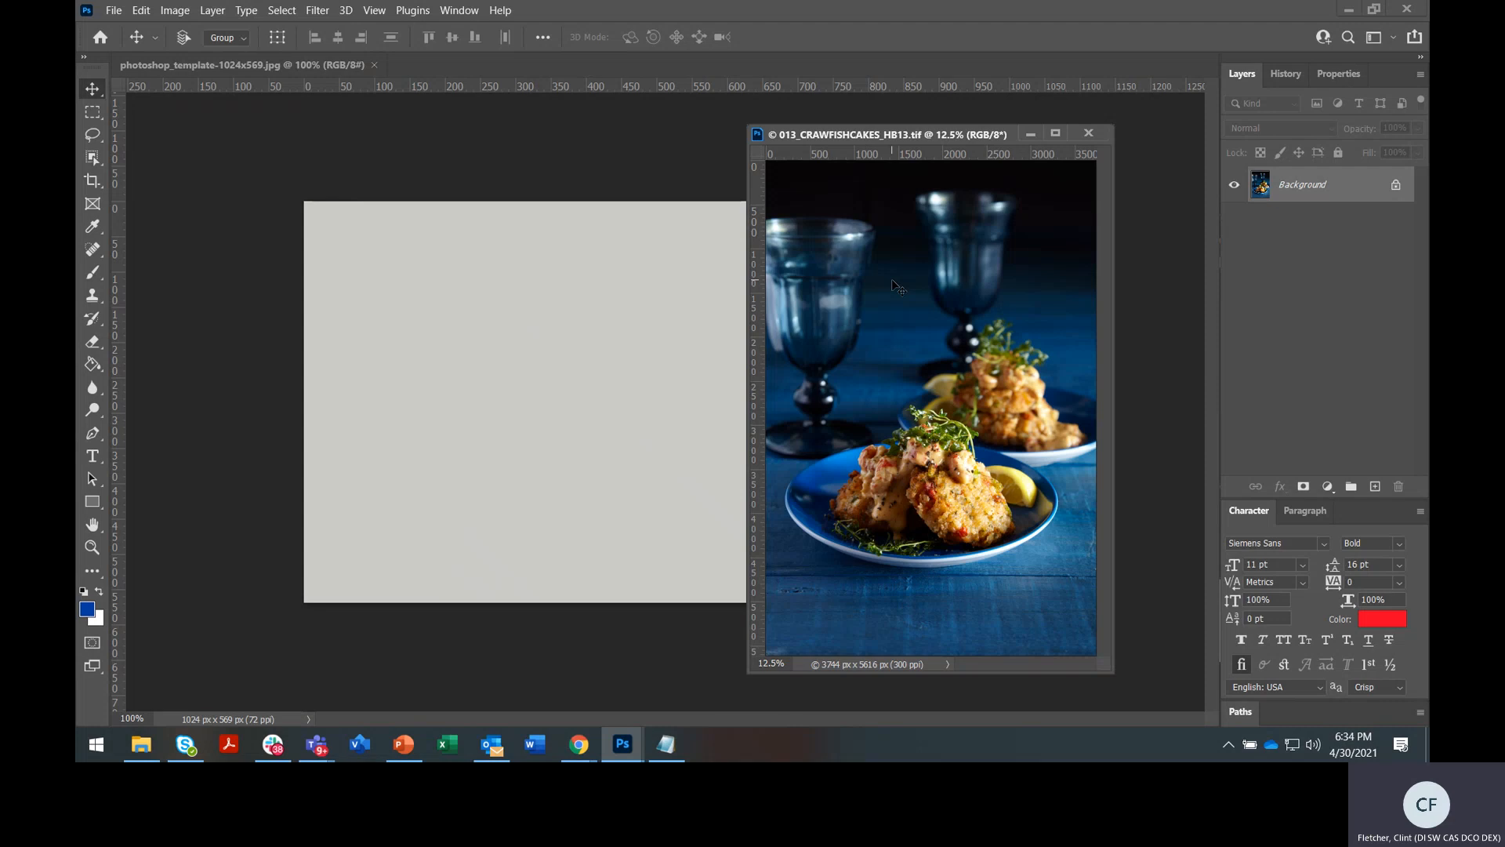
left_click_drag(894, 284, 570, 296)
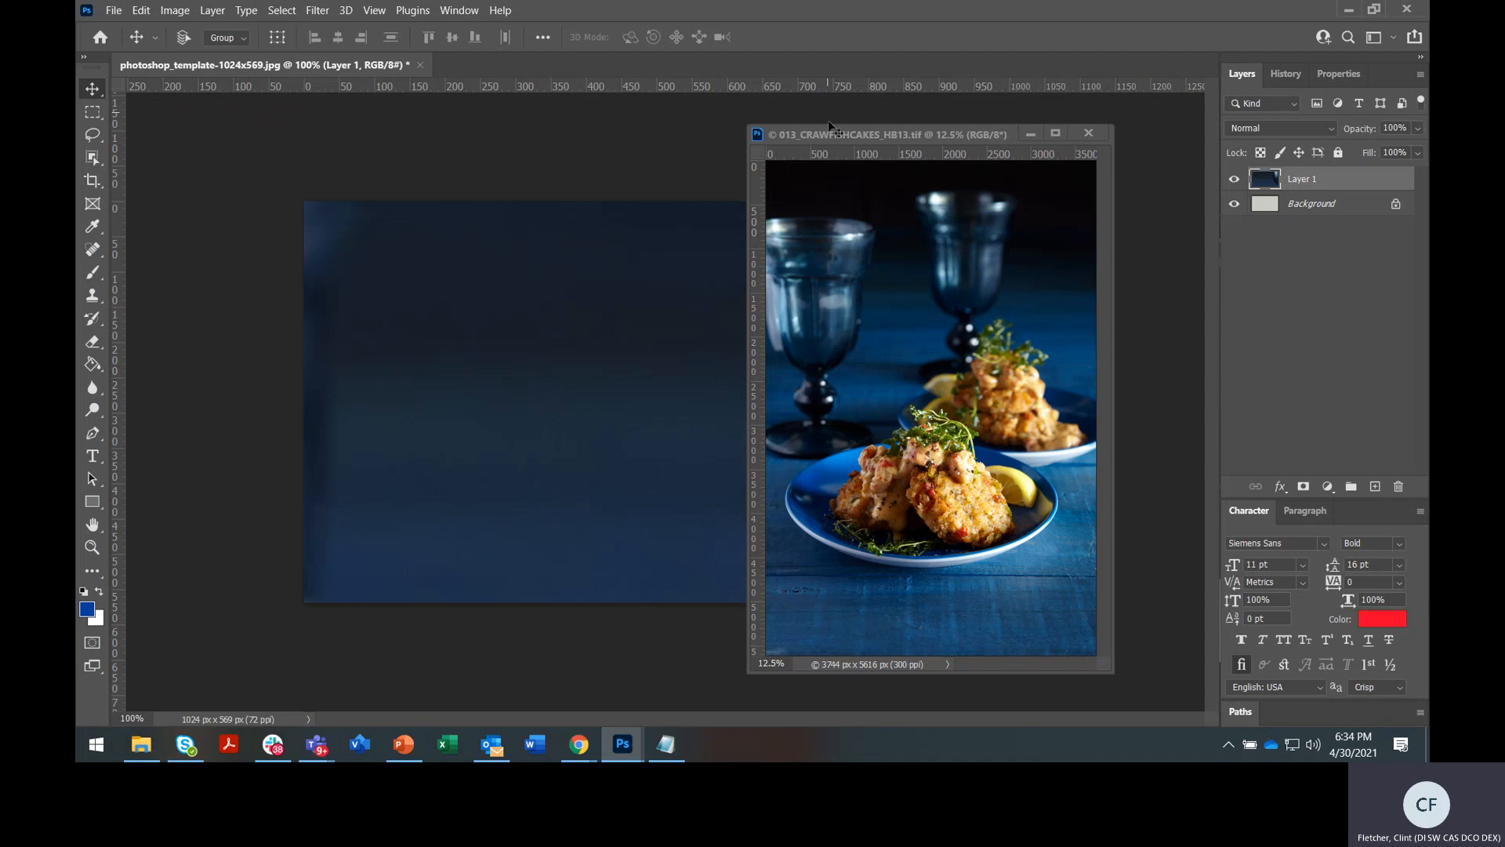
left_click_drag(831, 133, 764, 122)
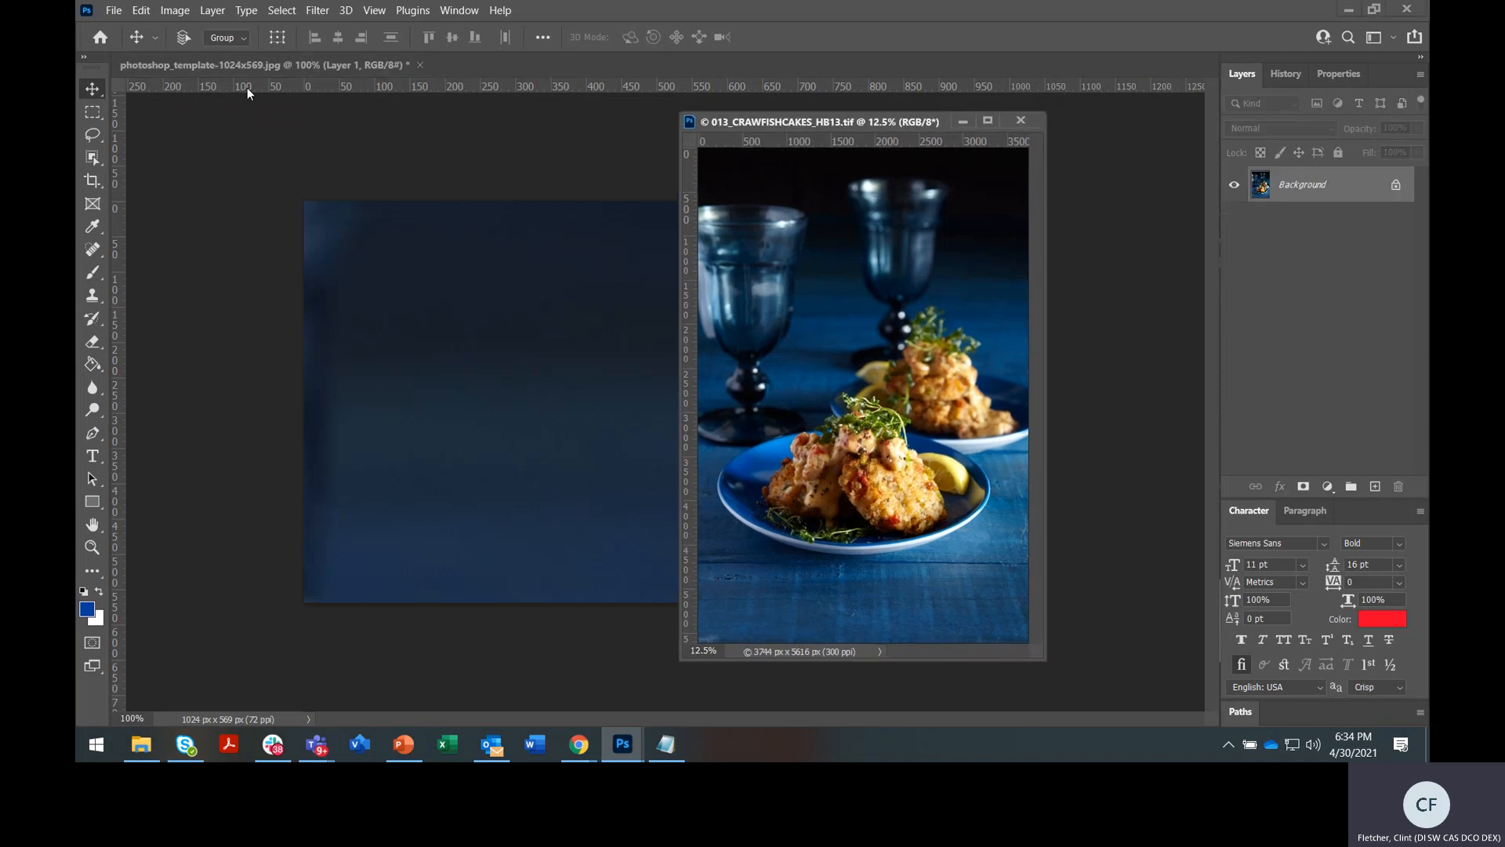
left_click(288, 64)
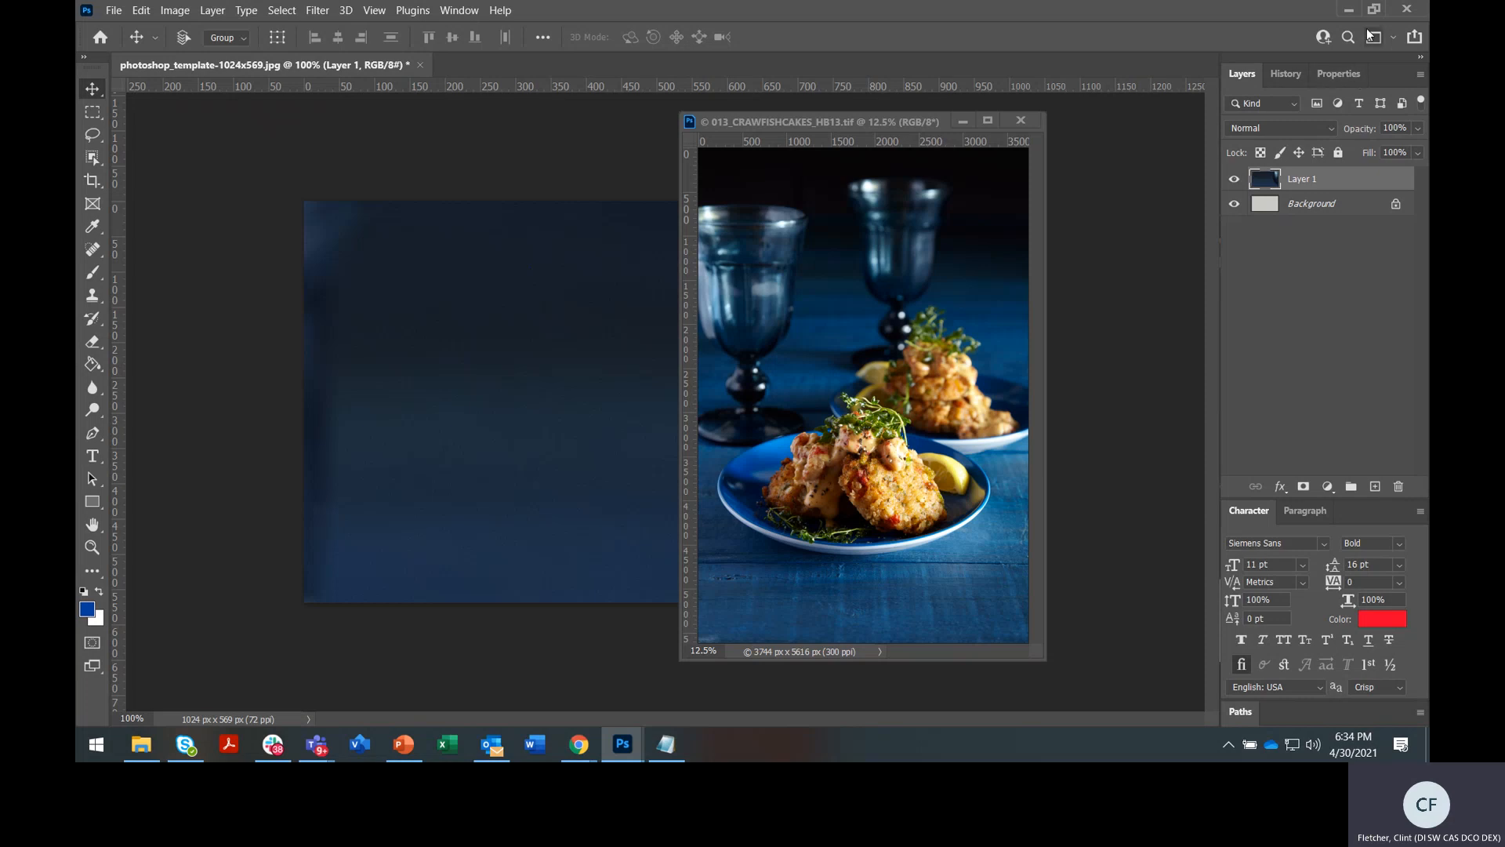
Restore and re-maximize the Photoshop window, then reposition the floating photo window
left_click(1373, 8)
mouse_move(1080, 49)
left_mouse_down()
mouse_move(995, 585)
mouse_move(1109, 44)
left_mouse_up()
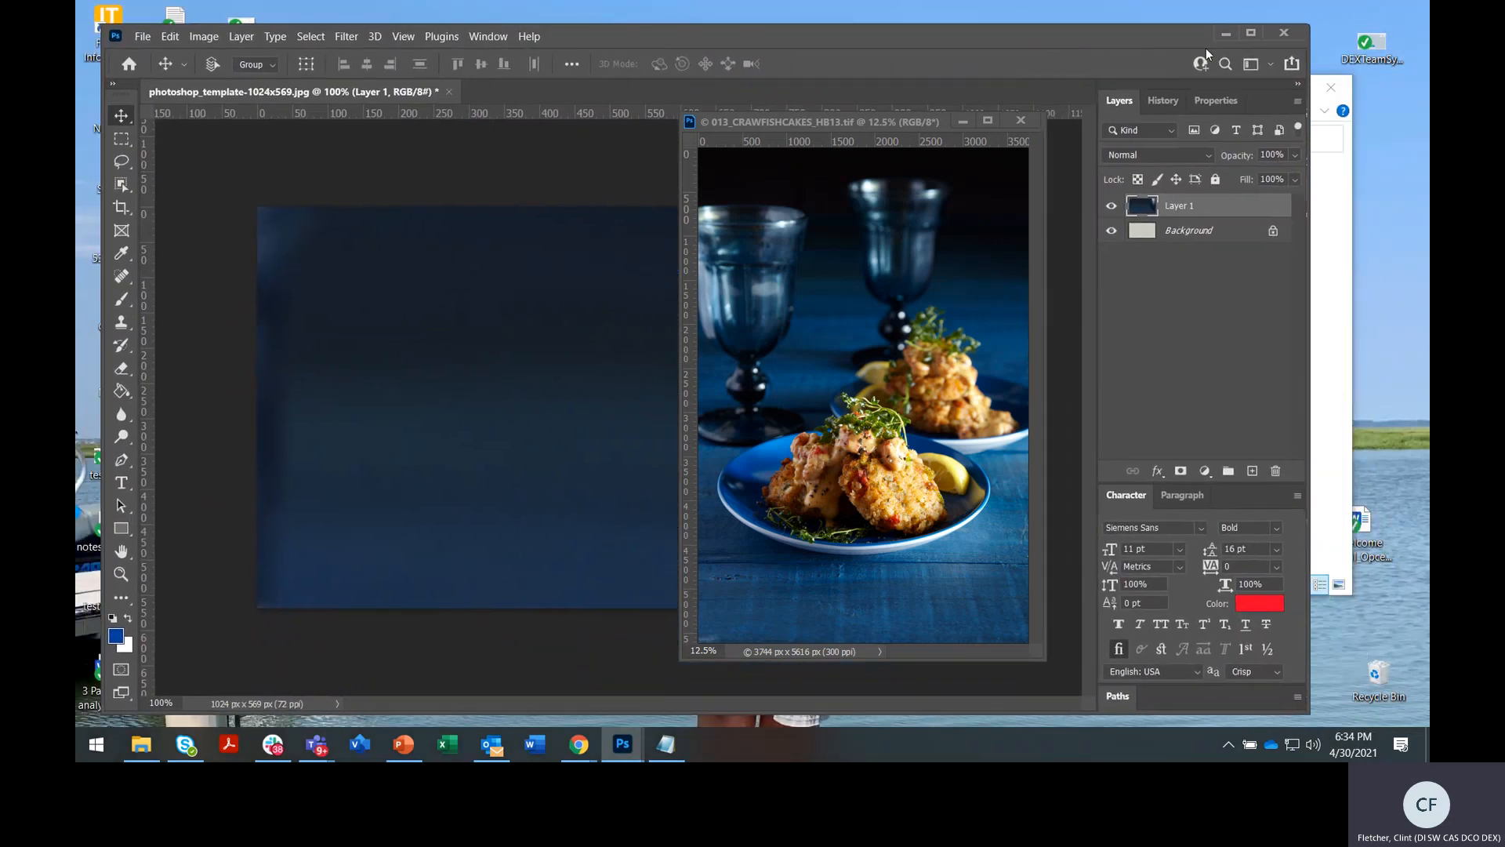
left_click(1242, 33)
left_click_drag(807, 126, 590, 60)
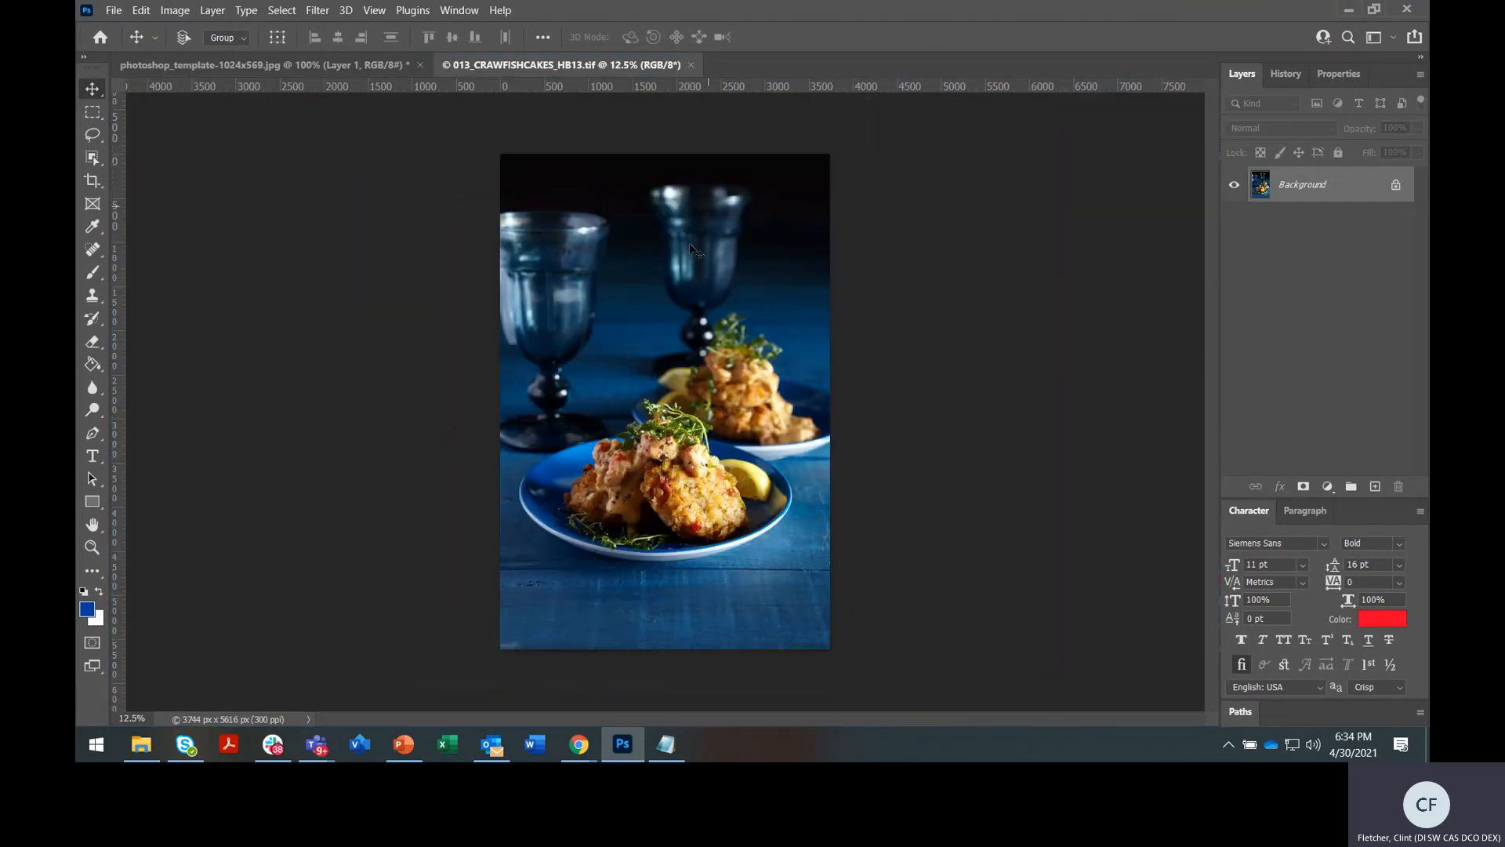
Select Layer 1 on the template and shift the crawfish photo slightly across the canvas
left_click(345, 64)
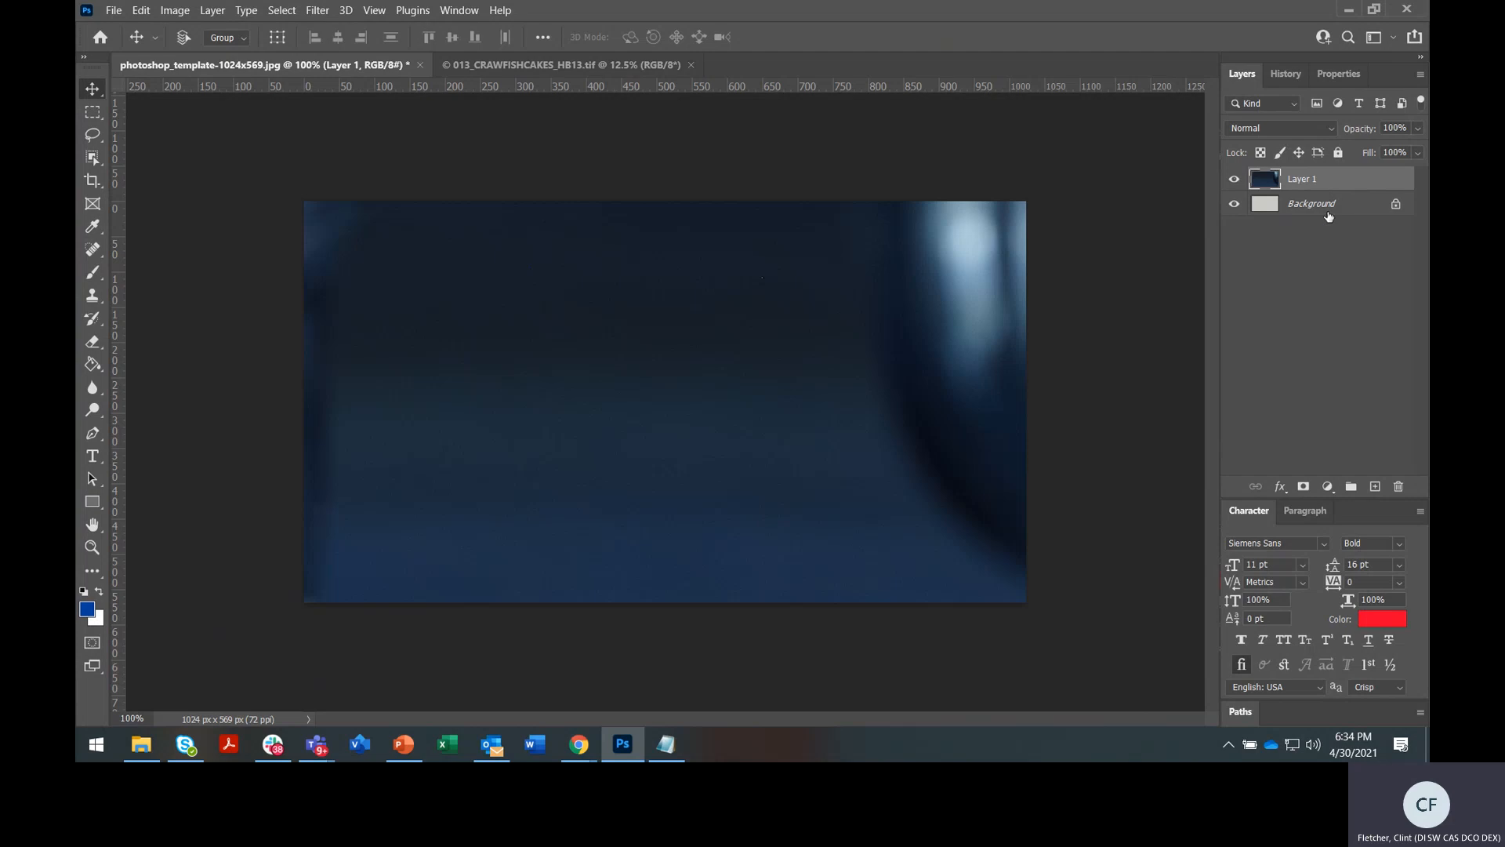
left_click(1329, 211)
left_click(1328, 190)
mouse_move(652, 340)
left_mouse_down()
mouse_move(625, 309)
mouse_move(670, 361)
left_mouse_up()
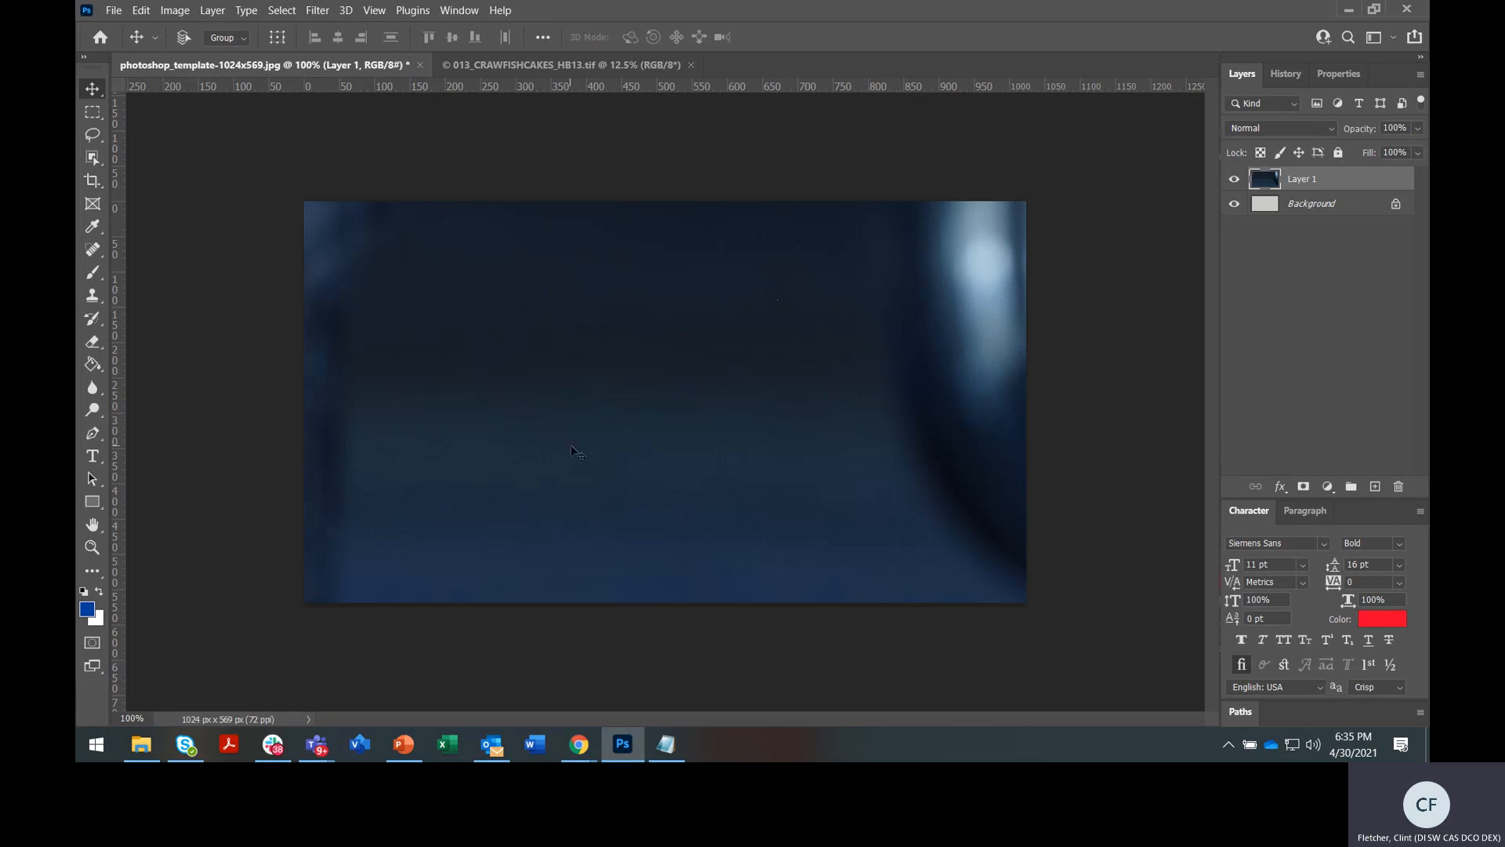
Drag Layer 1 until the crawfish cakes, cream sauce and herbs fill the template
left_click_drag(578, 448, 596, 296)
left_click_drag(631, 466, 806, 393)
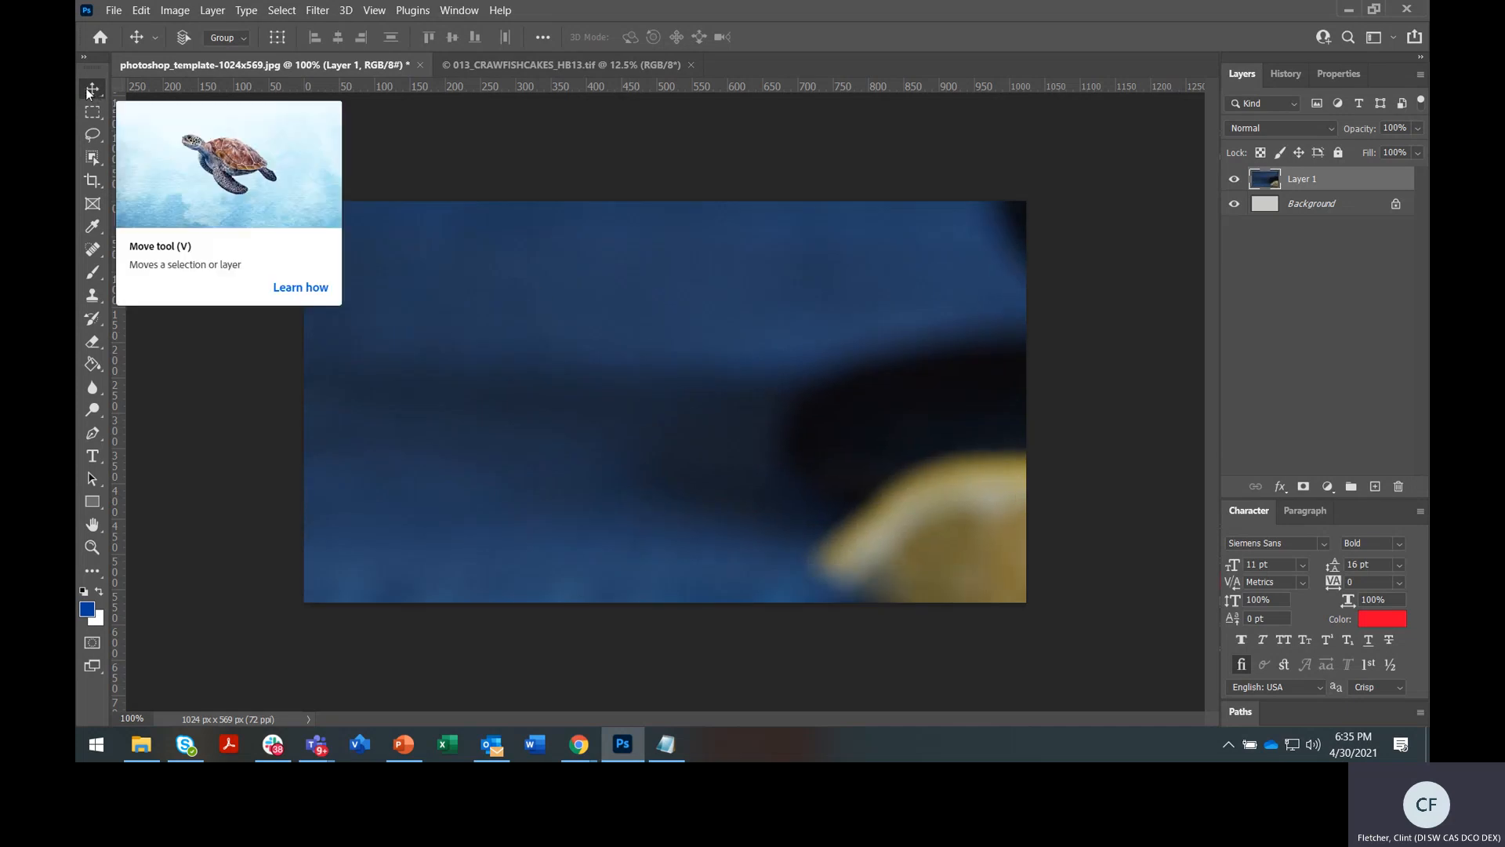
left_click_drag(600, 318, 448, 137)
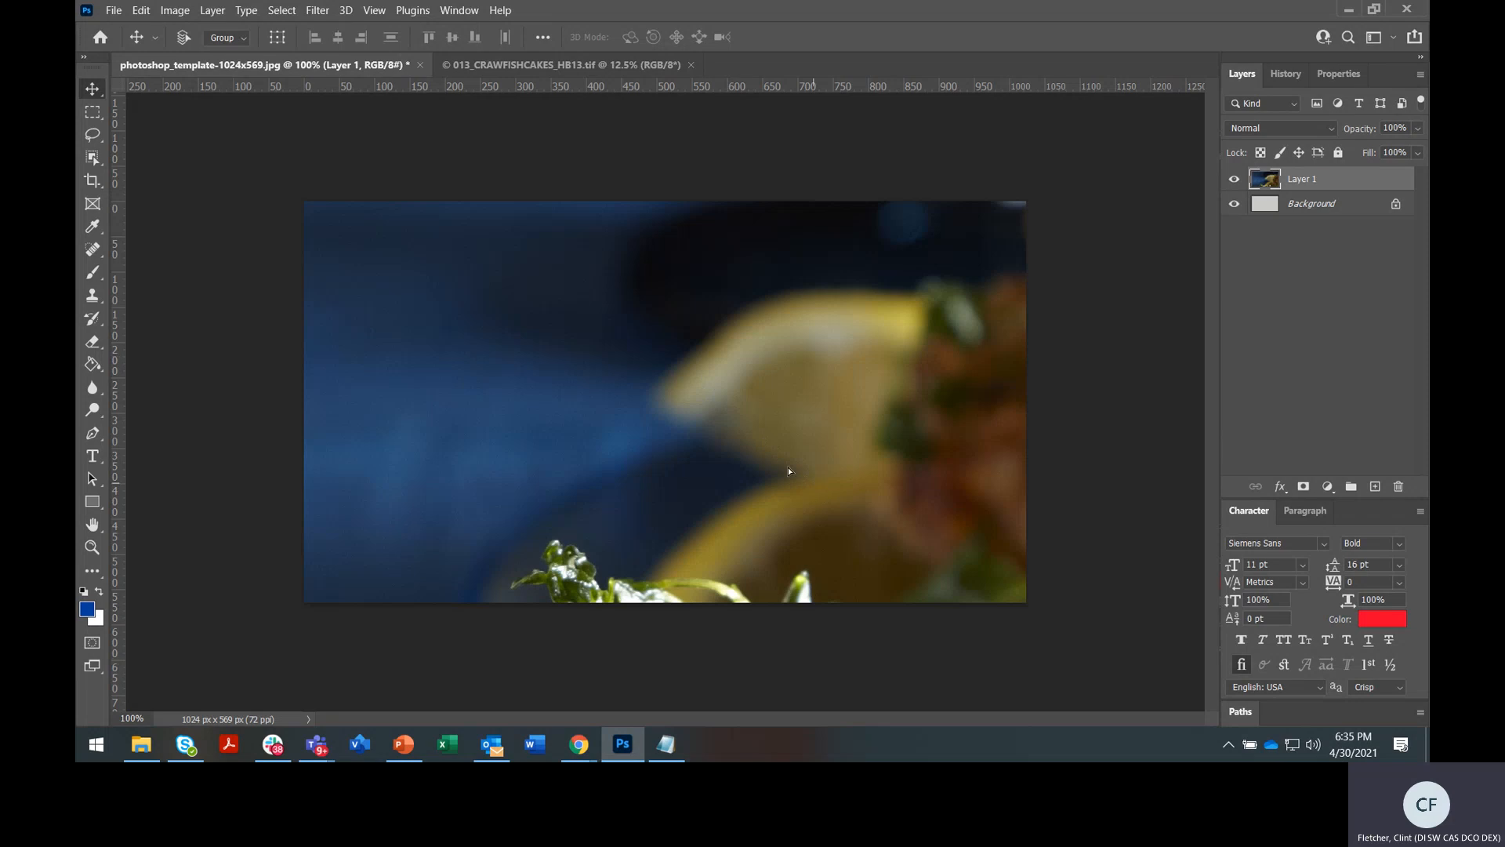
left_click_drag(787, 467, 636, 359)
left_click_drag(759, 469, 731, 342)
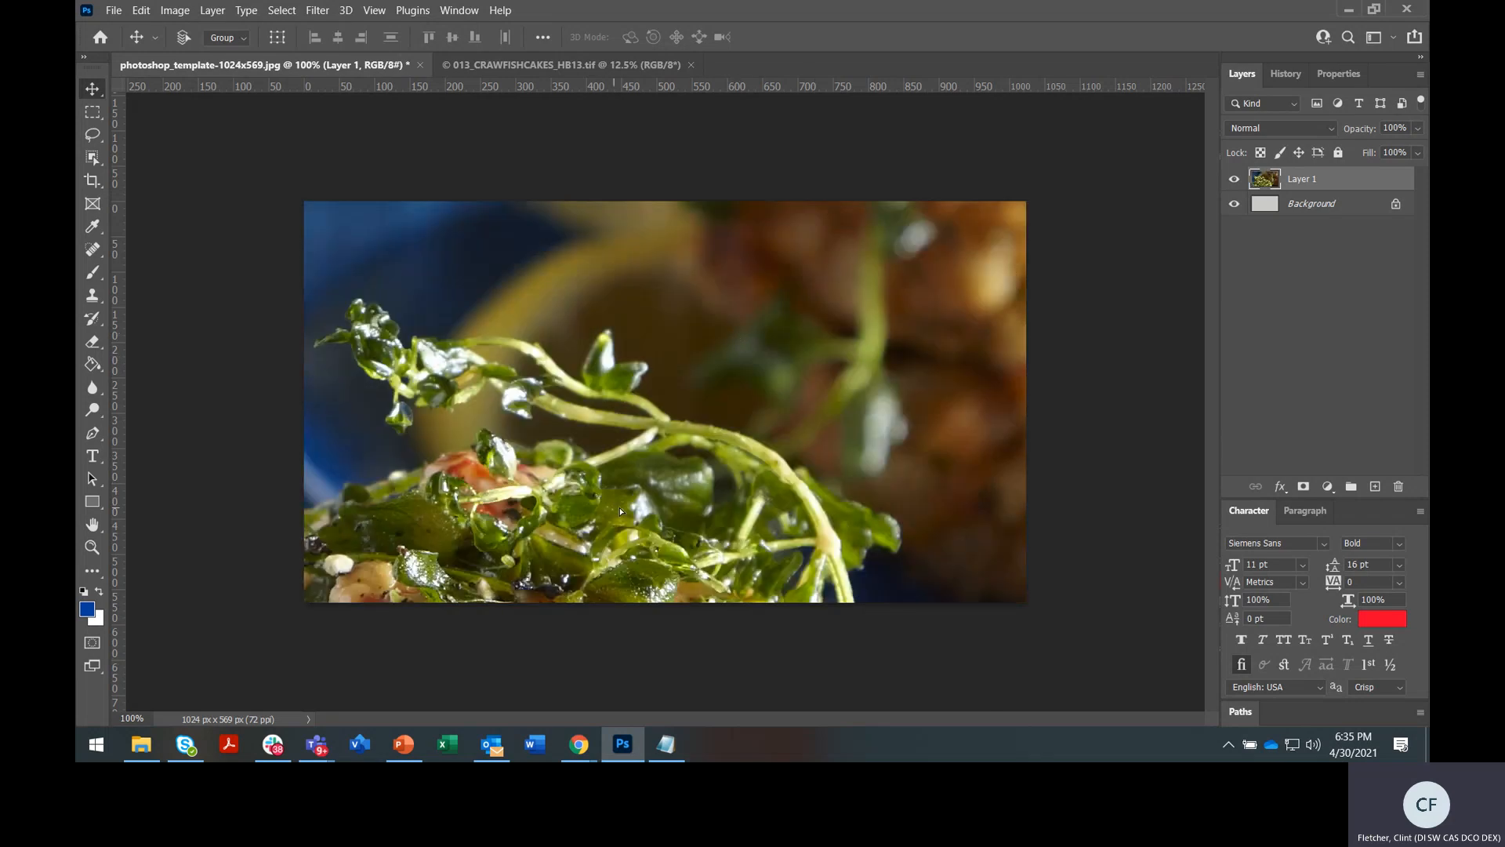
left_click_drag(619, 508, 719, 316)
left_click_drag(663, 490, 724, 351)
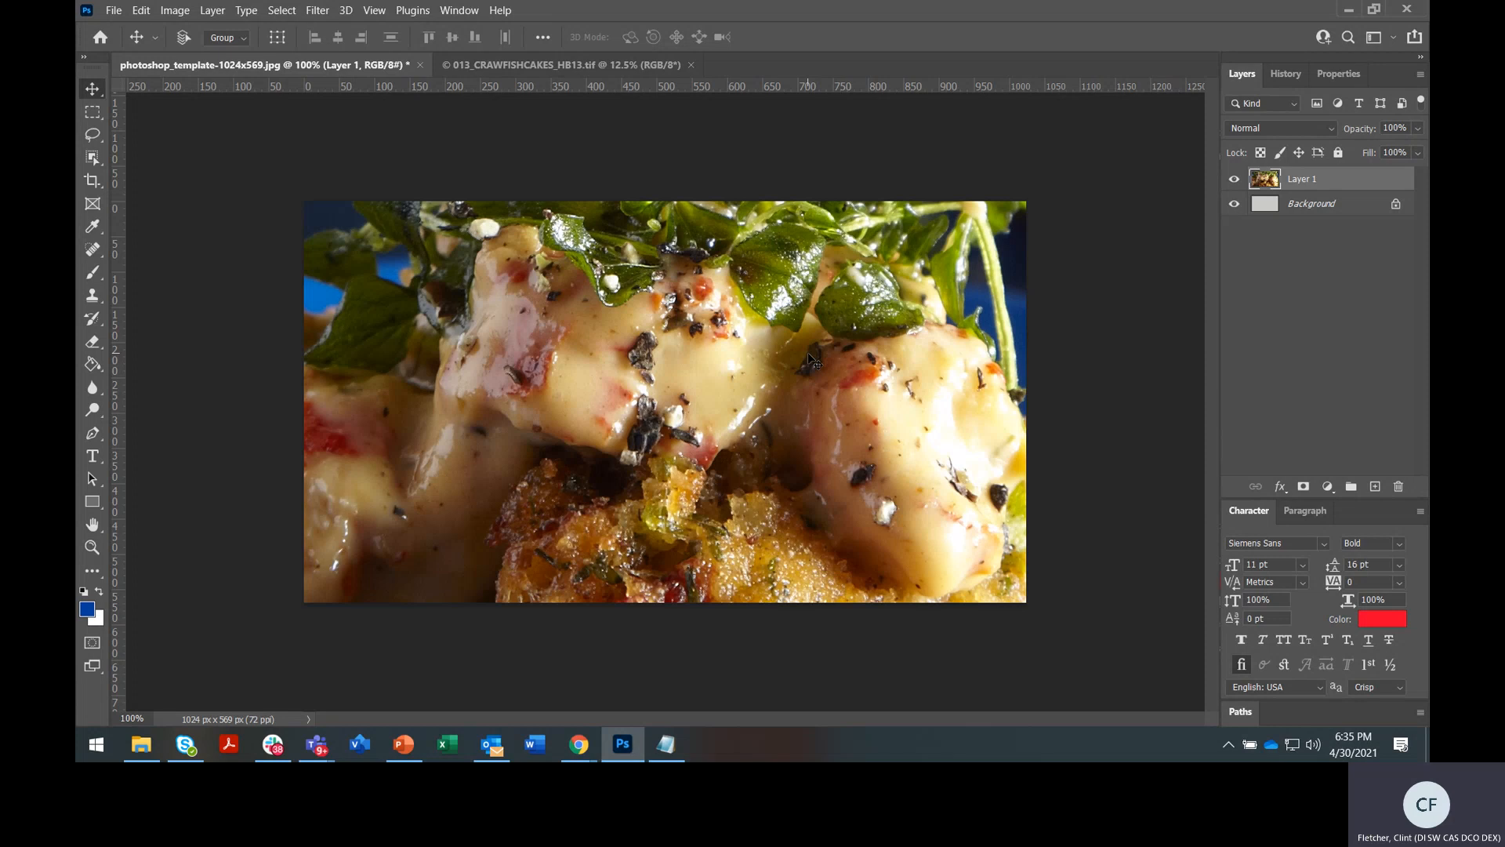
Put the photo layer into Free Transform, then commit it by picking the Zoom tool
key("ctrl")
key("ctrl+t")
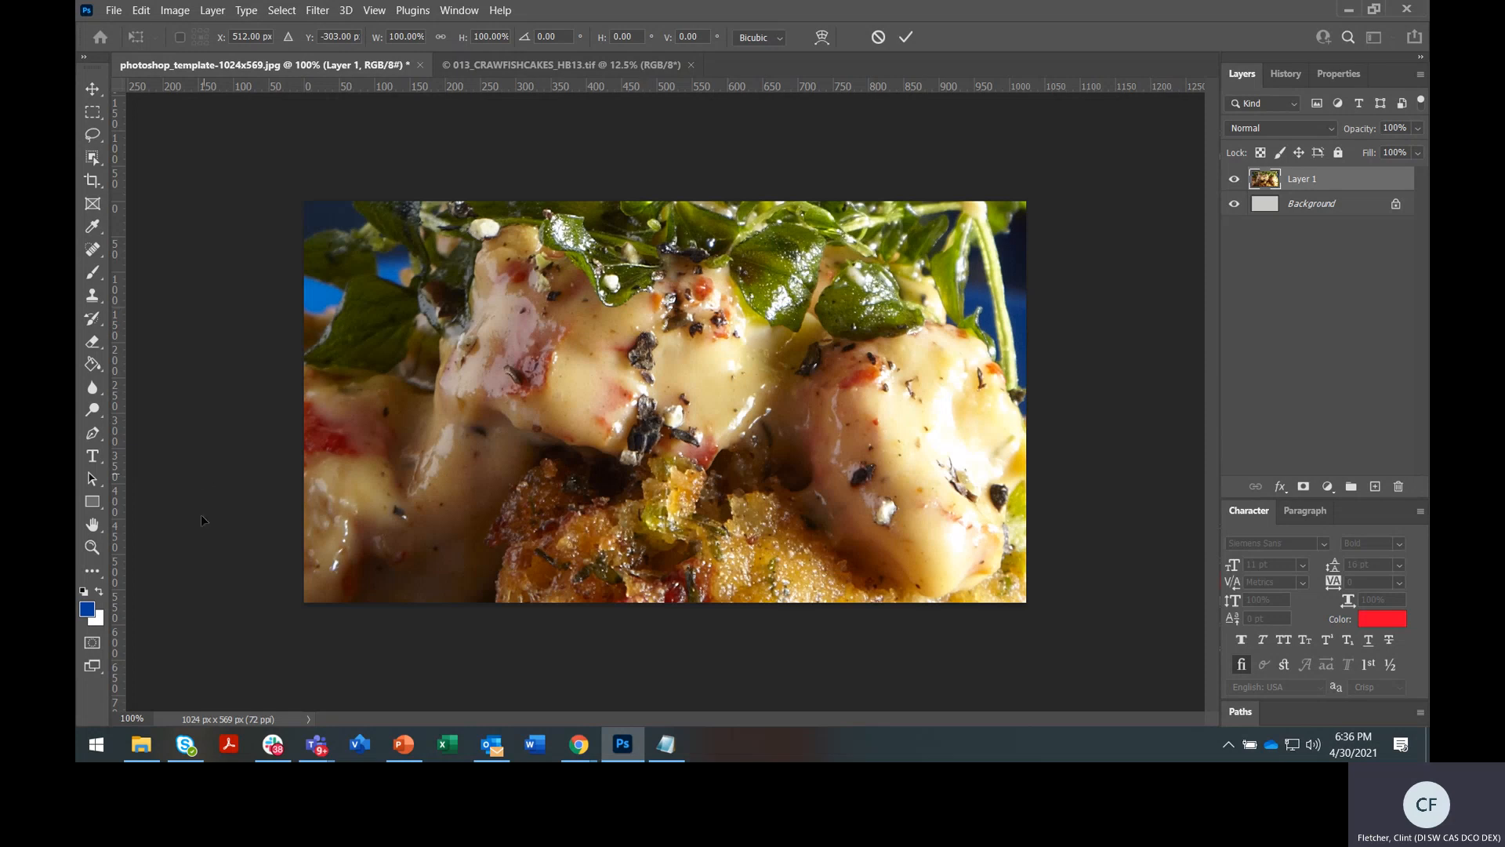
left_click(91, 547)
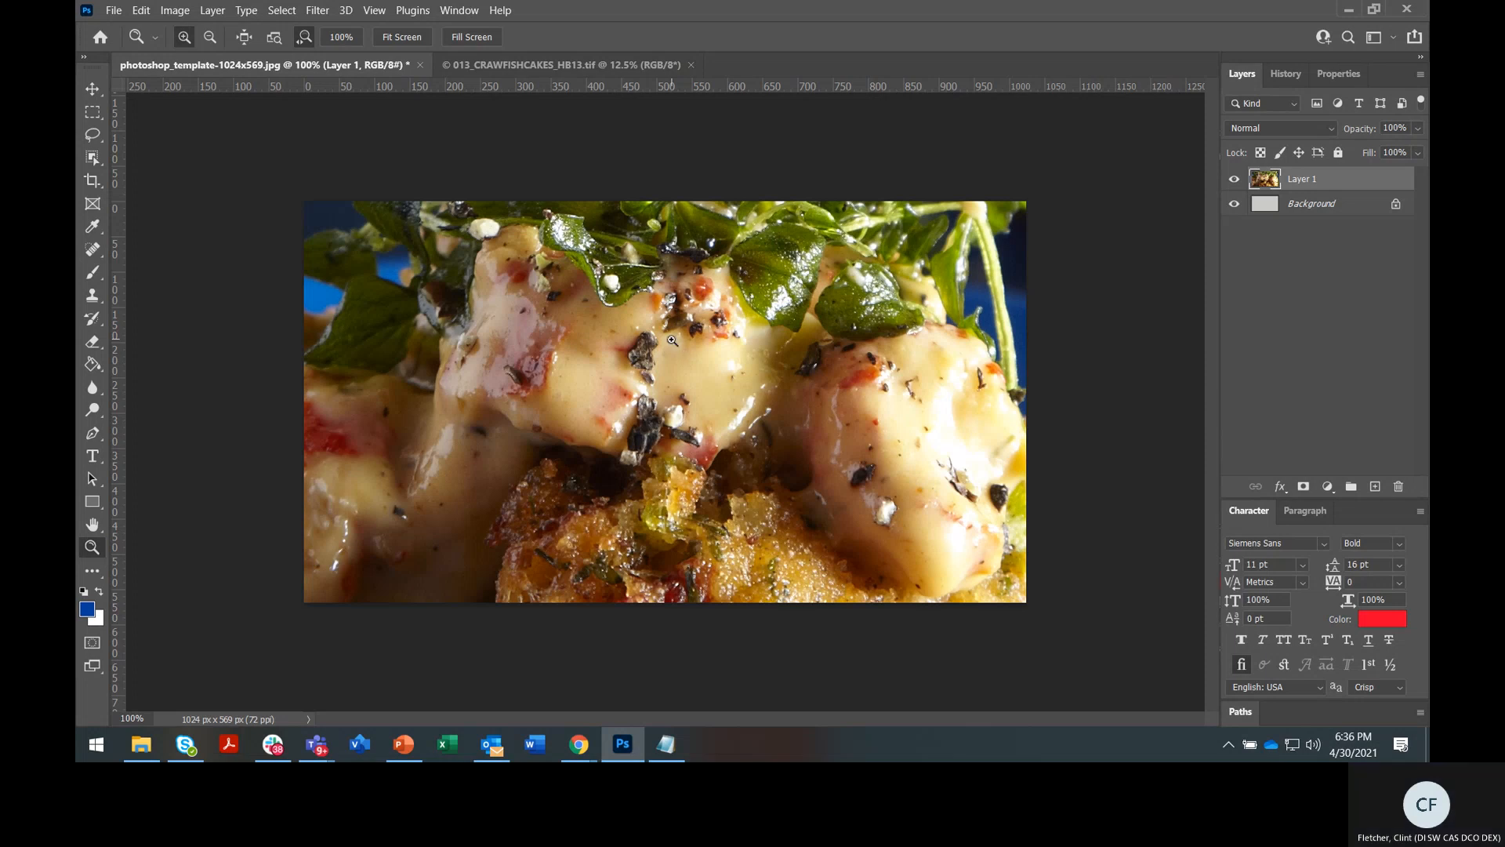
Zoom out to 4% to see the whole oversized photo layer, then start Free Transform
key("alt")
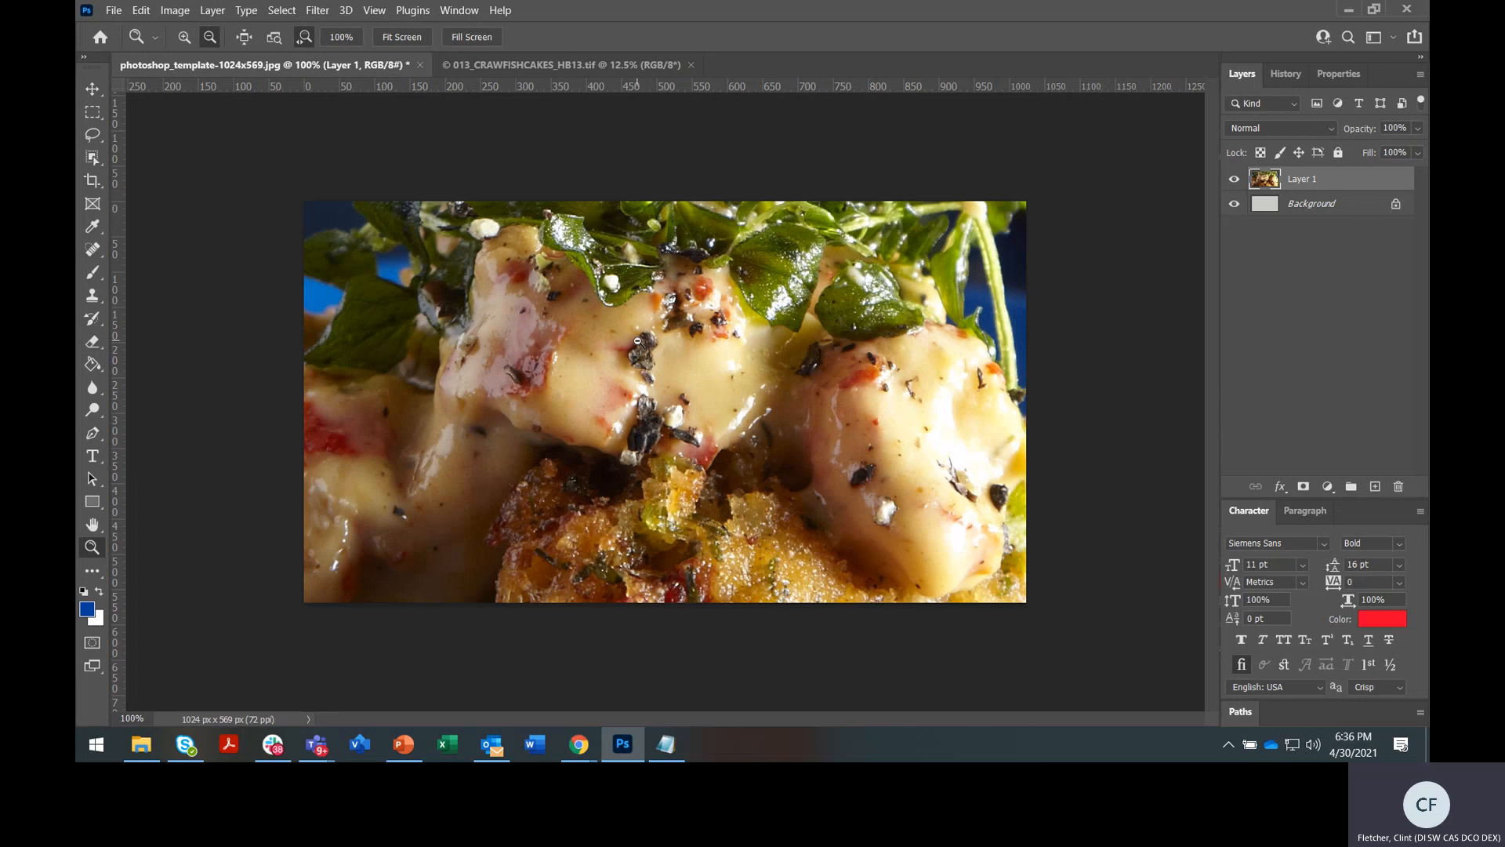
left_click(652, 325, "alt")
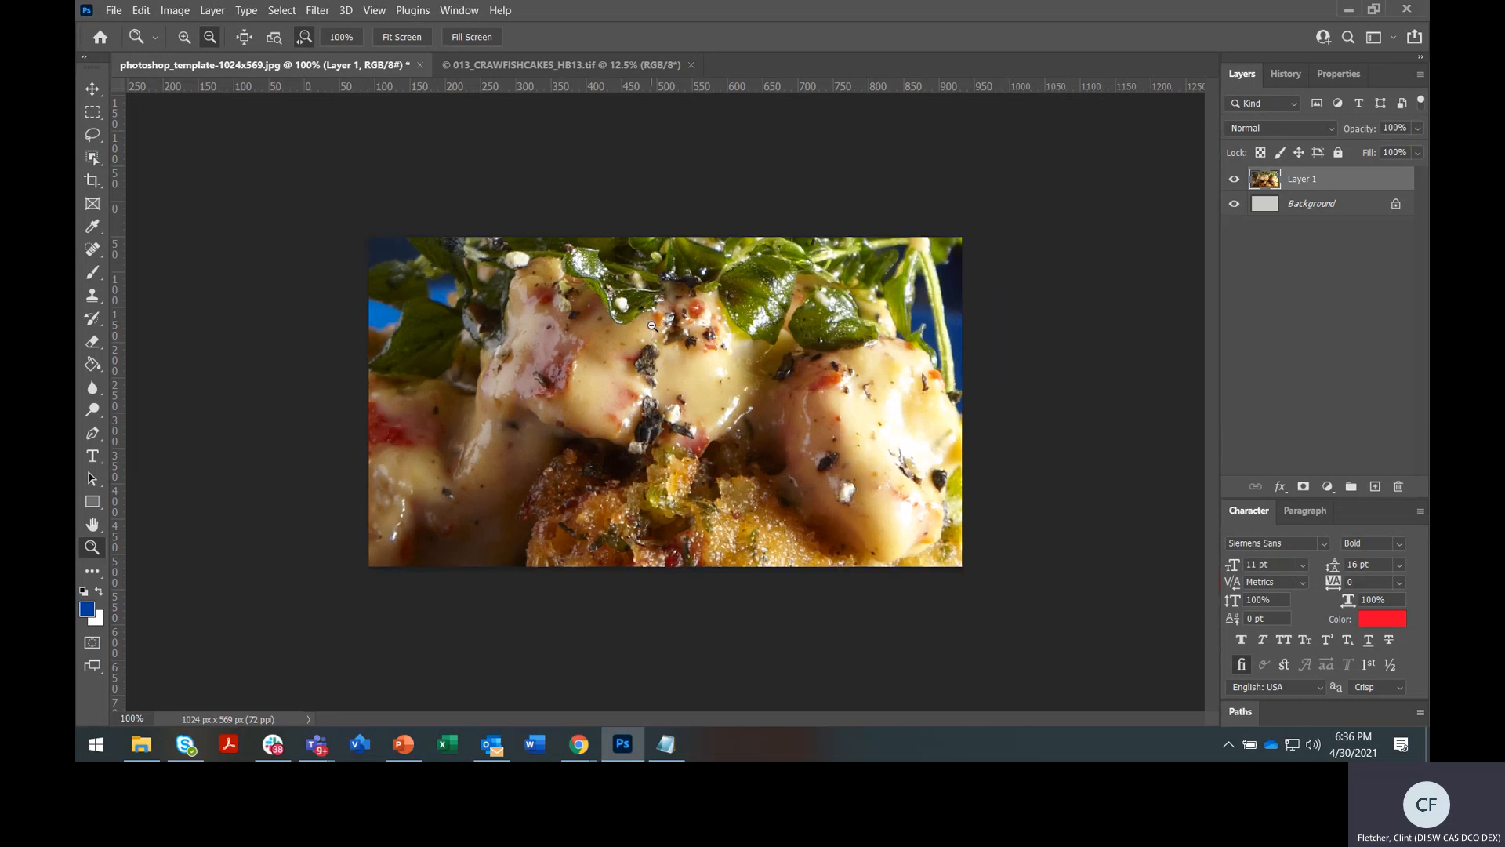
left_click(652, 324, "alt")
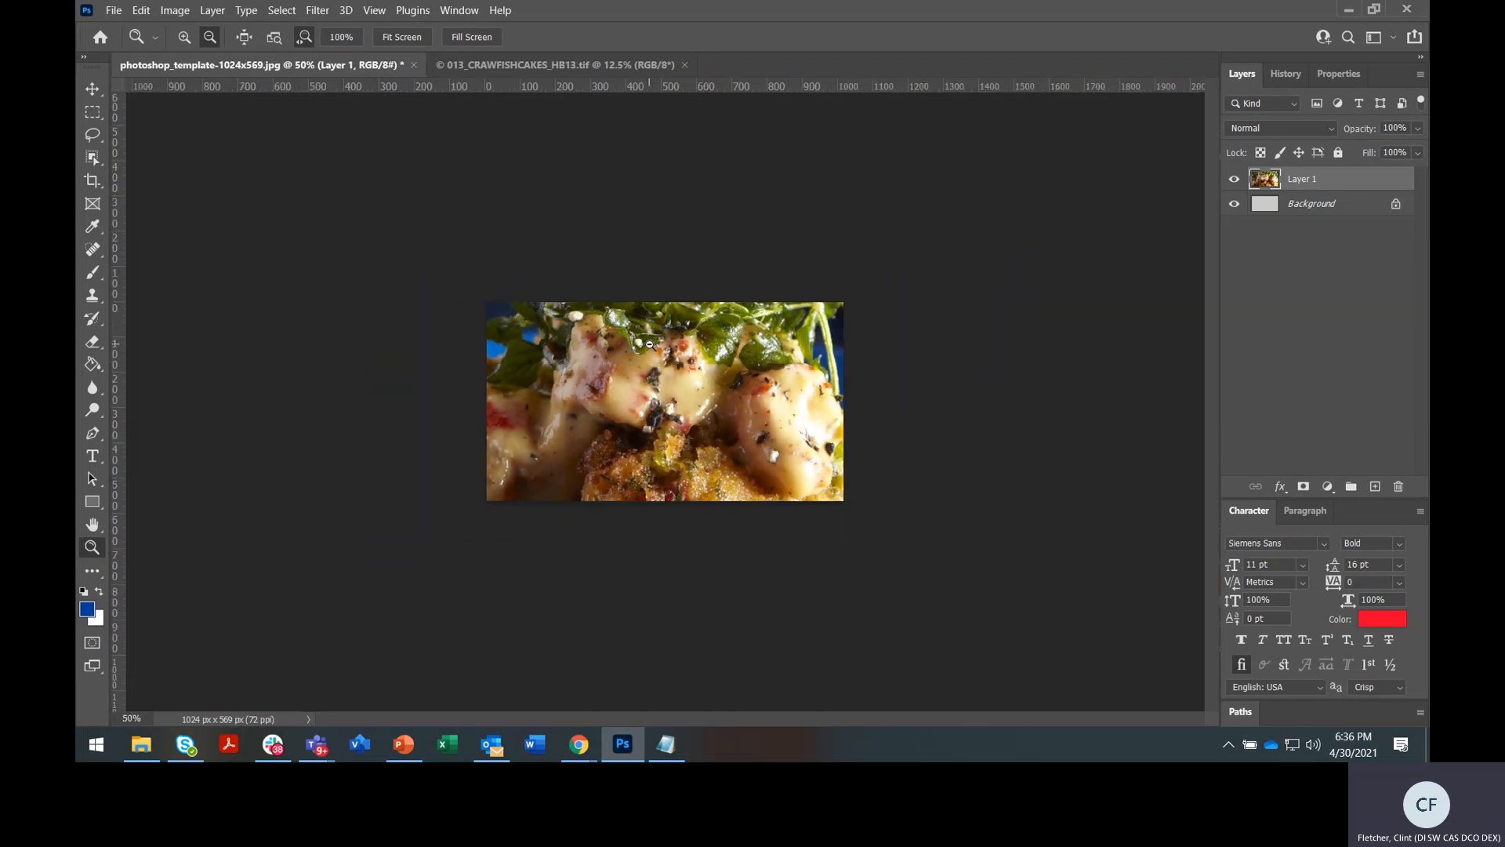
left_click(650, 342, "alt")
left_click(650, 345, "alt")
left_click(666, 381, "alt")
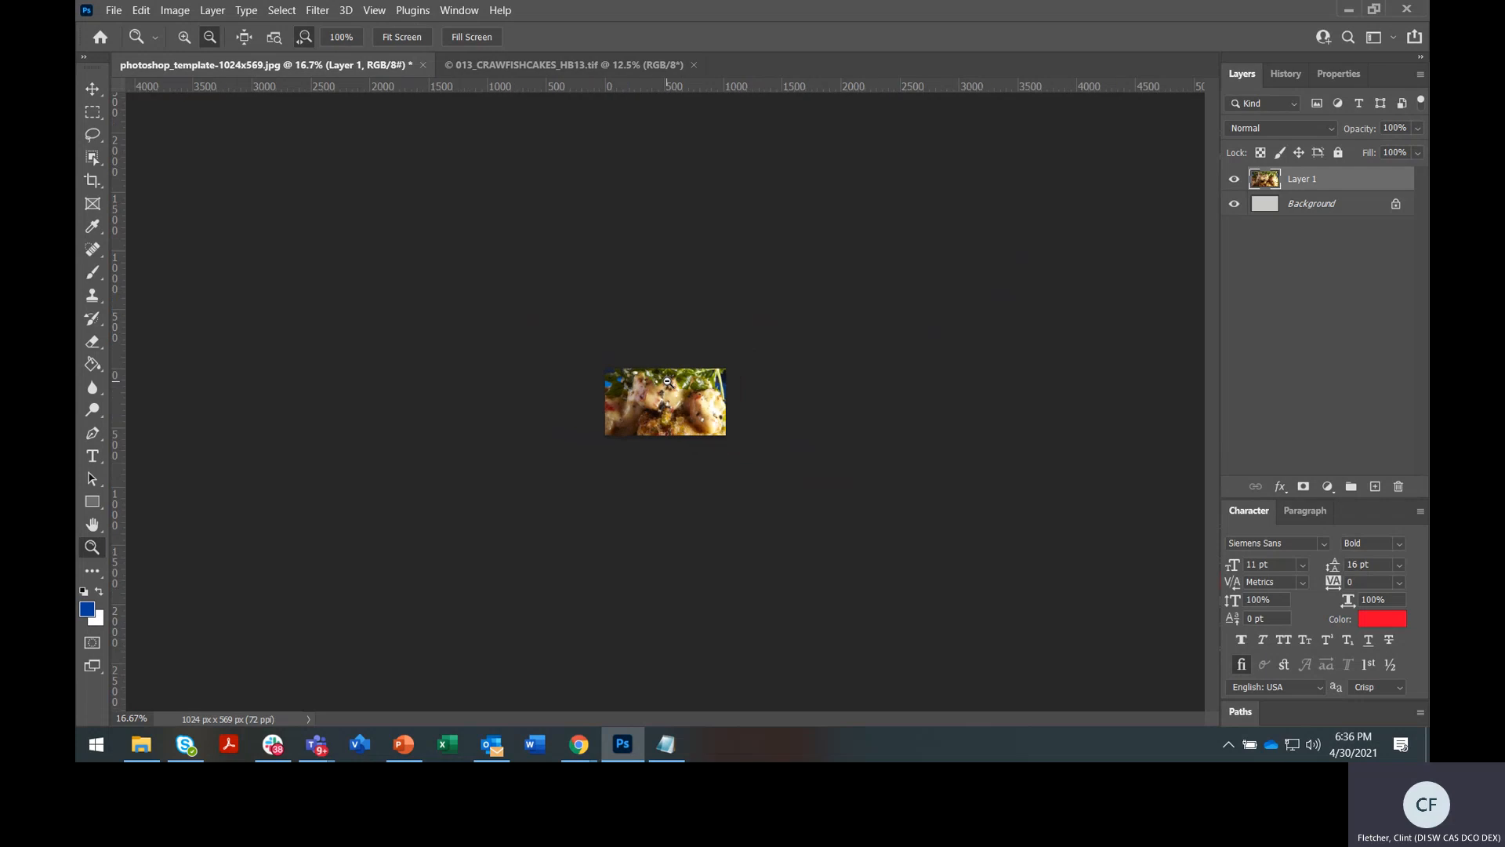
left_click(666, 381, "alt")
left_click(666, 382, "alt")
left_click(666, 381, "alt")
left_click(667, 381, "alt")
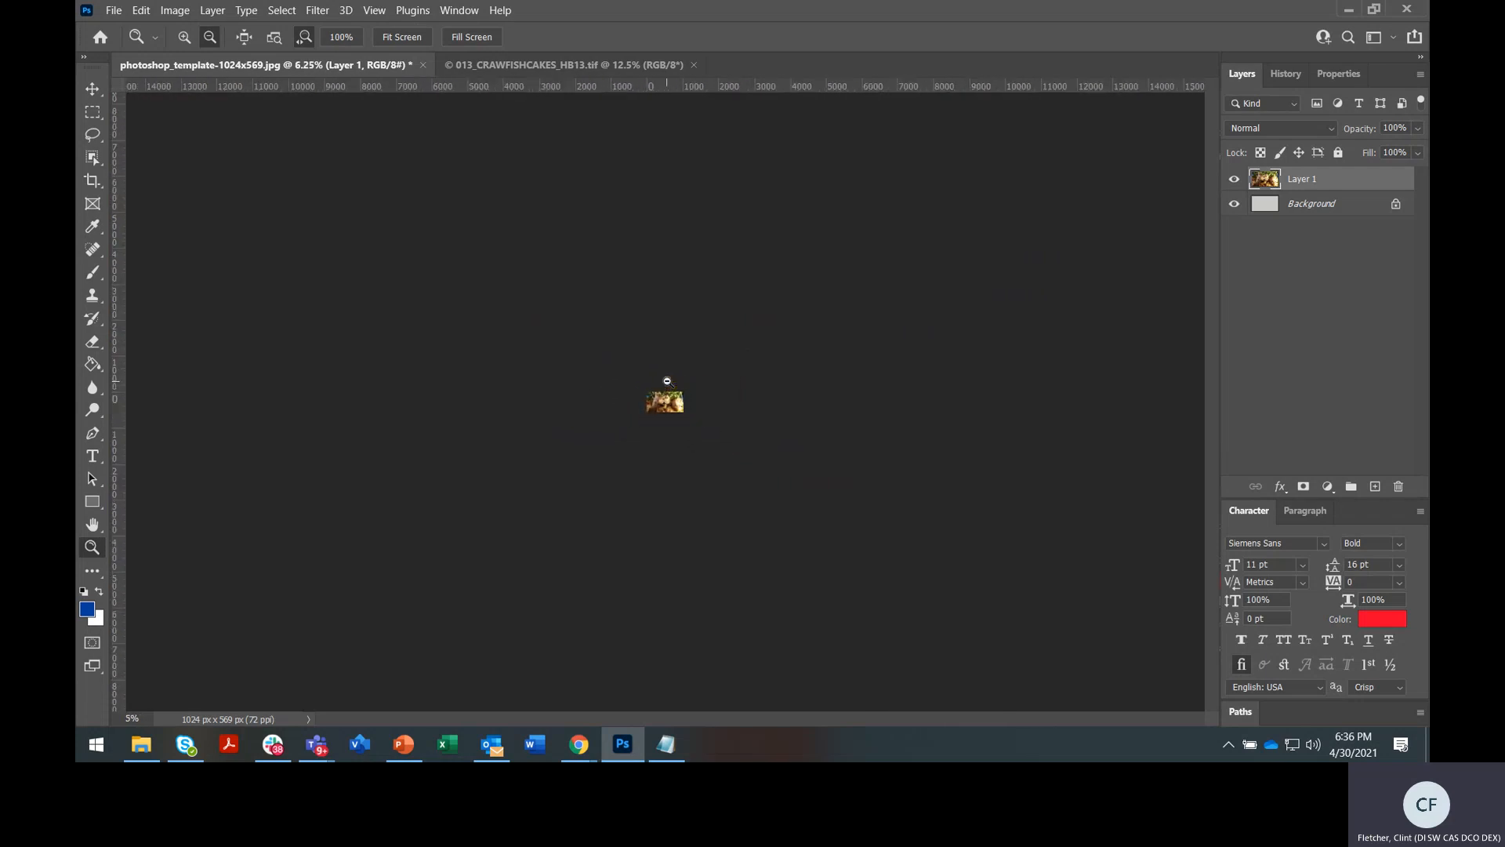
left_click(667, 381, "alt")
left_click(666, 381, "alt")
left_click(666, 381, "alt")
left_click(666, 383, "alt")
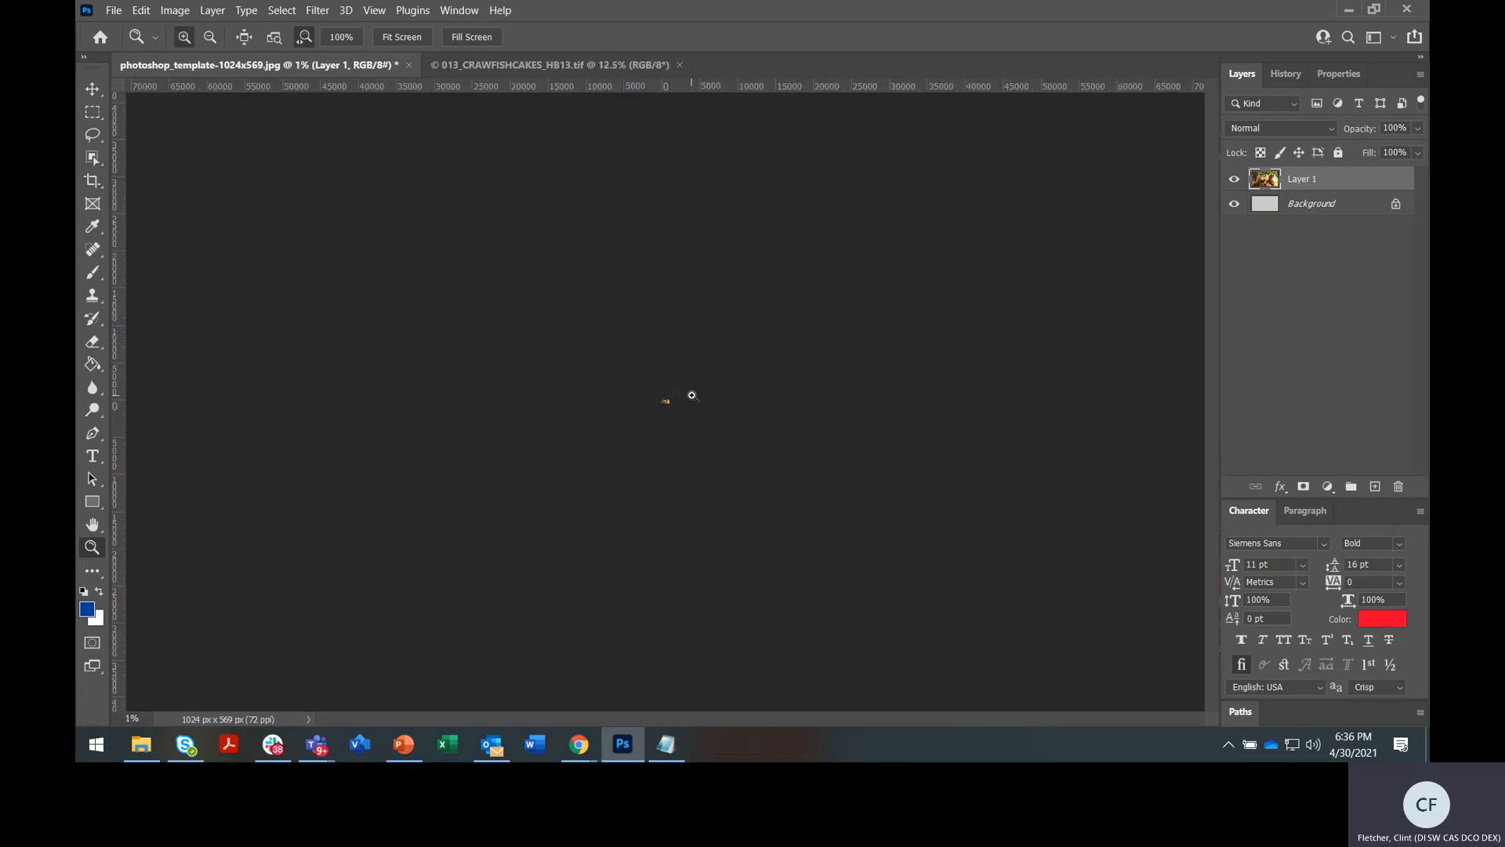
left_click(692, 395)
left_click(692, 396)
left_click(691, 395)
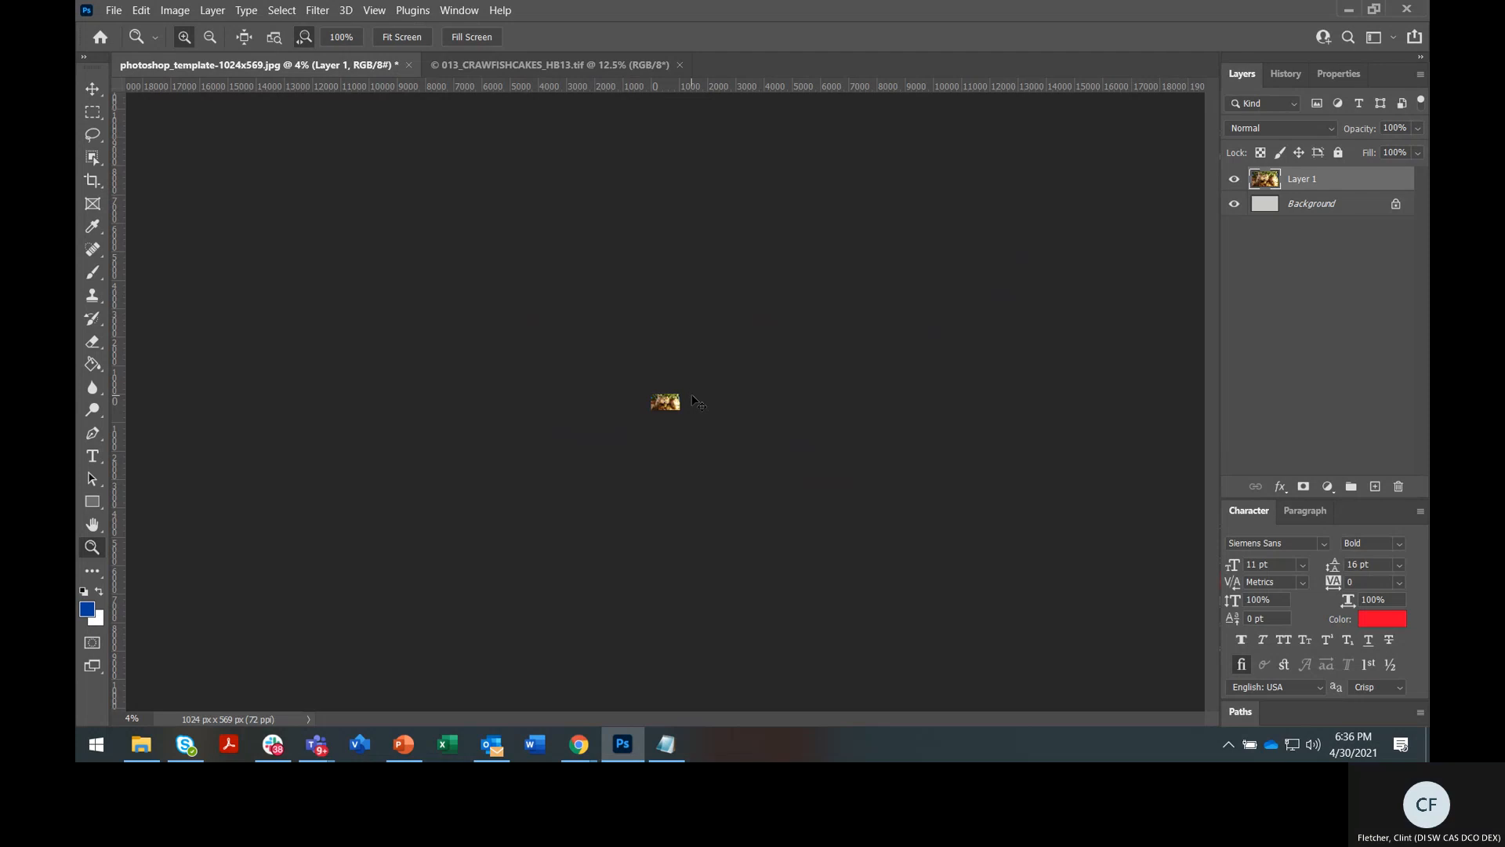
key("ctrl+t")
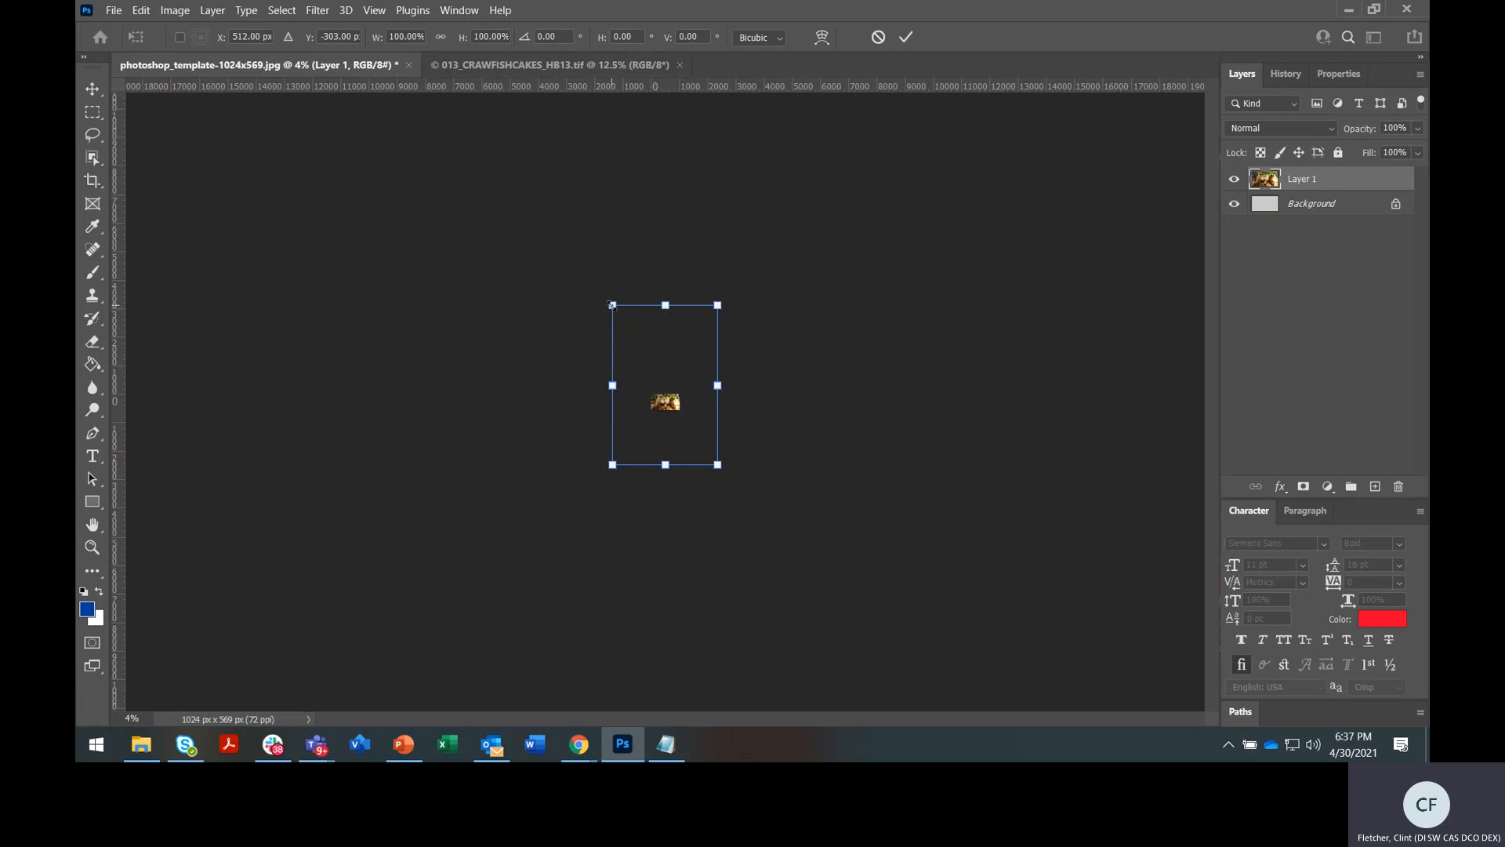
Scale and move the photo with transform handles, undo the stray move, and apply
left_click_drag(610, 304, 676, 408)
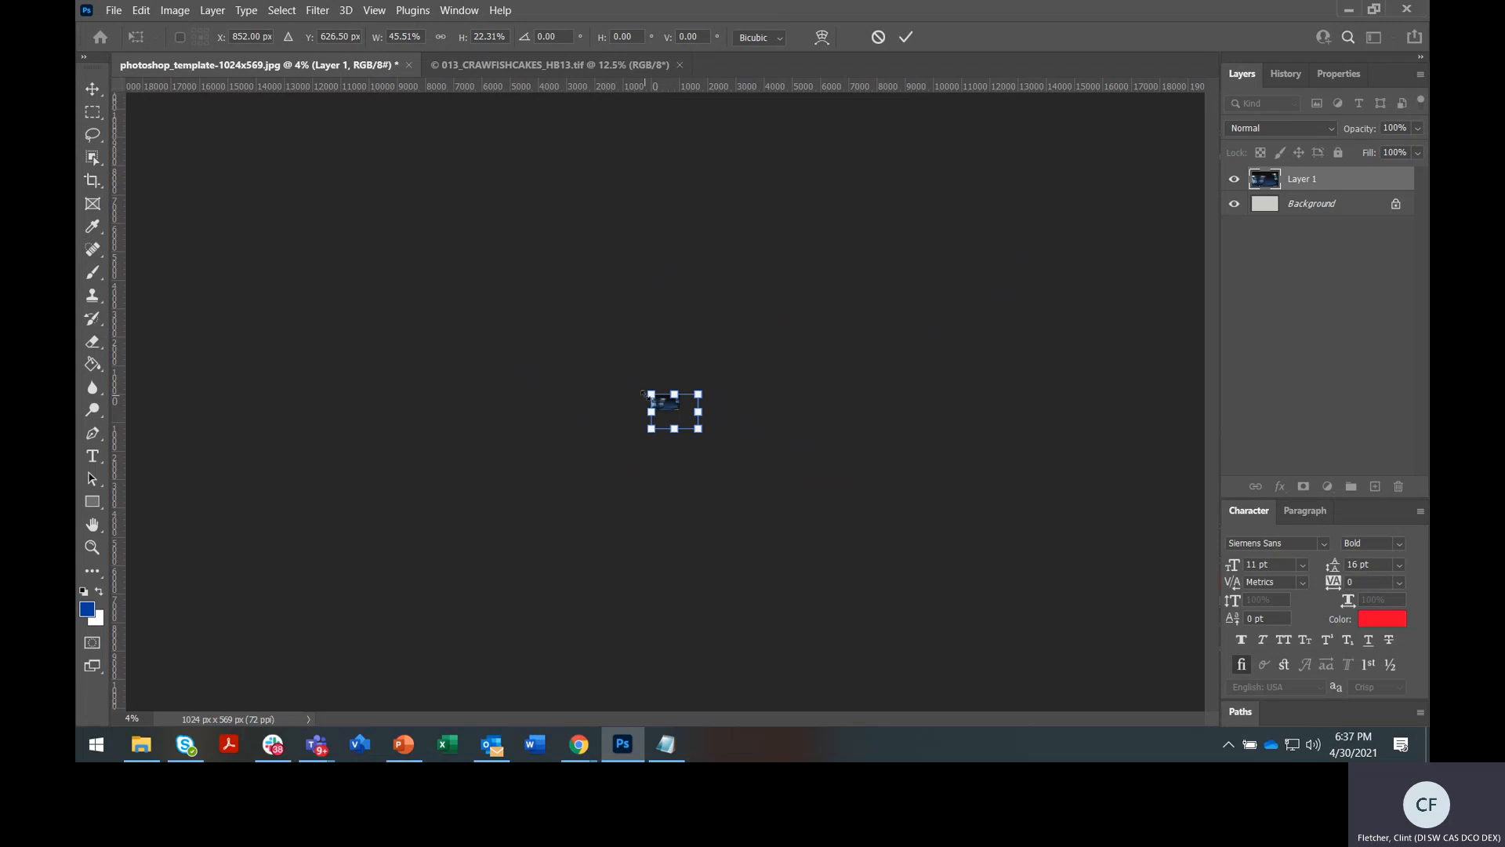
left_click_drag(650, 394, 666, 357)
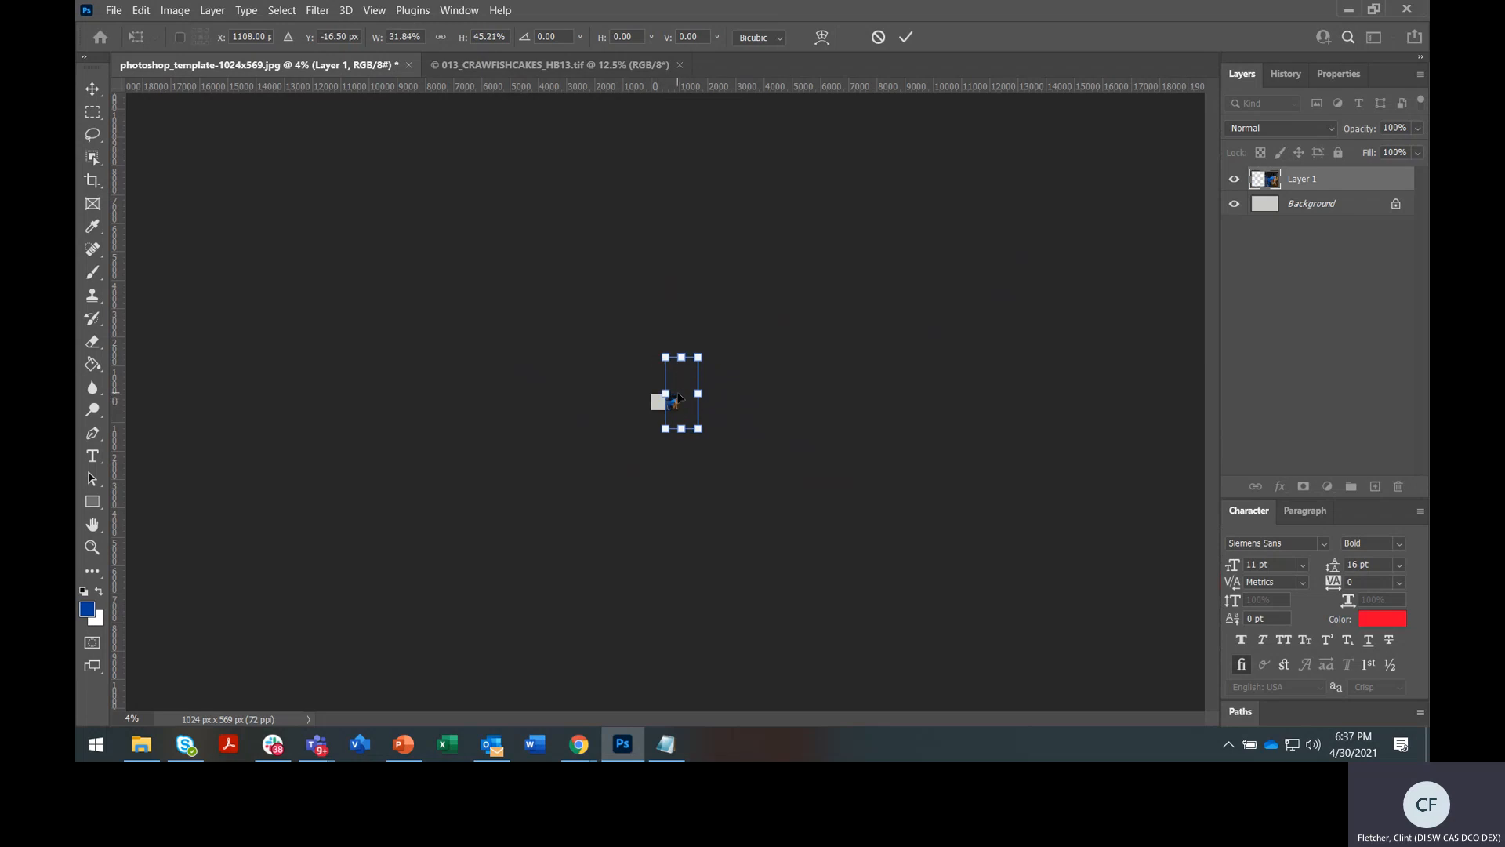
scroll(679, 398, "up", 6)
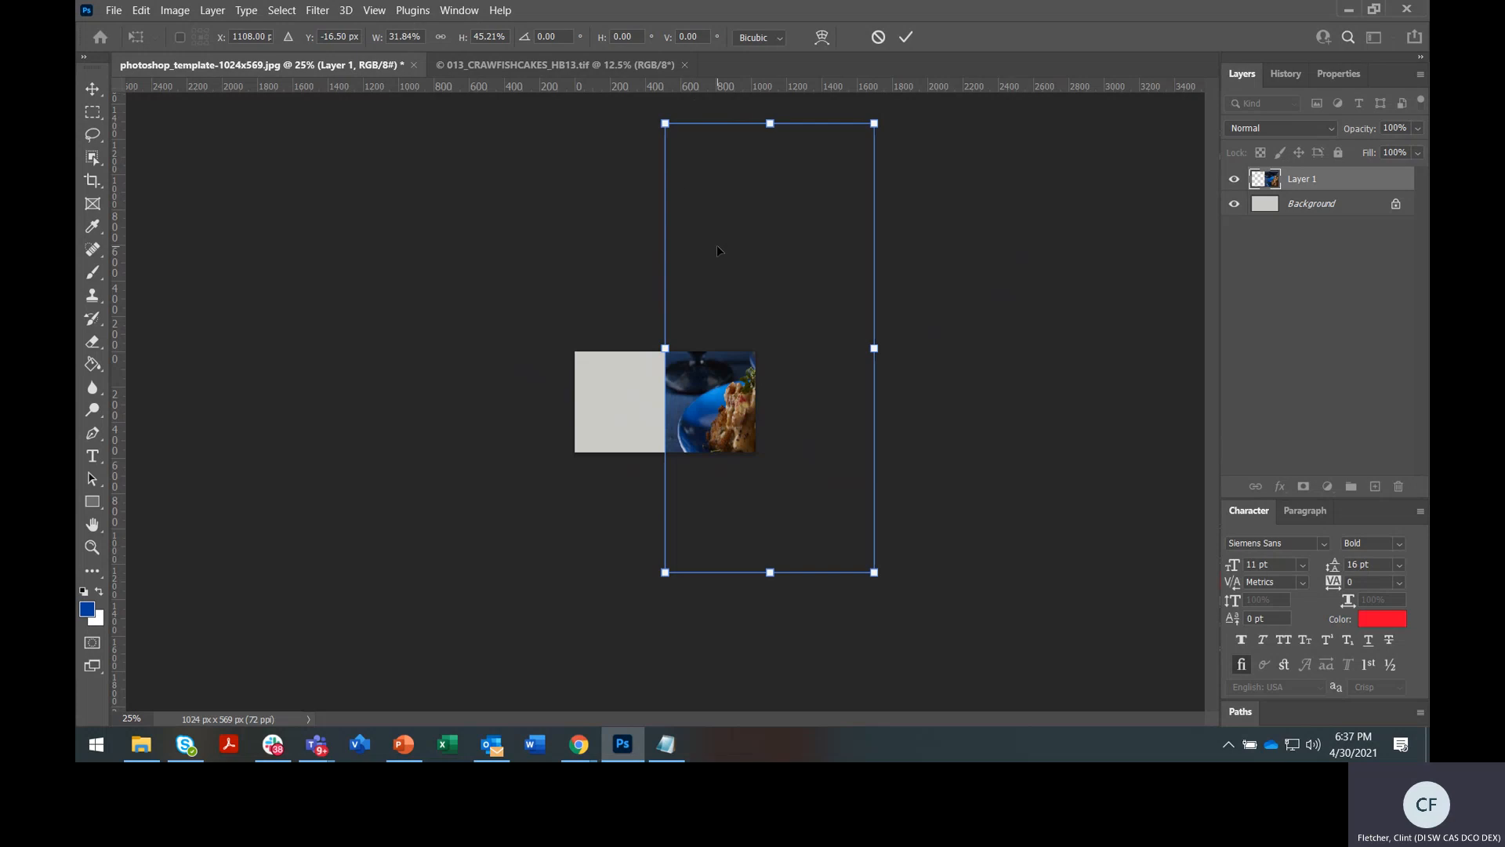
left_click_drag(716, 251, 646, 247)
left_click_drag(596, 127, 604, 393)
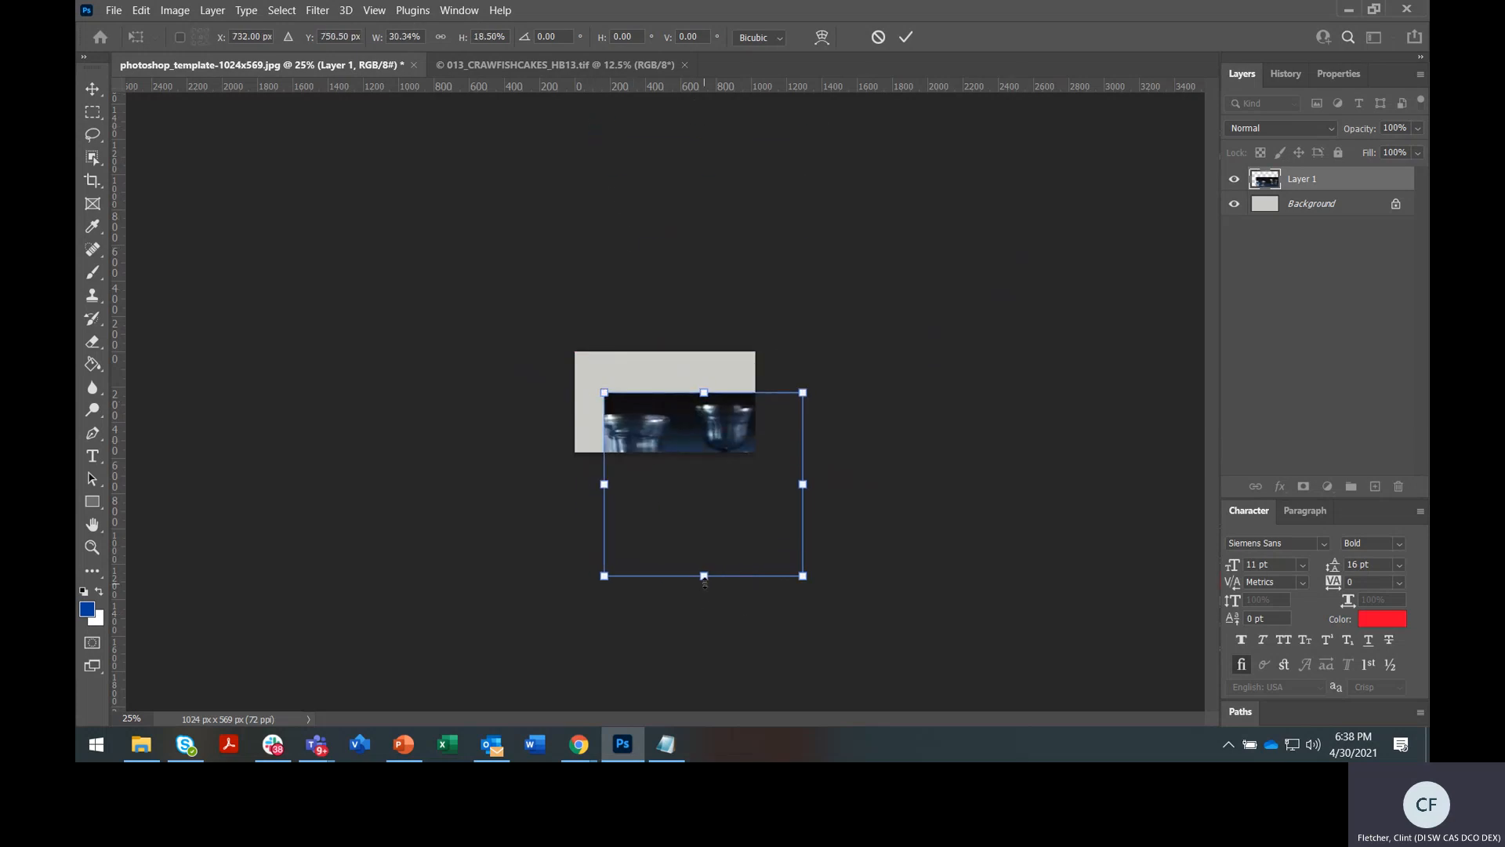
left_click_drag(704, 579, 669, 398)
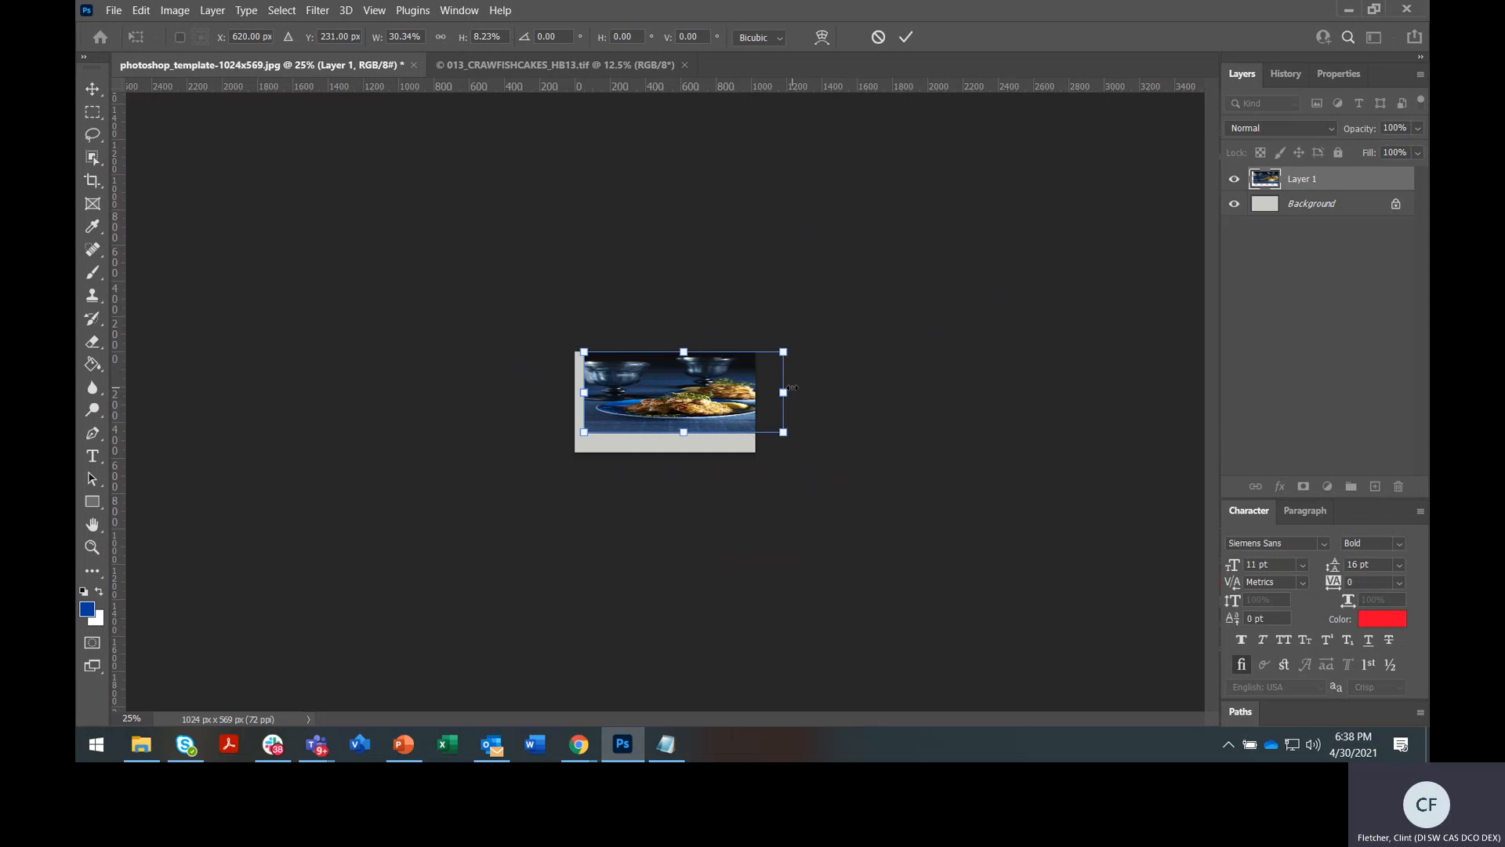
key("ctrl+z")
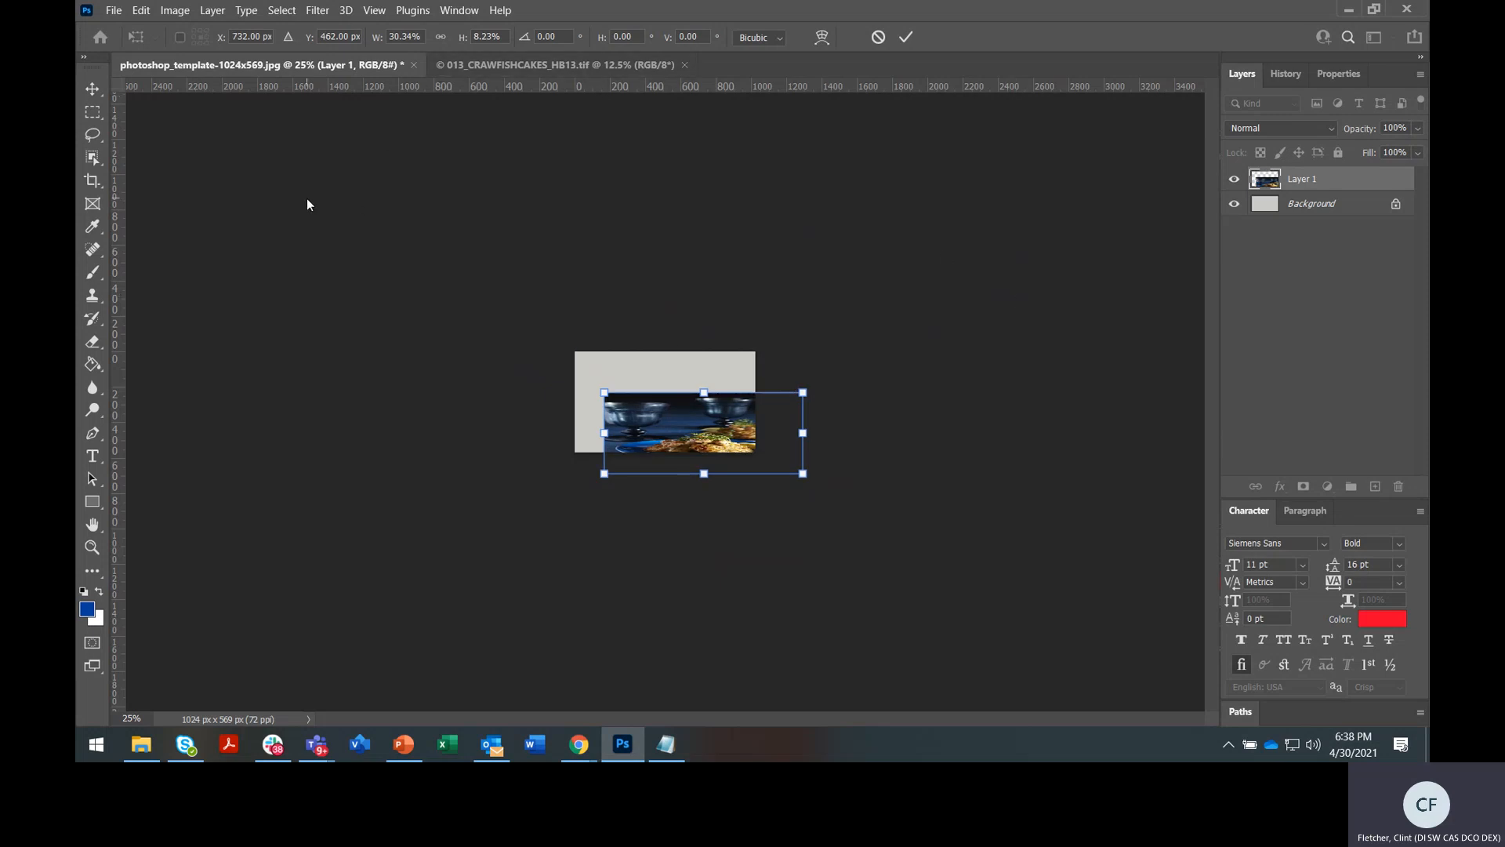
left_click(93, 91)
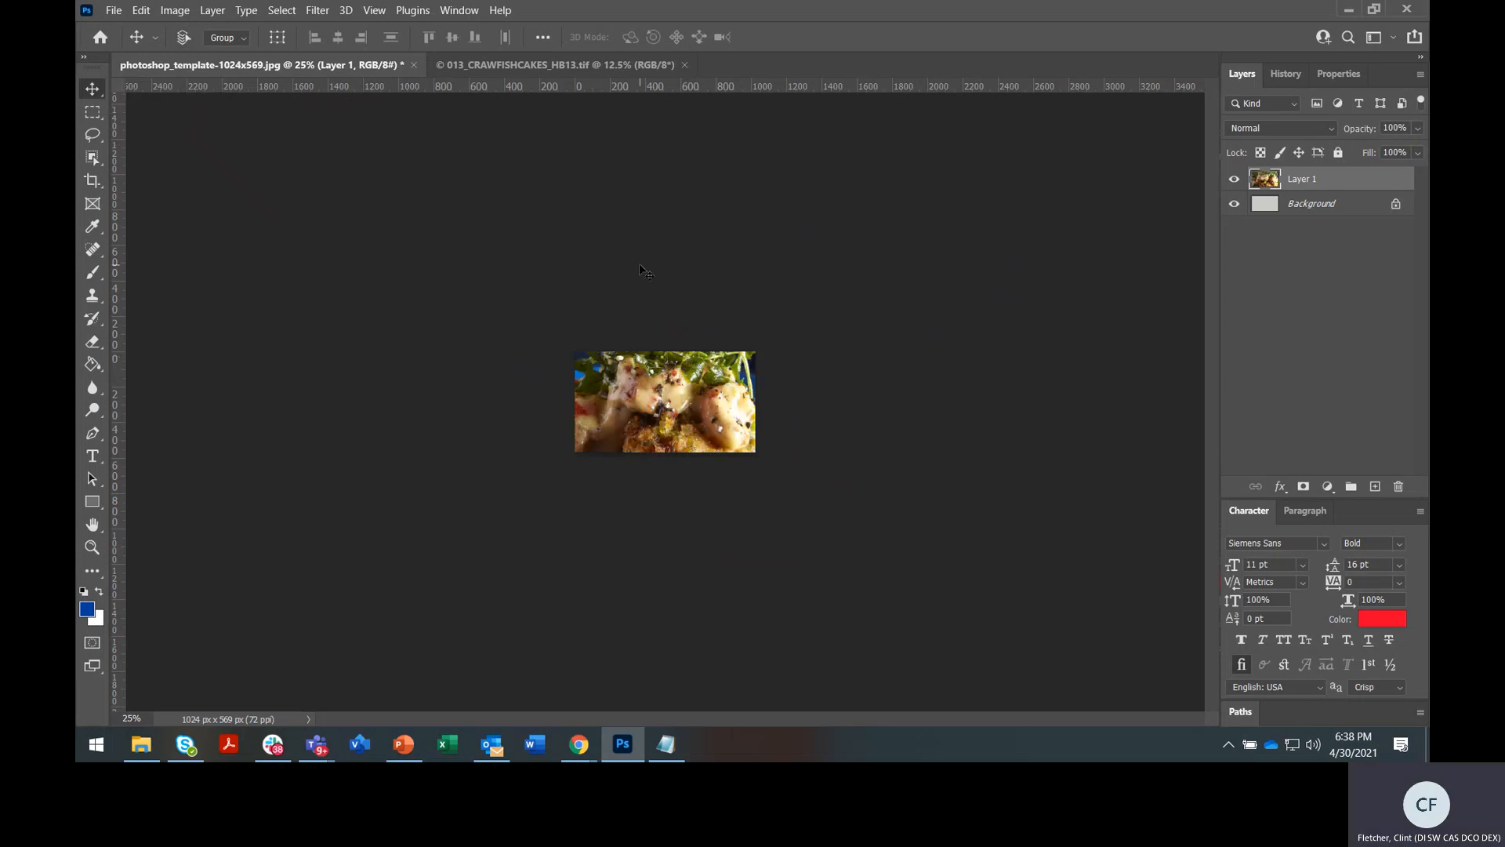
Free Transform the photo with aspect ratio locked, shrinking and moving it toward the canvas
key("ctrl+t")
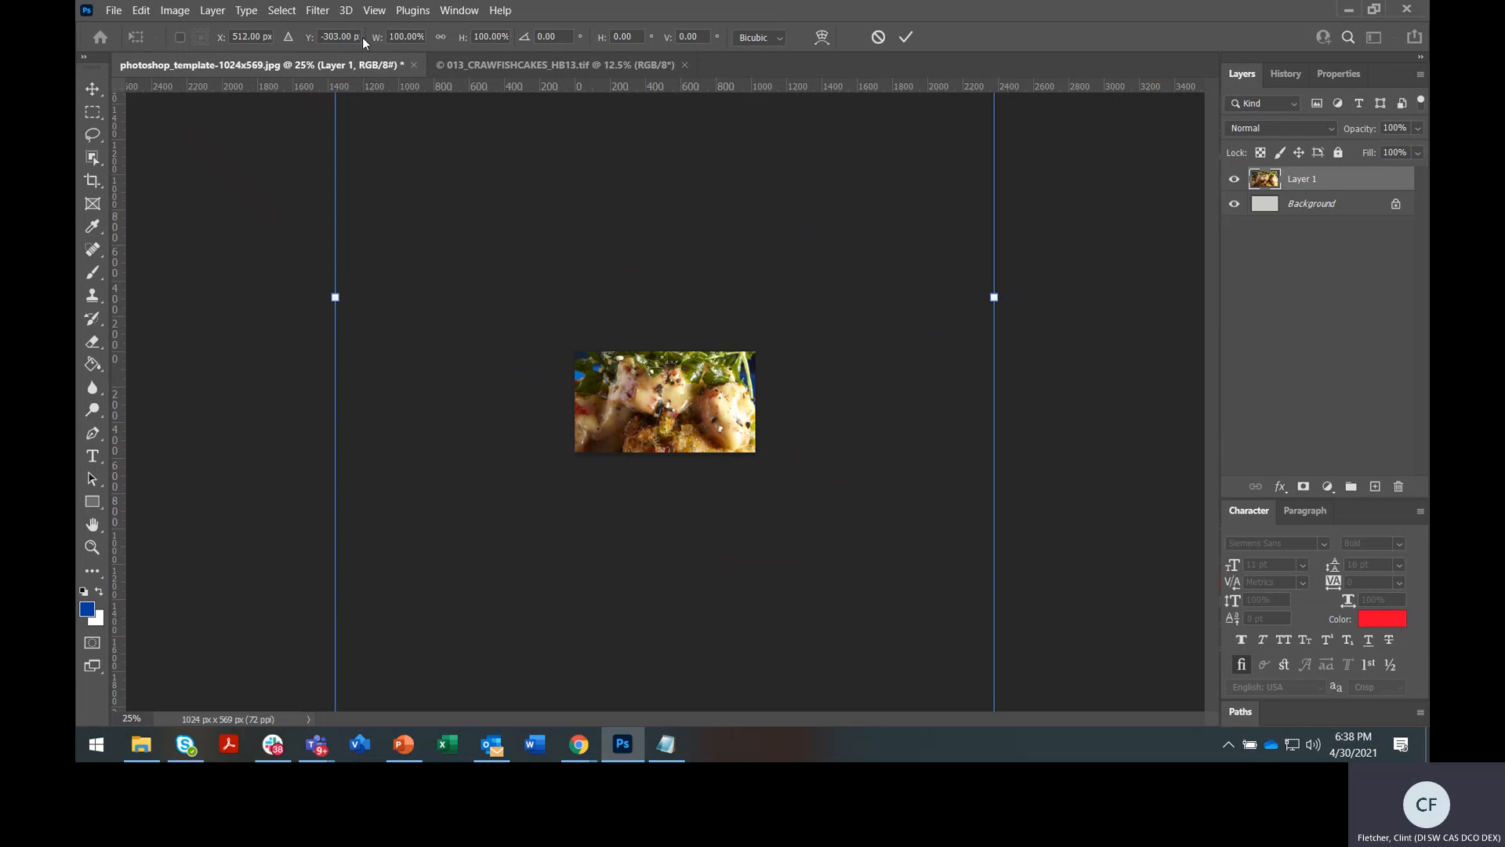
left_click(442, 39)
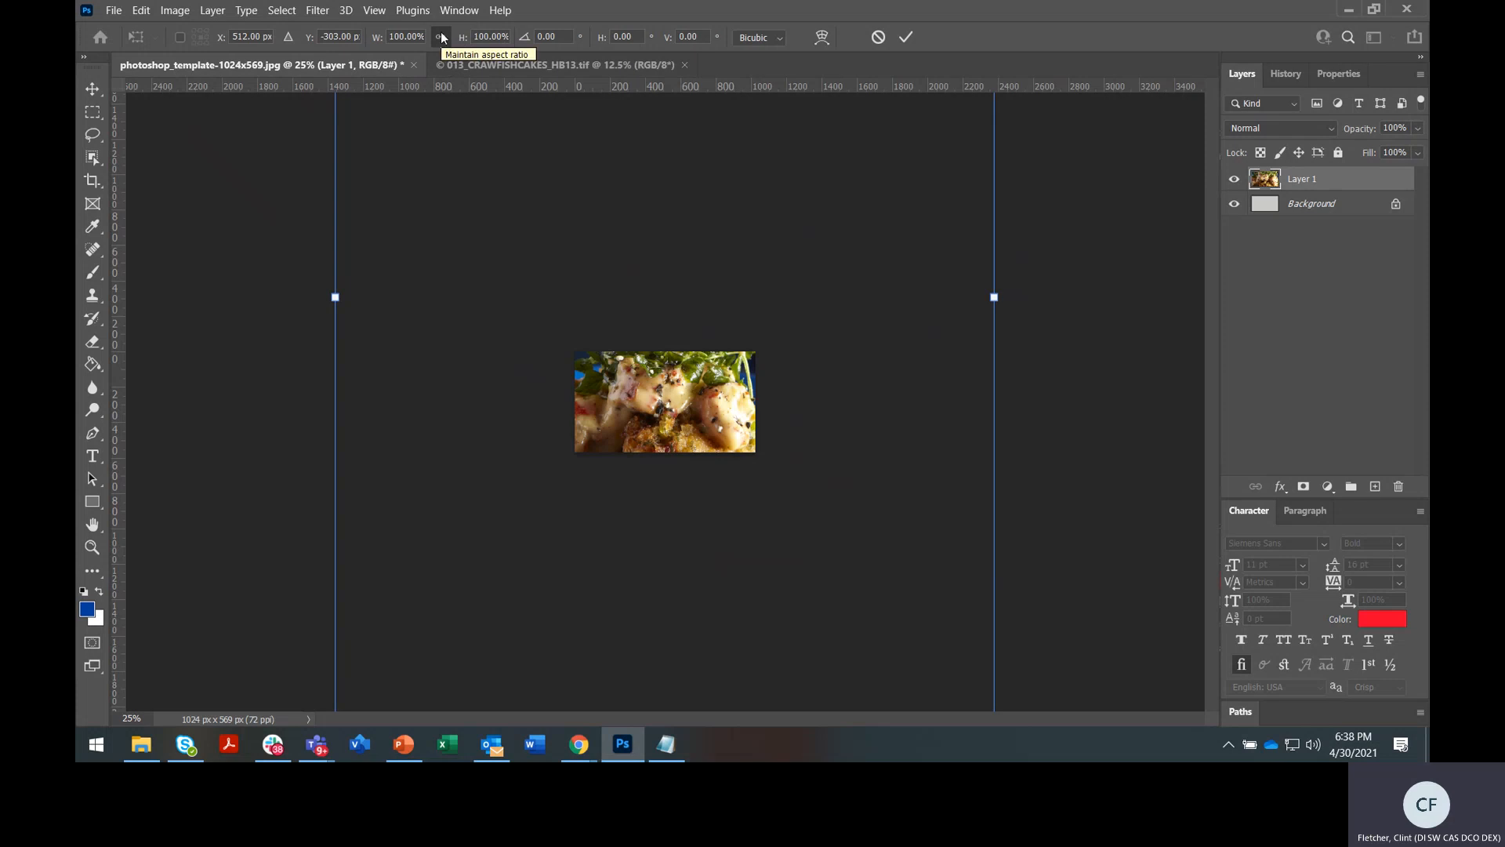
left_click_drag(602, 247, 587, 540)
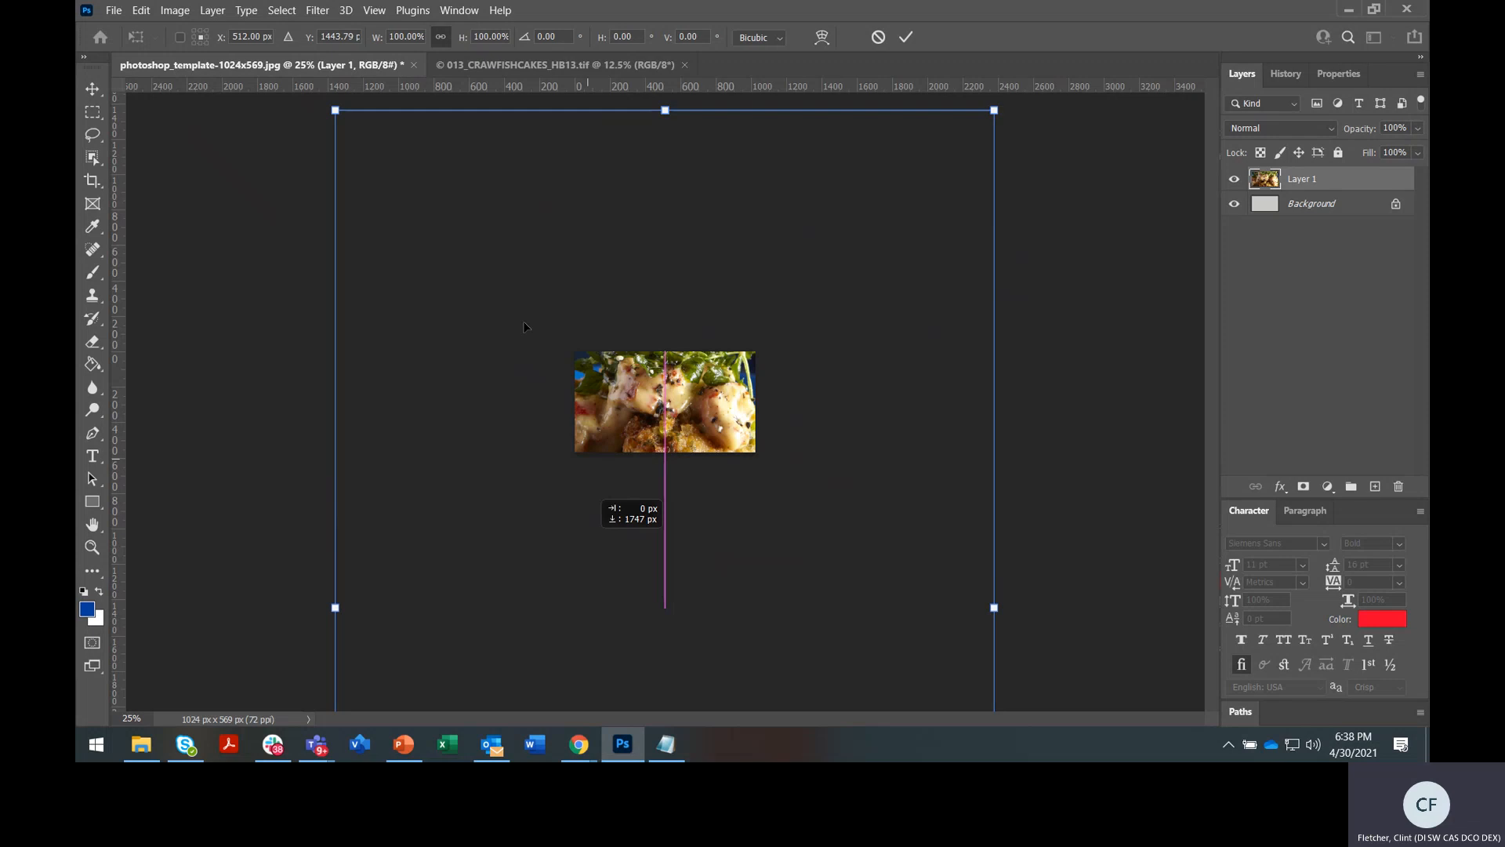
left_click_drag(335, 109, 537, 232)
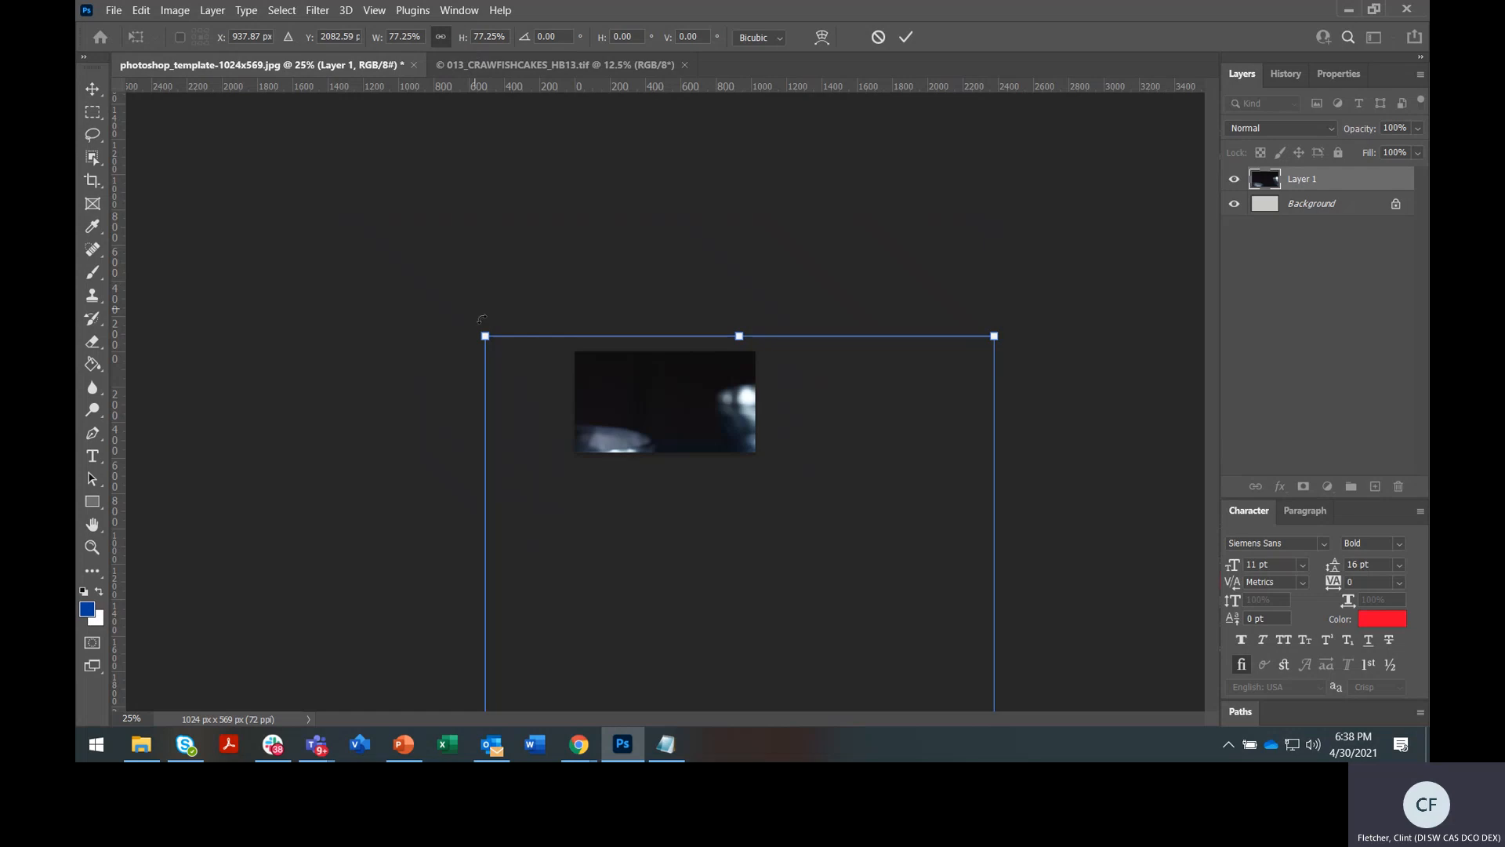
left_click_drag(487, 338, 614, 530)
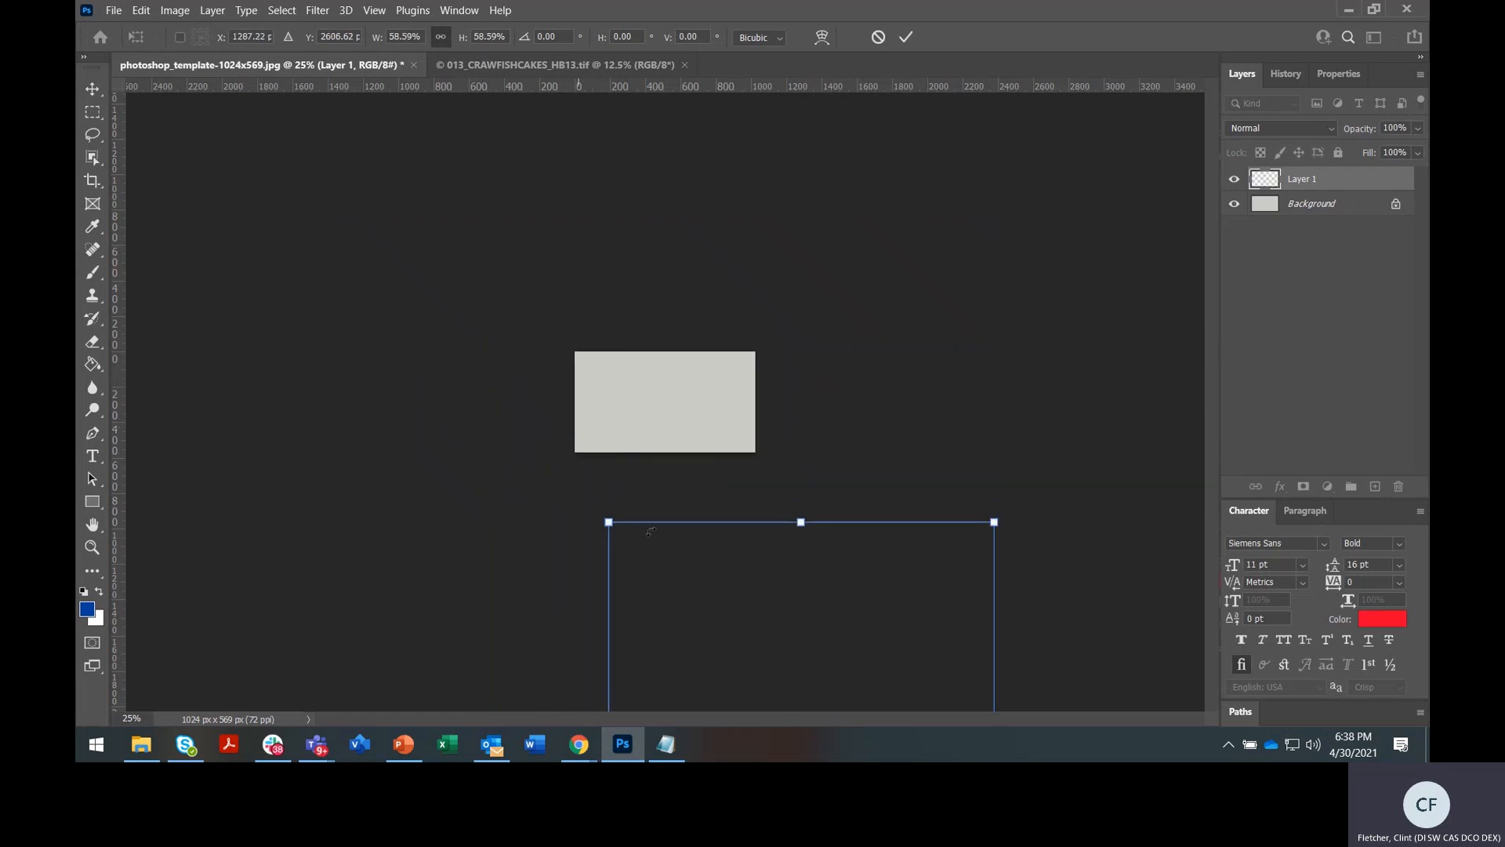
left_click_drag(813, 578, 689, 291)
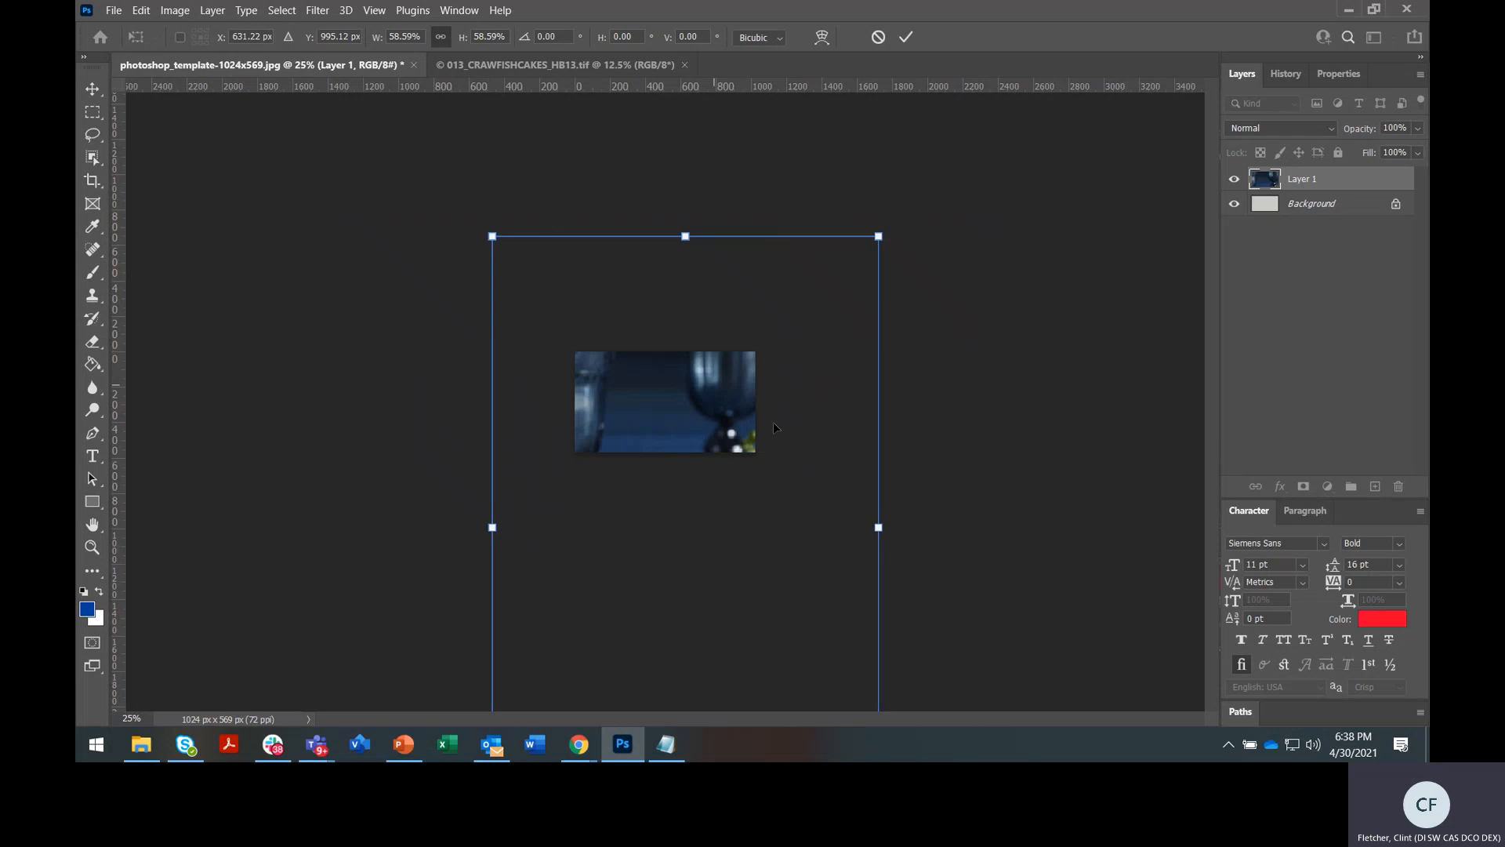
left_click_drag(791, 479, 777, 305)
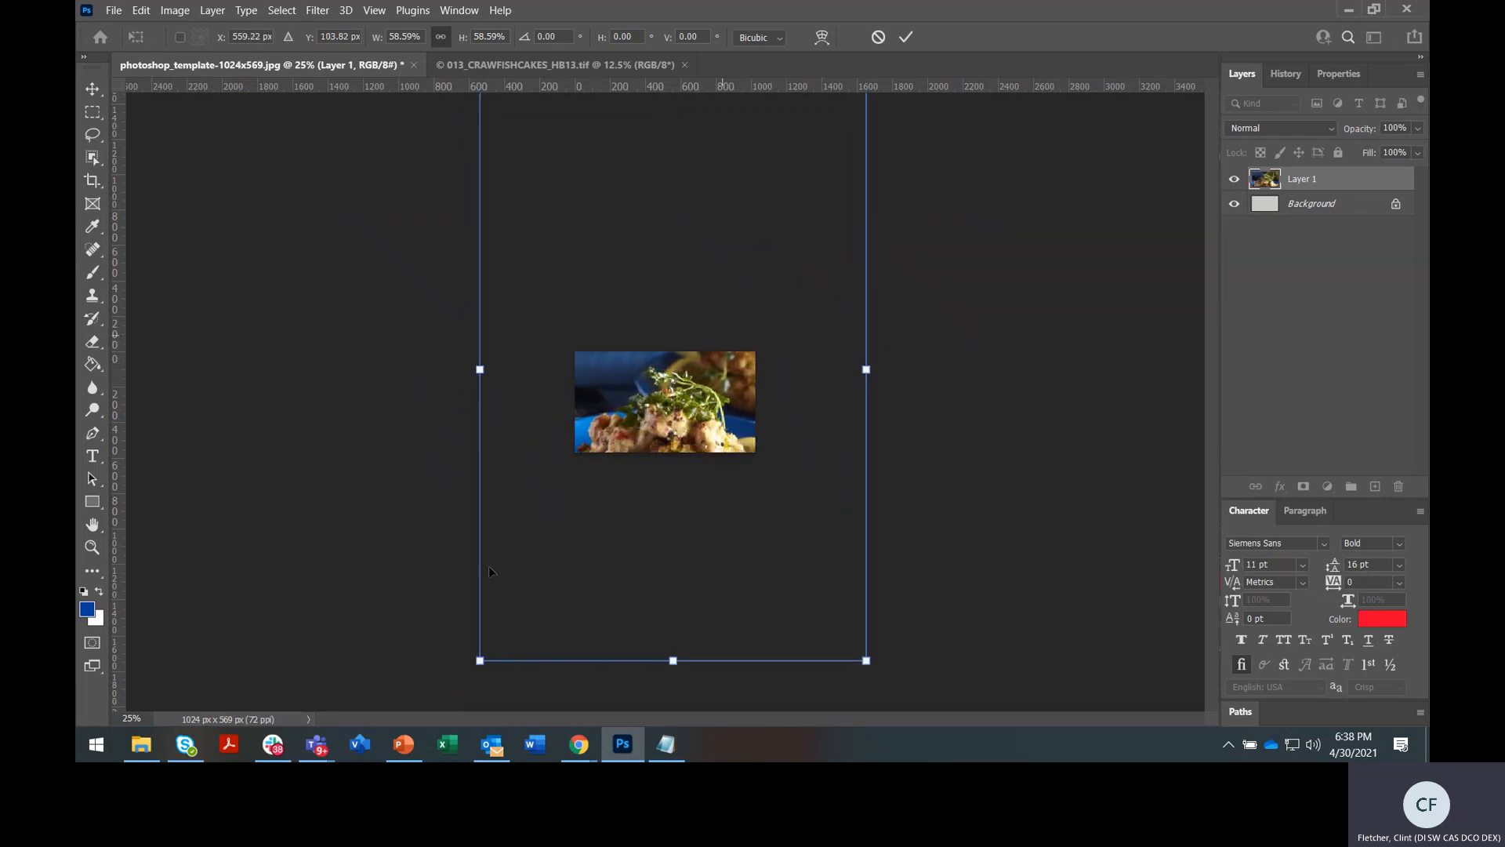
left_click_drag(480, 660, 569, 526)
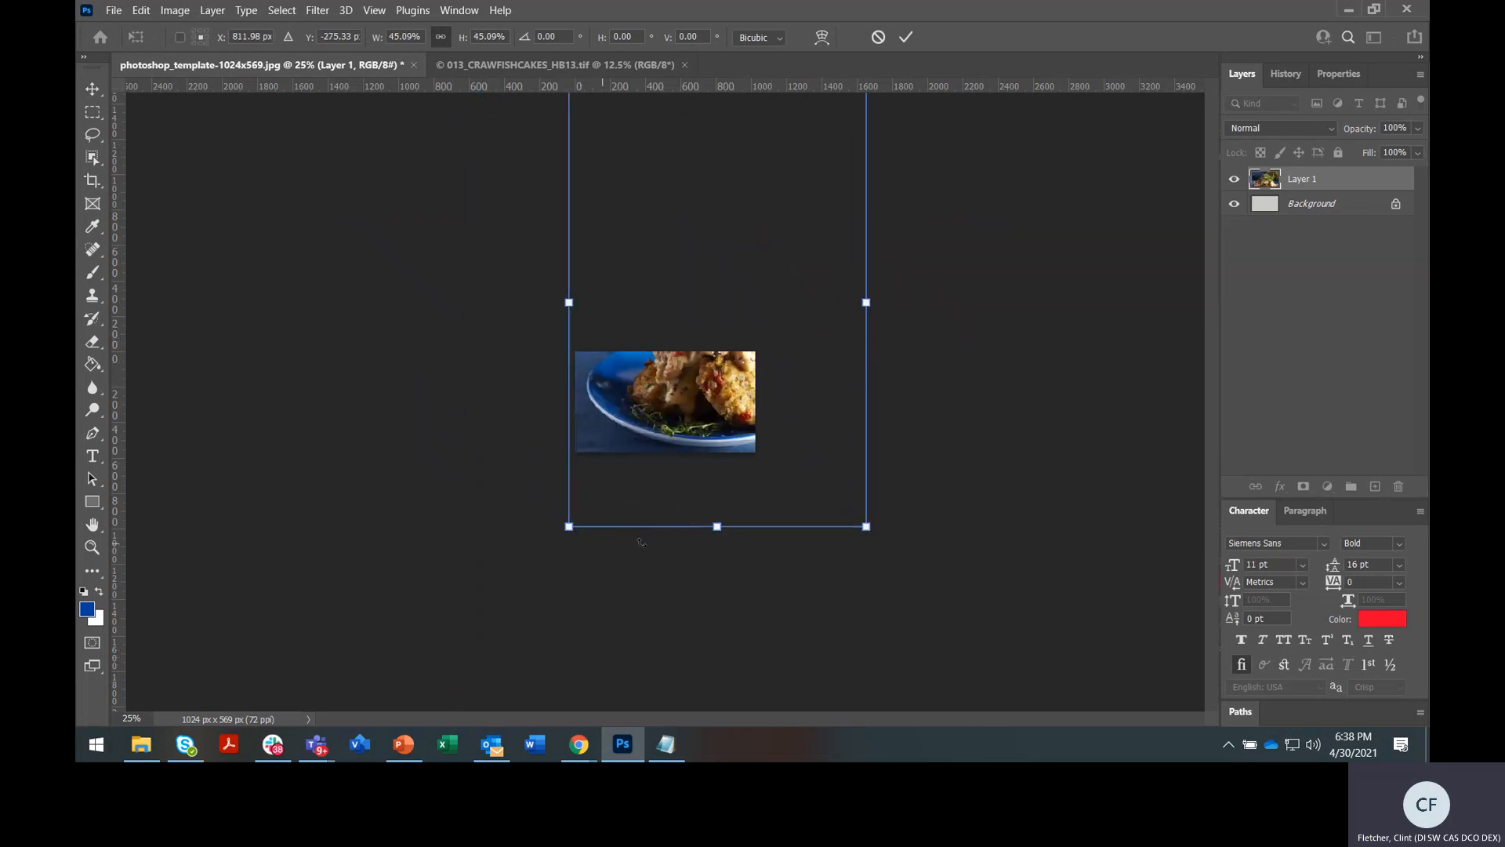
left_click_drag(876, 534, 763, 451)
left_click_drag(706, 373, 710, 419)
Fine-tune the photo to 27.87% scale so the plate fills the canvas, then apply
key("ctrl+plus")
key("ctrl+plus")
key("ctrl+plus")
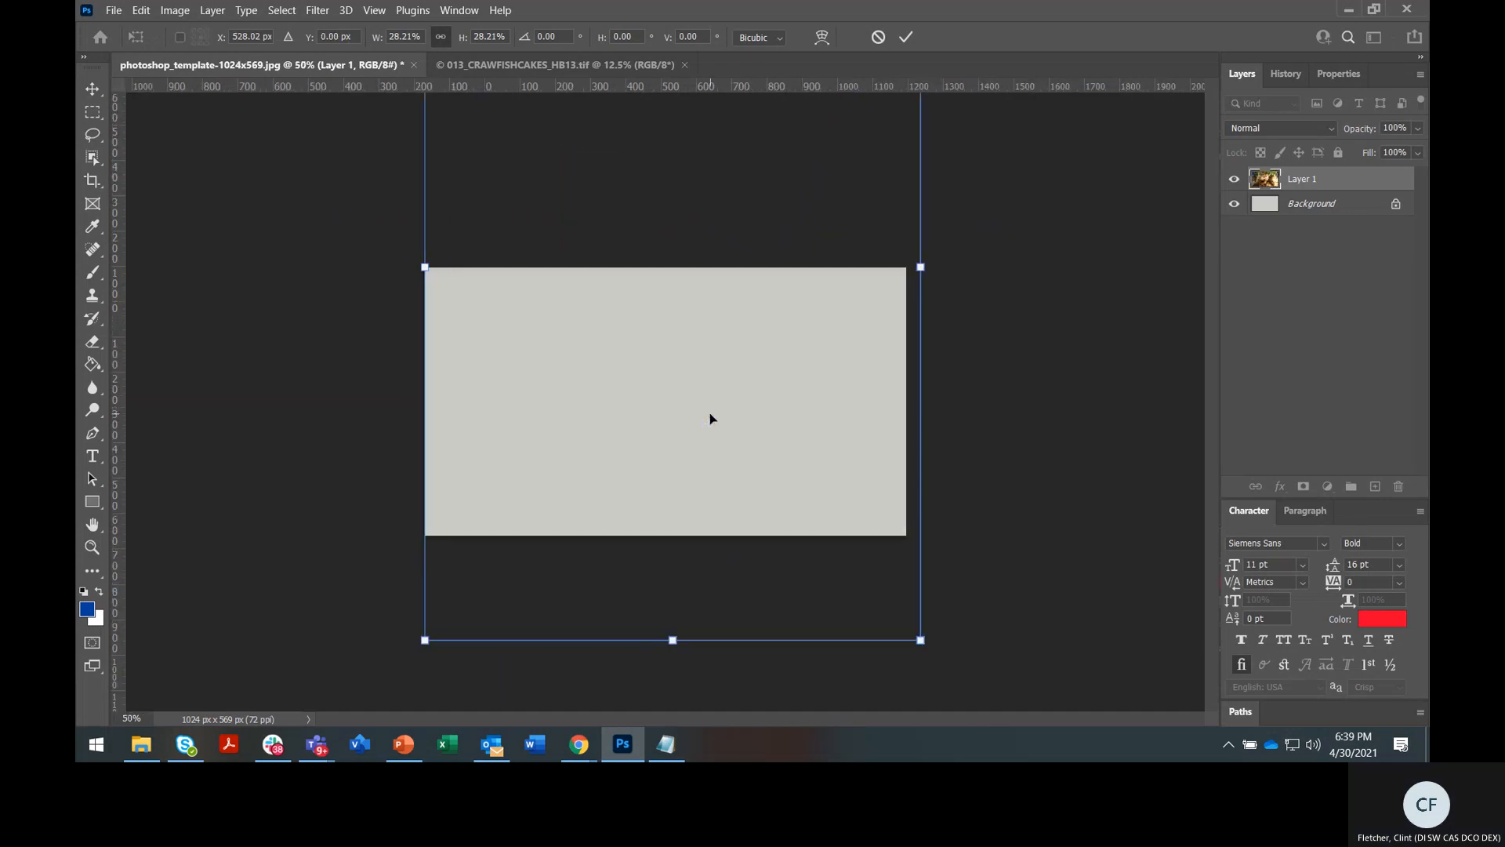
left_click_drag(715, 330, 728, 350)
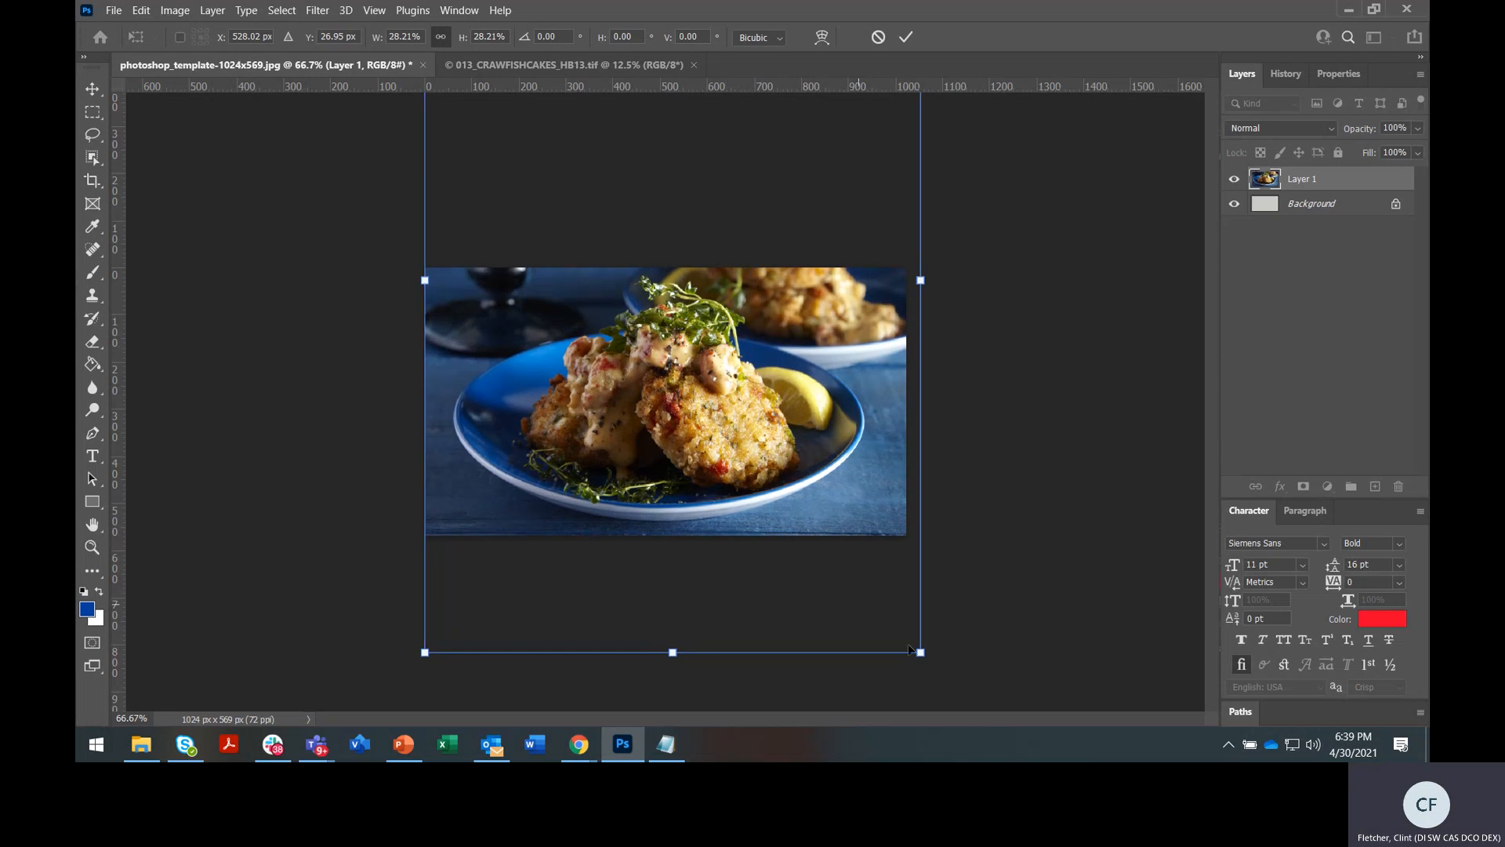
left_click_drag(925, 657, 913, 639)
mouse_move(790, 354)
left_mouse_down()
mouse_move(790, 382)
mouse_move(792, 370)
left_mouse_up()
key("Up")
key("Up")
key("Up")
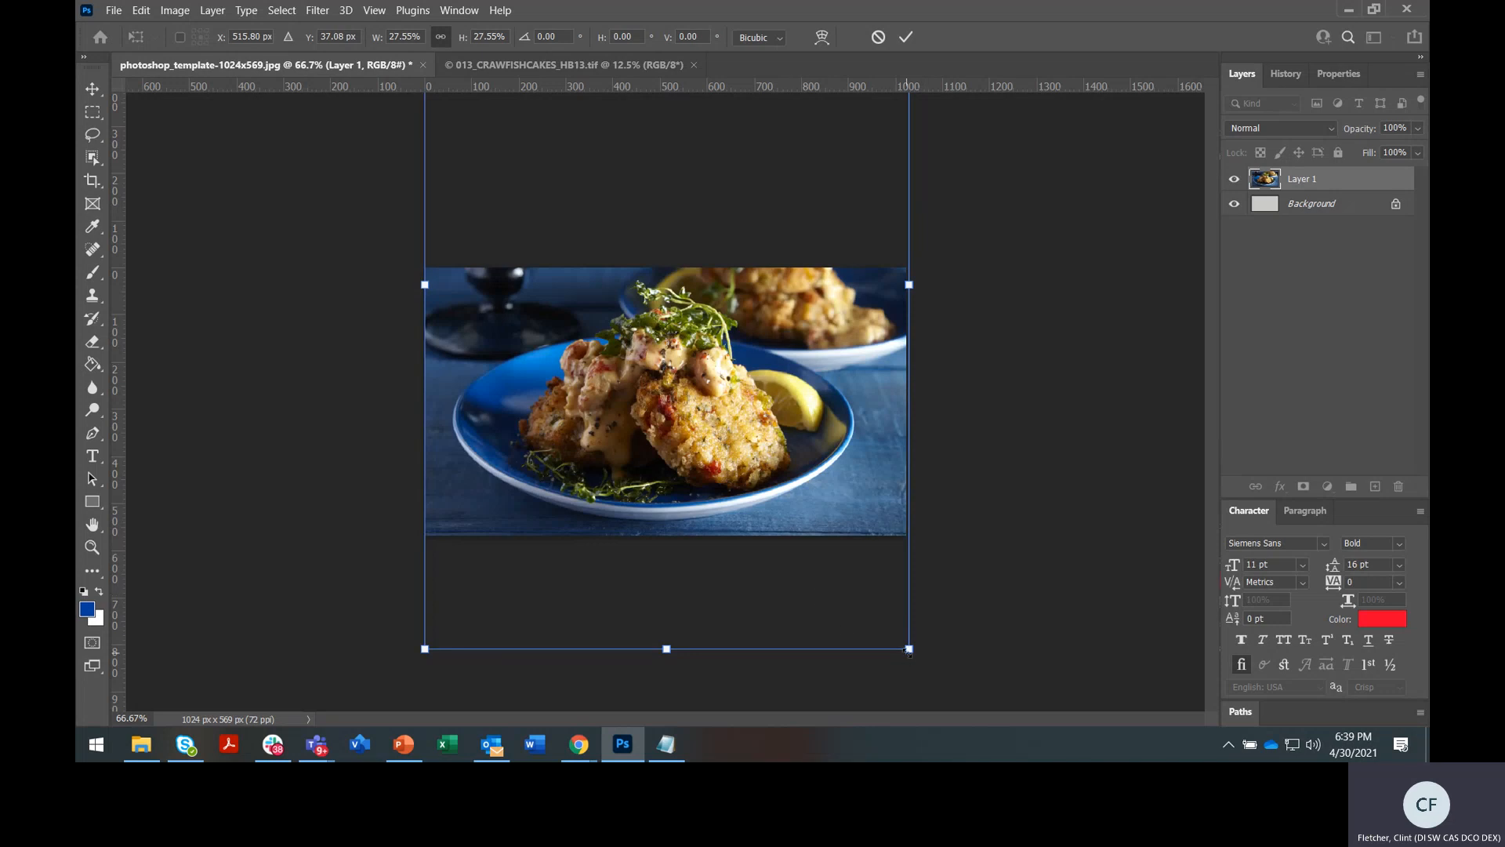
left_click_drag(909, 649, 997, 749)
left_click_drag(820, 446, 801, 369)
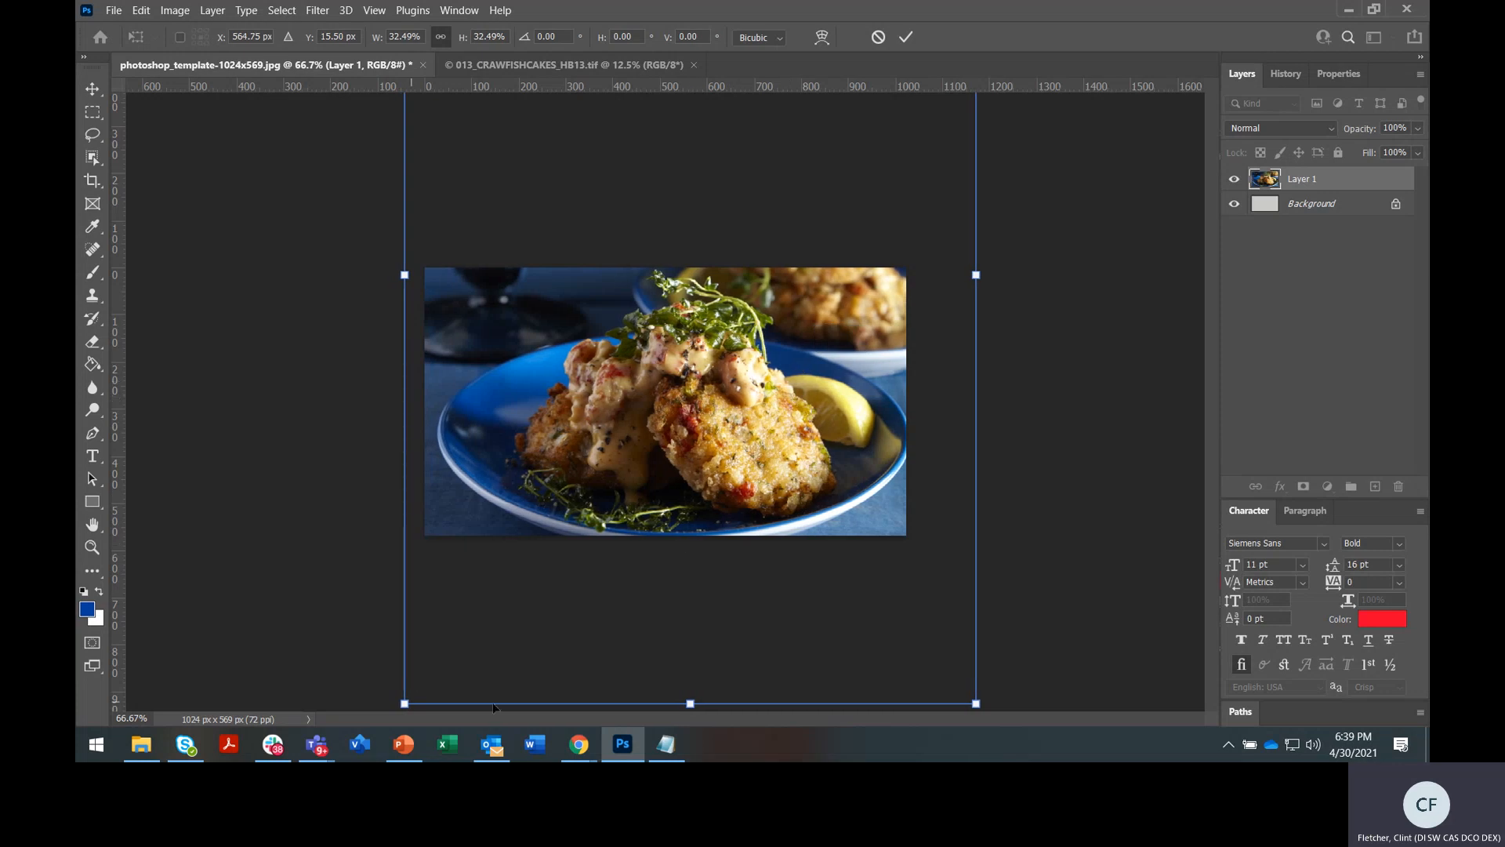
left_click_drag(965, 707, 899, 610)
left_click_drag(405, 602, 429, 587)
left_click_drag(622, 334, 625, 418)
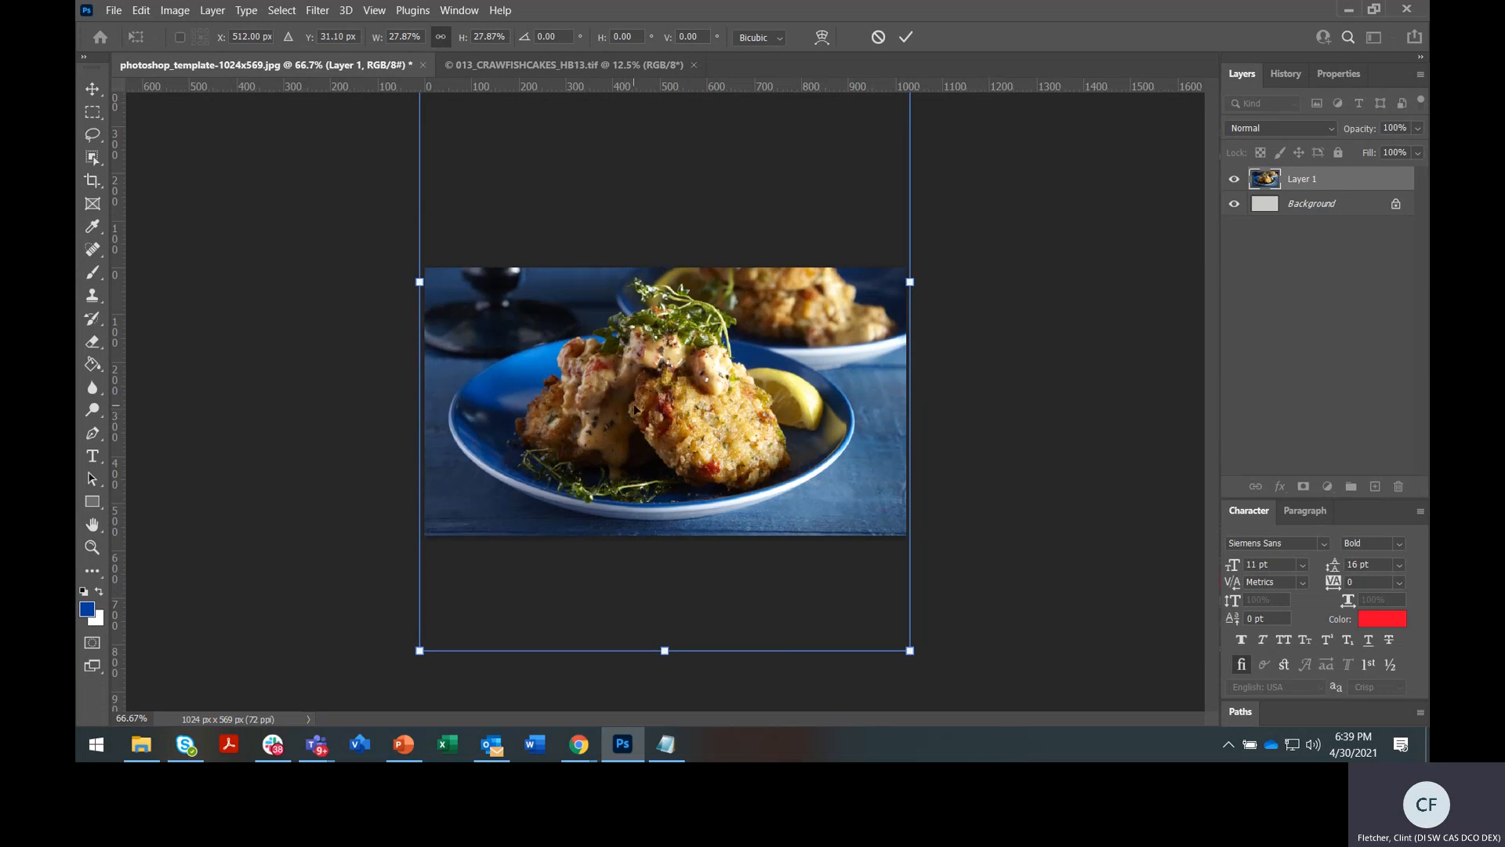
key("Return")
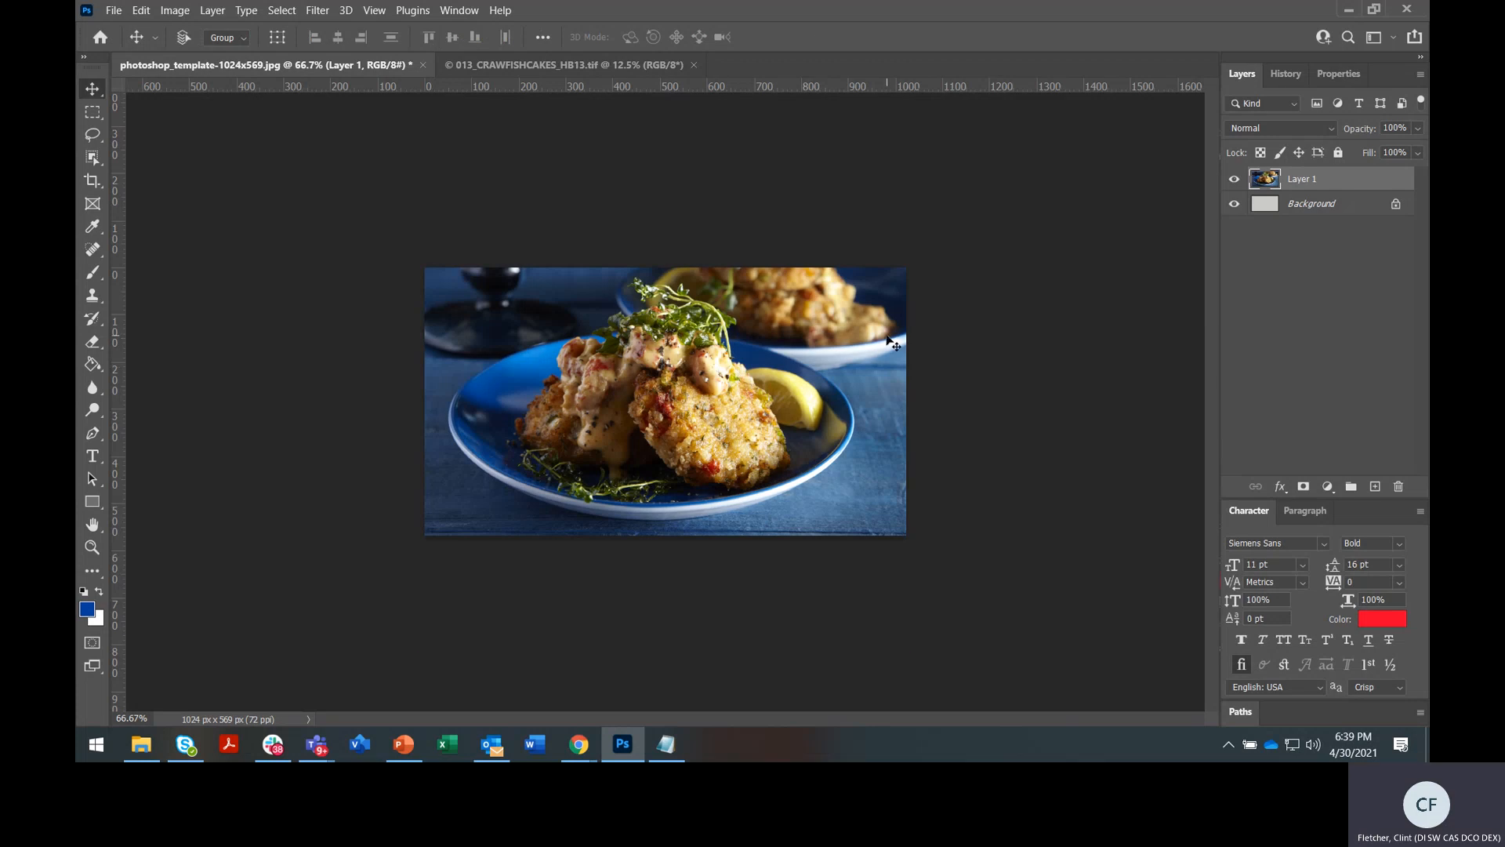
key("ctrl")
key("ctrl+plus")
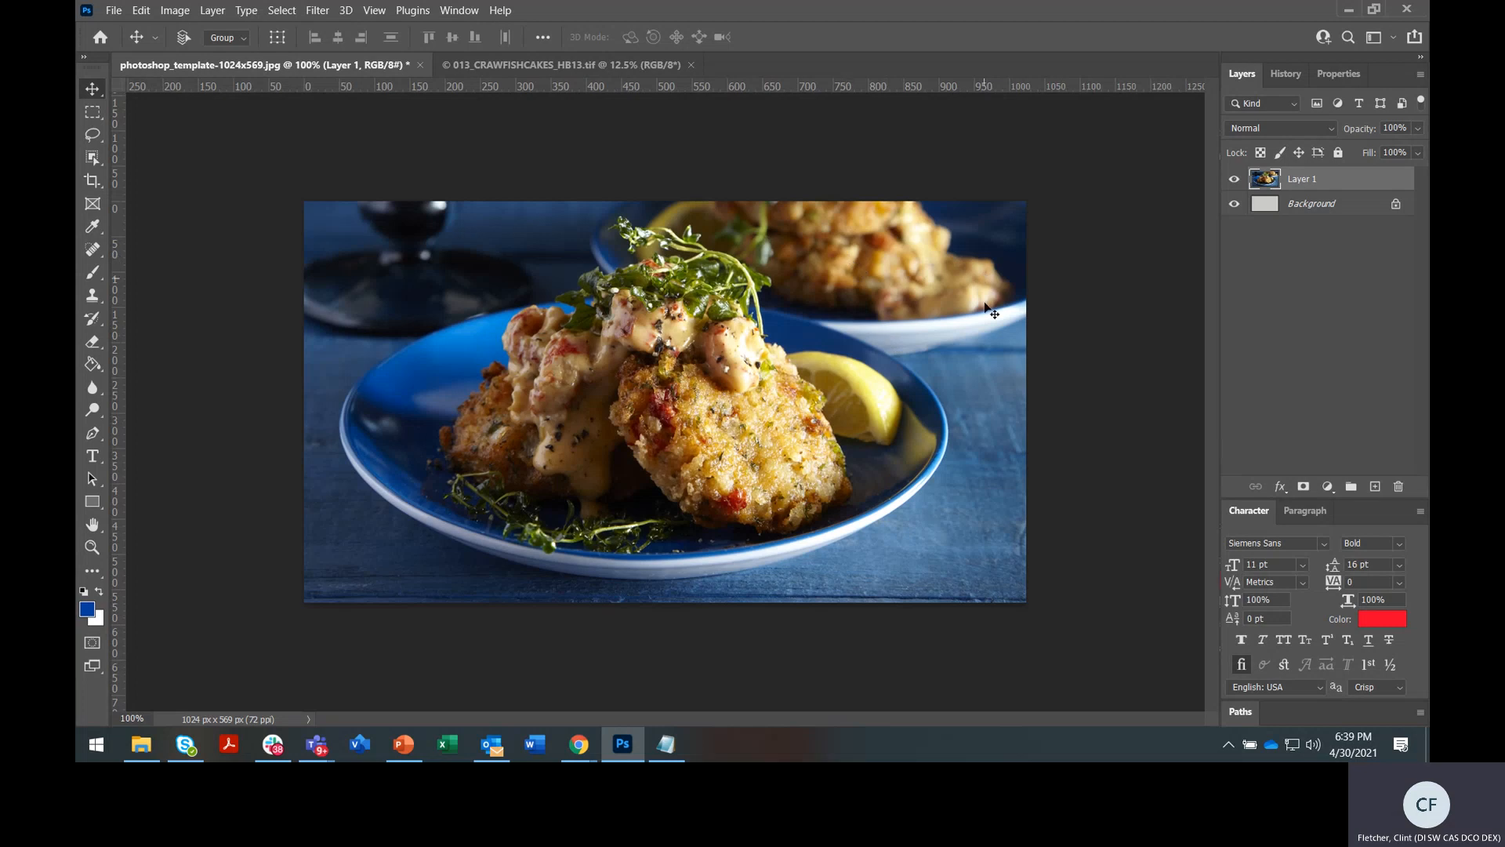
left_click(564, 65)
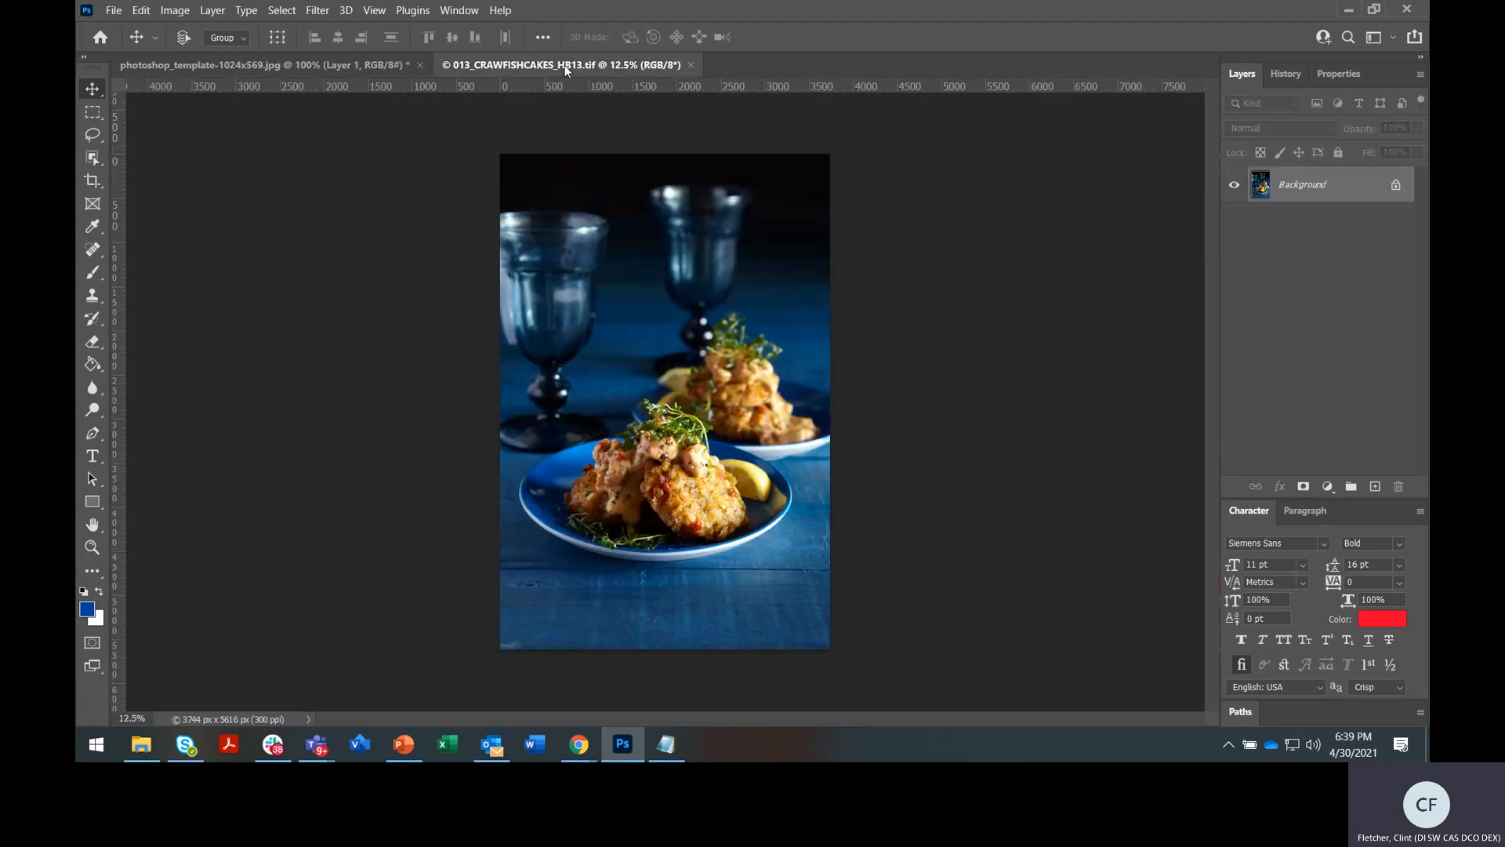
left_click(355, 64)
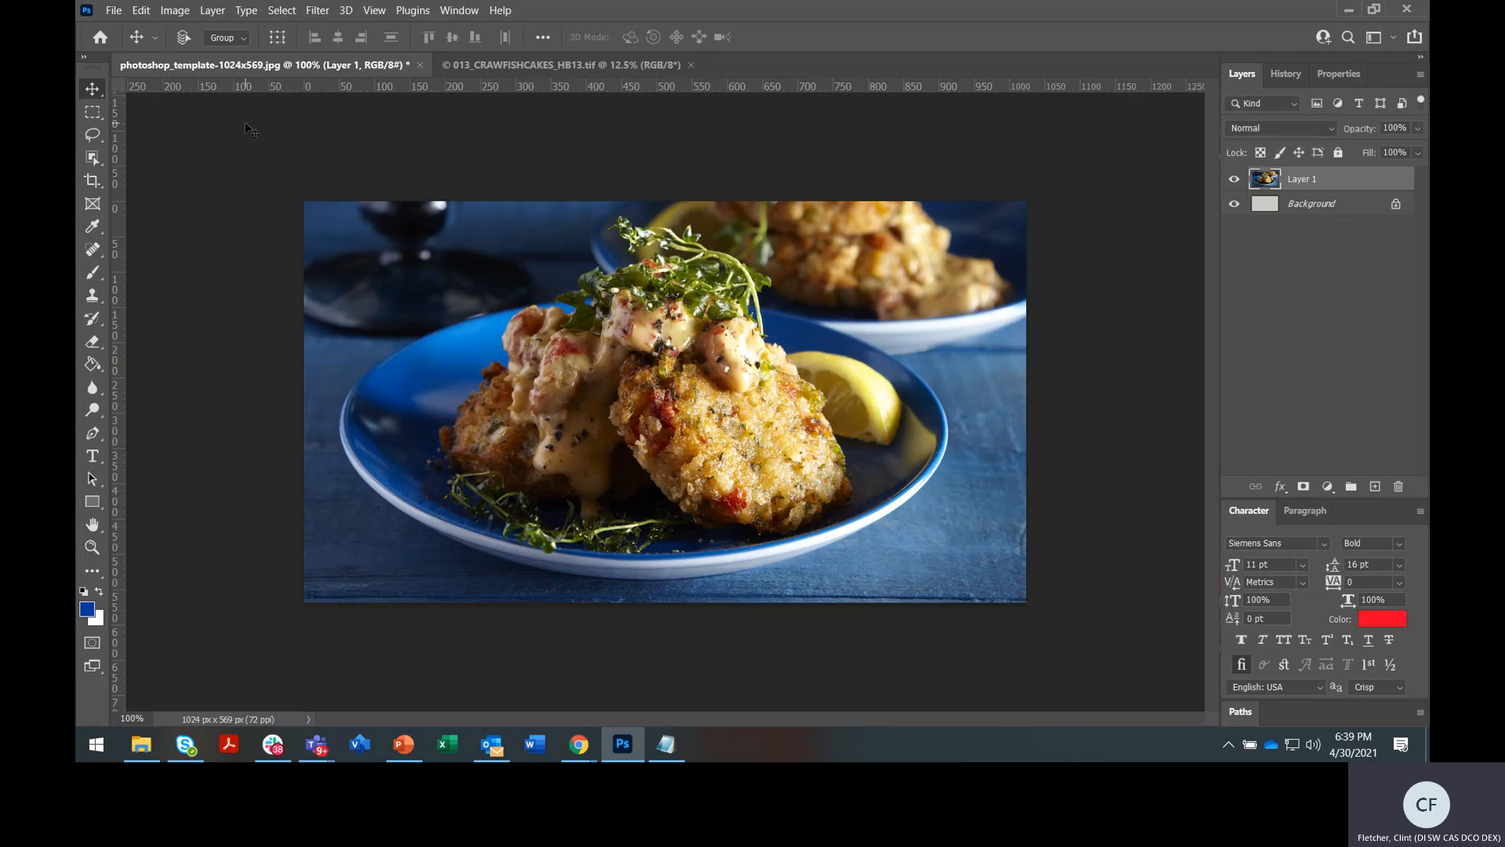
left_click(614, 62)
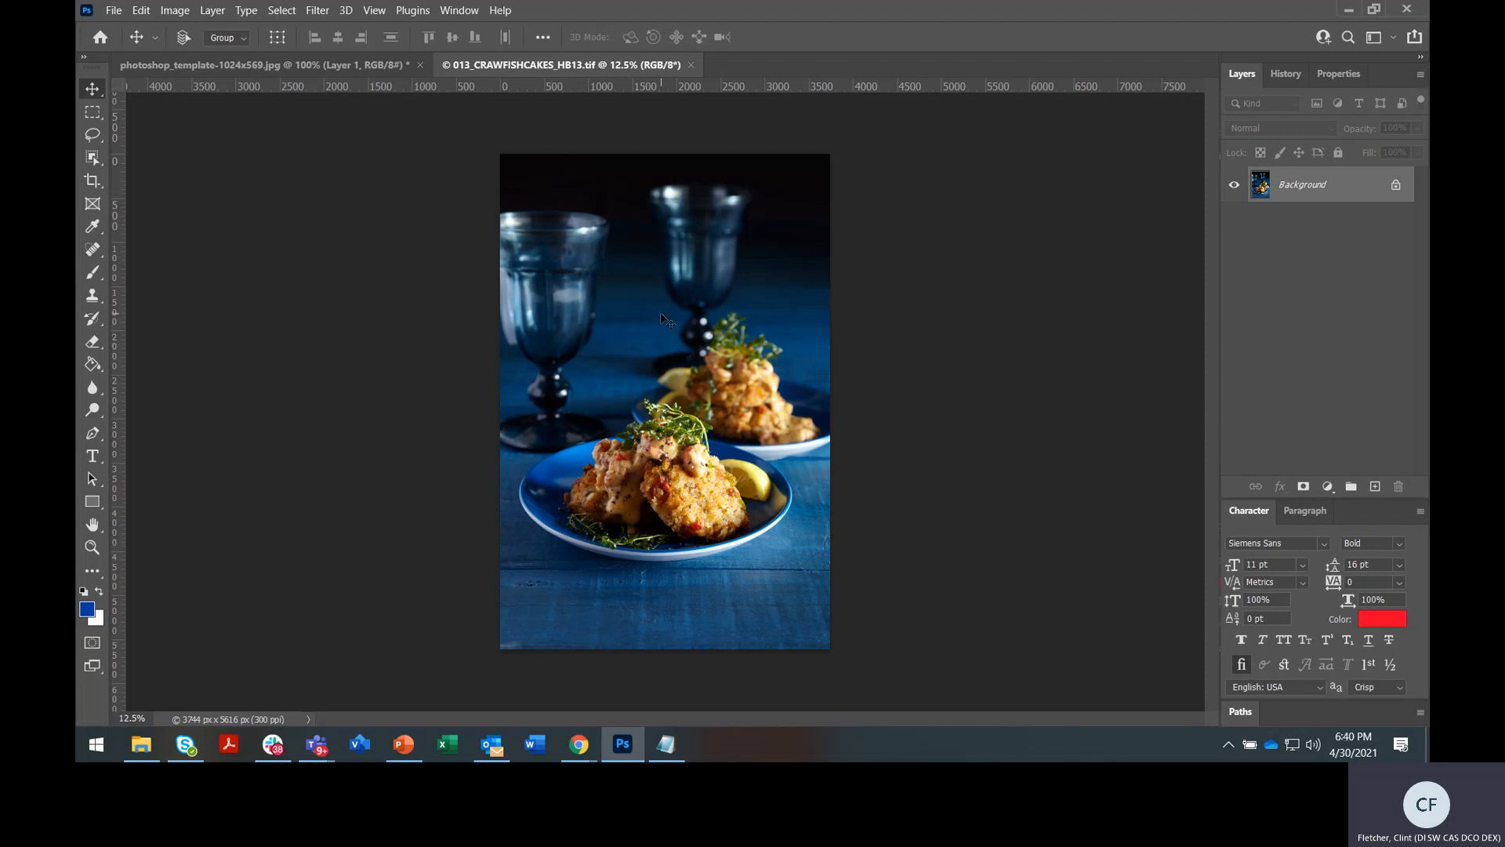
key("ctrl")
left_click(346, 69)
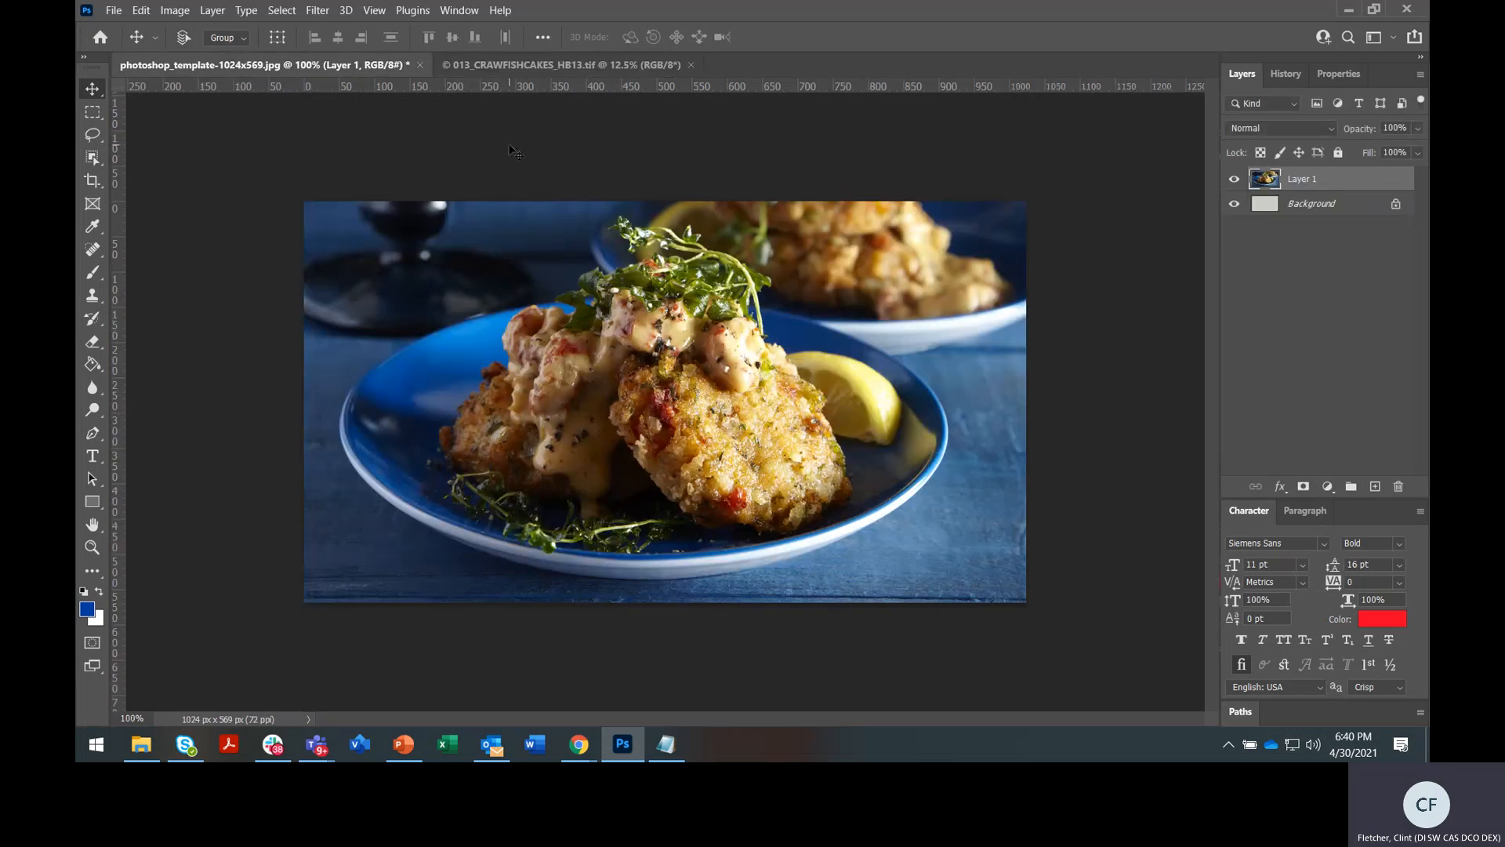
key("ctrl+t")
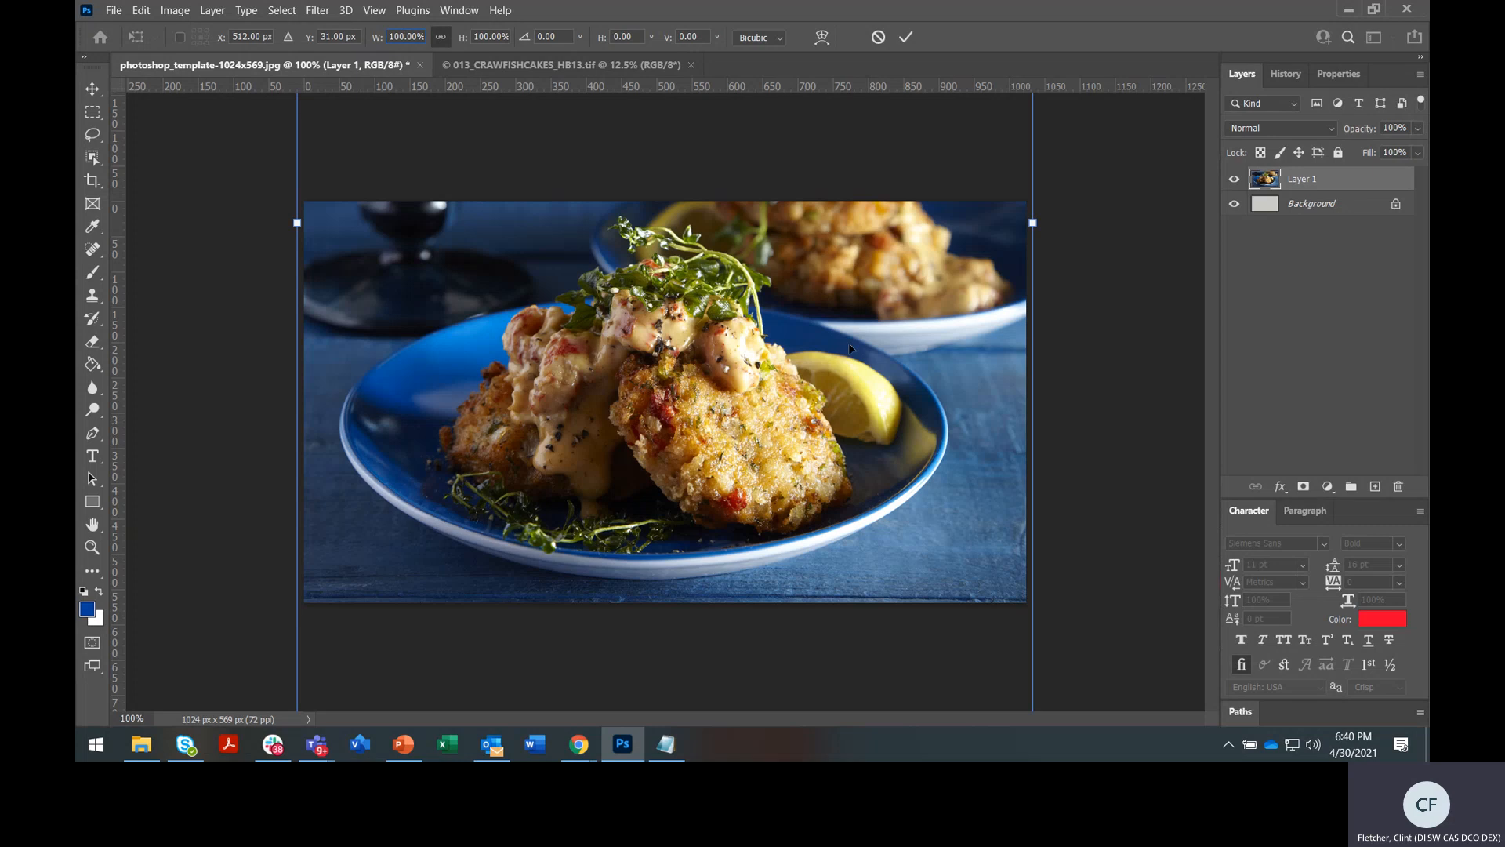
key("Return")
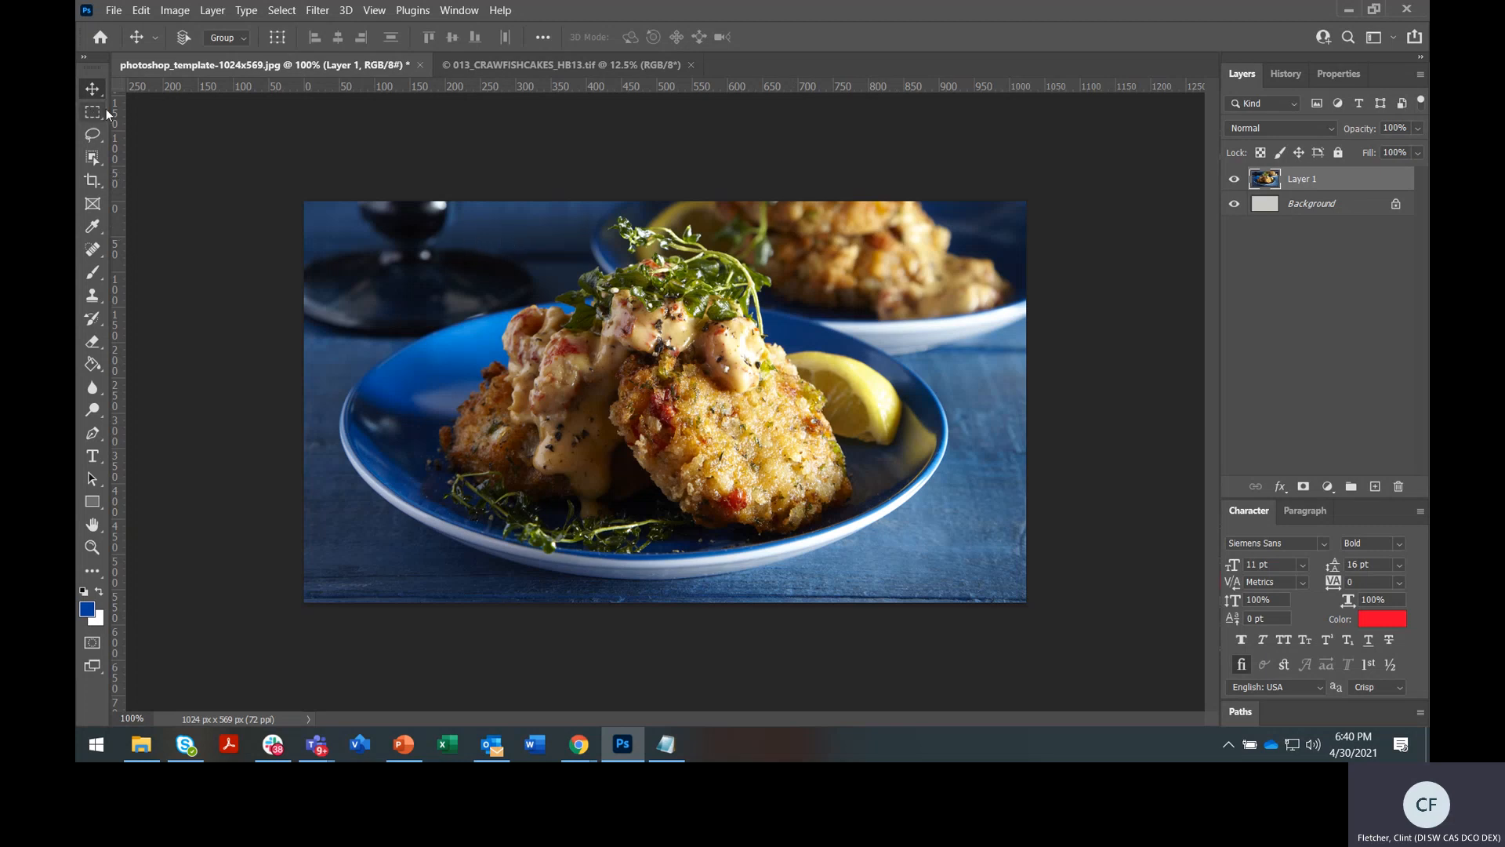
left_click(114, 11)
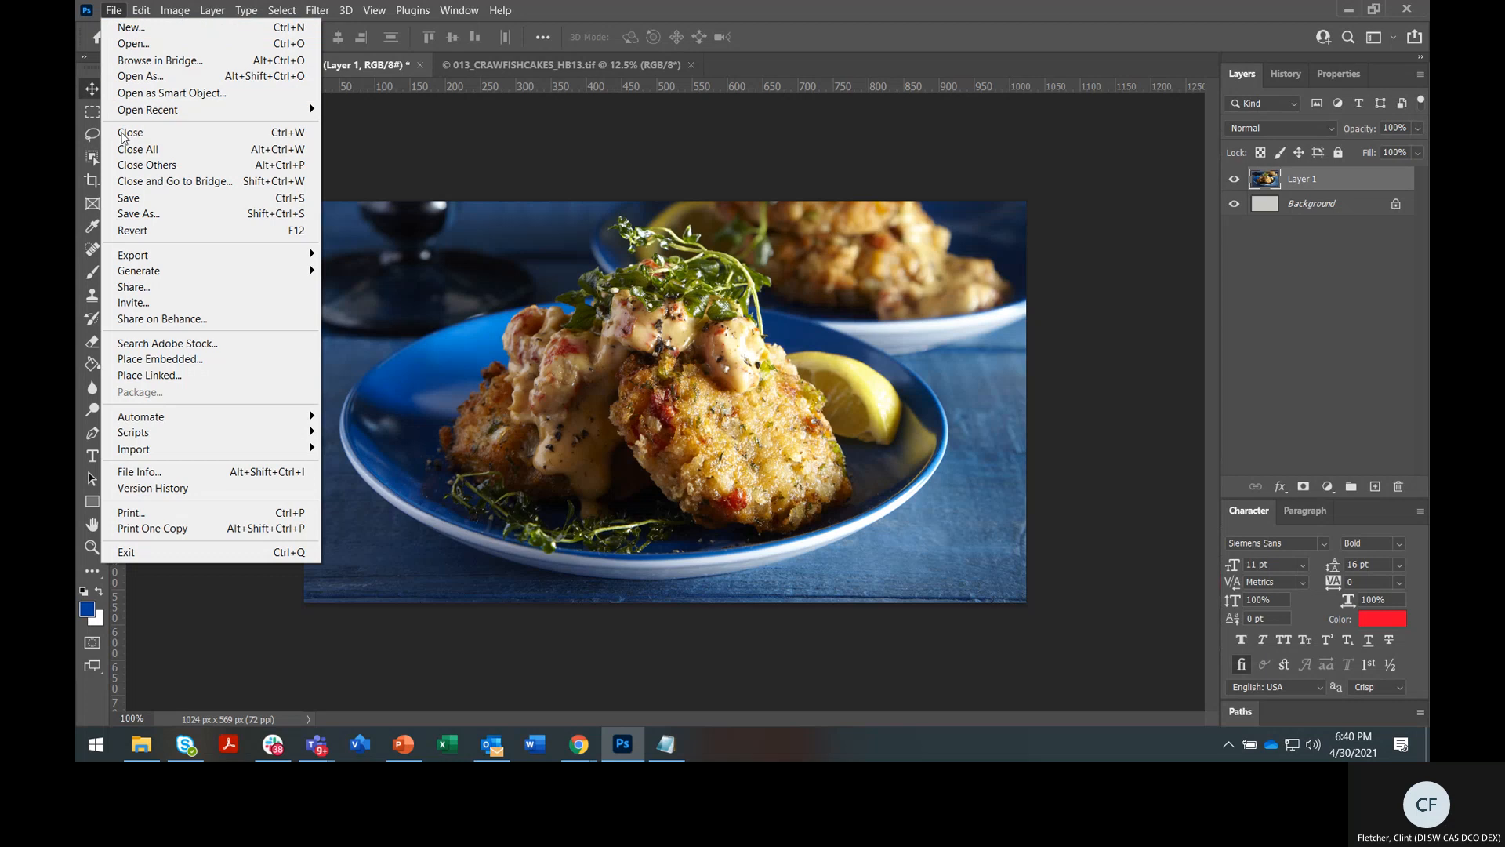
mouse_move(151, 259)
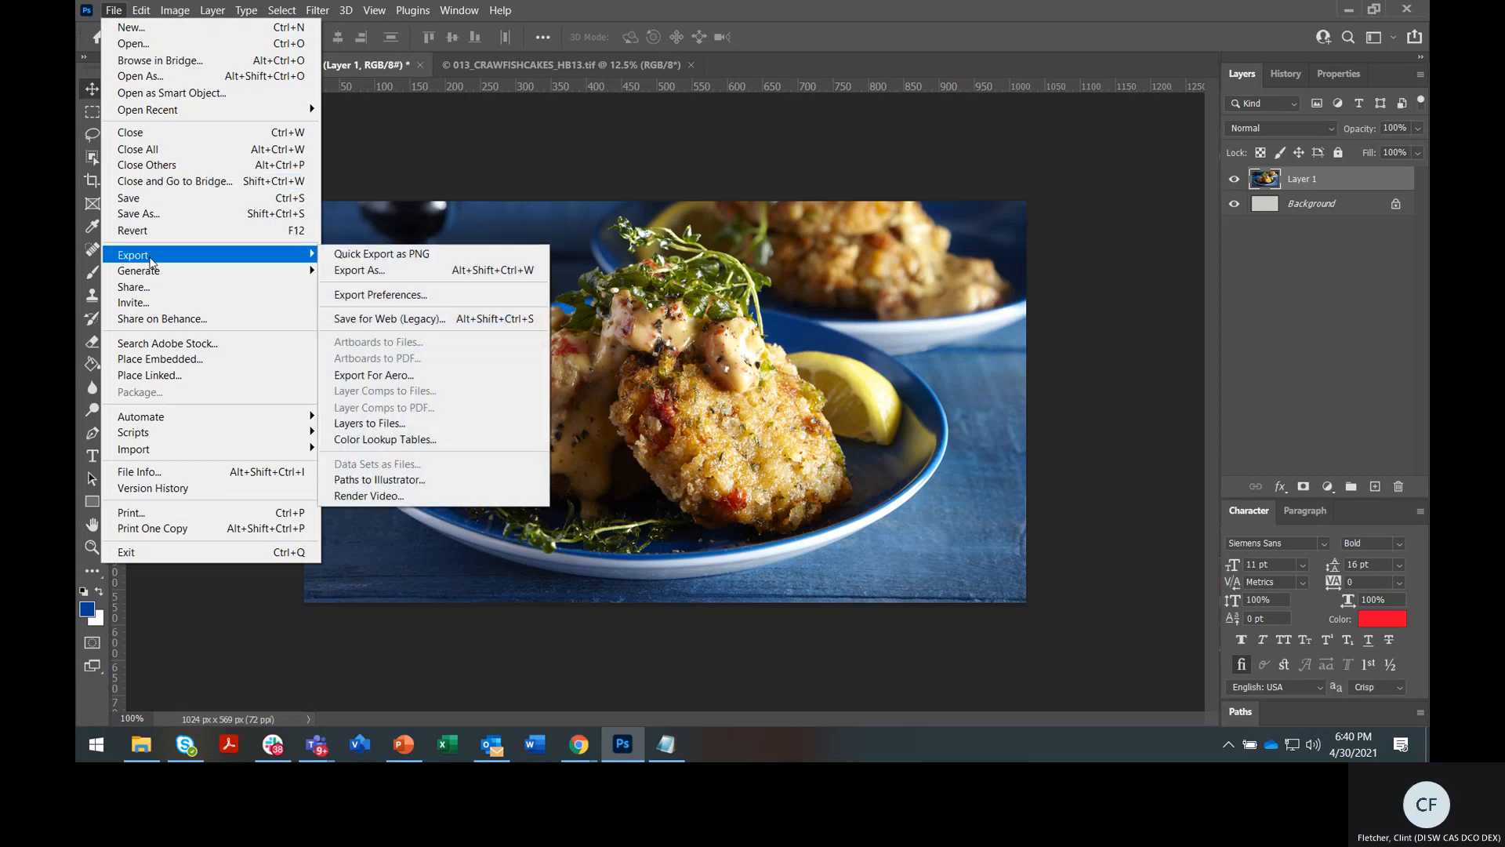
left_click(422, 320)
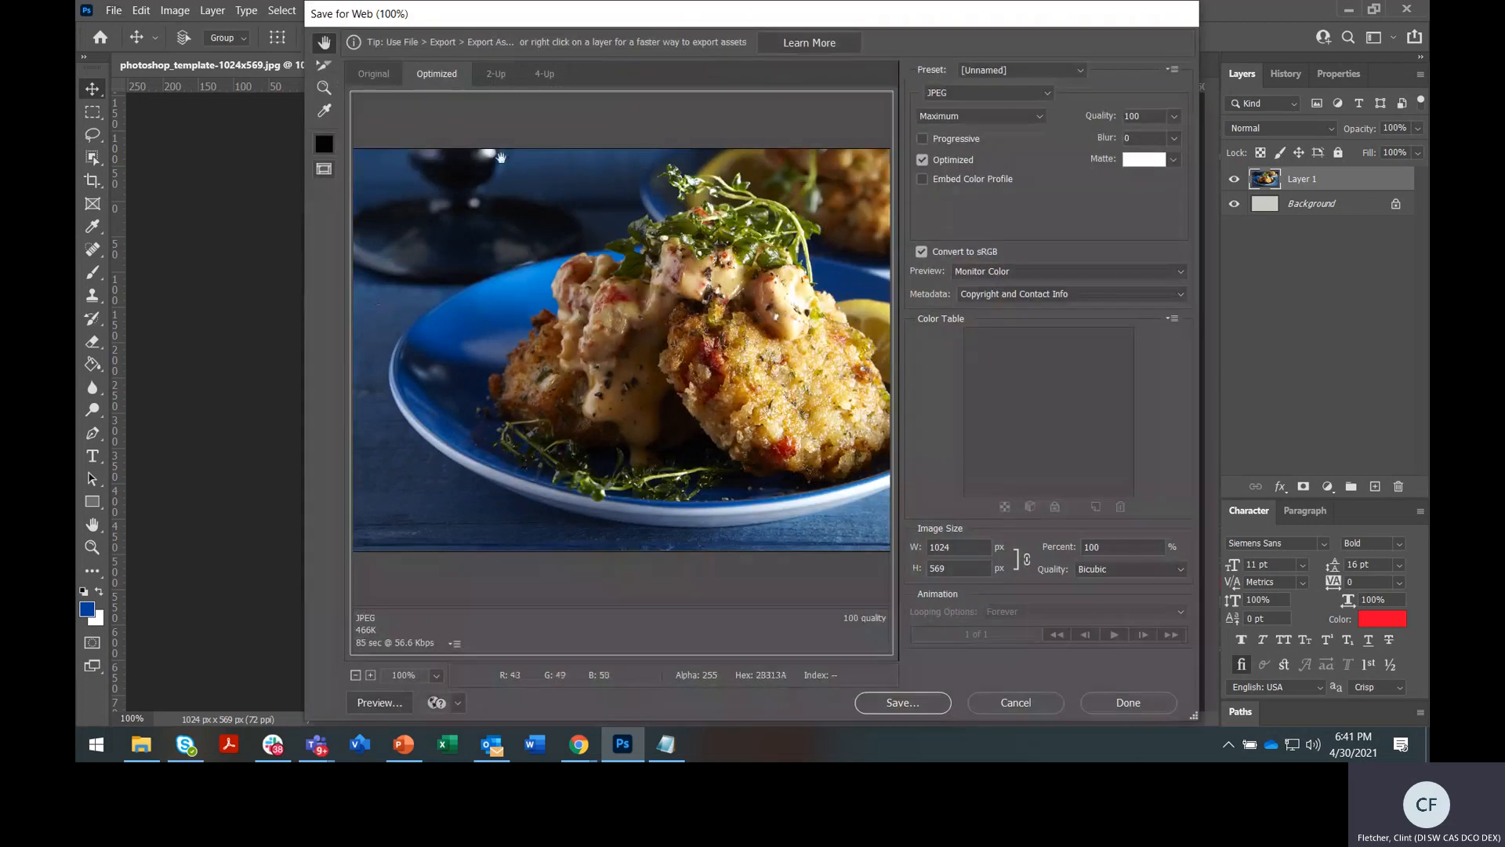
left_click_drag(656, 17, 551, 22)
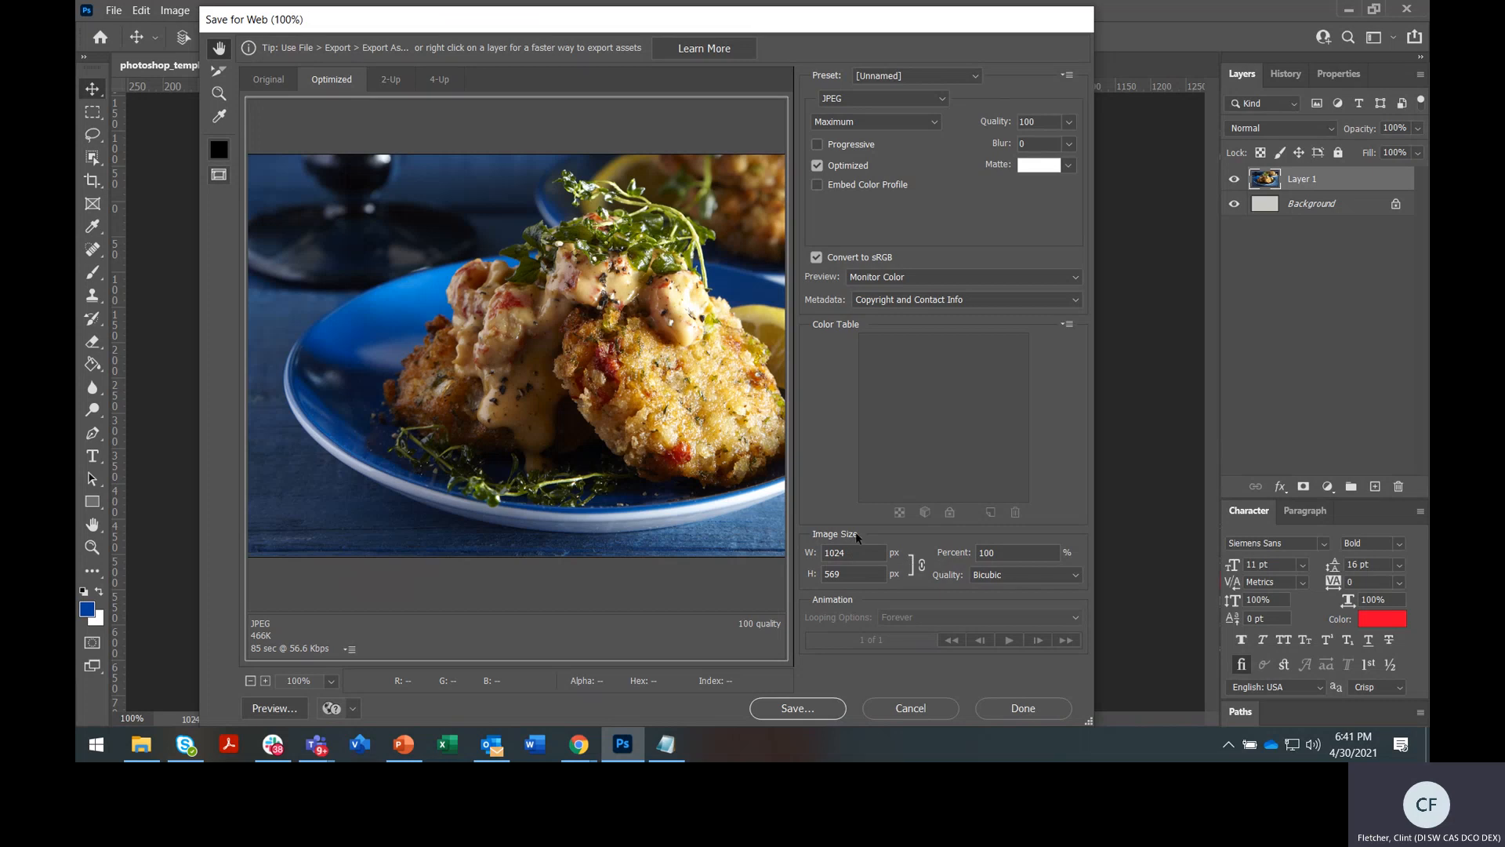
Set the Save for Web JPEG quality to Very High (80) and proceed to saving
left_click_drag(847, 558, 820, 563)
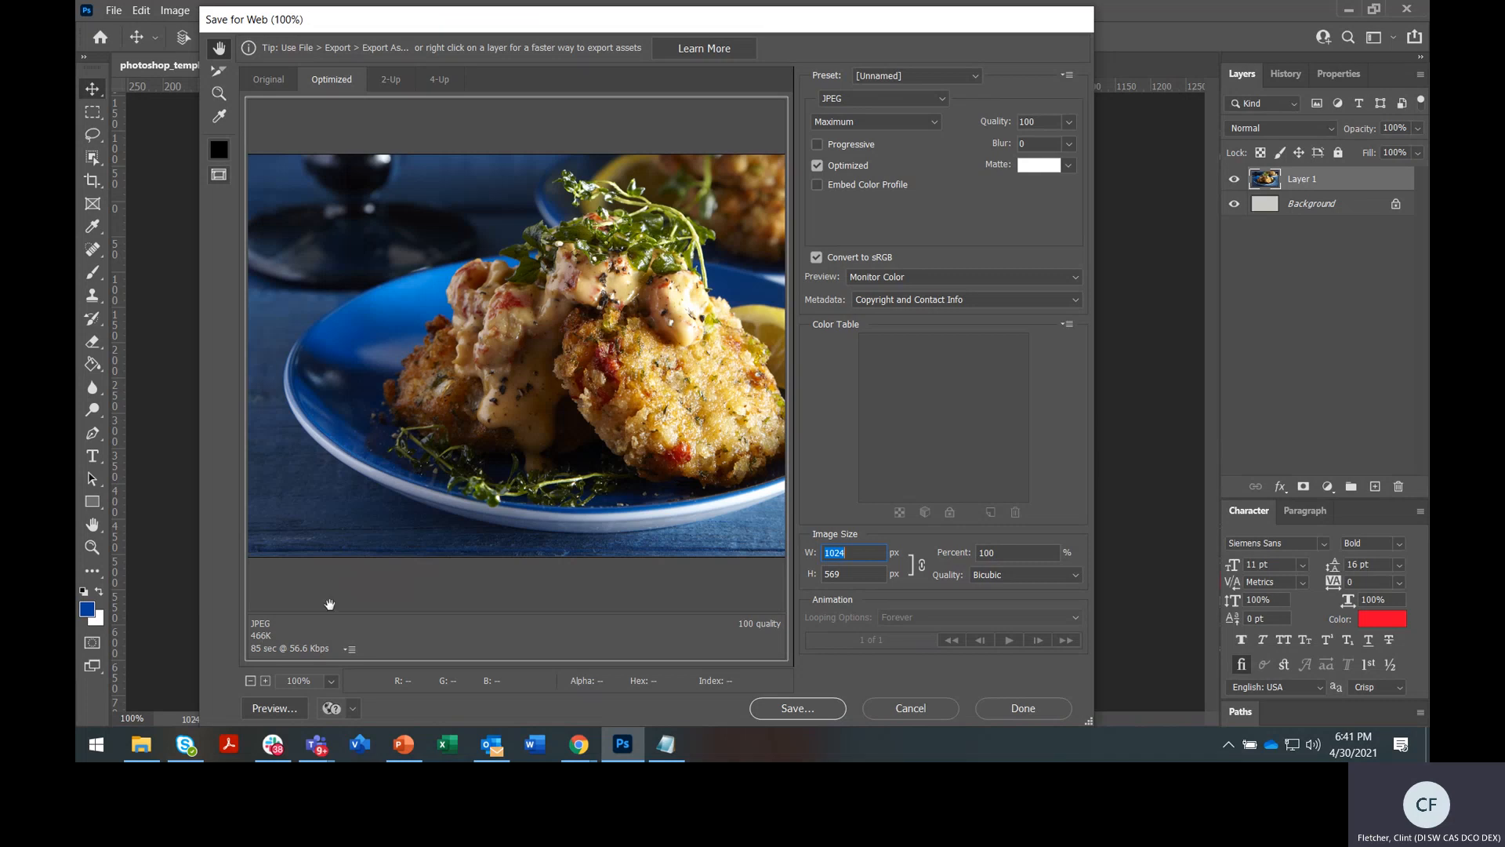
left_click(922, 127)
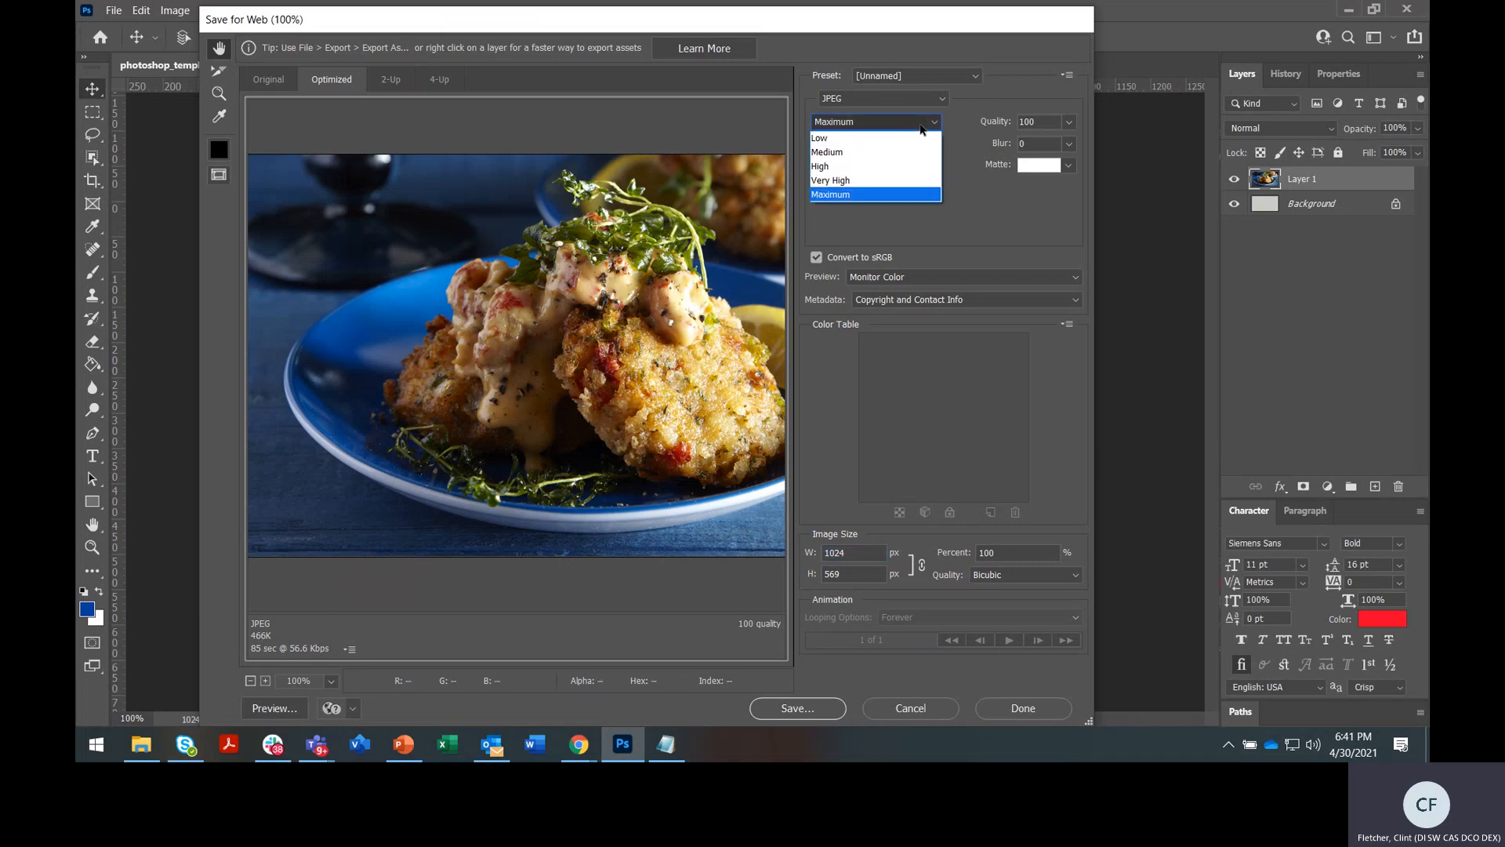
left_click(897, 182)
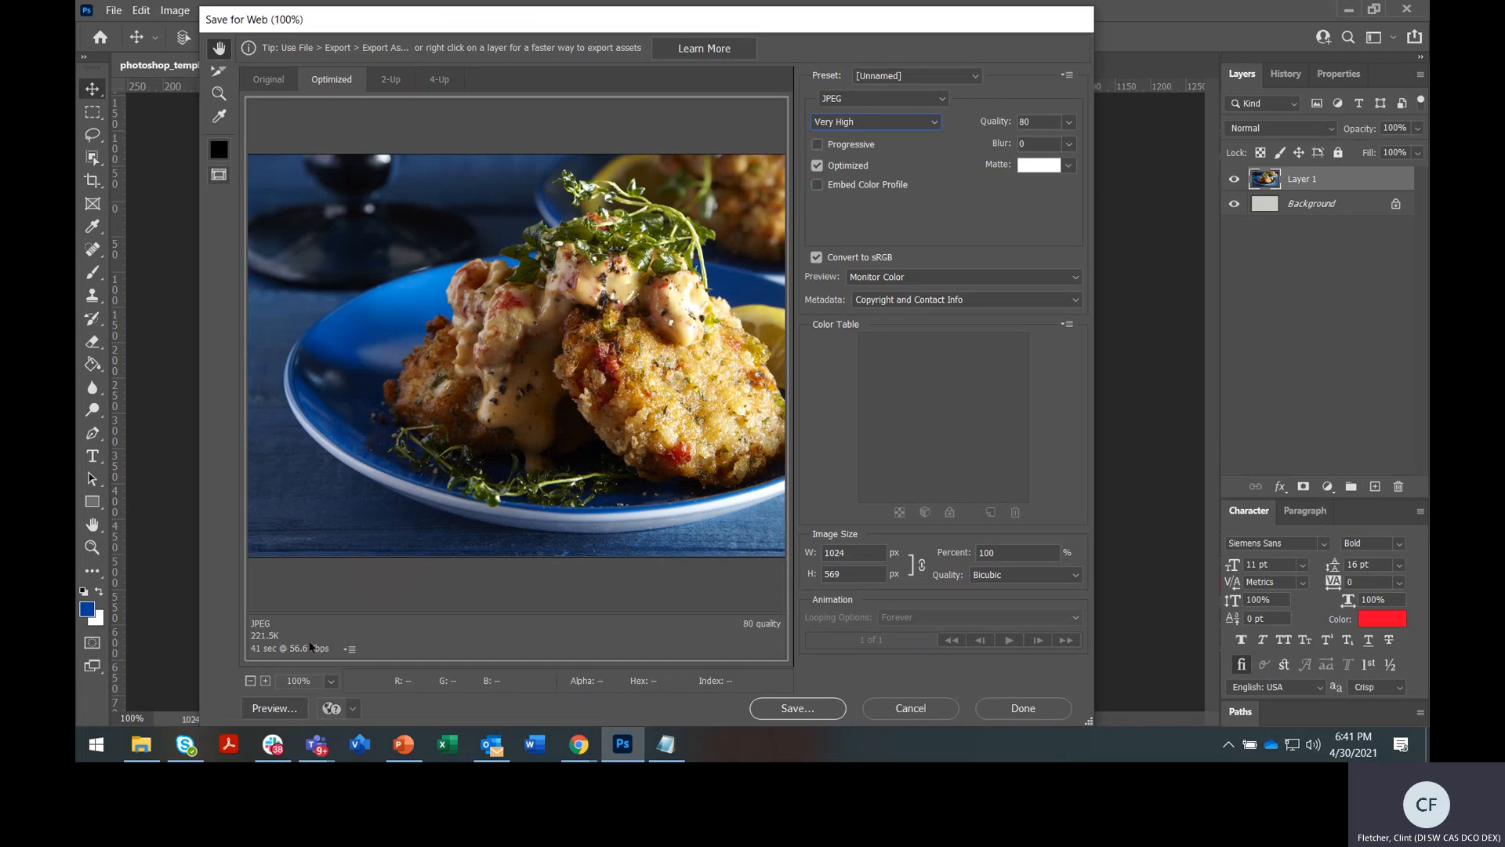
left_click(797, 707)
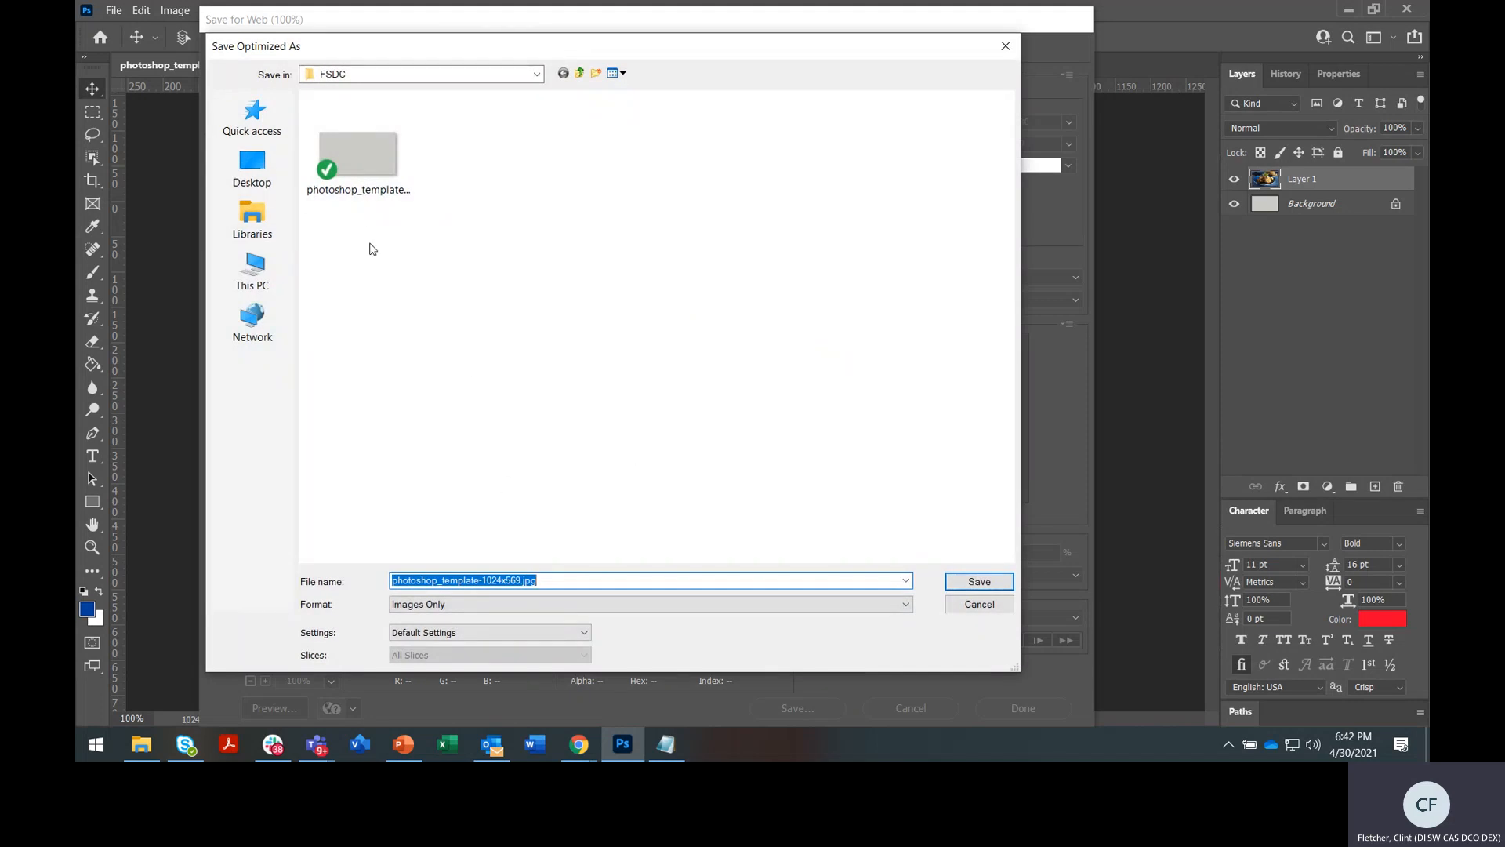
Save the optimized JPEG into FSDC as crab+cake_1.jpg
left_click(466, 581)
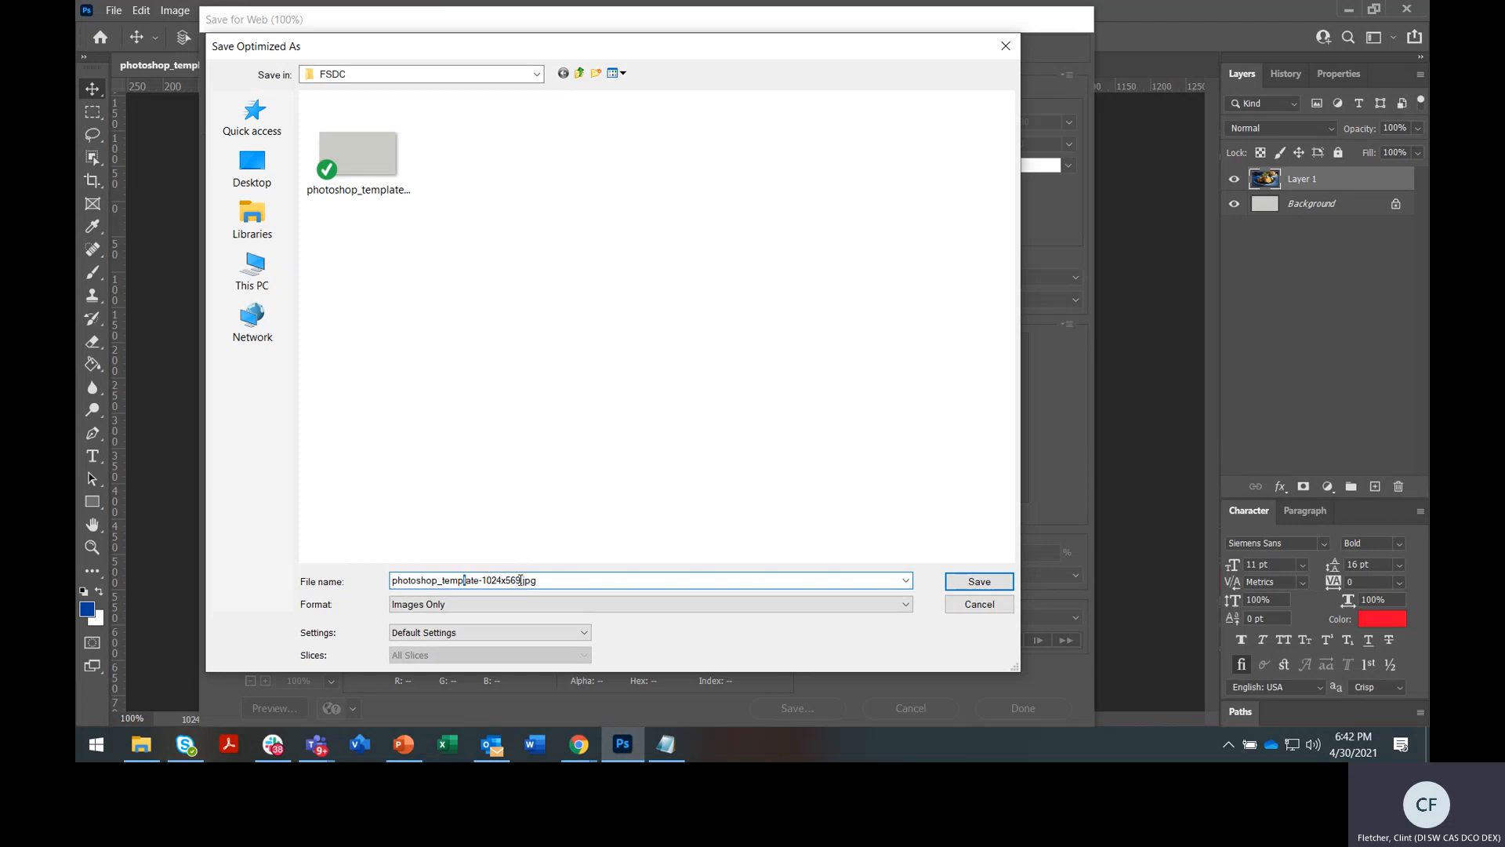
left_click_drag(520, 580, 371, 584)
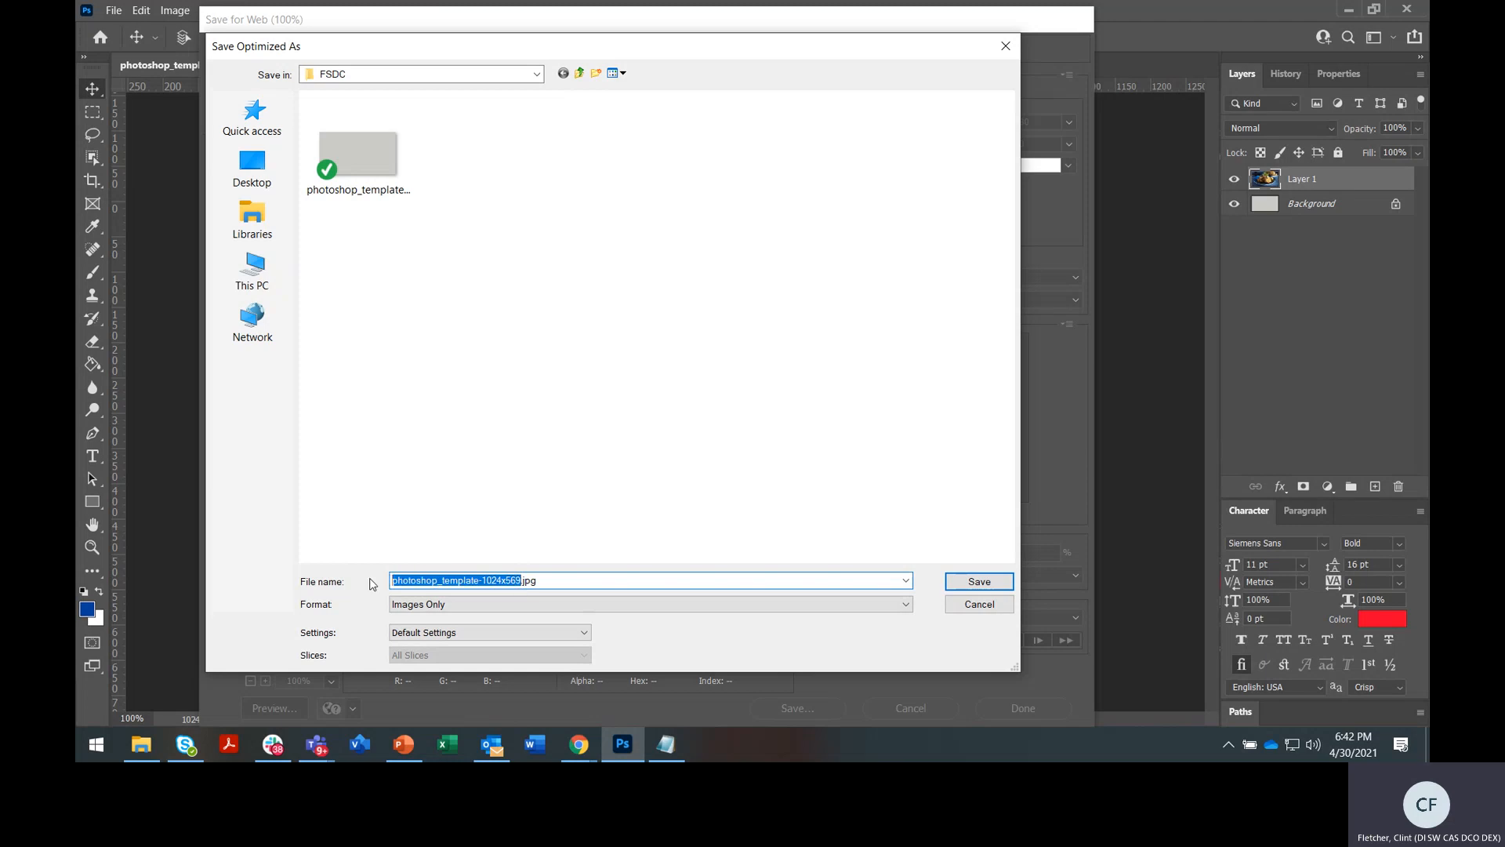
type("crab")
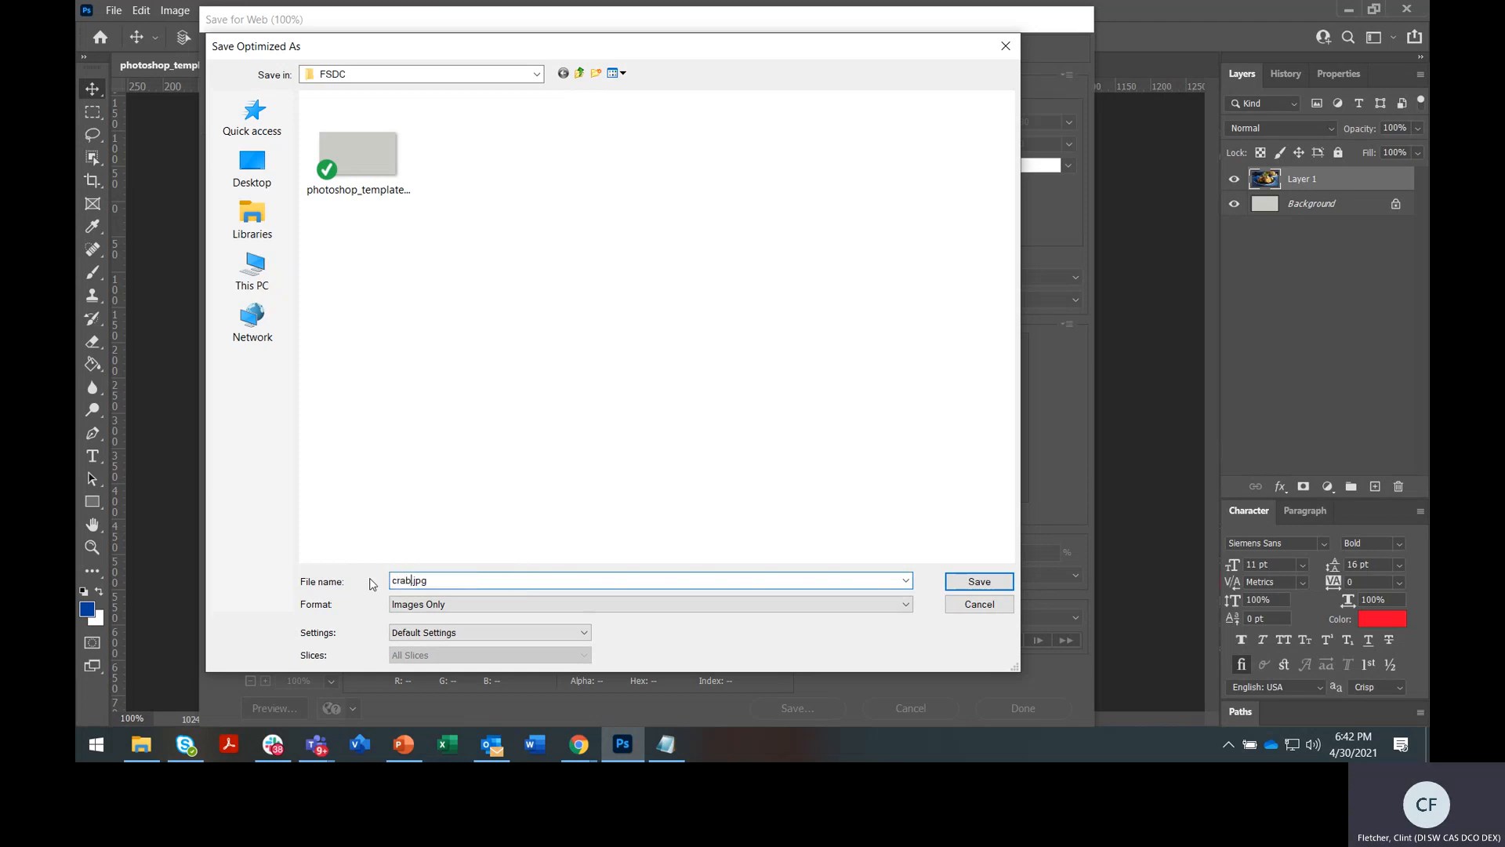
type("+cake_1")
left_click(990, 581)
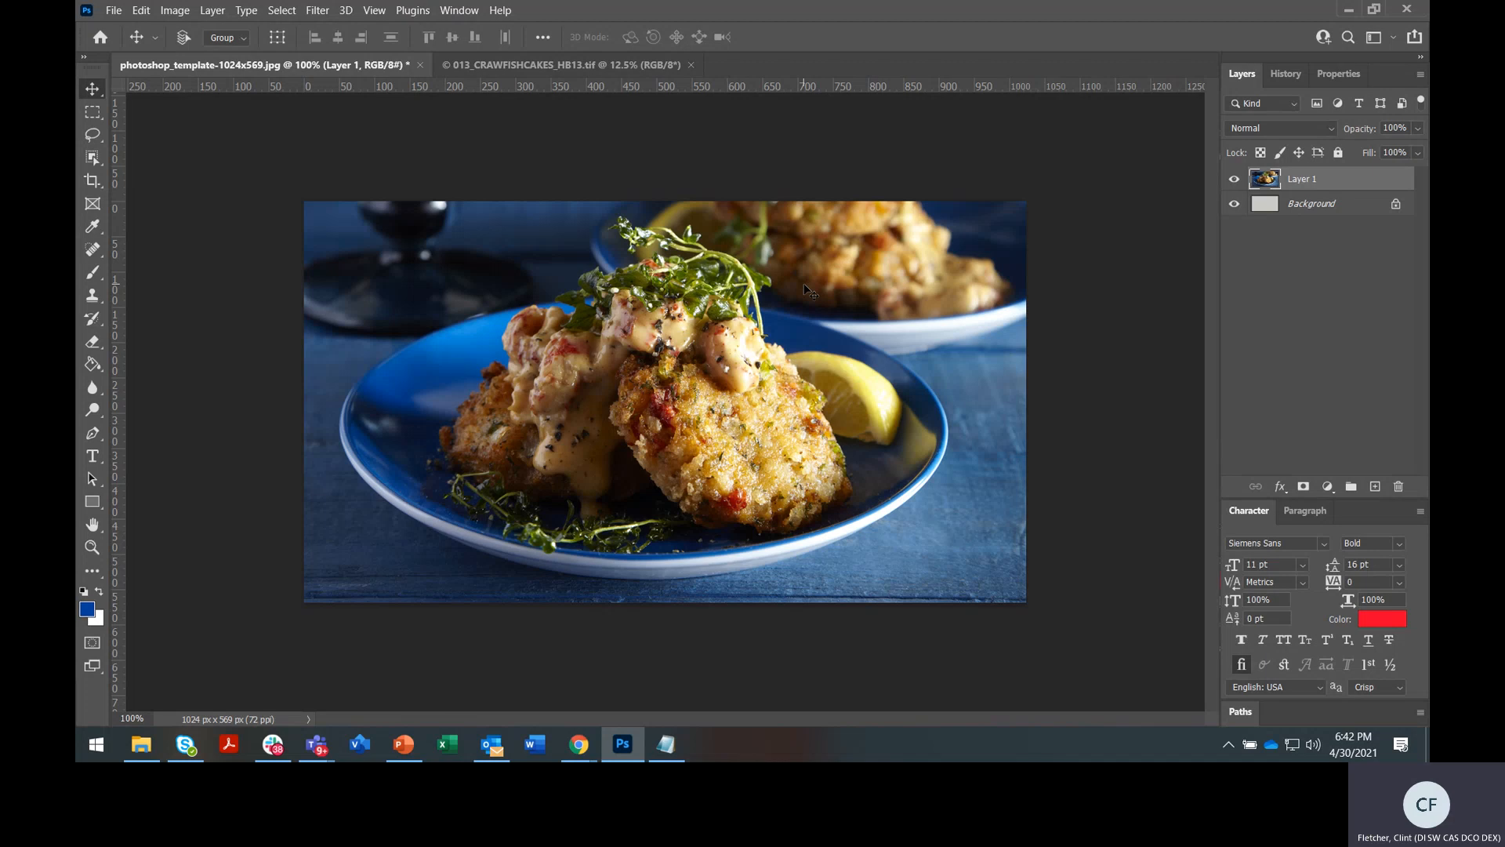
Check the original crawfish TIF, then delete Layer 1 from the template's Layers panel
left_click(576, 67)
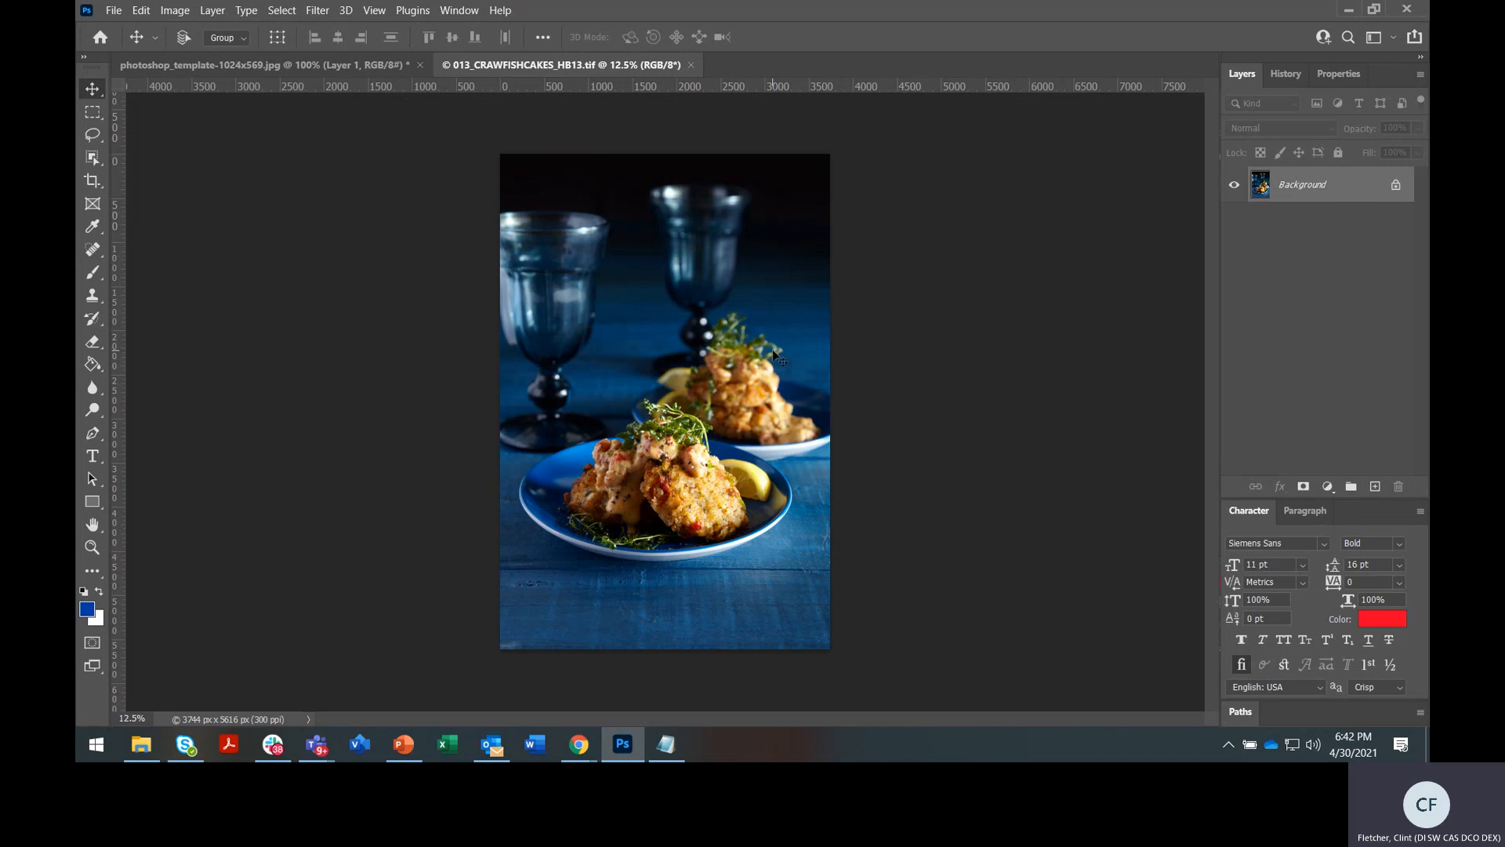
left_click(344, 66)
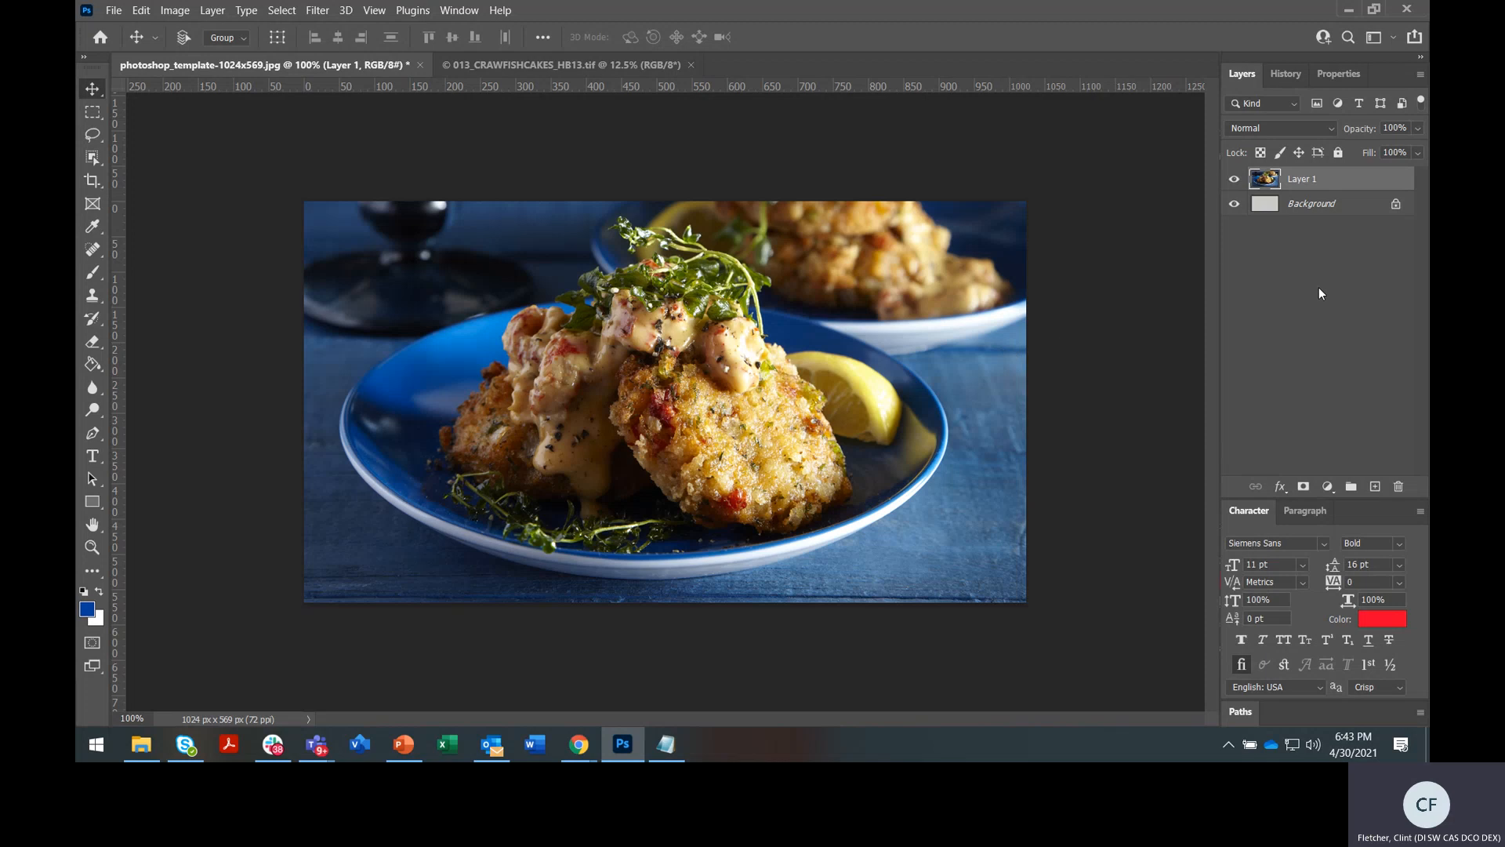
left_click_drag(1338, 182, 1395, 486)
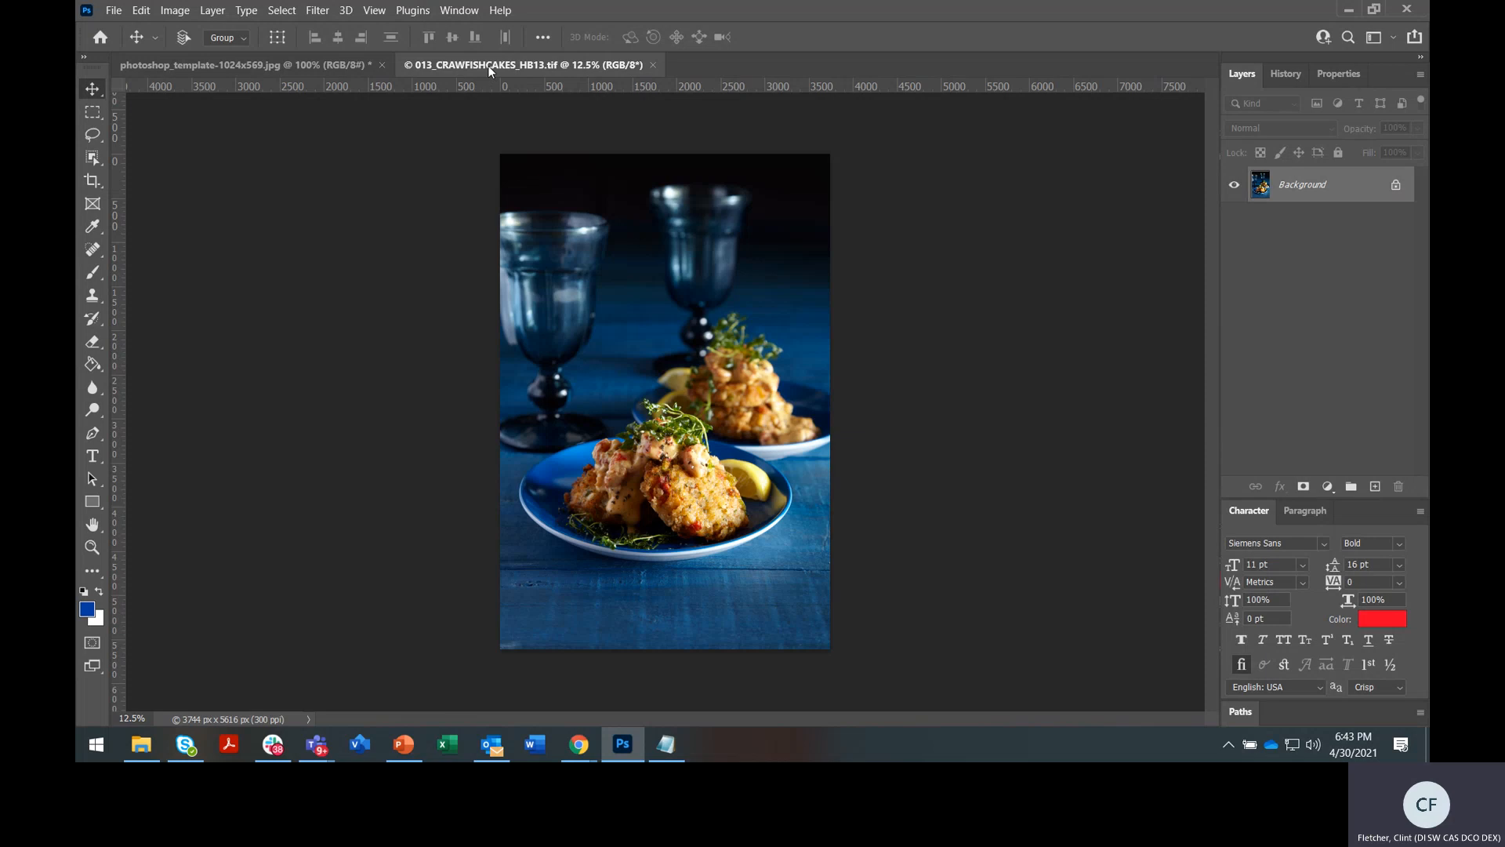
Float the CRAWFISHCAKES photo and drag it onto the template as a new Layer 1
left_click_drag(488, 64, 598, 152)
left_click_drag(749, 158, 882, 130)
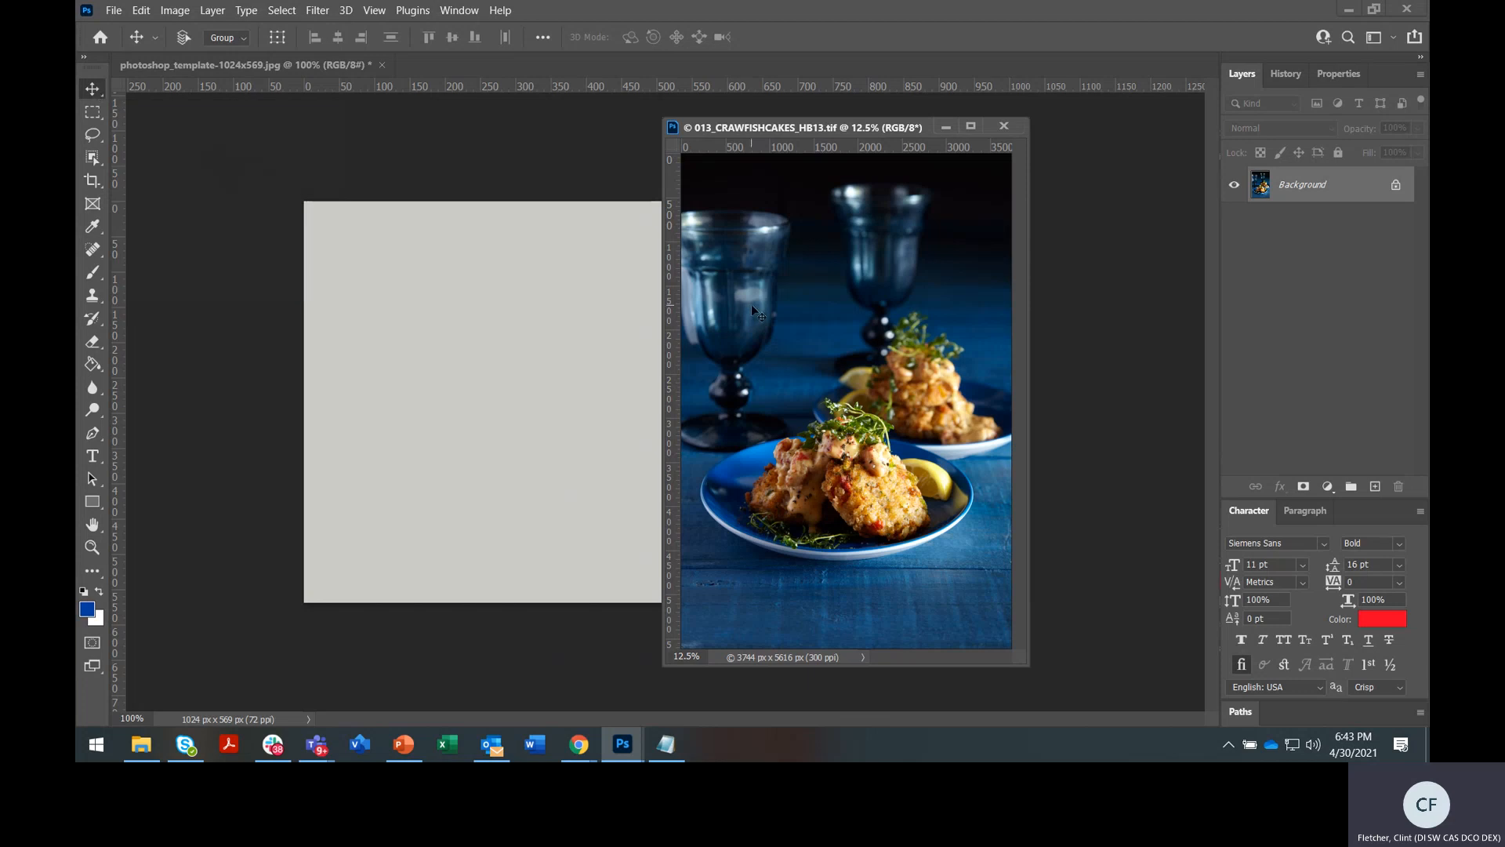
left_click_drag(752, 308, 538, 308)
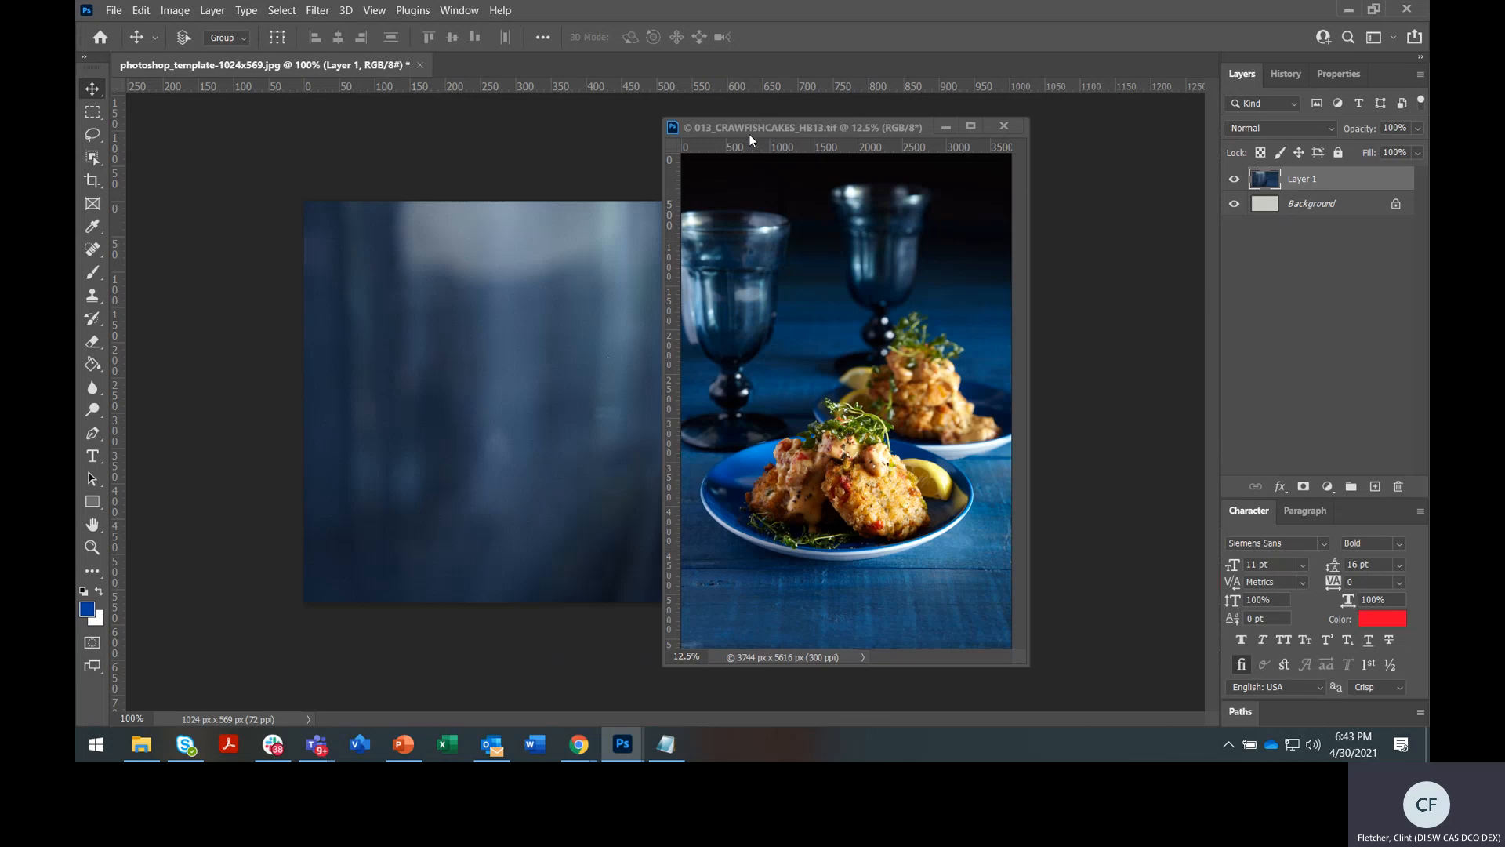
left_click_drag(749, 133, 876, 135)
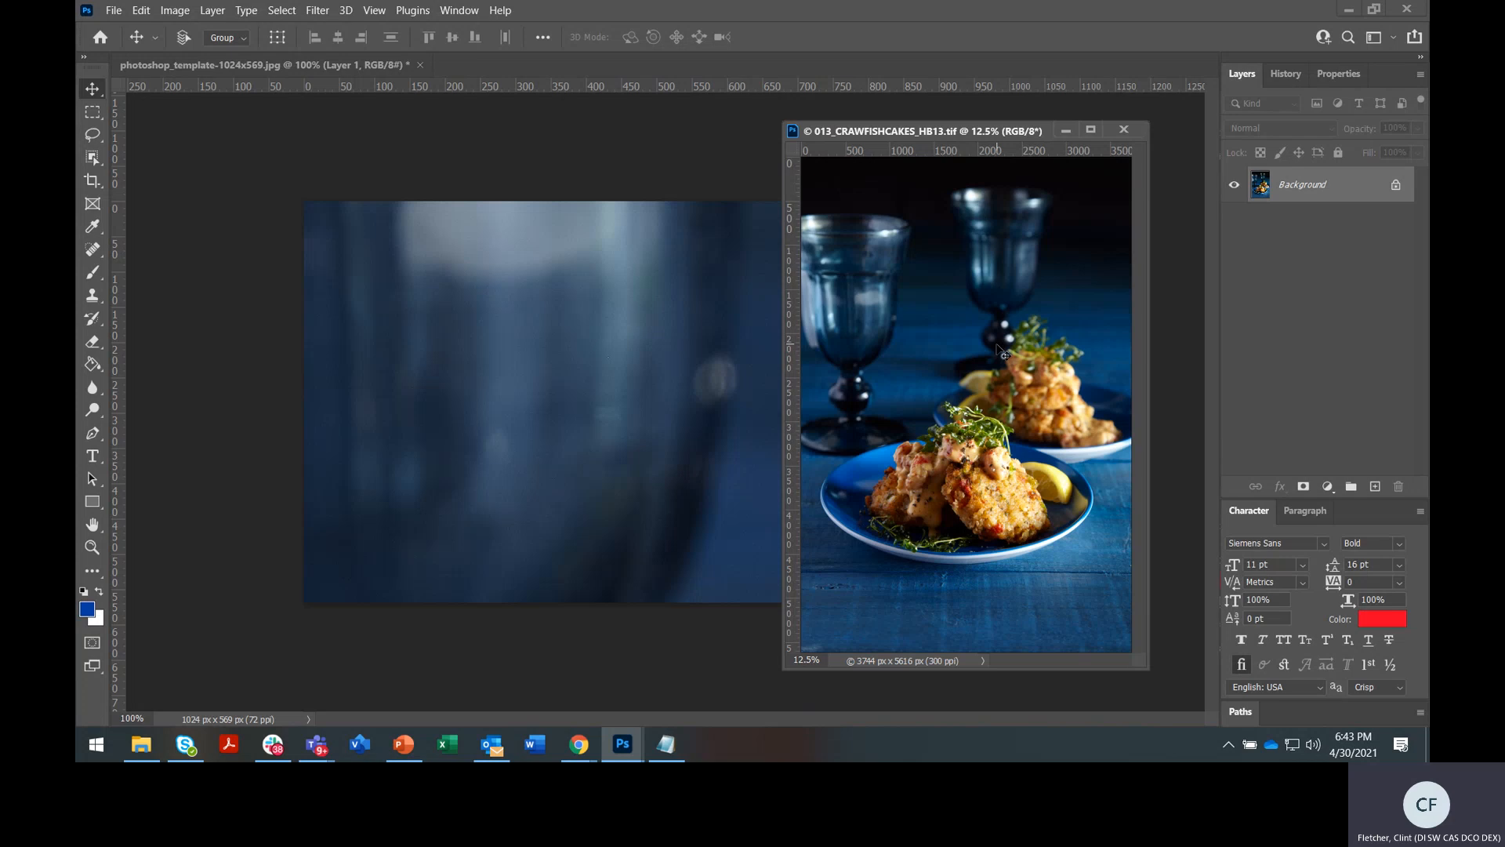
left_click_drag(892, 132, 848, 111)
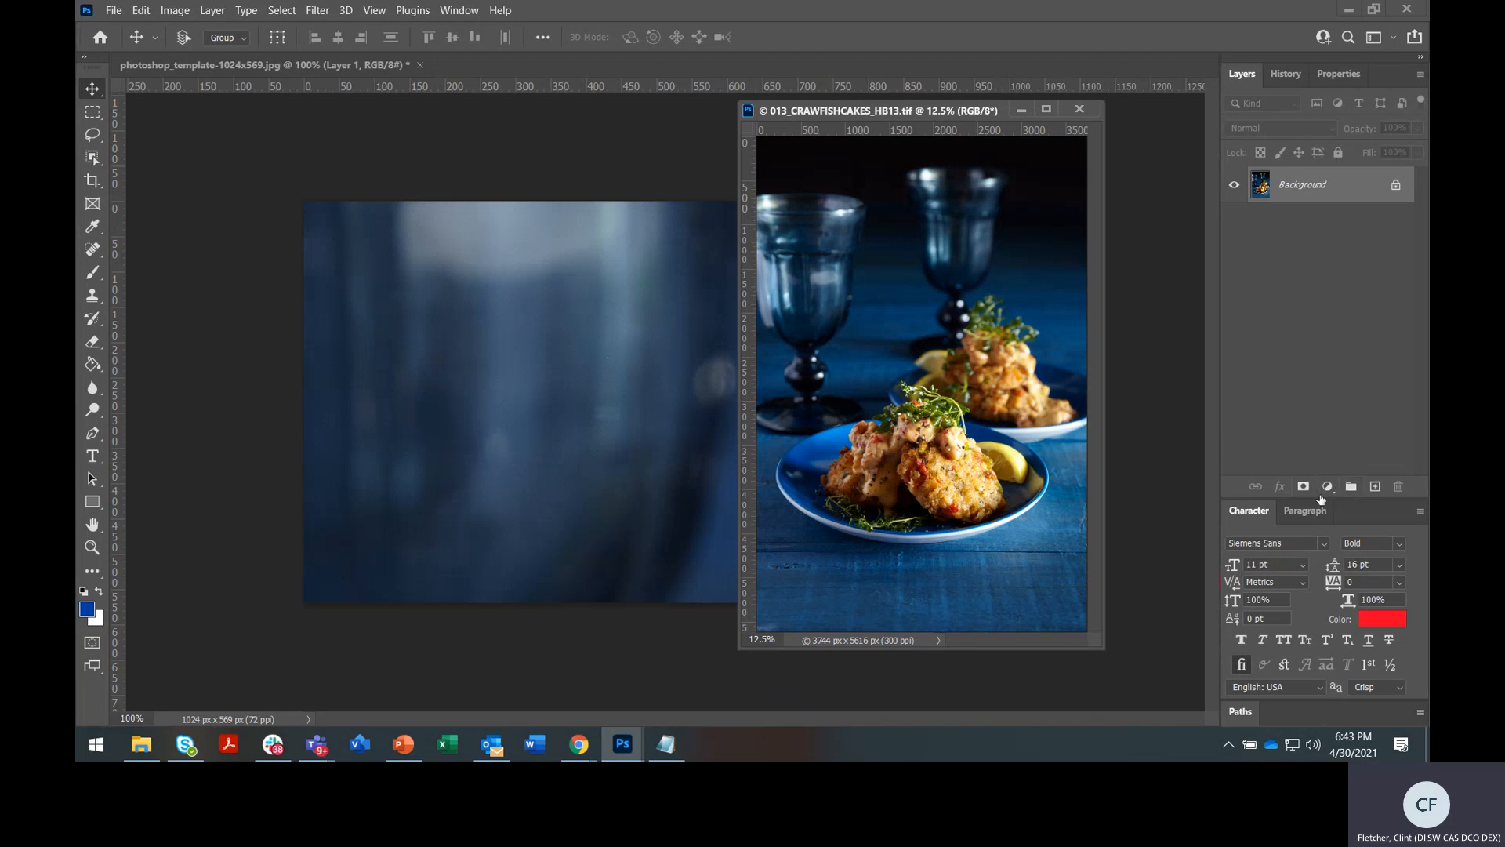
Apply the Bas Relief sketch filter to the crawfish photo and drag the result into the template
left_click(318, 10)
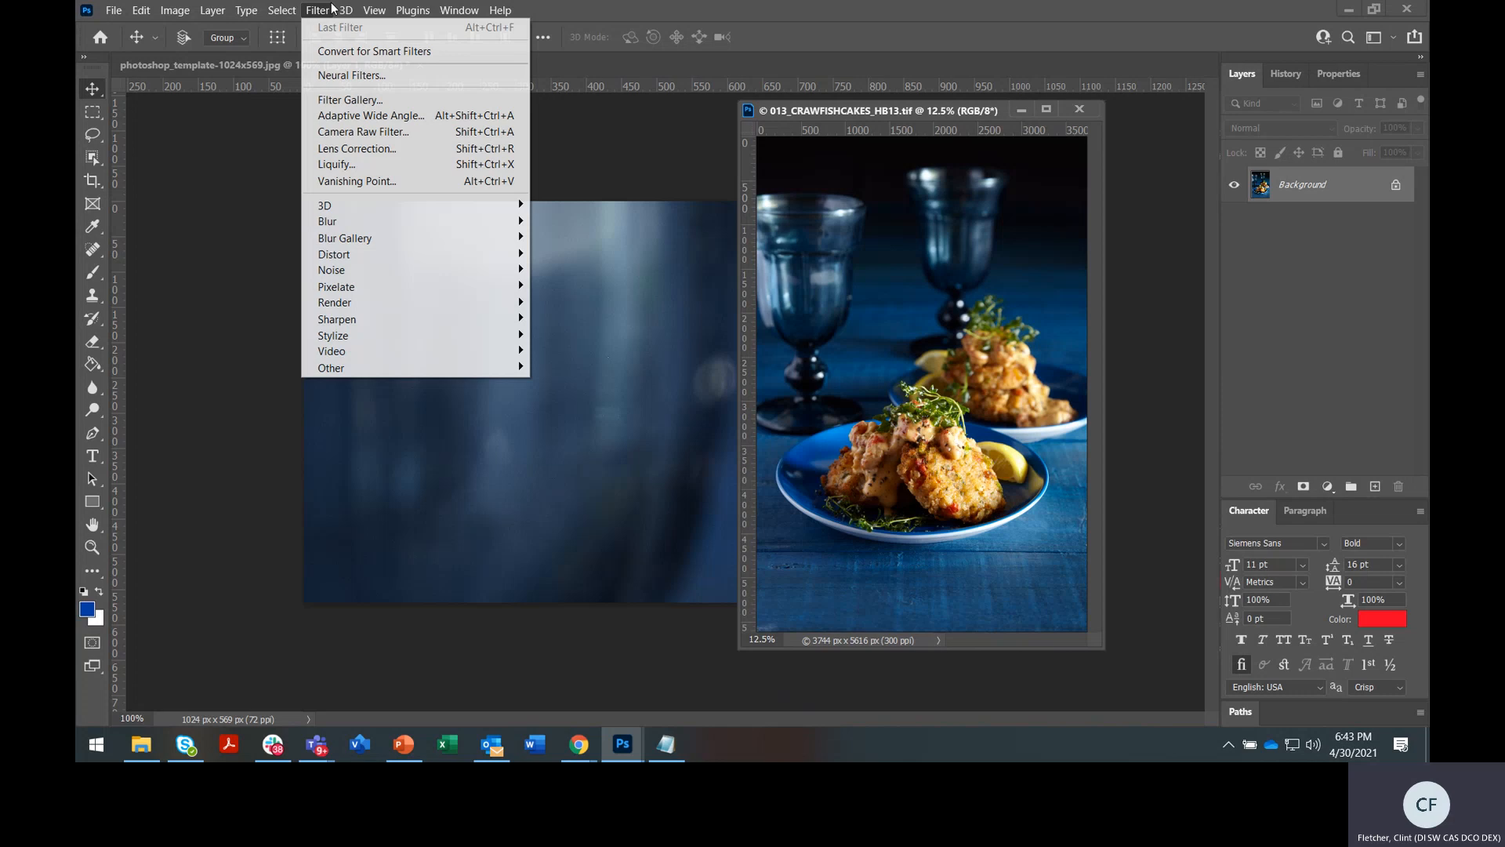
left_click(363, 105)
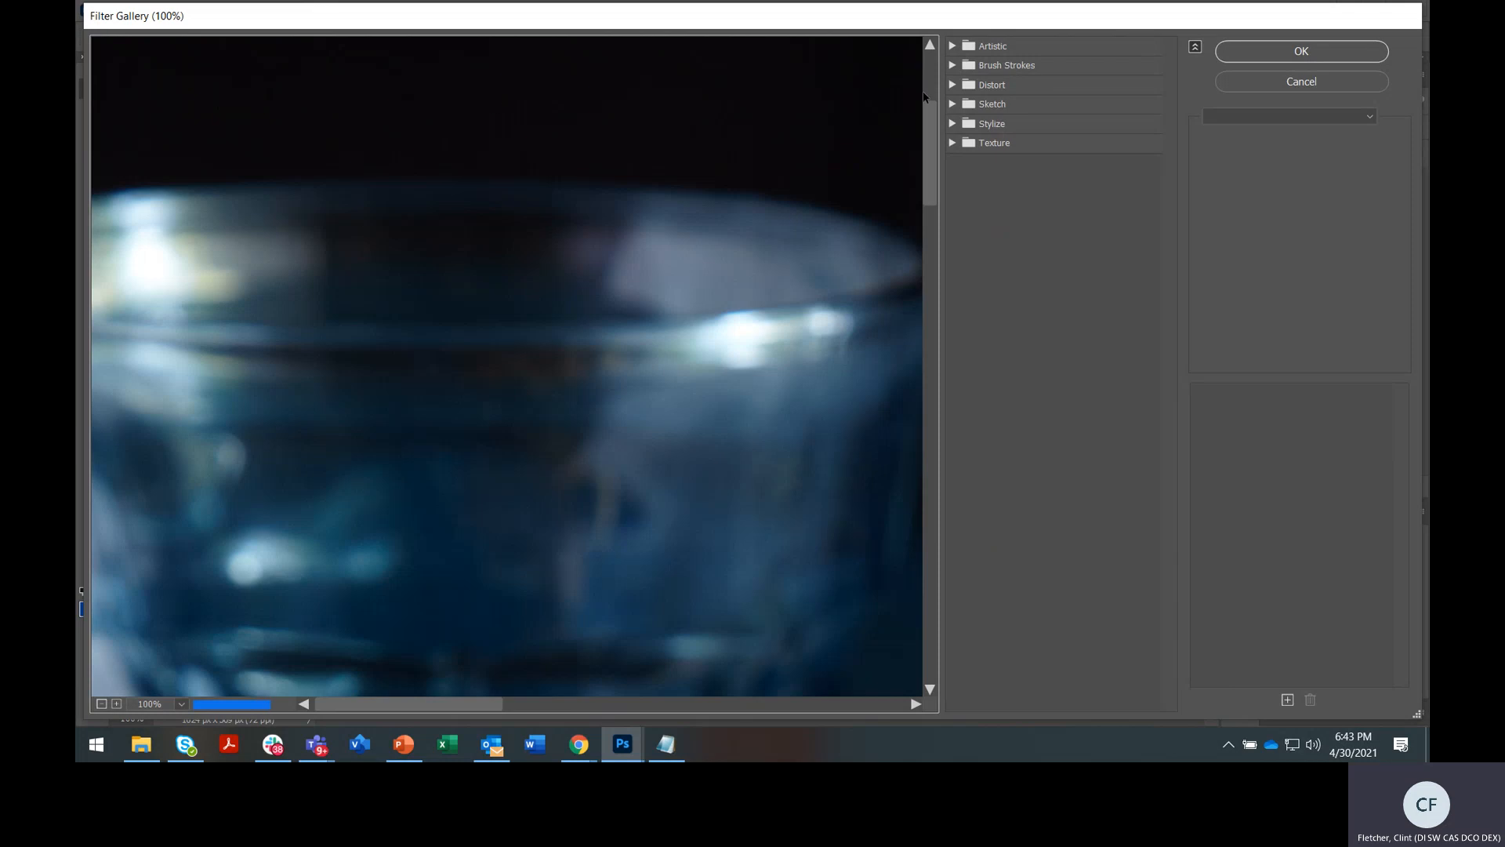
left_click(952, 66)
left_click(958, 100)
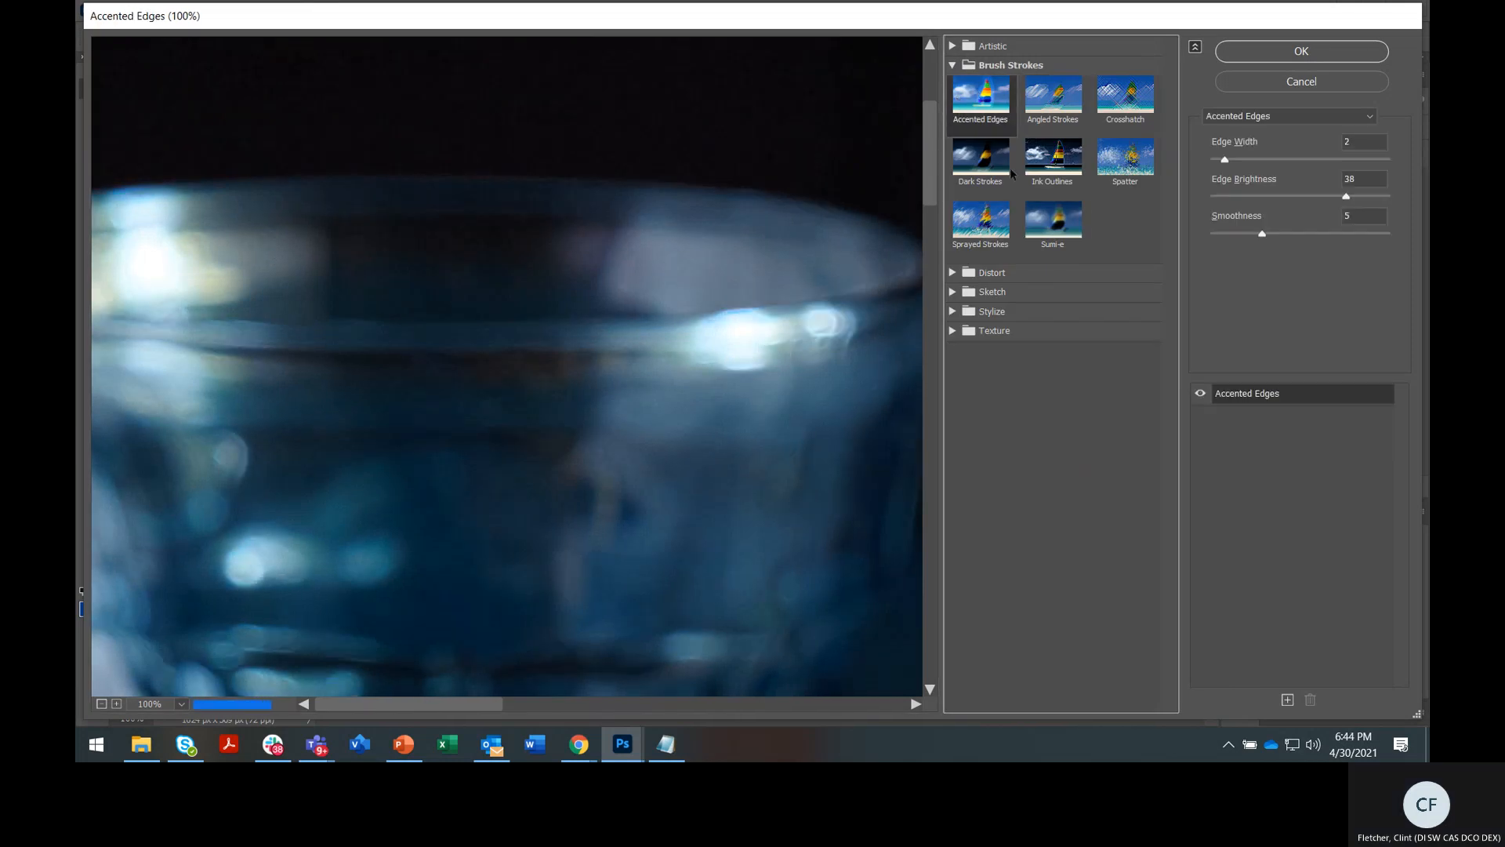
left_click(952, 292)
left_click(981, 326)
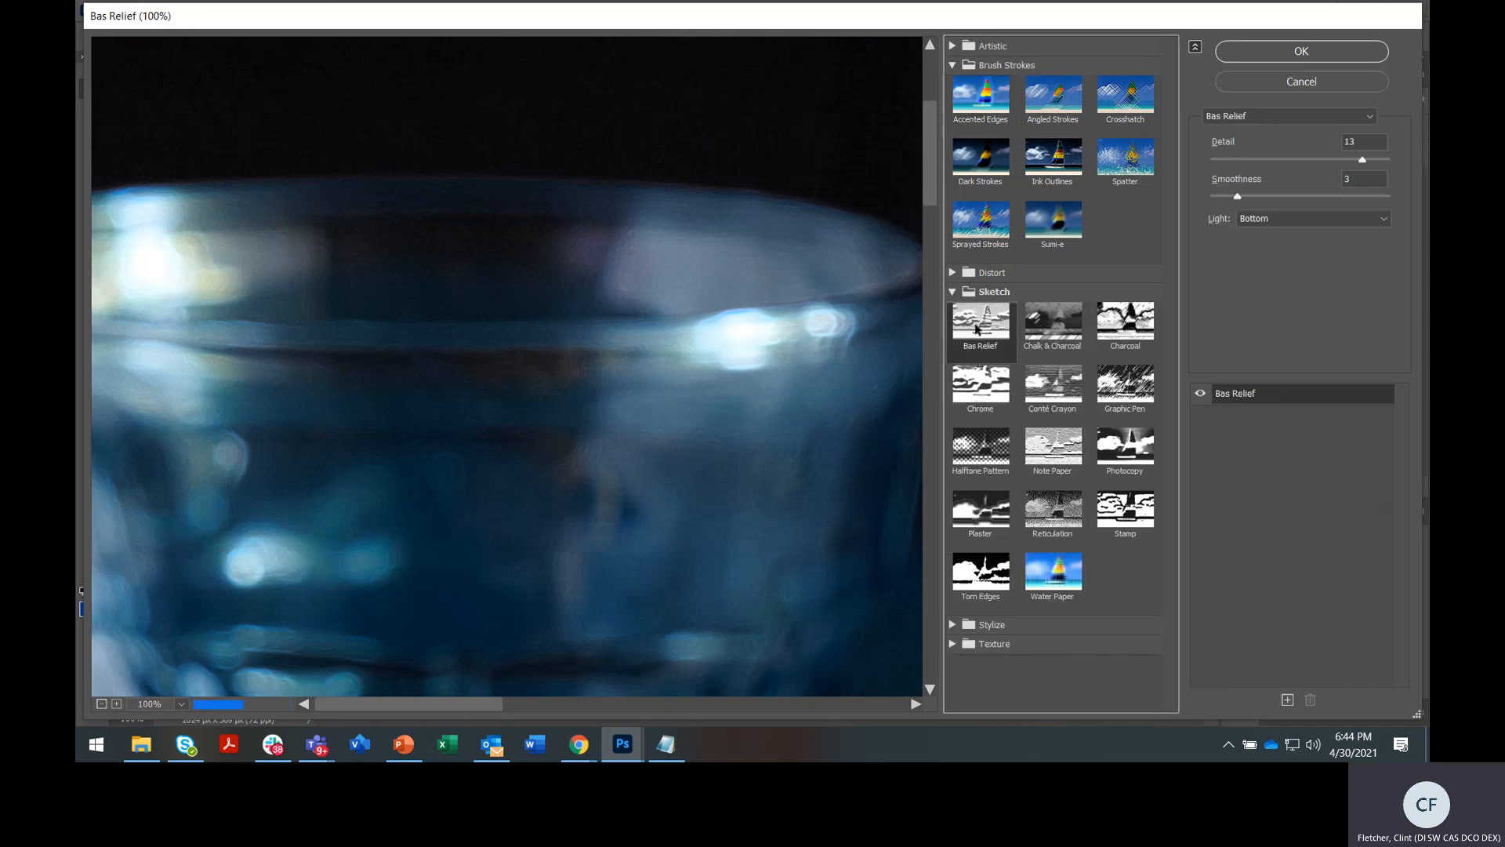
left_click(1253, 54)
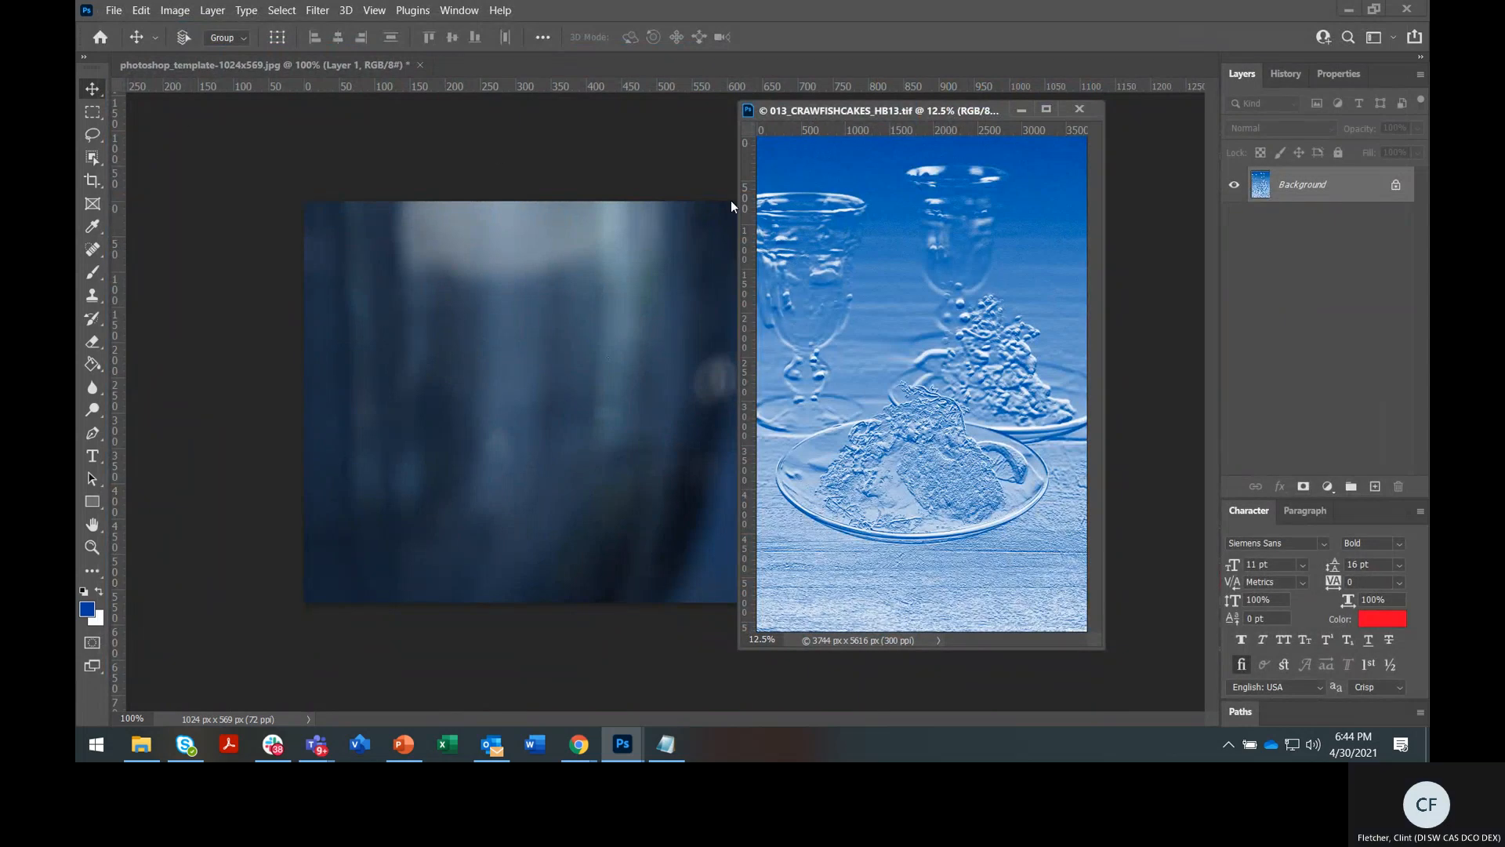
left_click_drag(824, 253, 638, 356)
In the template, rename Layer 1 to 'image 1' and Layer 2 to 'image 2'
left_click_drag(813, 101, 750, 64)
left_click(387, 66)
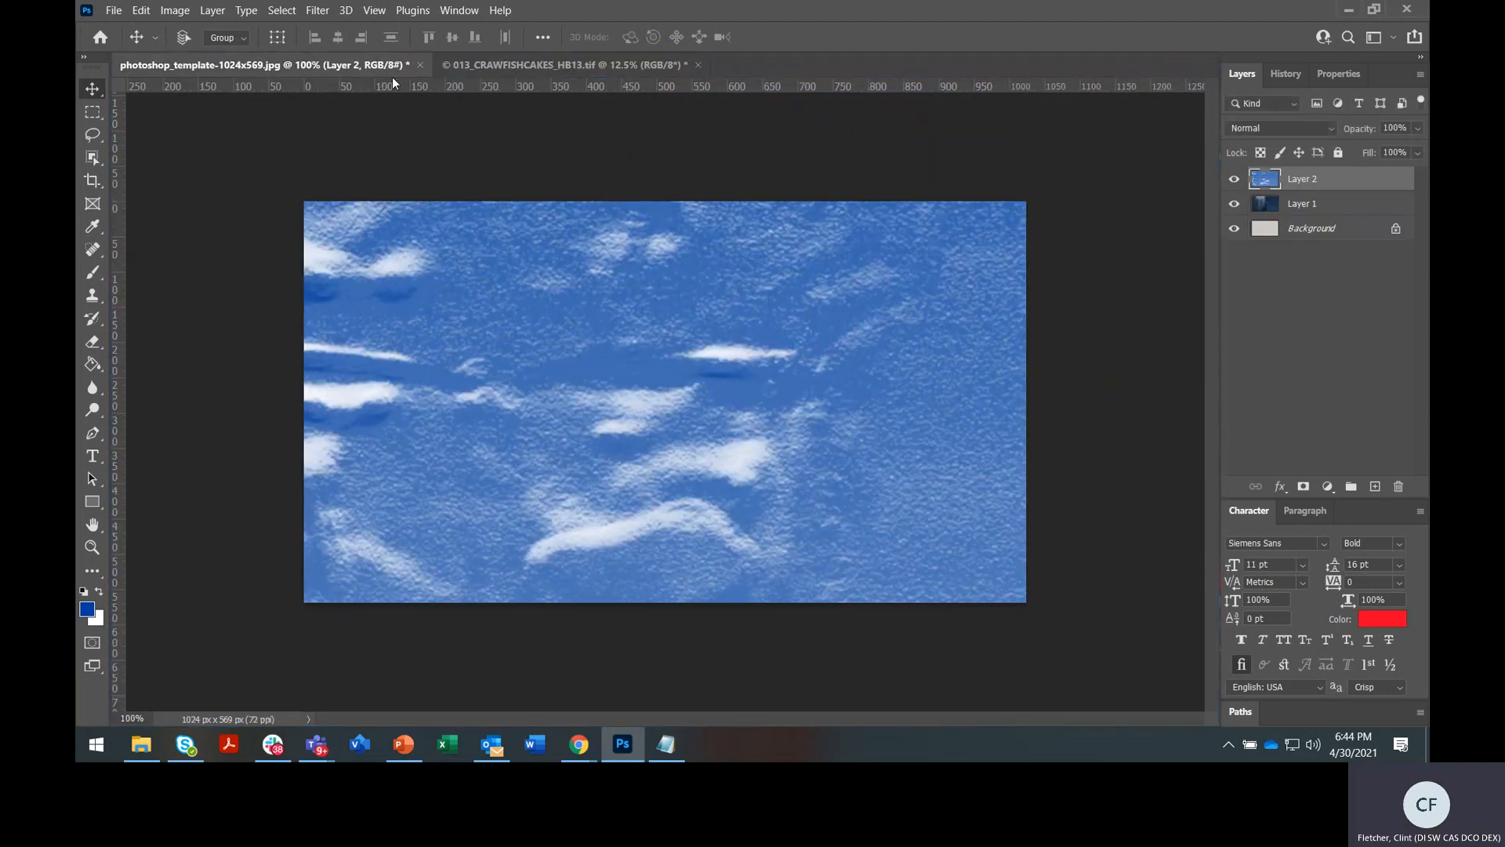
left_click(1325, 217)
double_click(1298, 204)
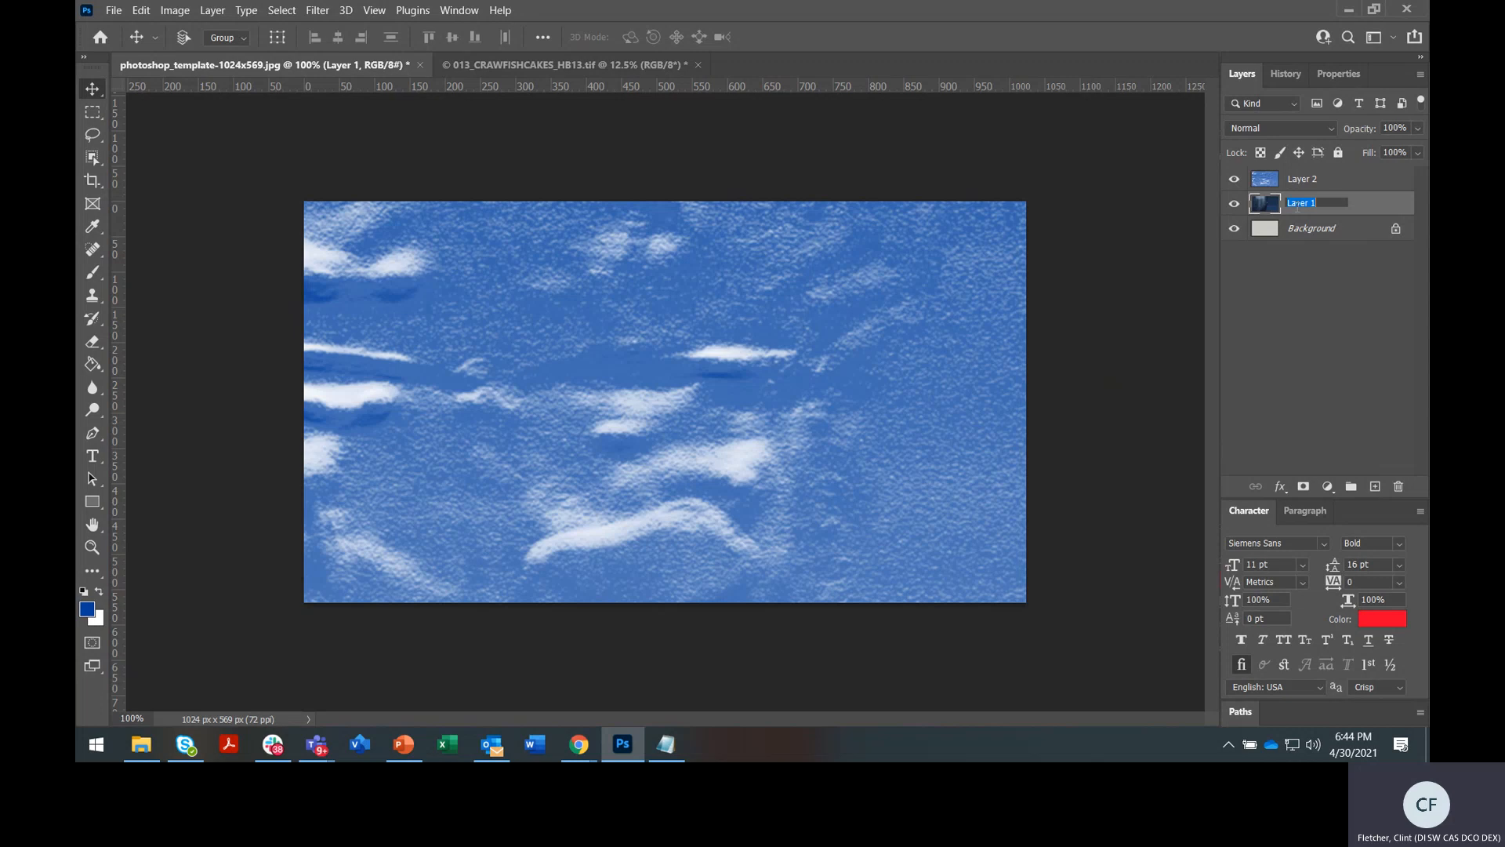
type("image 1")
key("Return")
double_click(1303, 178)
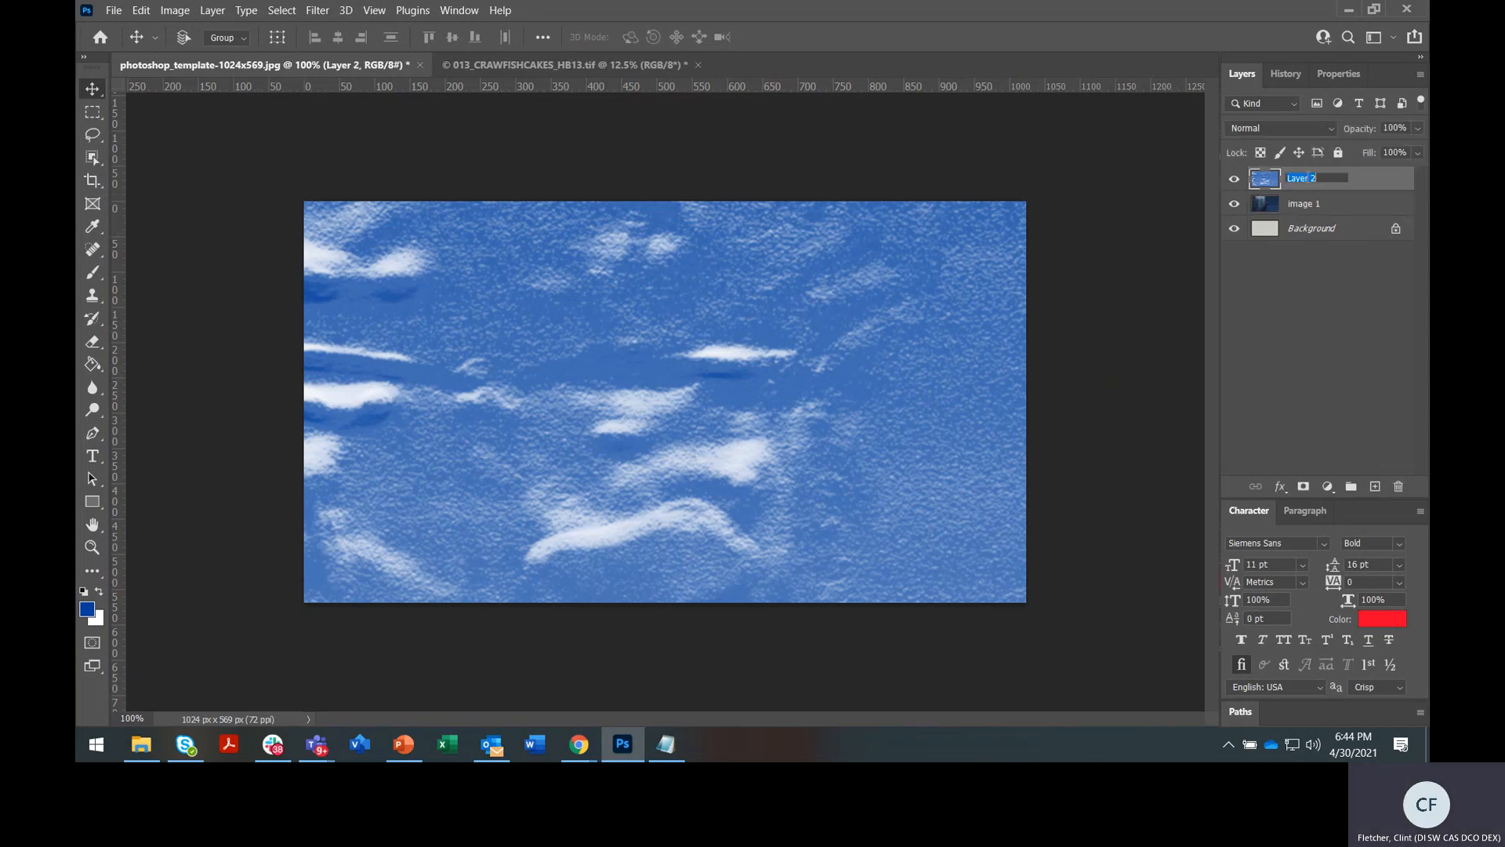
type("image 2")
left_click(1337, 283)
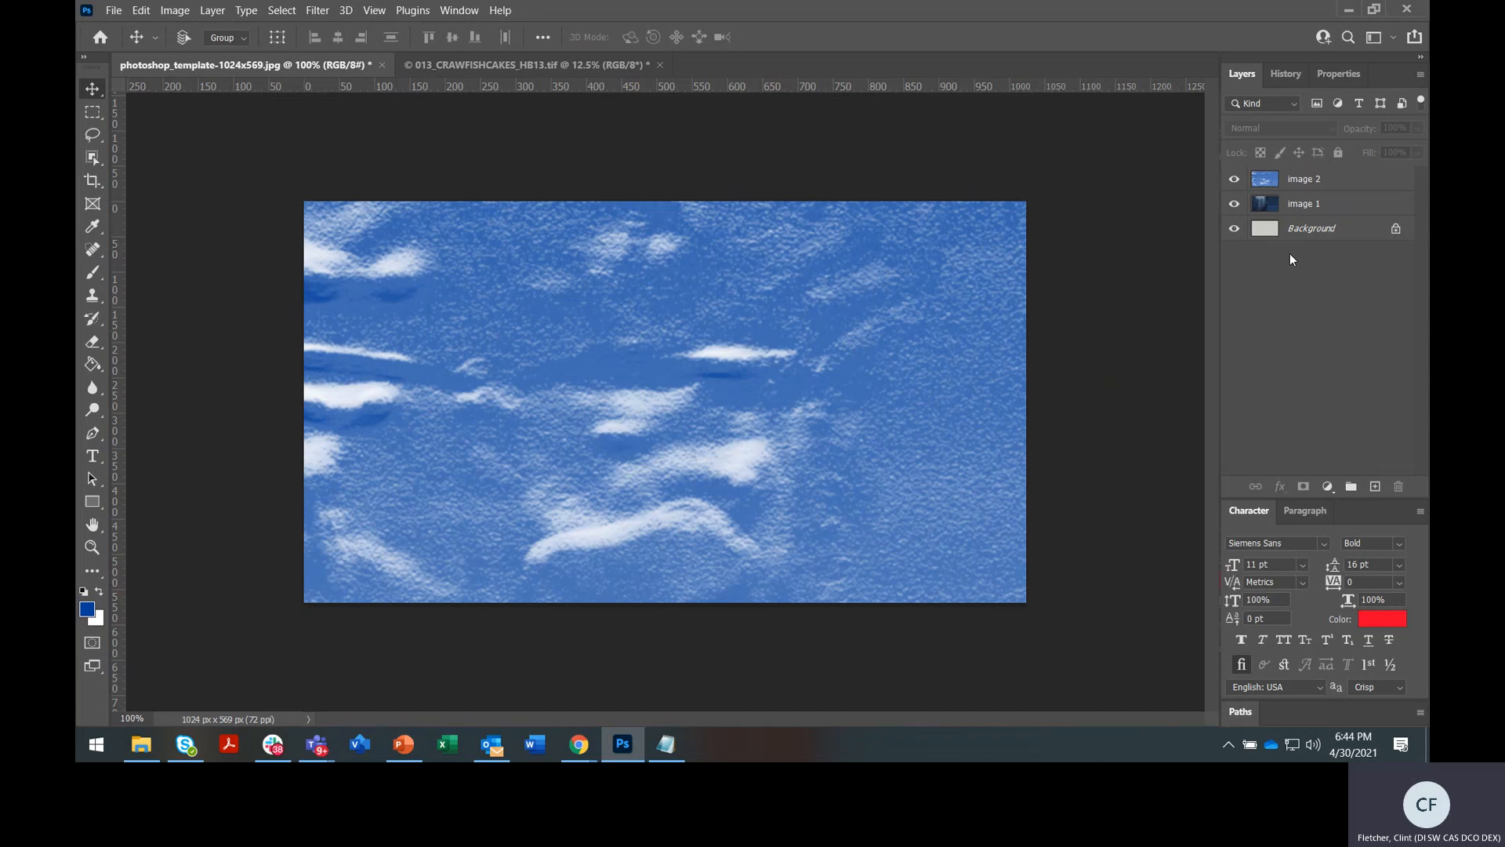
Hide the image 2 layer, select image 1, and zoom the view out to 50%
left_click(1238, 184)
left_click(1235, 179)
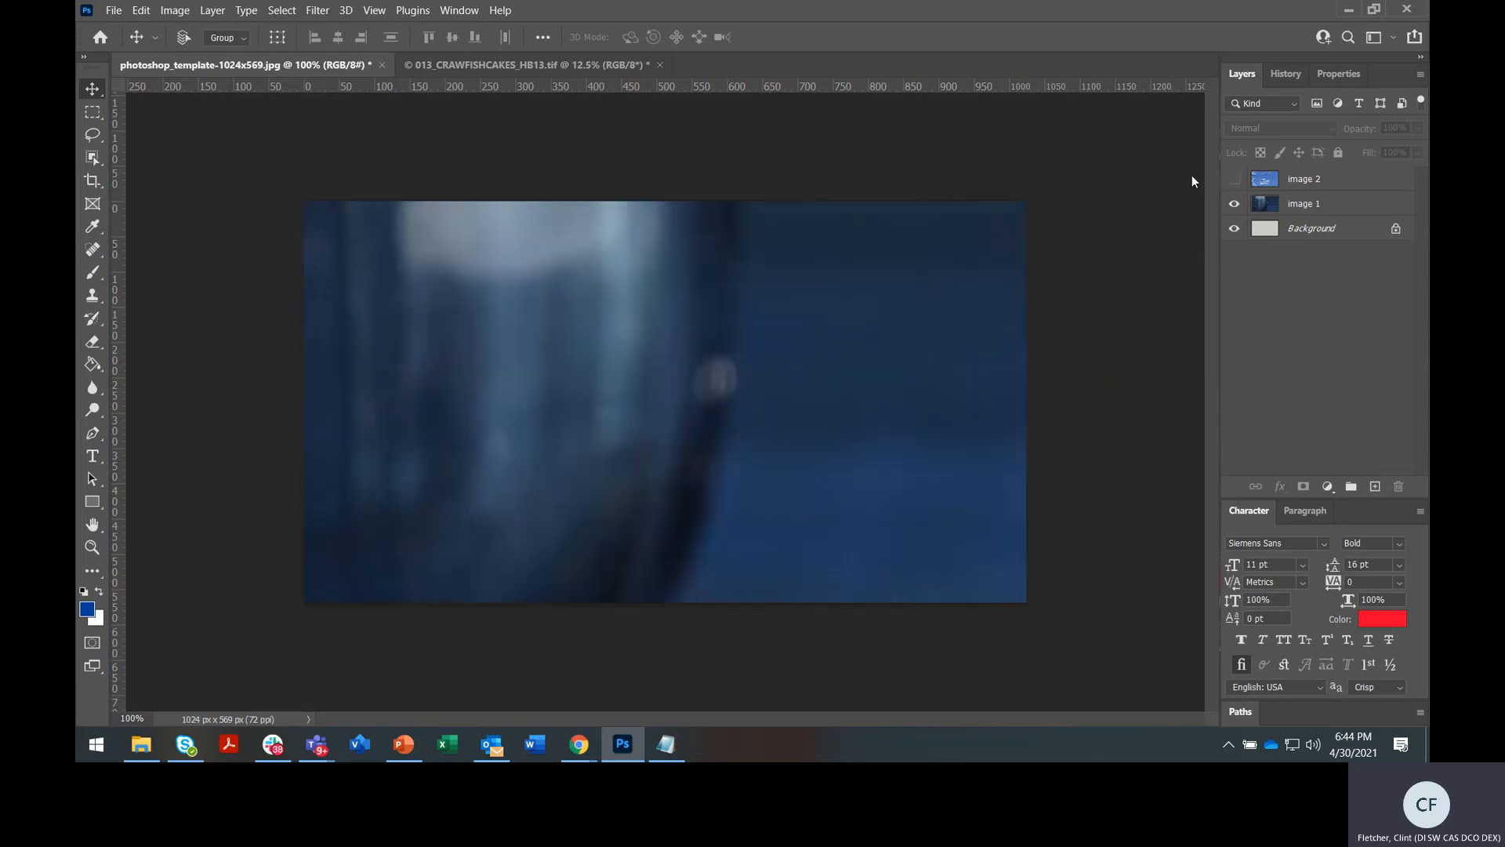
left_click(1341, 206)
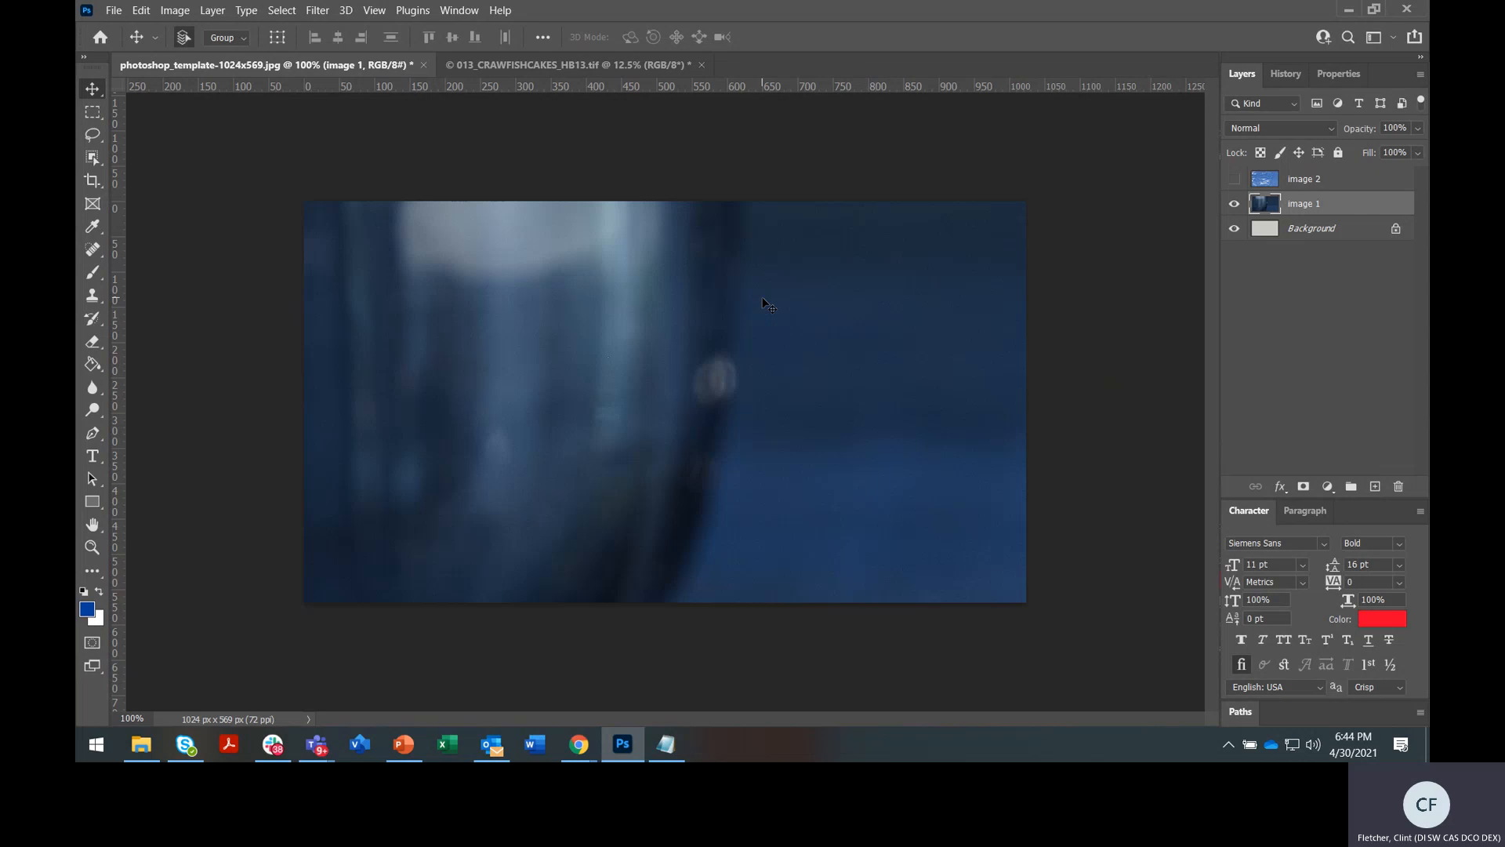
key("ctrl+minus")
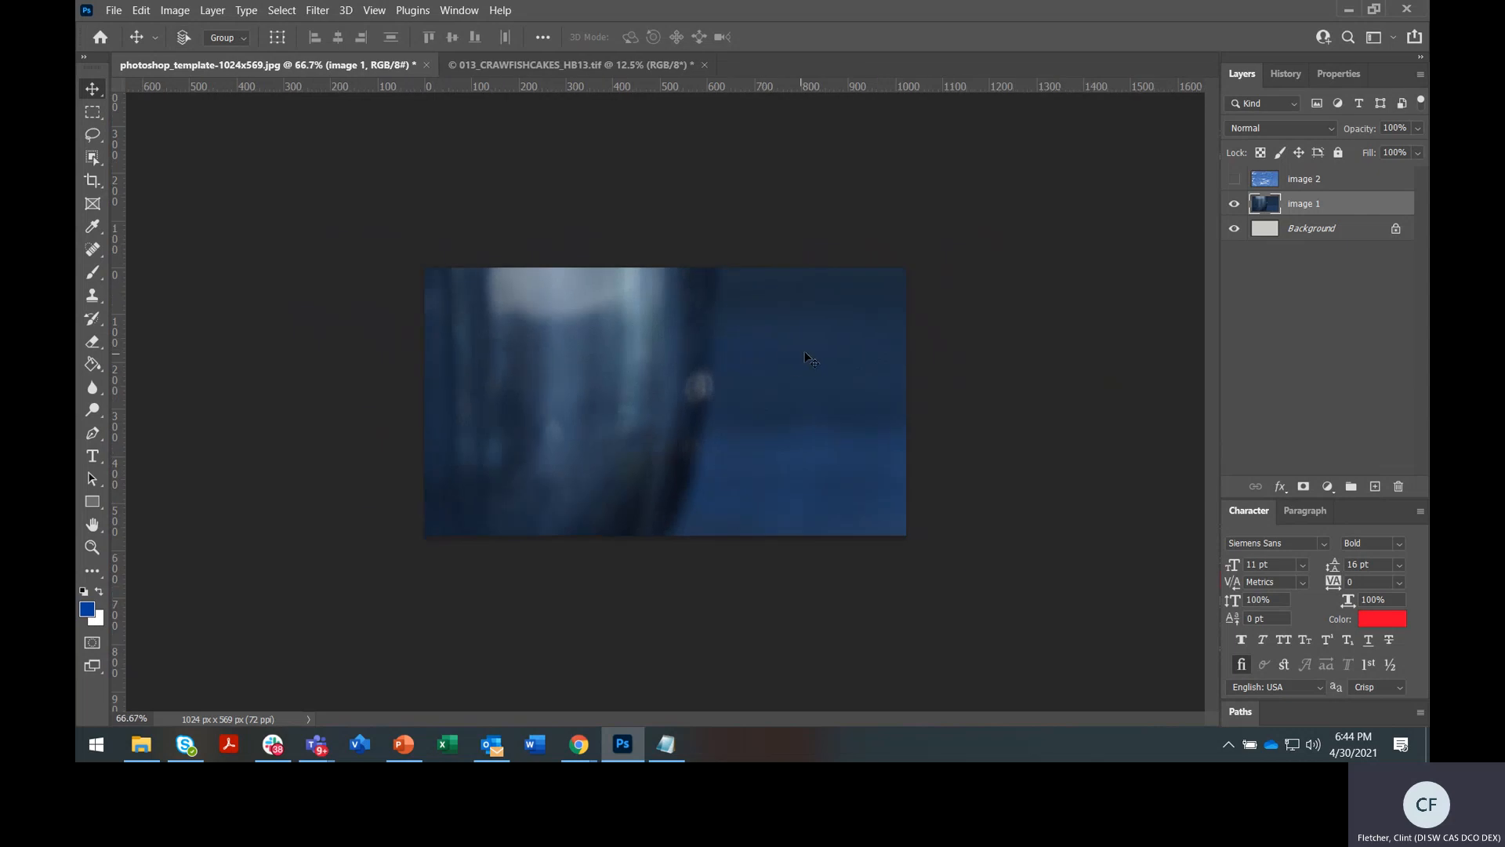
left_click(87, 552)
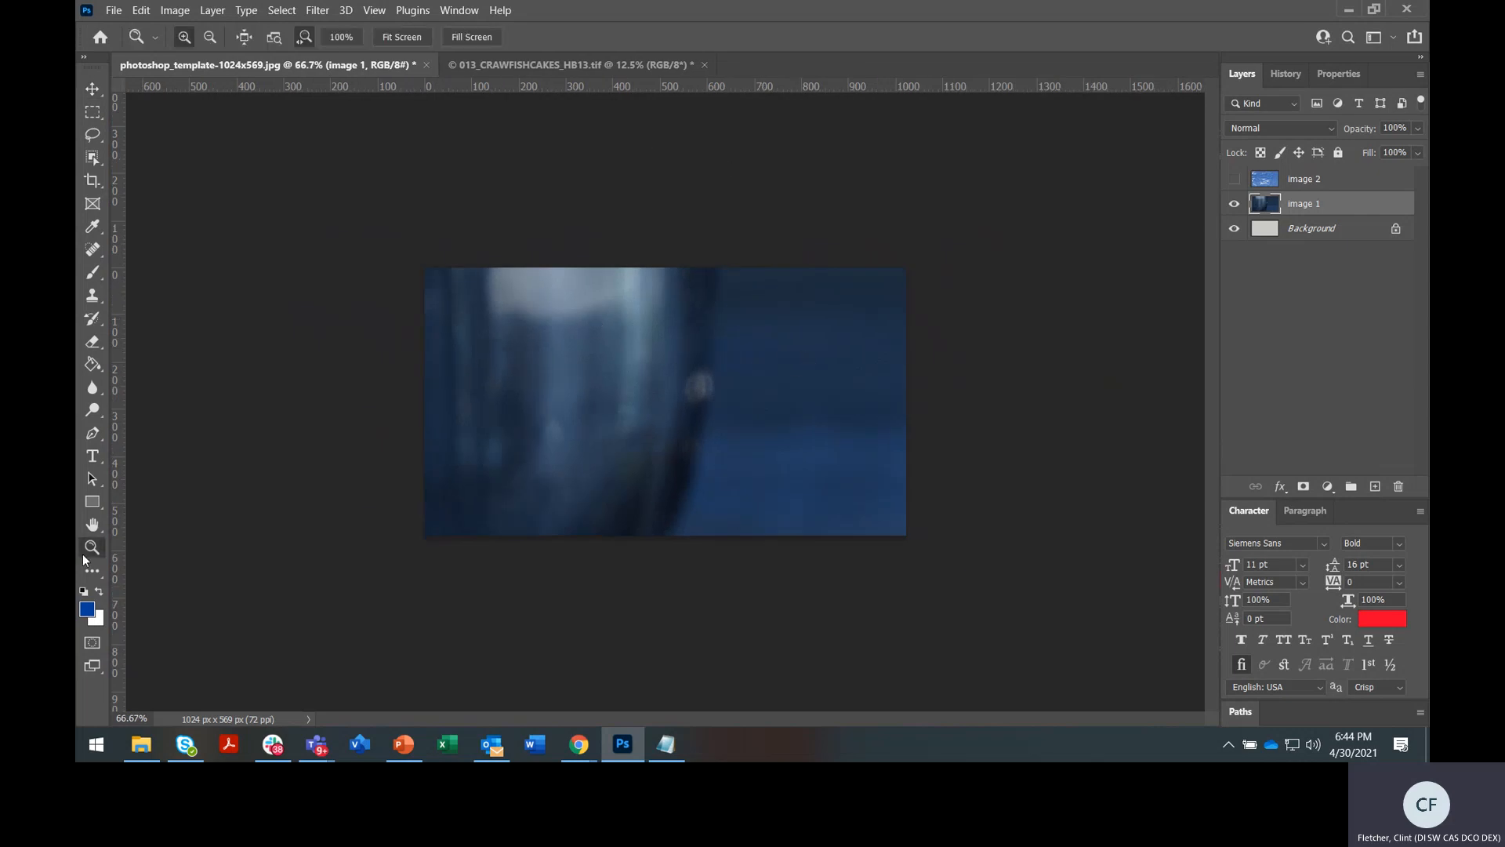
left_click(656, 377, "alt")
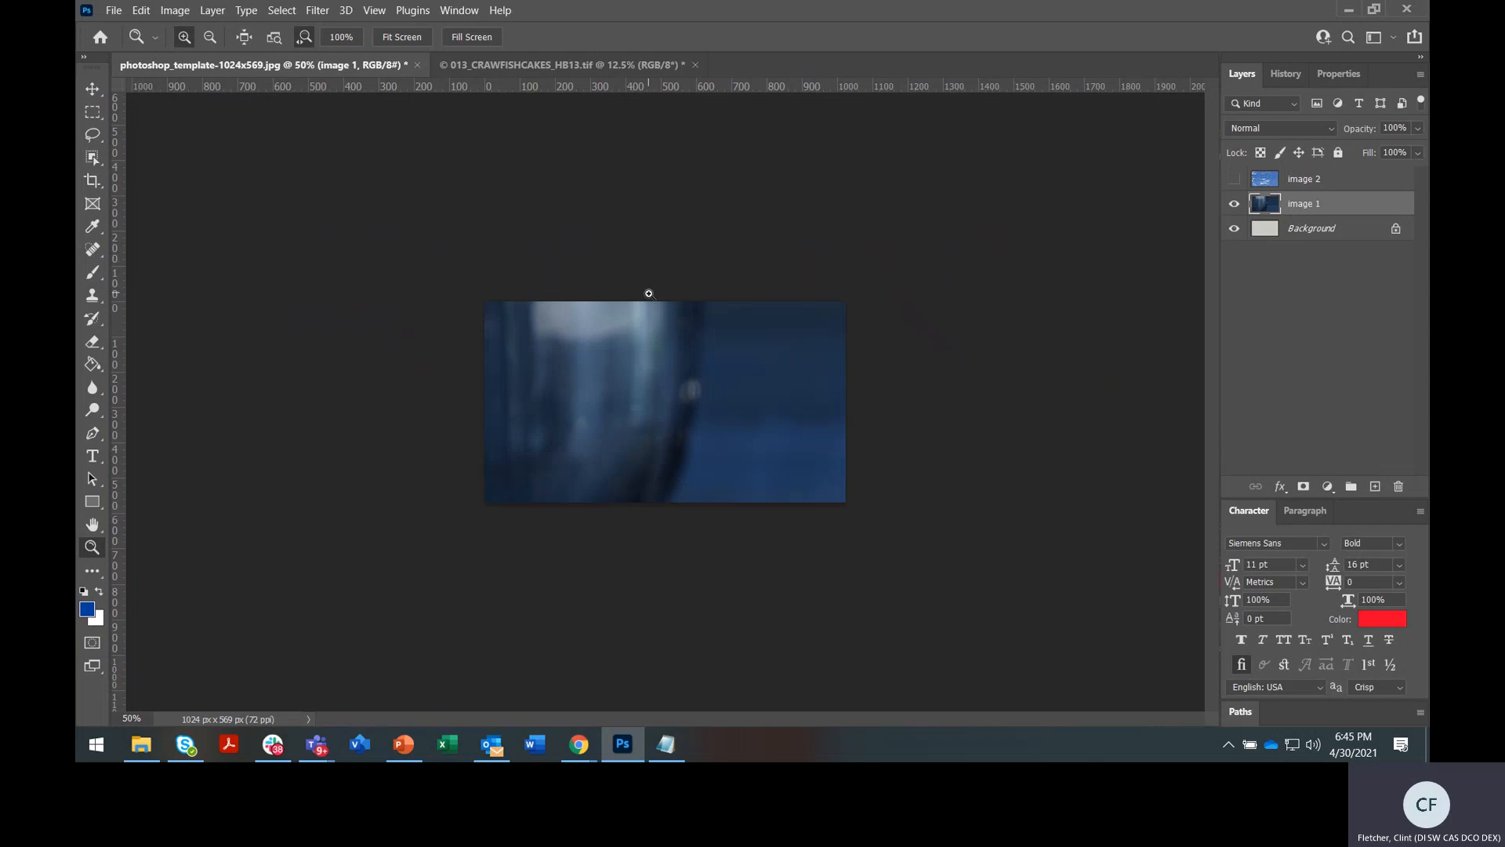
left_click(91, 90)
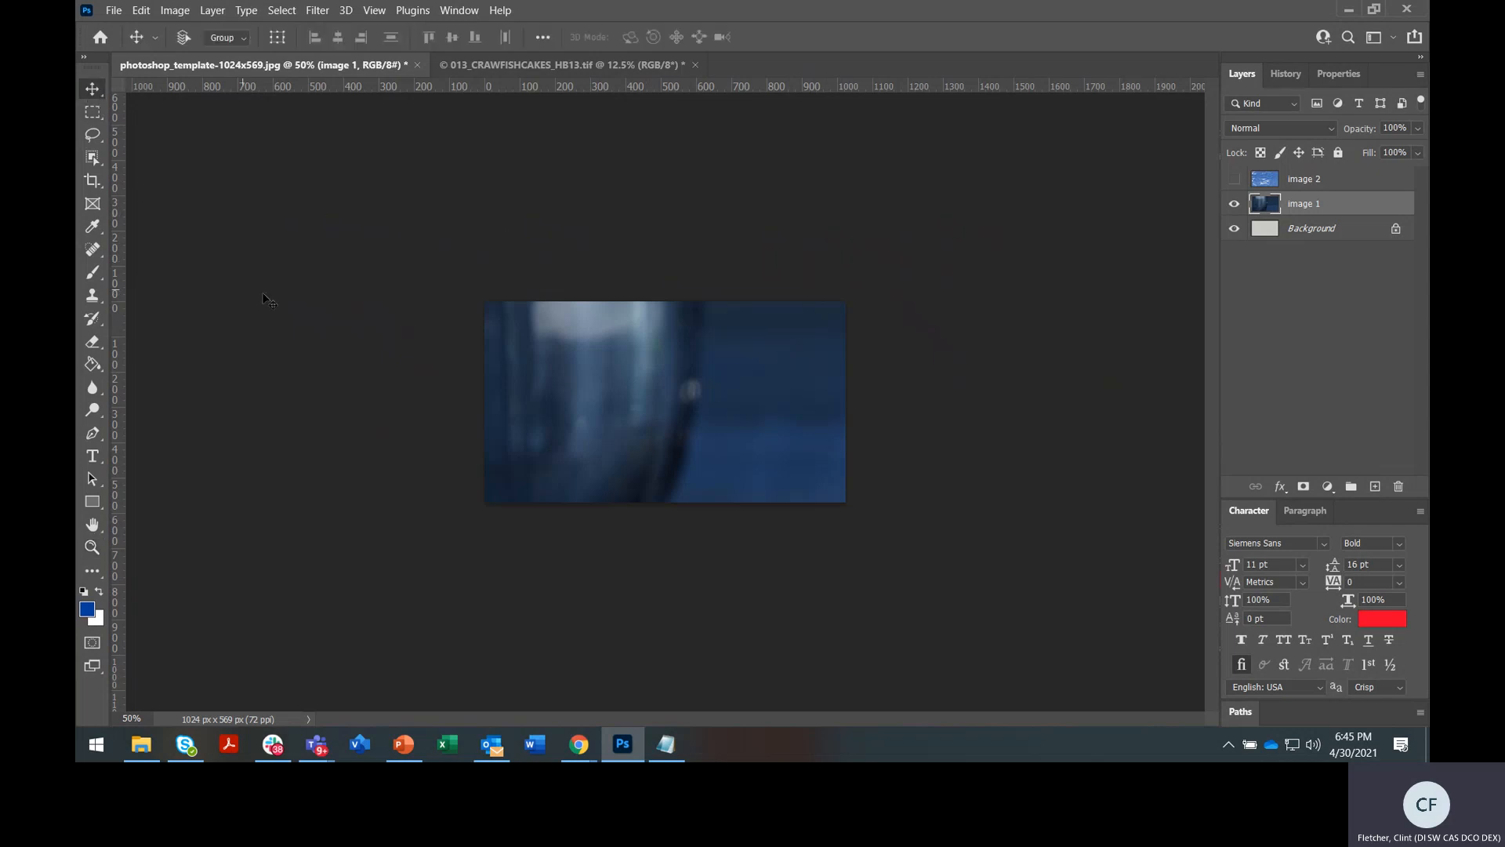
Free Transform image 1 with linked width and height, shrinking it to about 19%
key("ctrl")
key("ctrl+t")
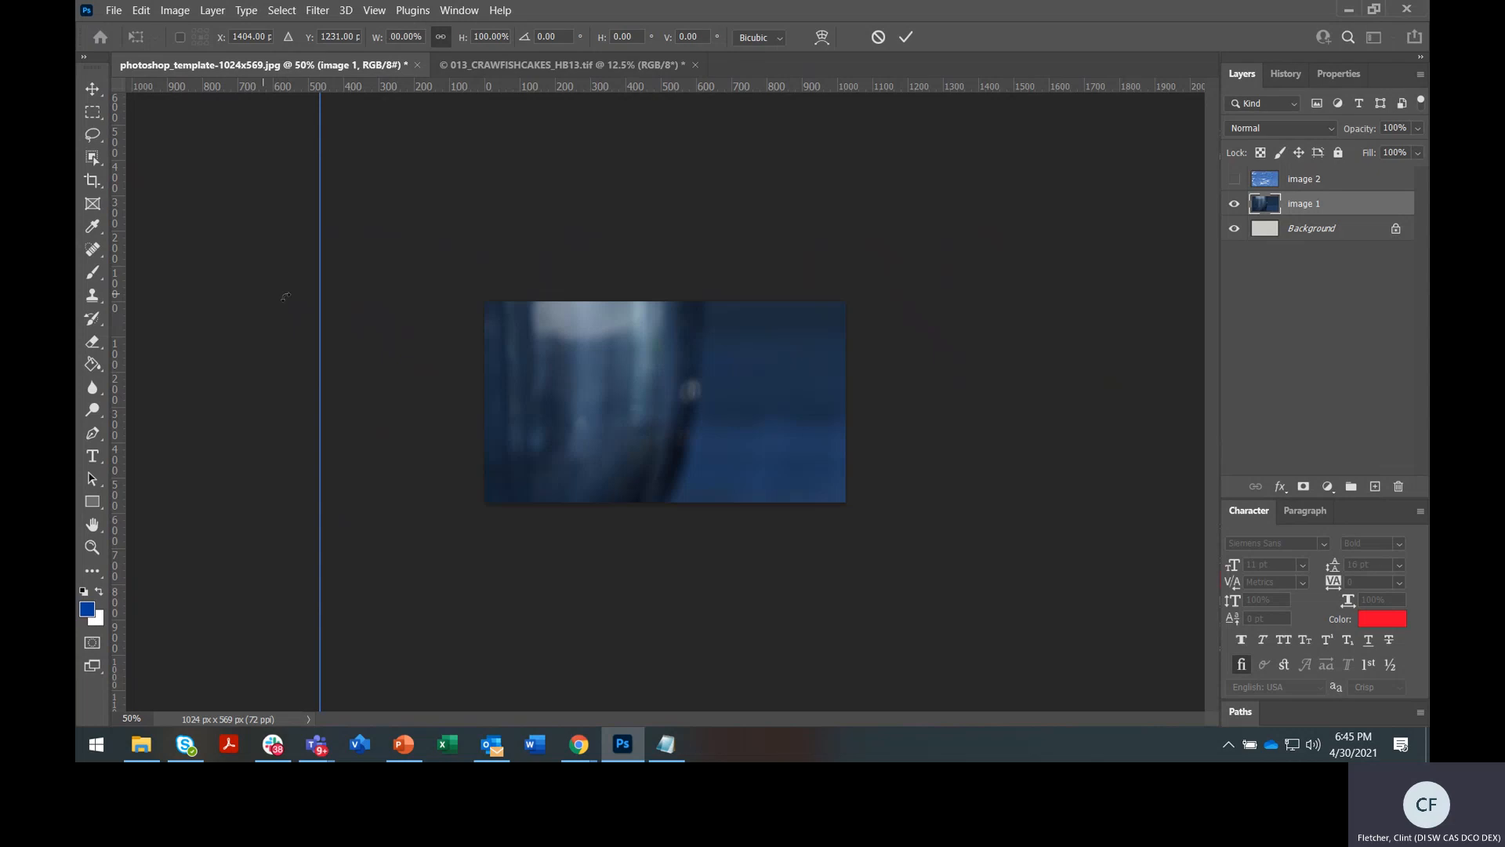
left_click_drag(786, 342, 560, 326)
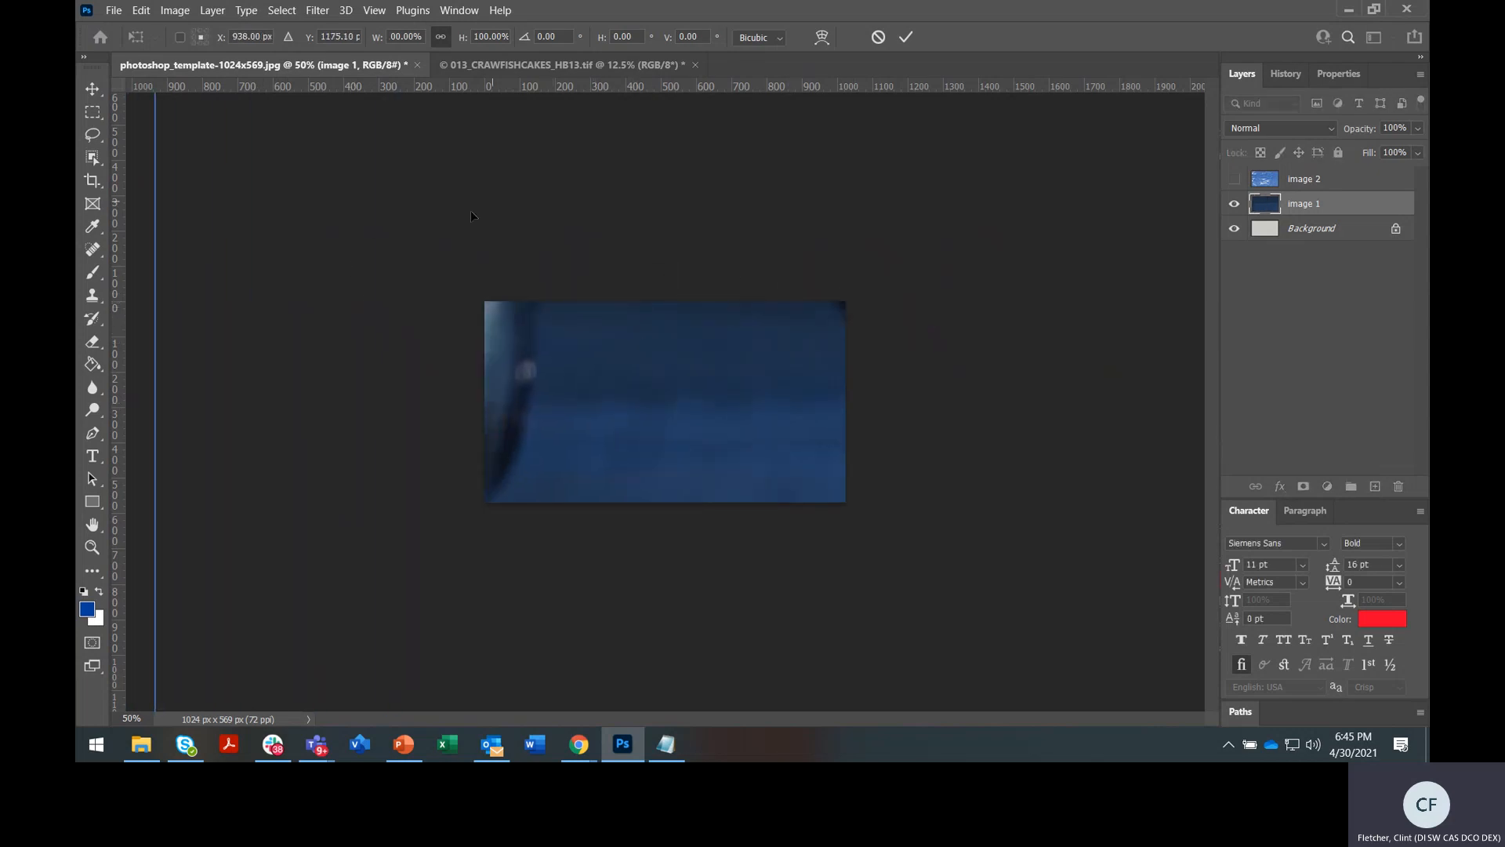
left_click(441, 36)
key("Down")
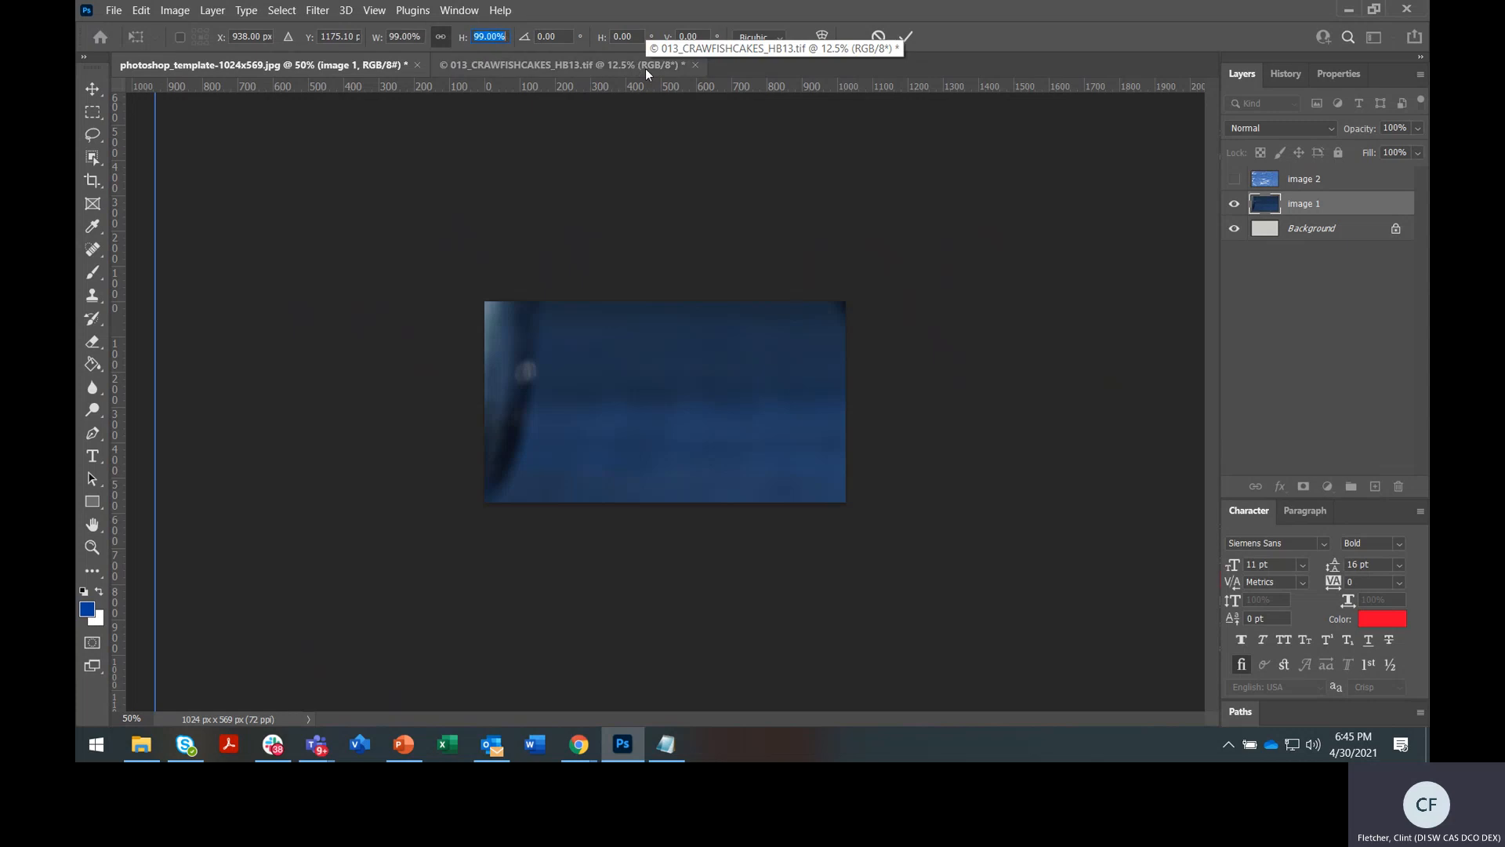
key("shift+Down")
key("shift+Down")
key("shift+Down")
key("shift+Down")
key("shift+Down")
key("shift+Down")
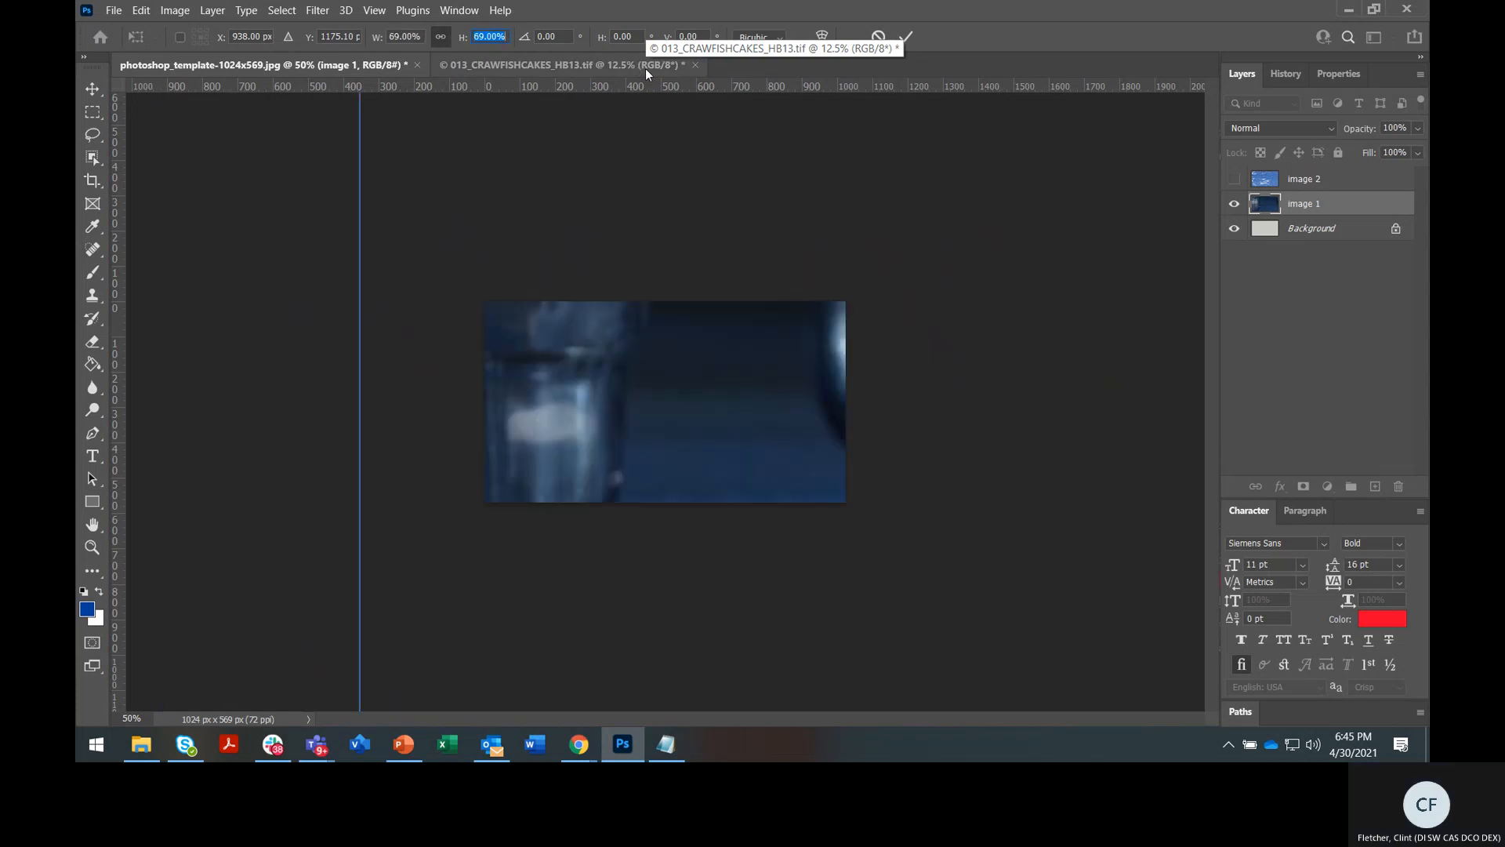
key("shift+Down")
key("shift+Down")
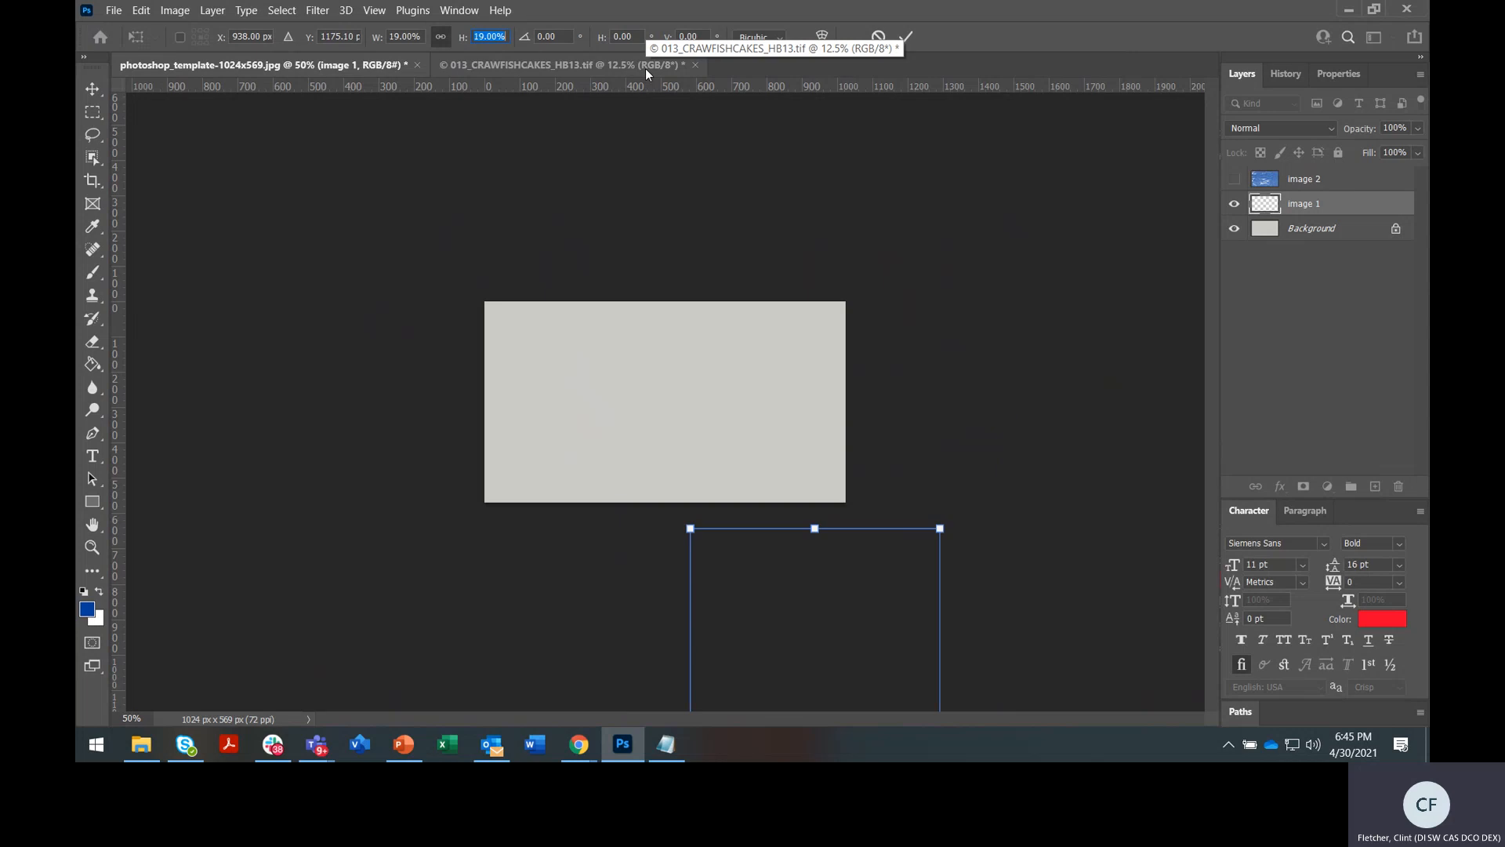
Fit the photo at about 15% against the template's top-left edges and apply it
left_click_drag(821, 615, 581, 312)
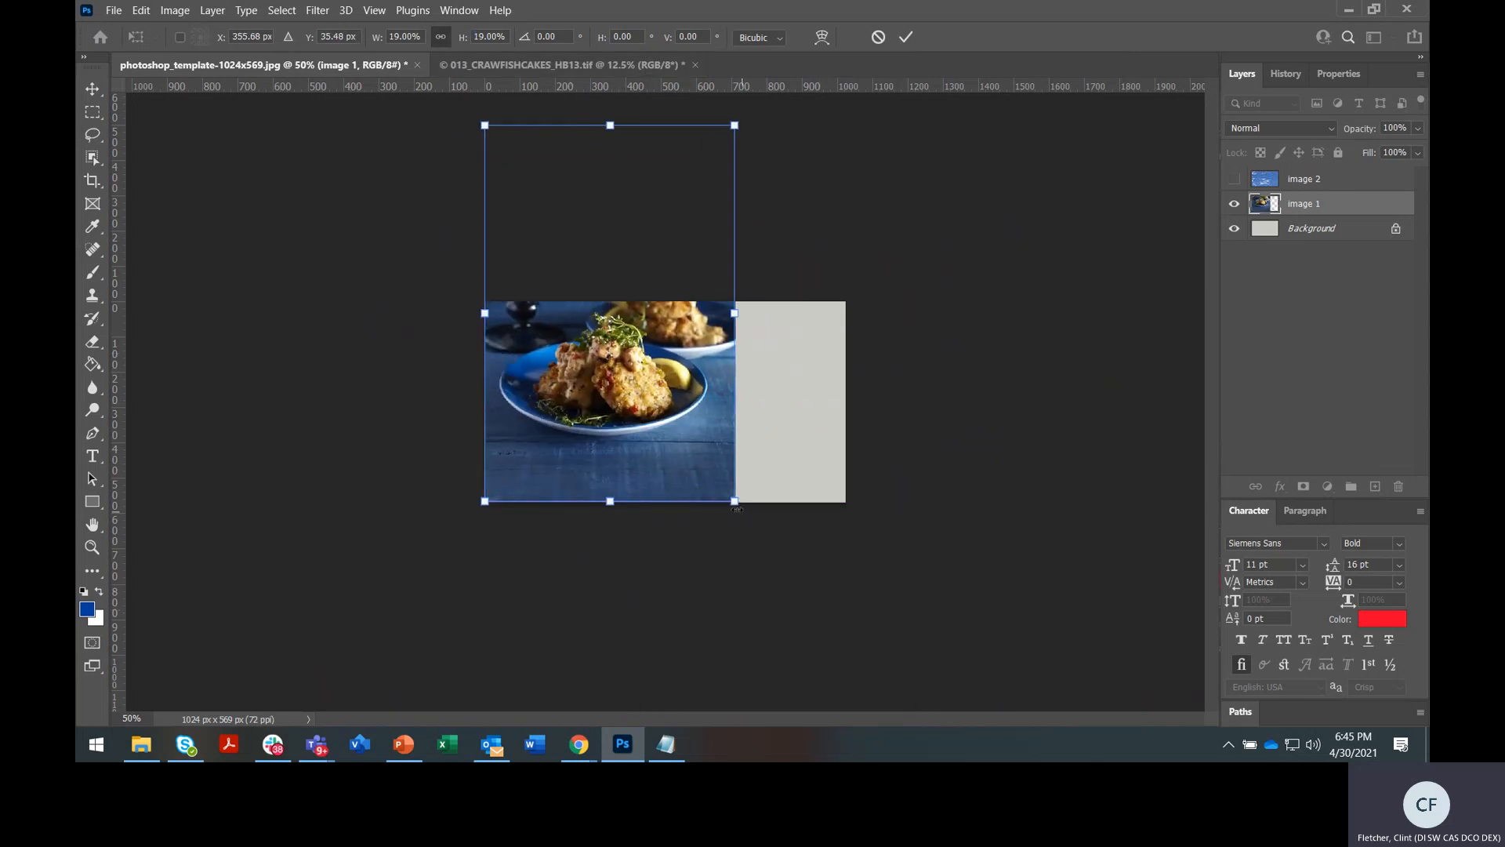
left_click_drag(737, 509, 908, 625)
left_click_drag(727, 397, 727, 355)
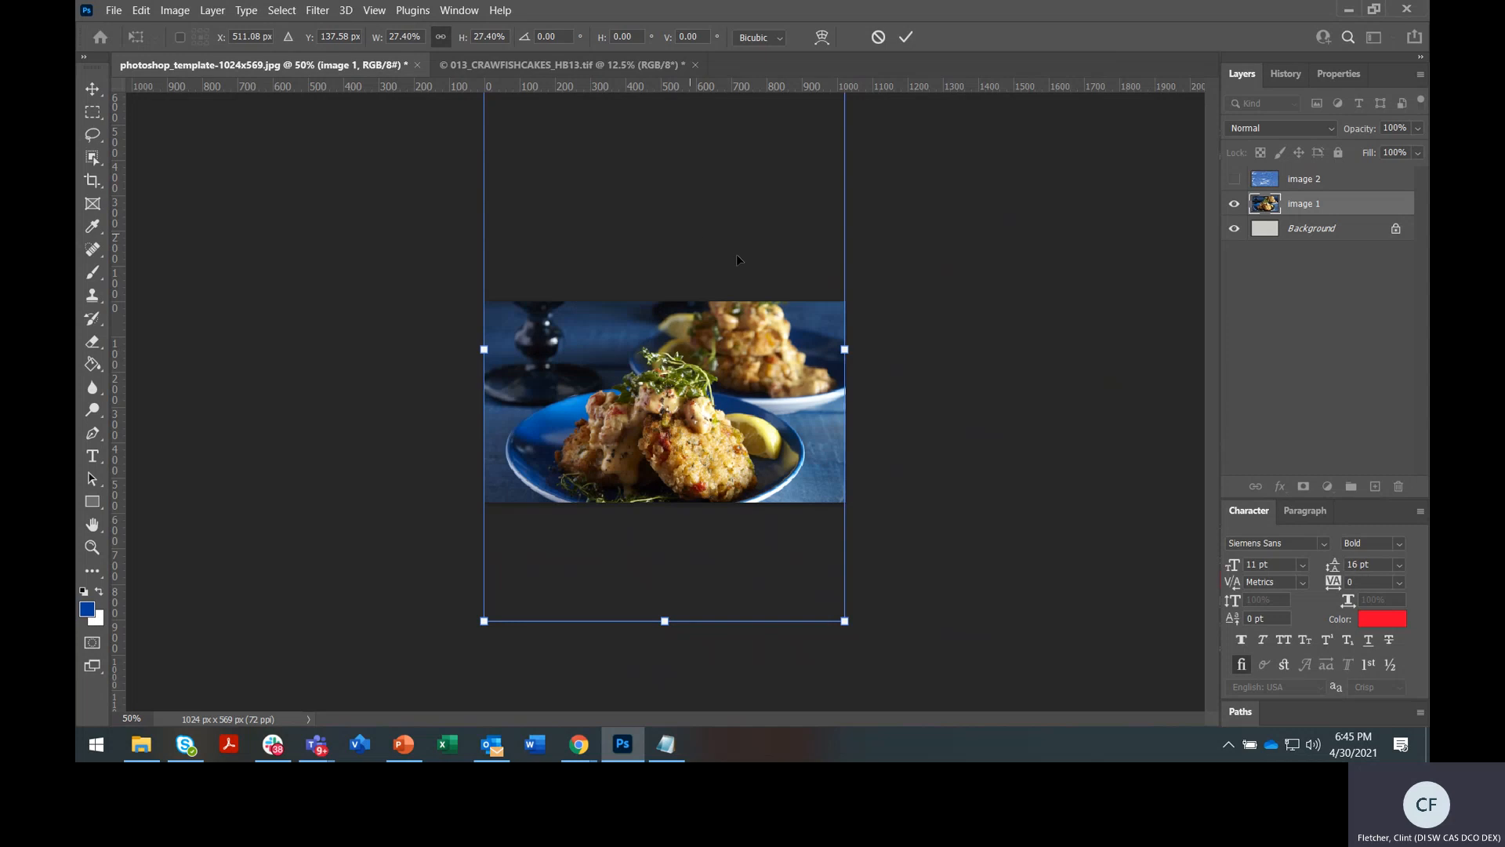
left_click_drag(839, 627, 659, 403)
left_click_drag(621, 337, 614, 484)
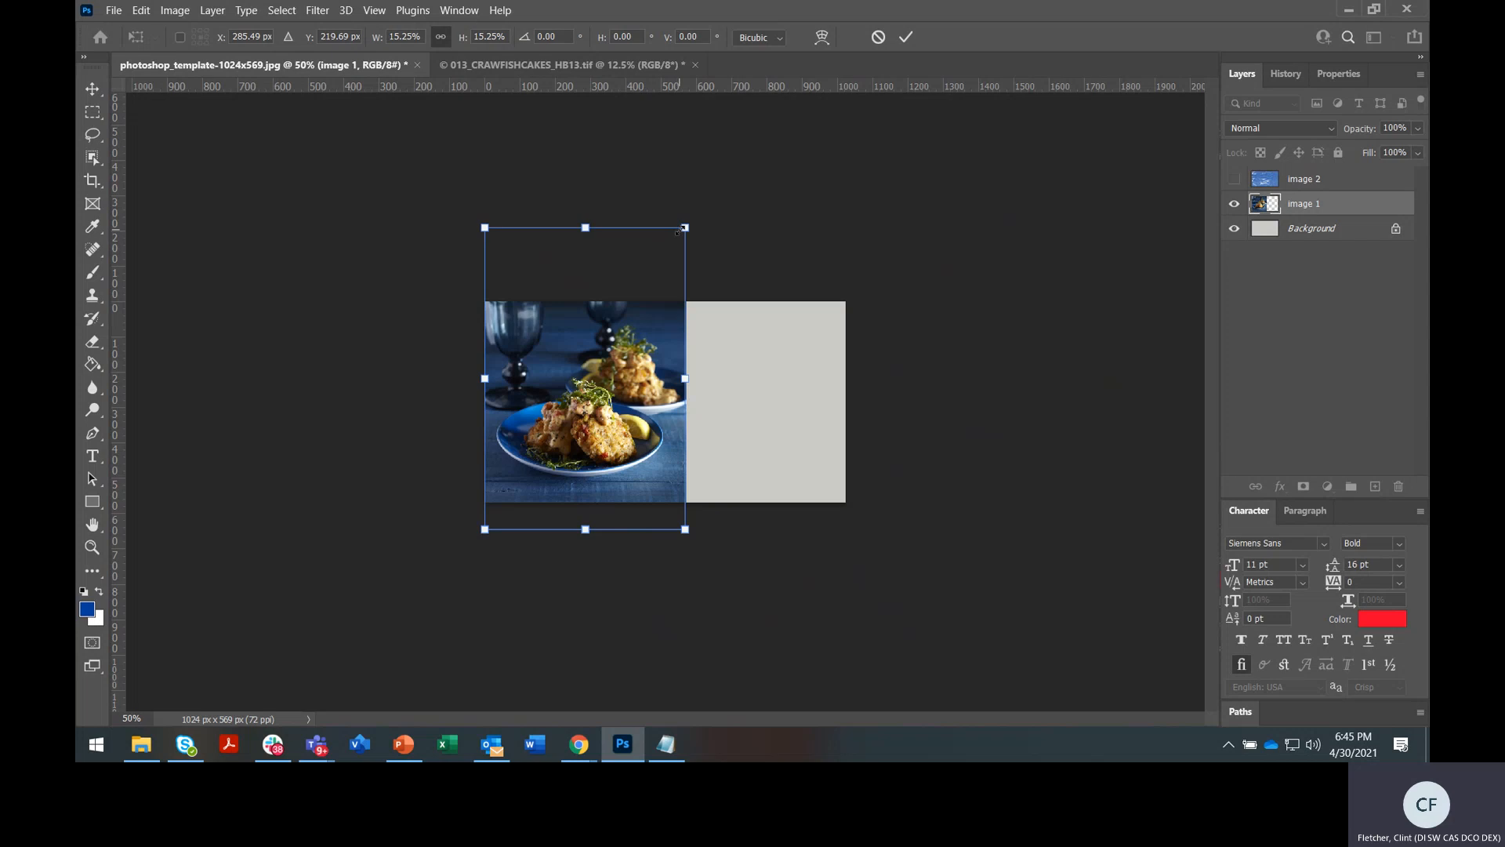
mouse_move(685, 228)
left_mouse_down()
mouse_move(658, 265)
mouse_move(682, 236)
mouse_move(672, 247)
left_mouse_up()
mouse_move(616, 368)
left_mouse_down()
mouse_move(605, 344)
mouse_move(620, 376)
left_mouse_up()
left_click_drag(485, 259, 469, 247)
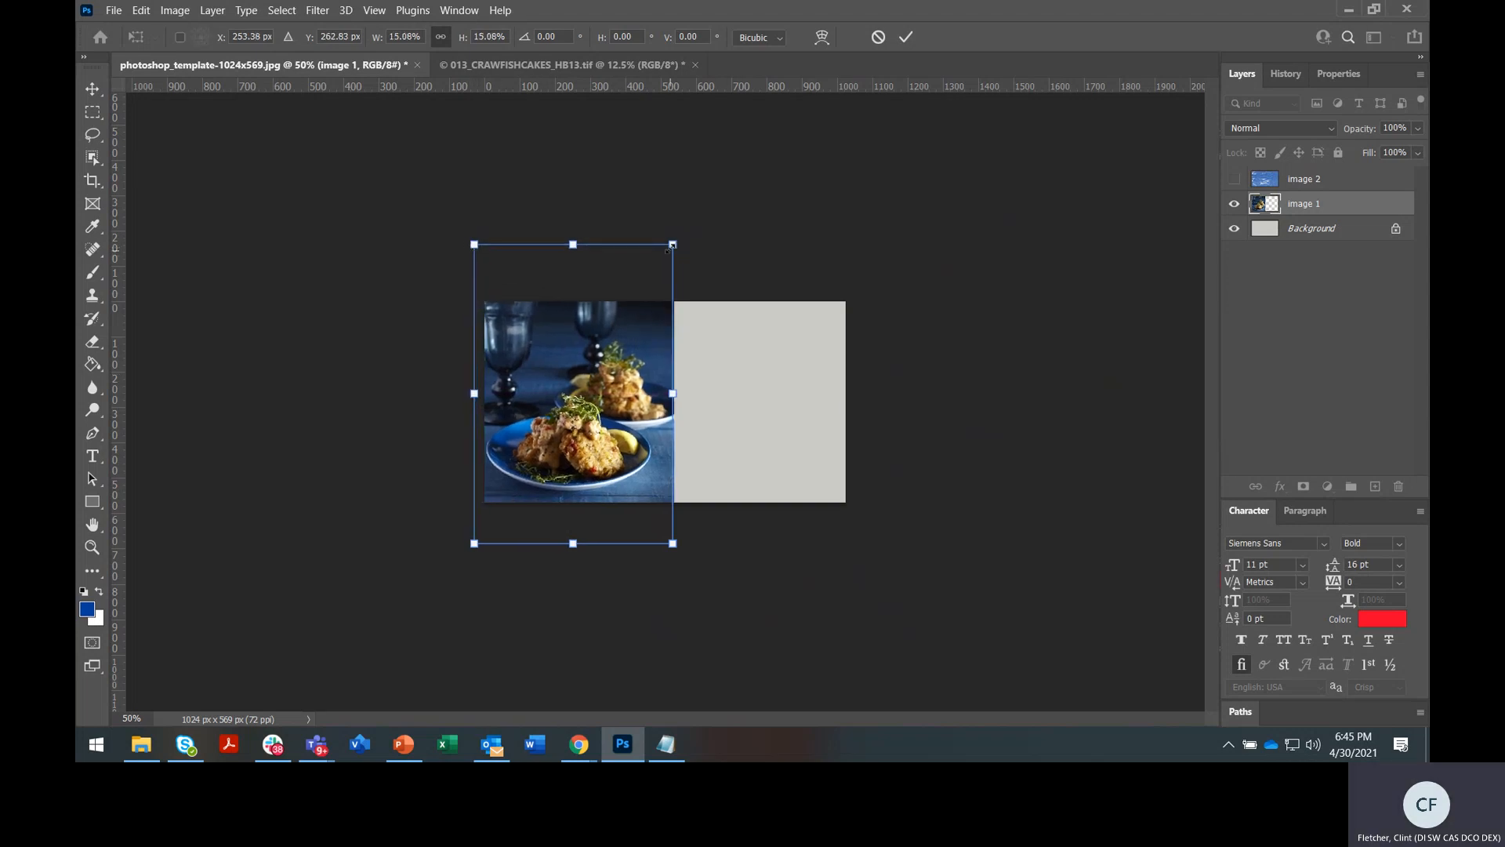
key("Return")
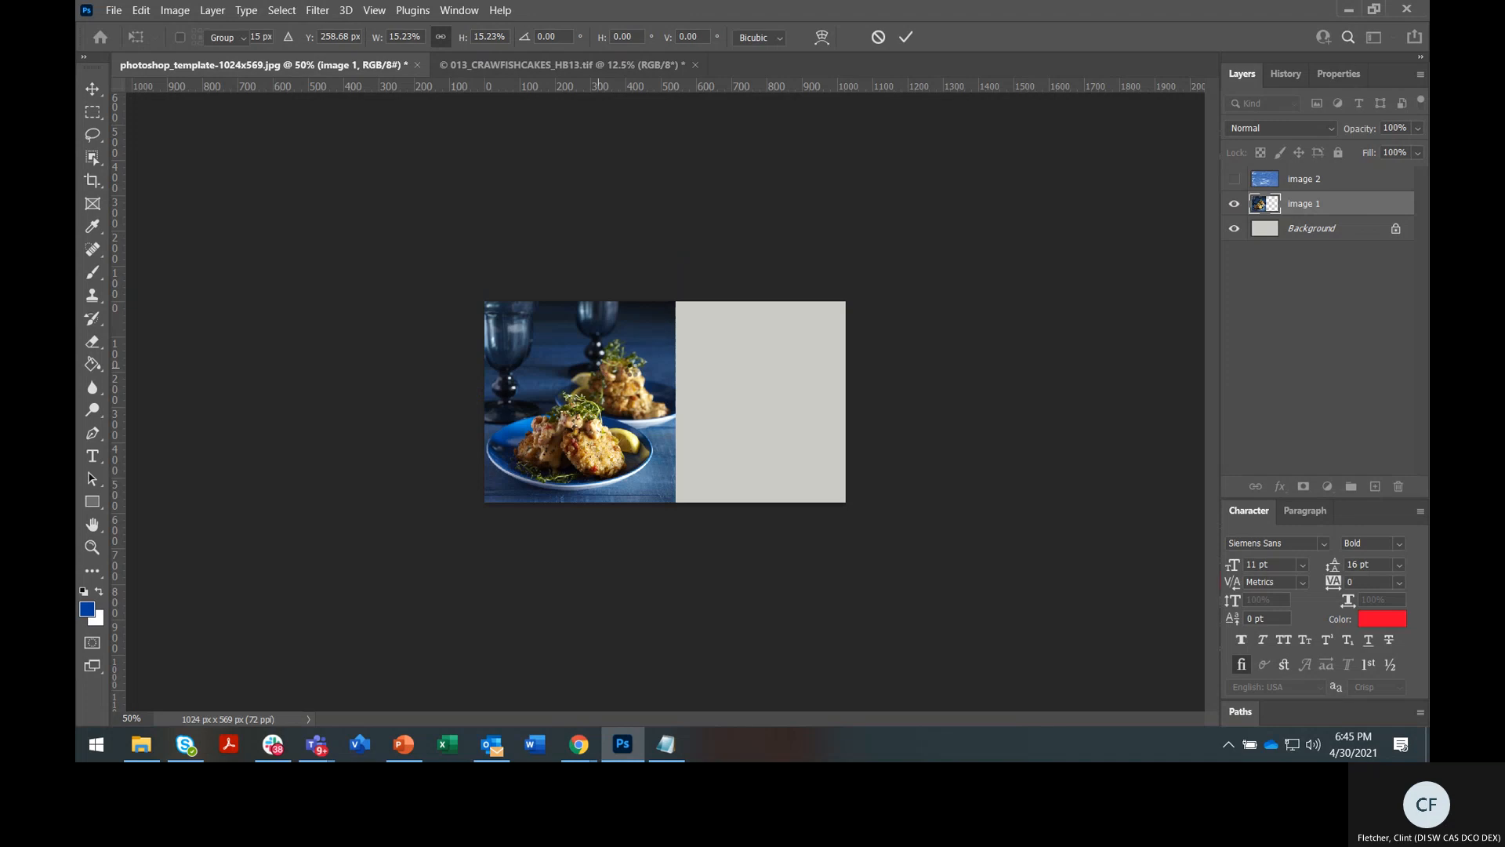
left_click_drag(631, 370, 632, 366)
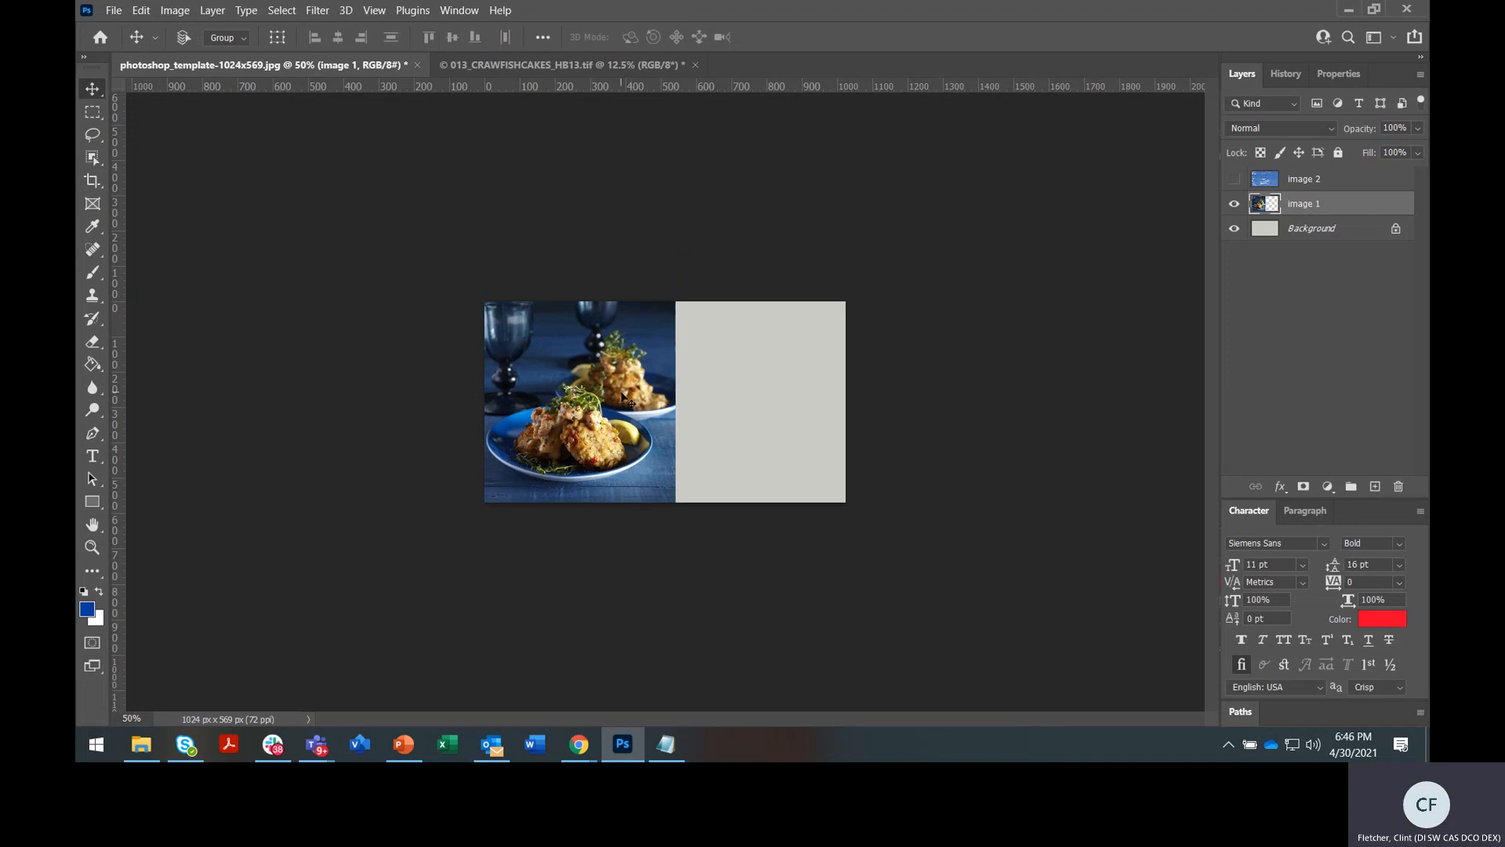
Show the image 2 layer again, move it up, and start a Free Transform on it
left_click(1339, 183)
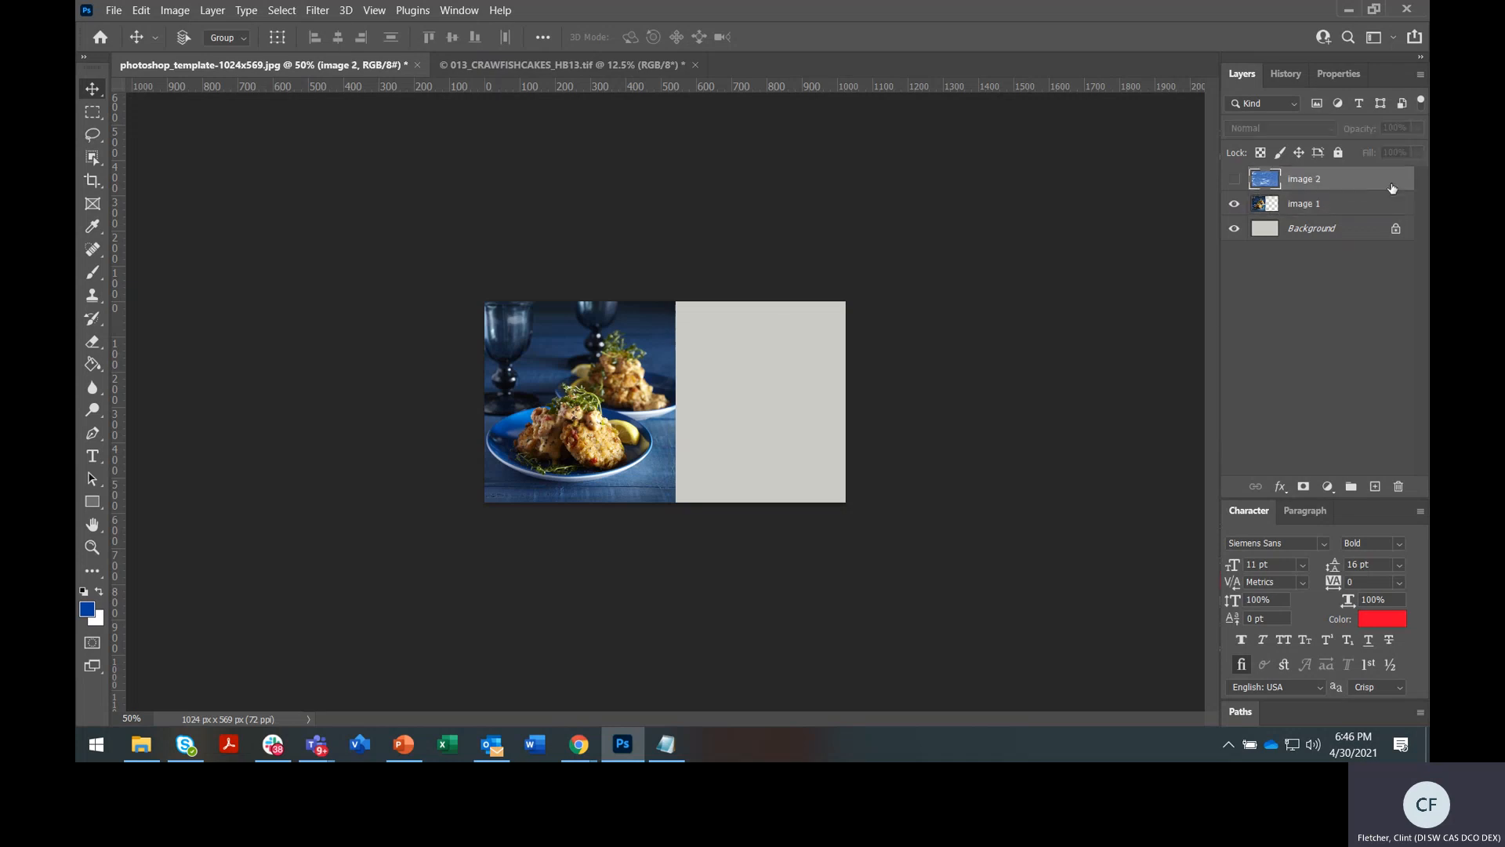
left_click(1235, 179)
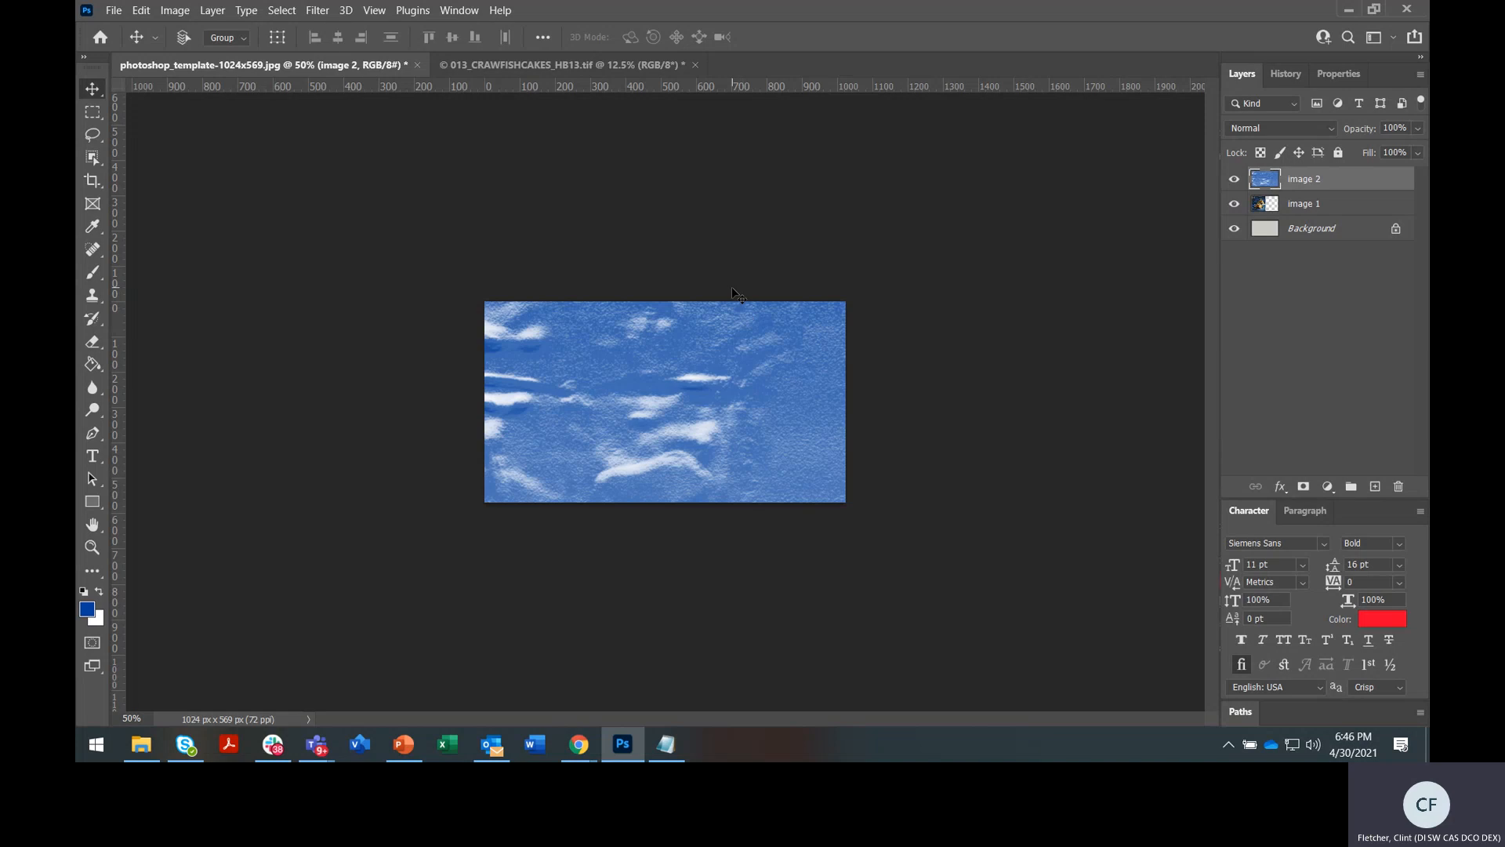
left_click_drag(679, 410, 697, 367)
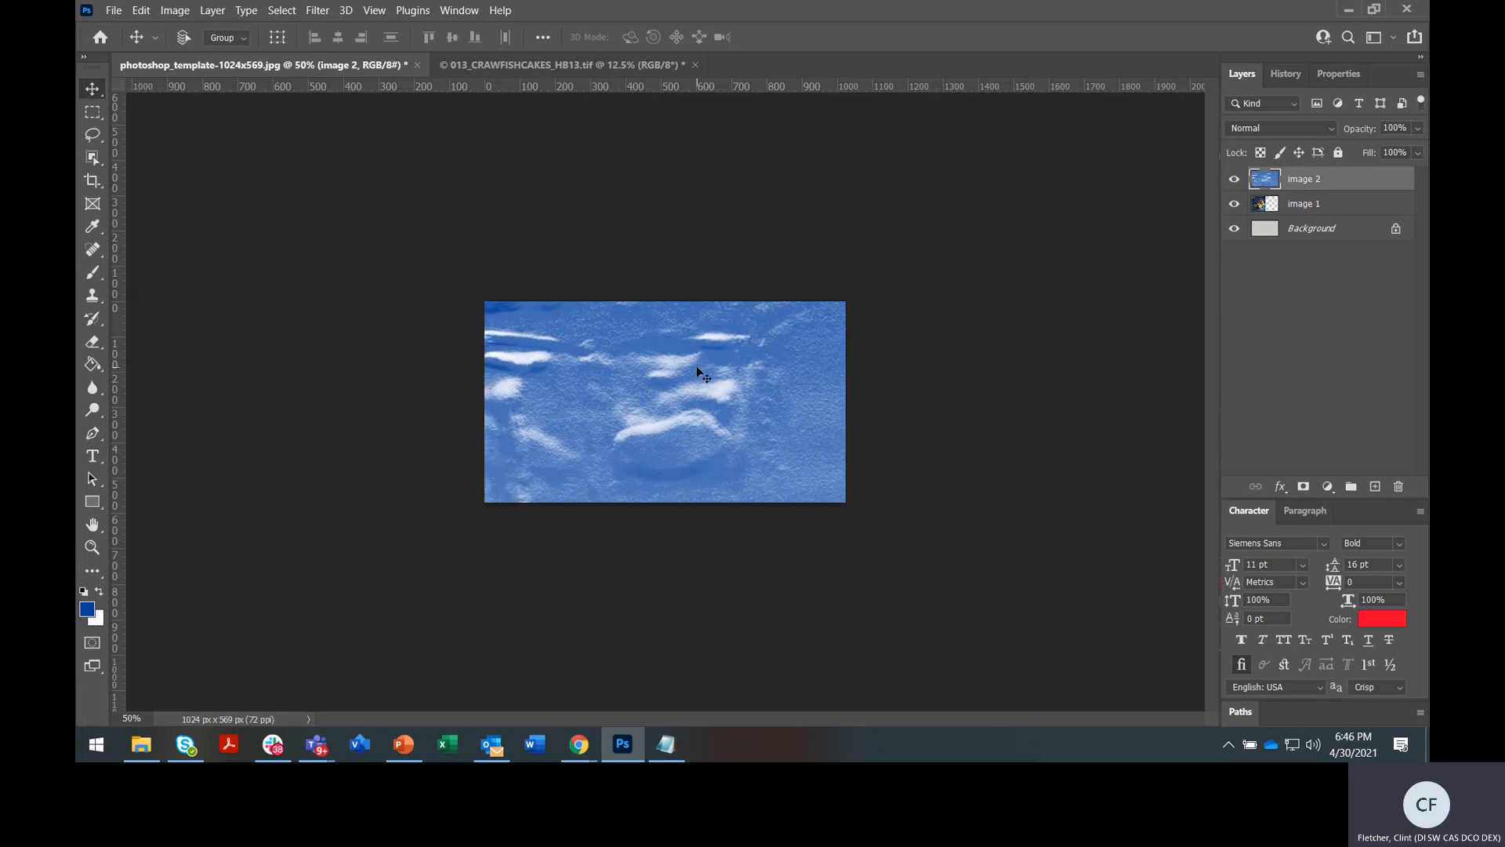
key("ctrl")
key("ctrl+t")
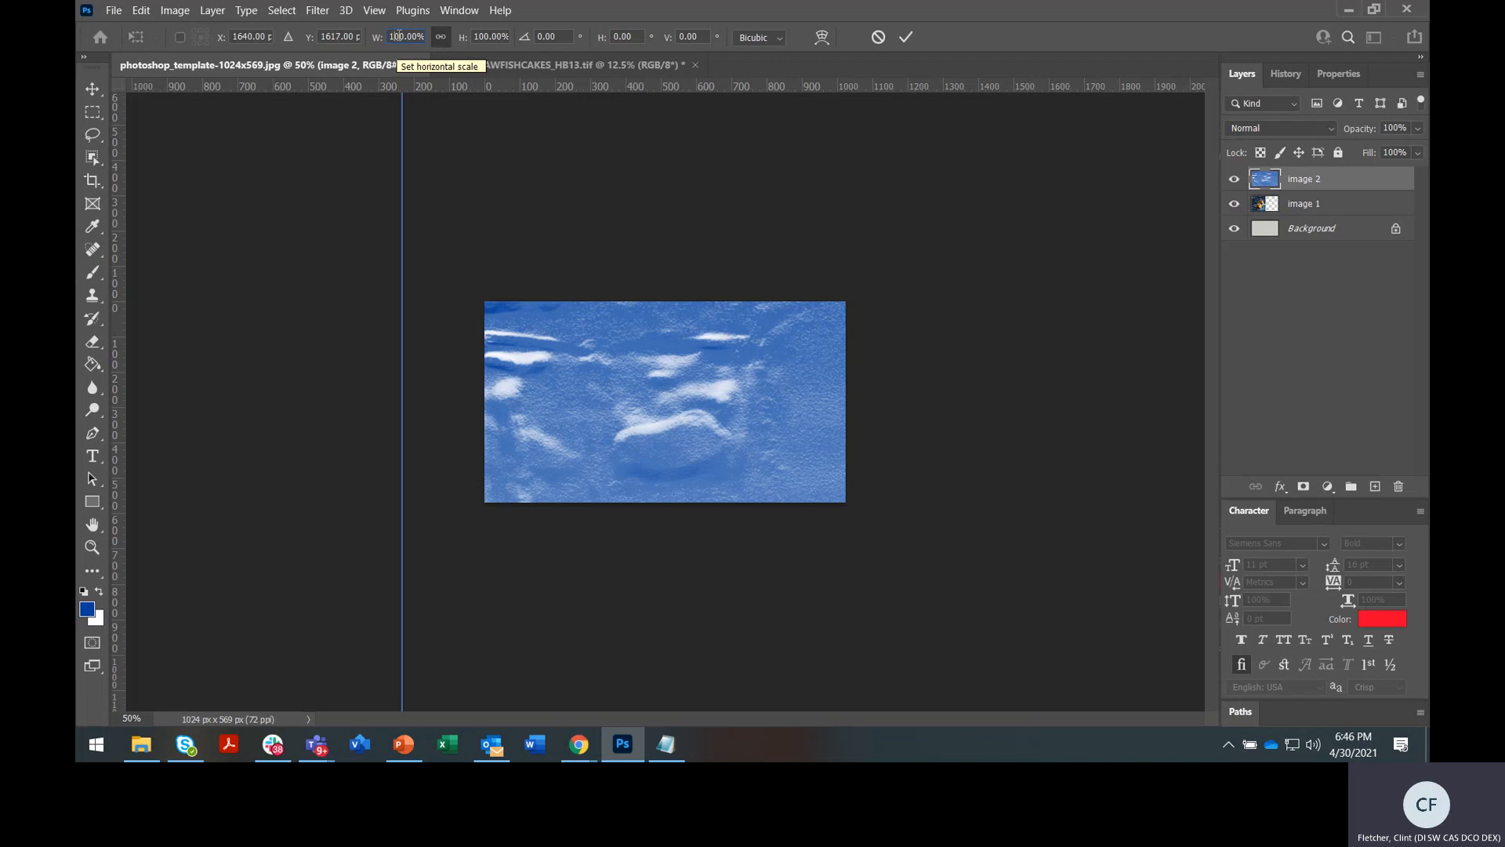
Scale image 2 down to 43% and move it over the grey right area
key("Down")
key("Down")
key("Down")
key("Down")
key("Down")
key("Down")
key("Down")
key("Down")
key("Down")
key("Down")
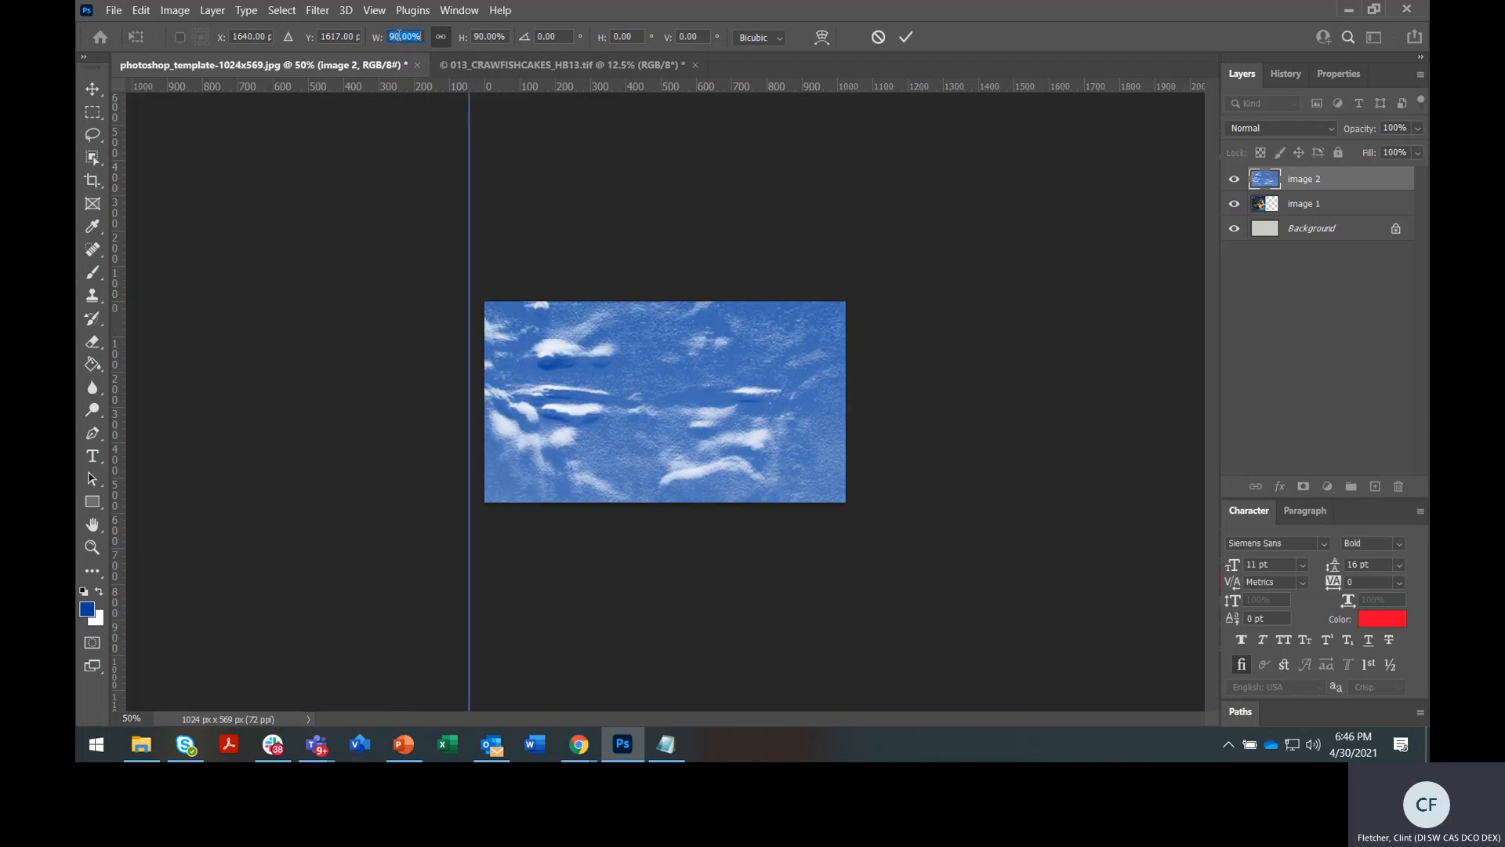
key("Down")
key("Down")
key("Down")
key("Down")
key("Down")
key("Down")
key("Down")
key("Down")
key("Down")
key("Down")
key("Down")
key("Down")
key("Down")
key("Down")
key("Down")
key("Down")
key("Down")
key("Down")
key("Down")
key("Down")
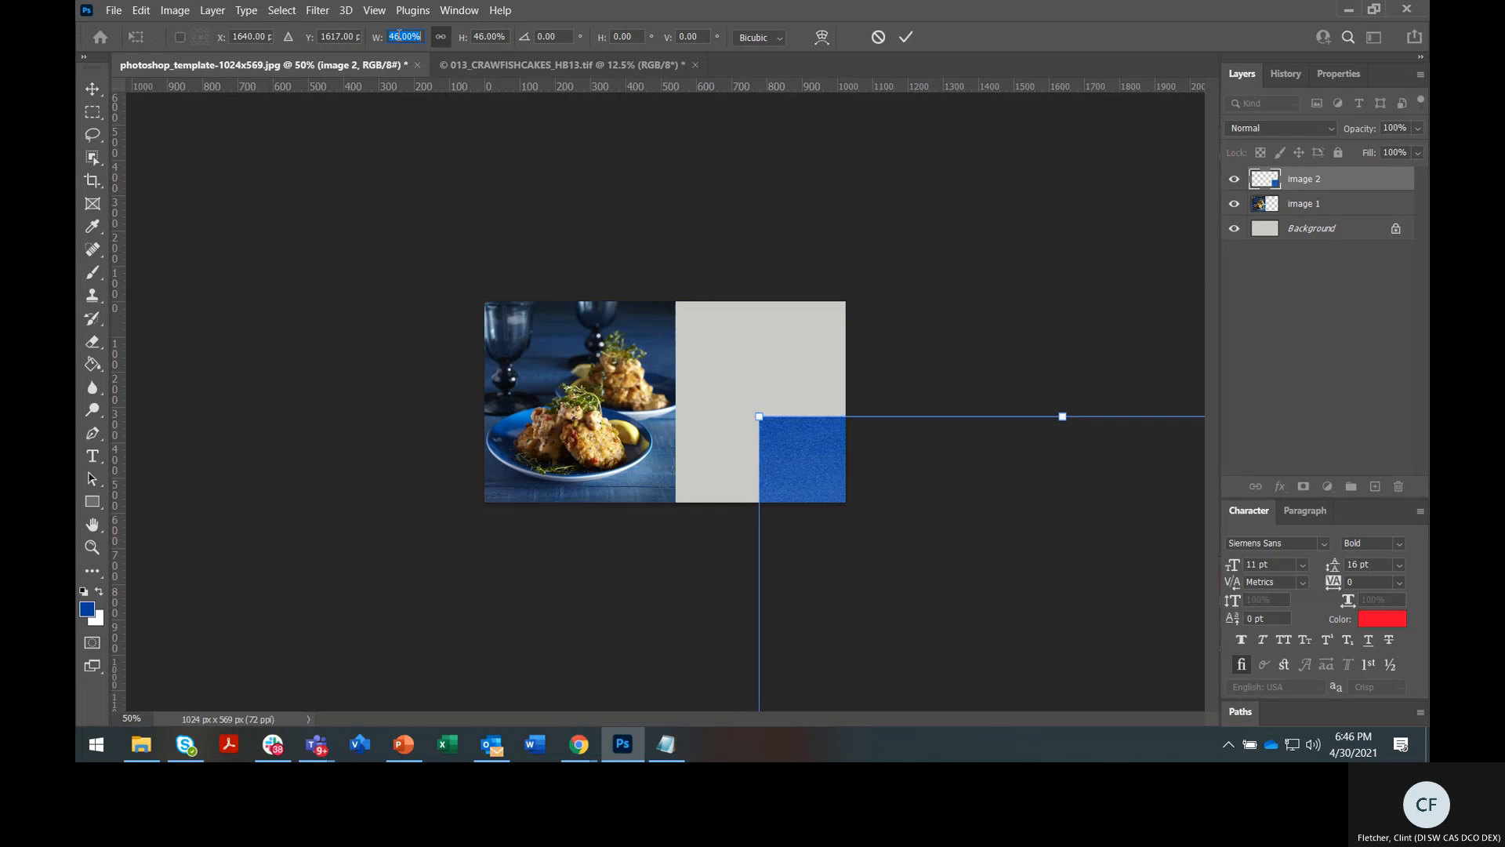
key("Down")
key("Down")
key("Down")
left_click_drag(941, 553, 795, 366)
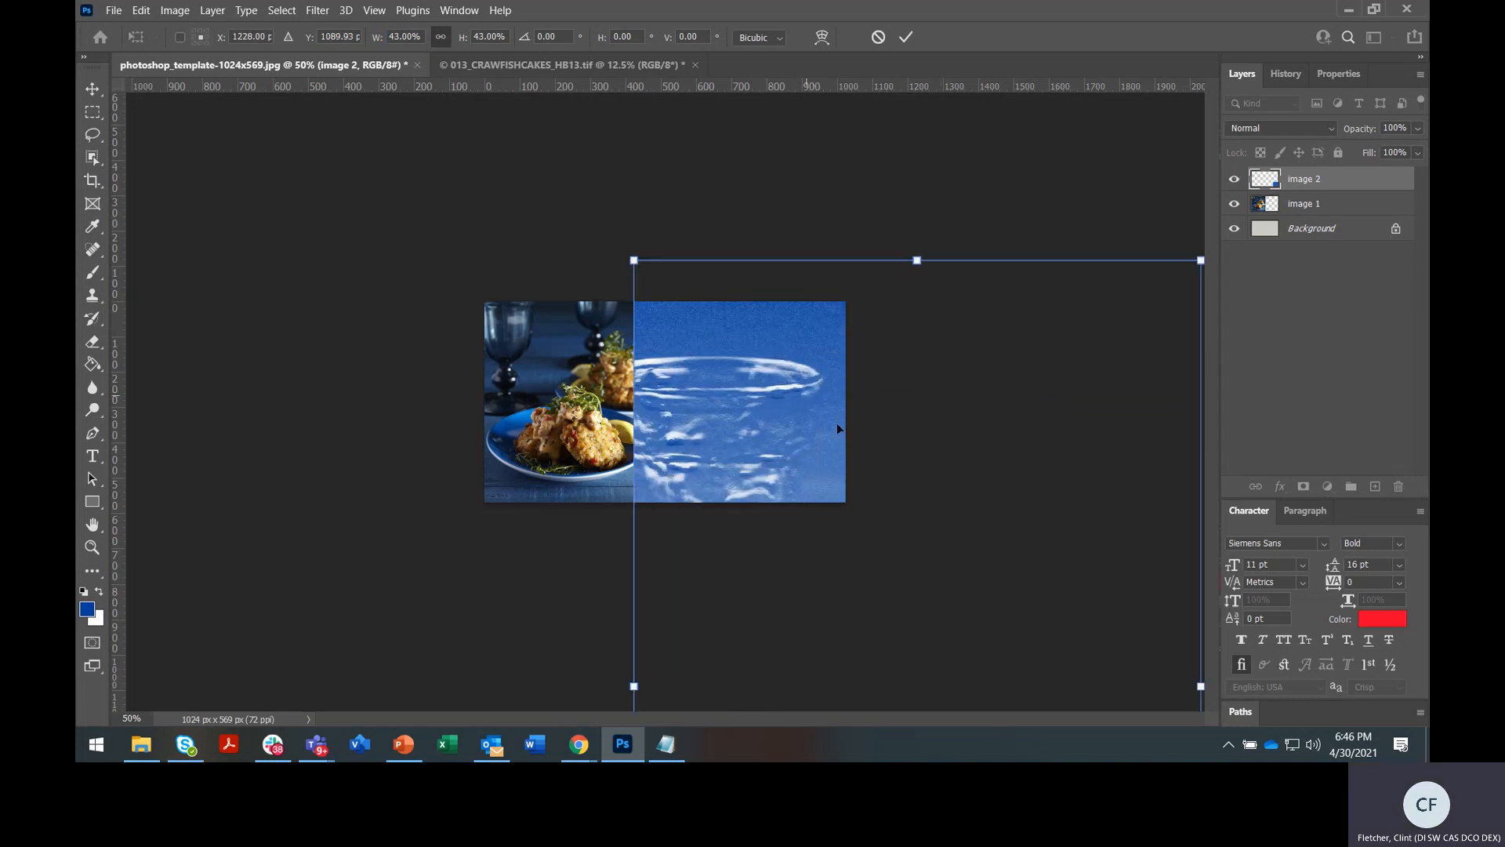
left_click(95, 98)
left_click_drag(687, 379, 601, 308)
Resize image 2 to about 50% within the right half, apply it, then delete the layer
key("ctrl+t")
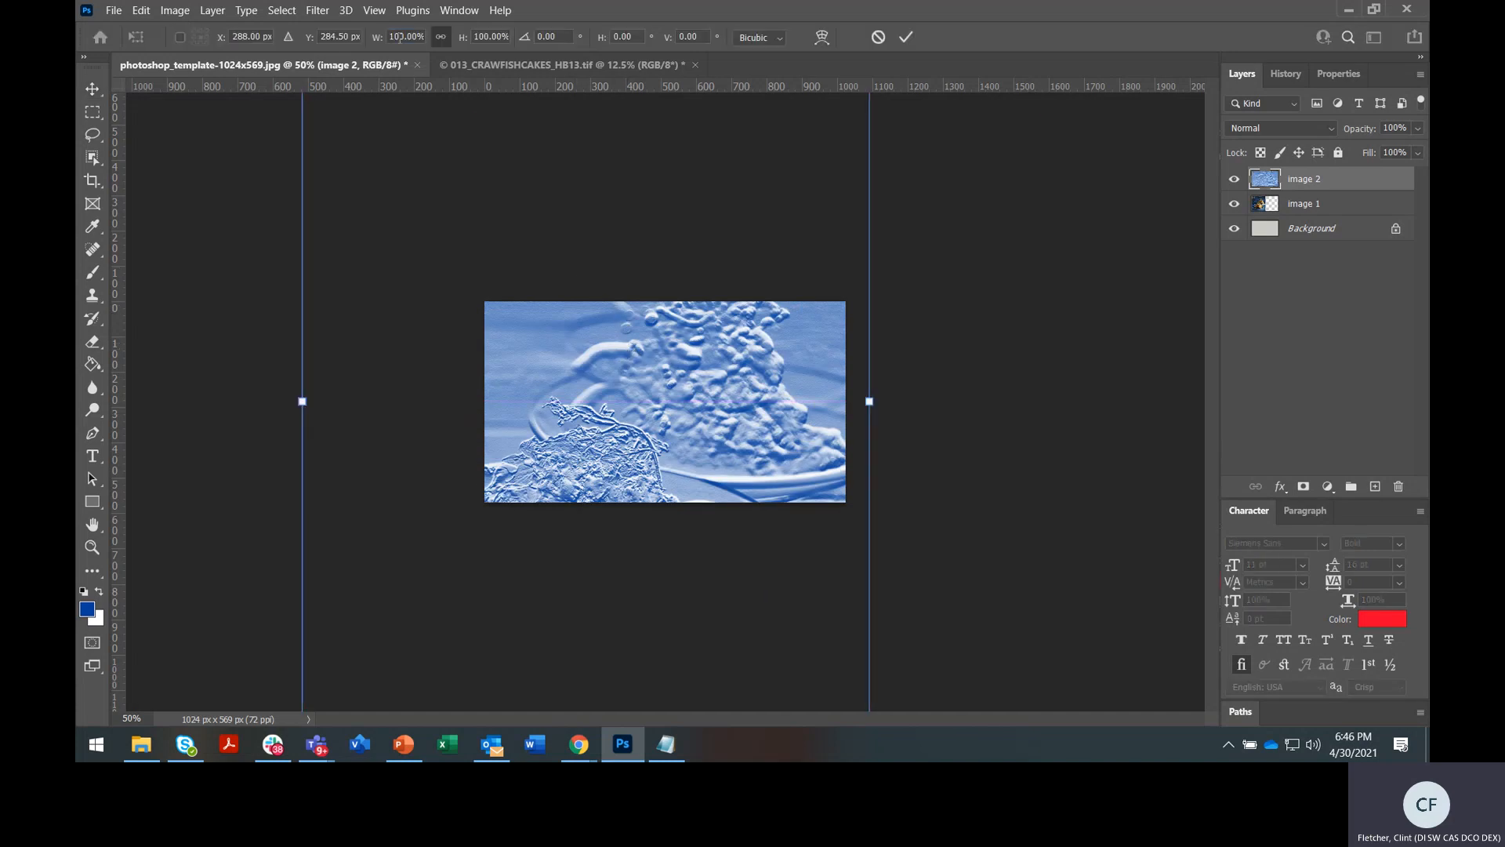
scroll(399, 38, "down", 12)
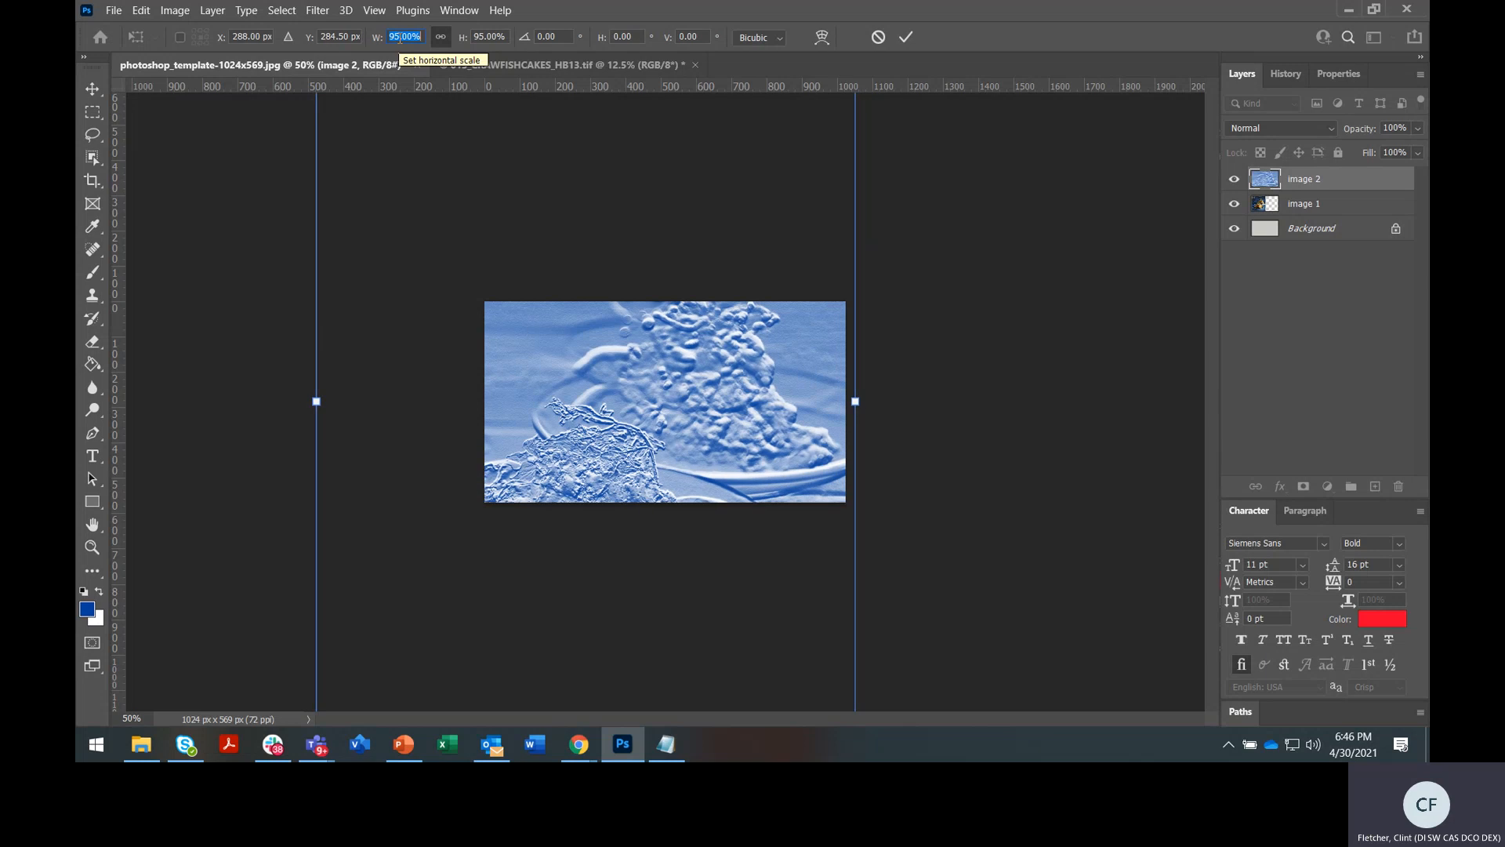
scroll(400, 38, "down", 20)
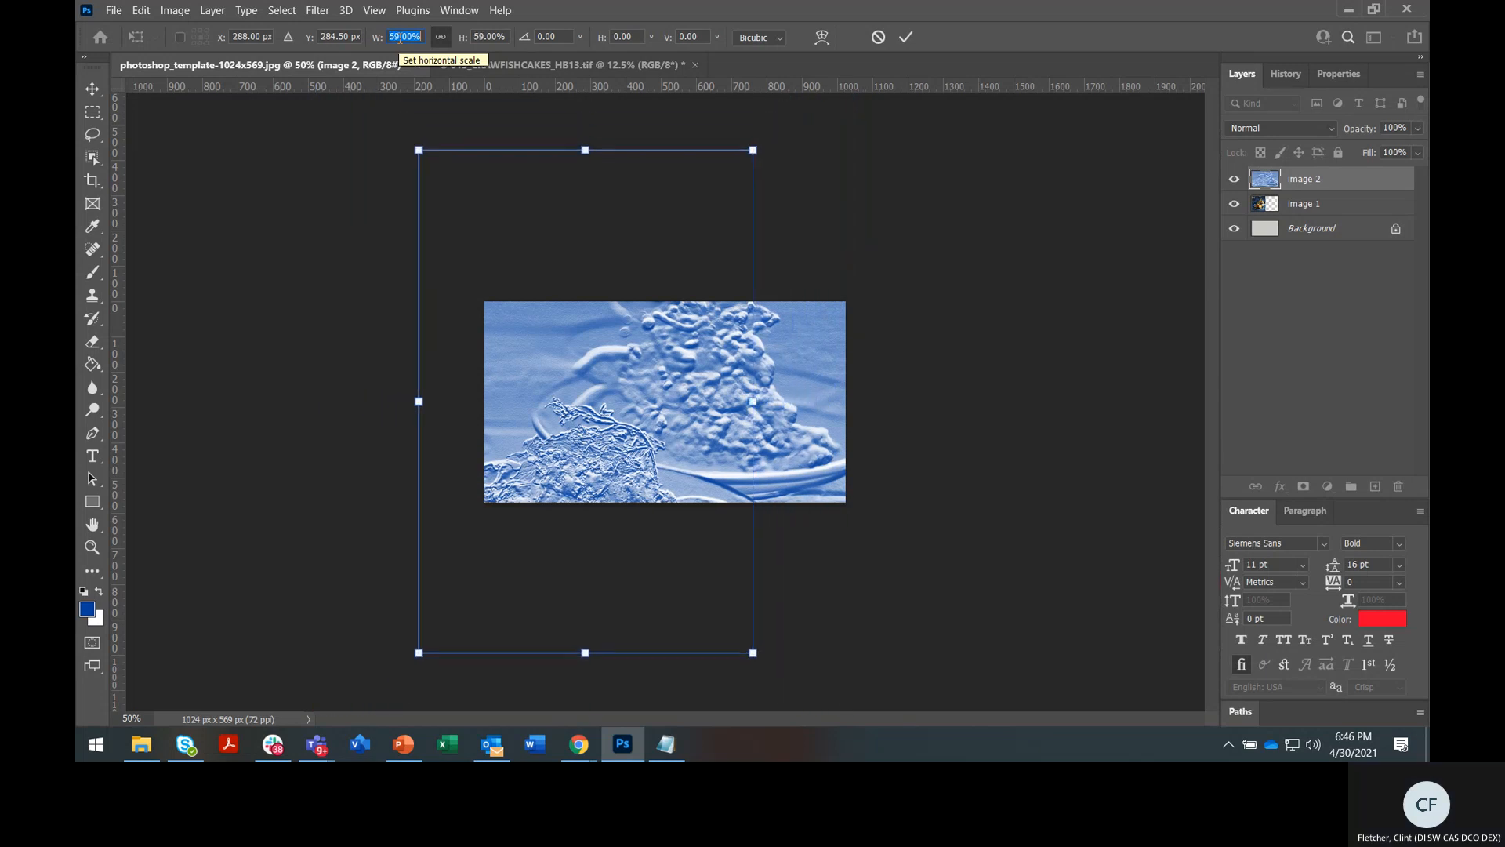
scroll(400, 38, "down", 17)
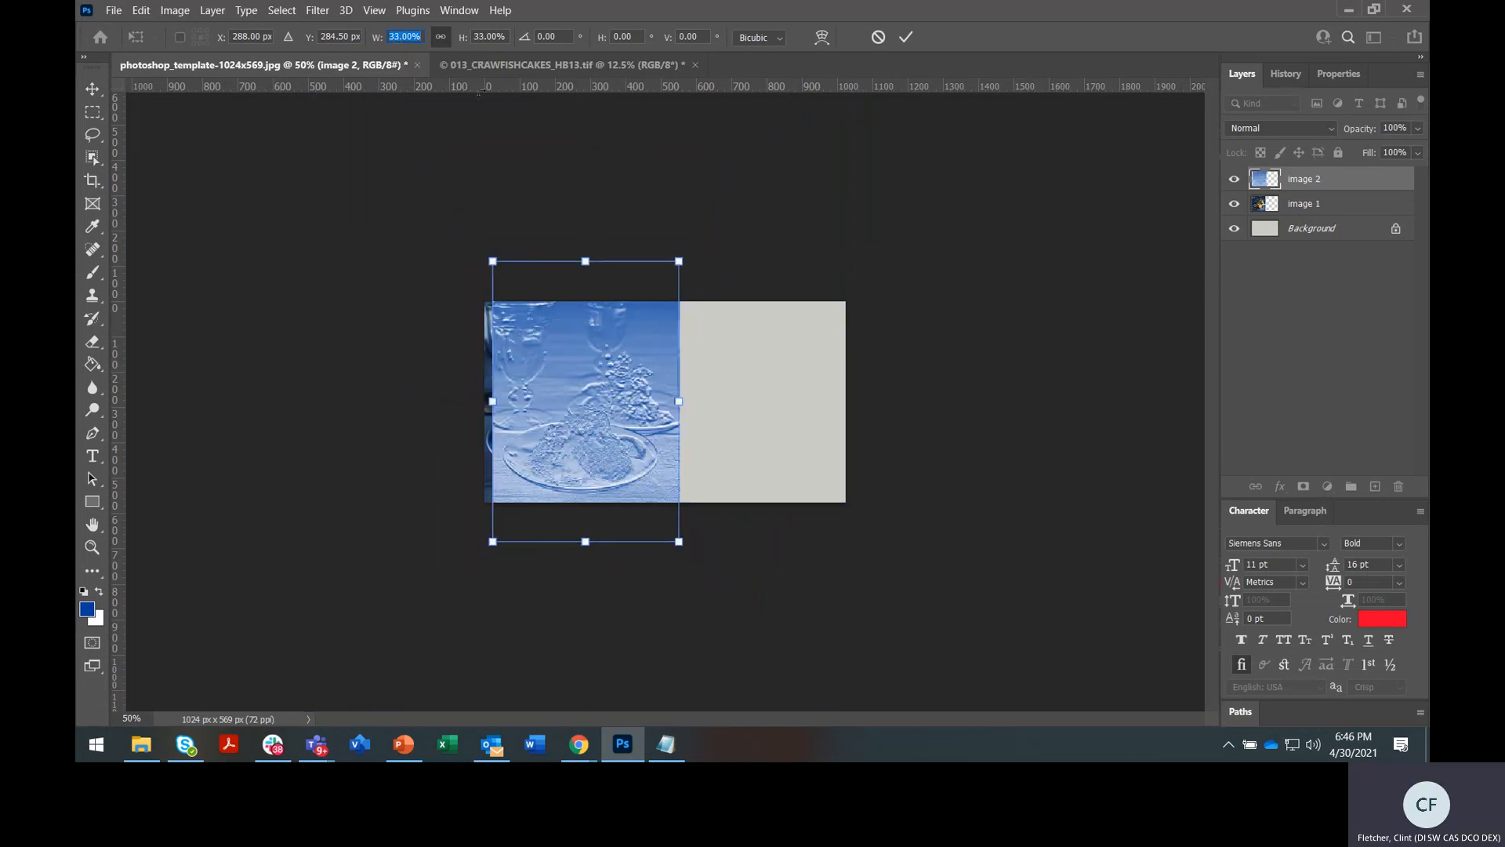
left_click_drag(597, 392, 771, 395)
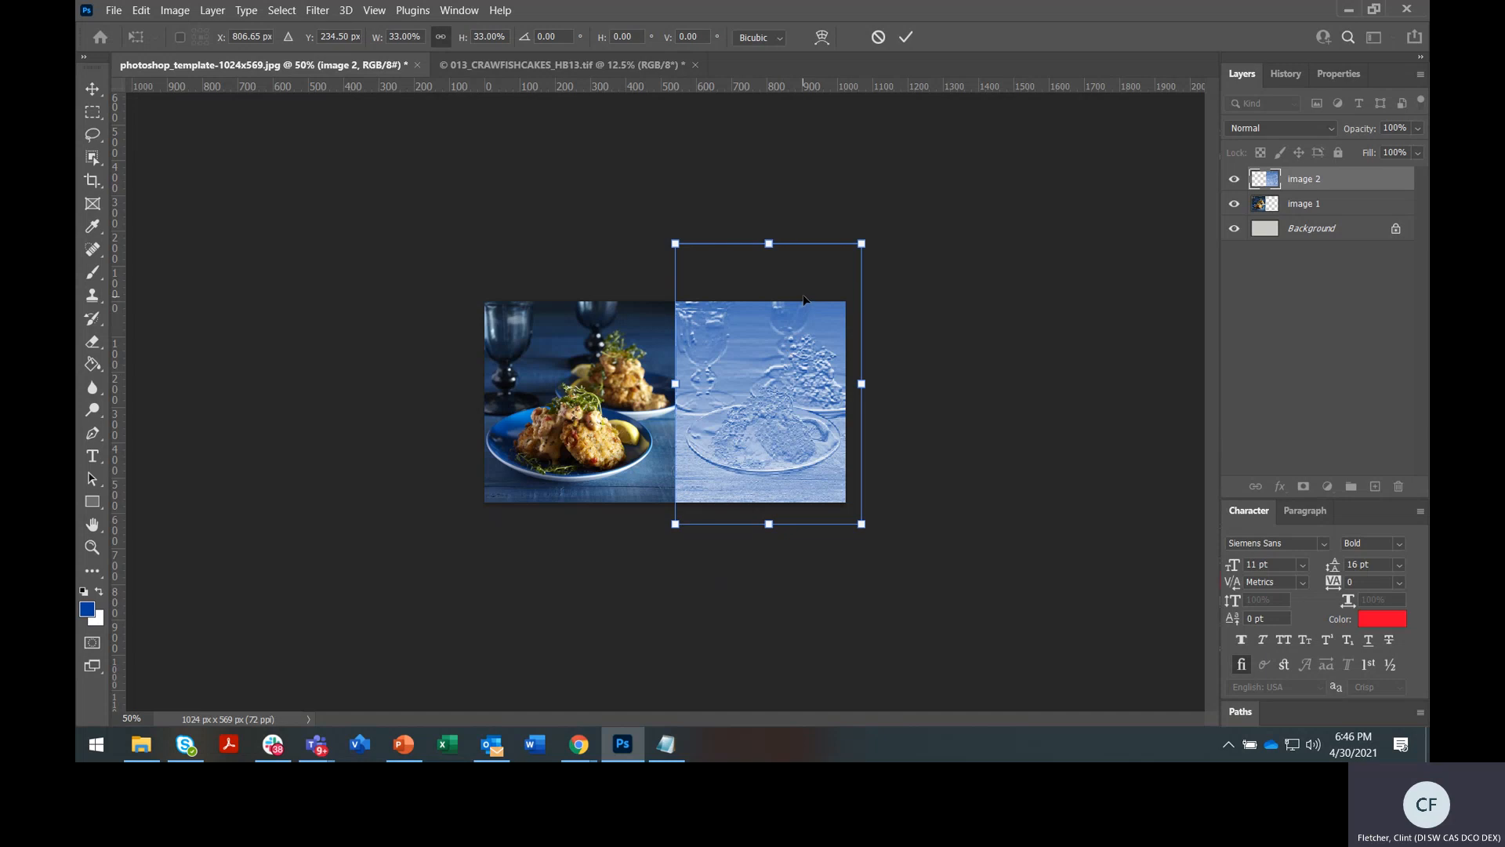
left_click_drag(862, 243, 1028, 185)
key("ctrl+z")
left_click_drag(863, 243, 1012, 189)
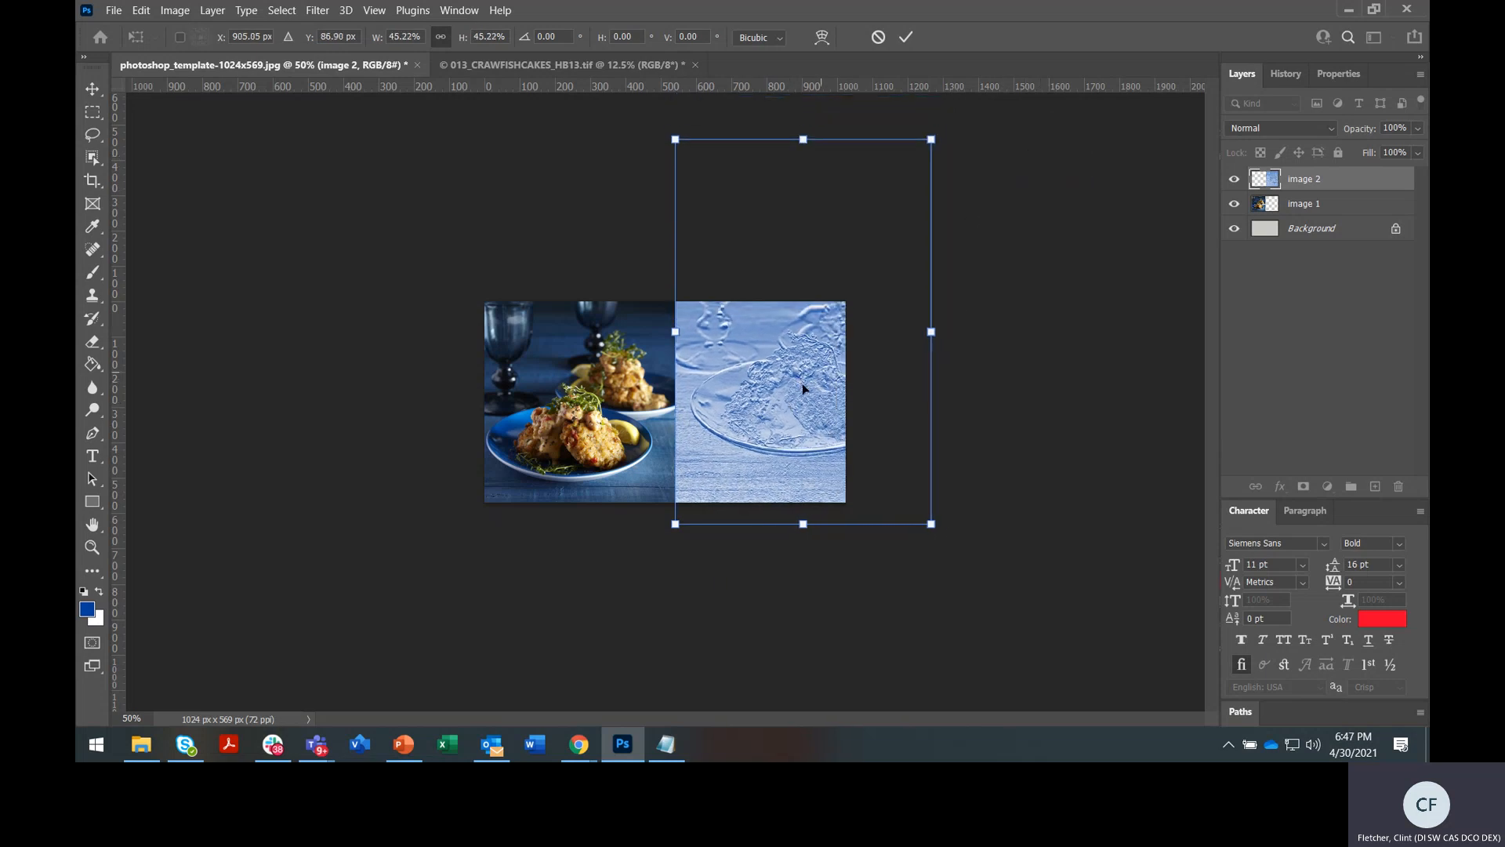
left_click_drag(931, 523, 960, 568)
left_click_drag(806, 436, 799, 408)
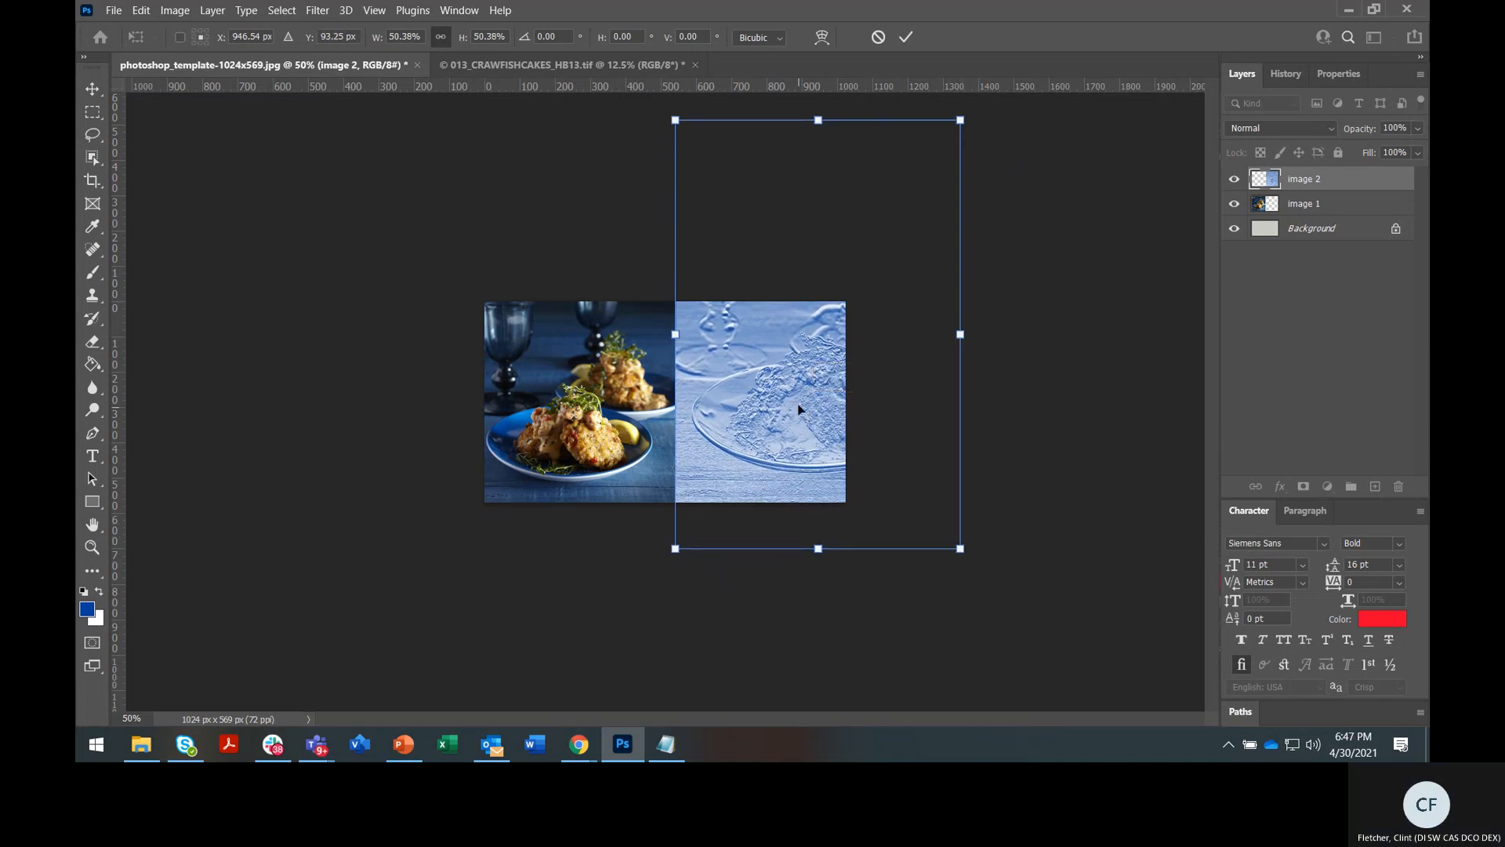
key("Return")
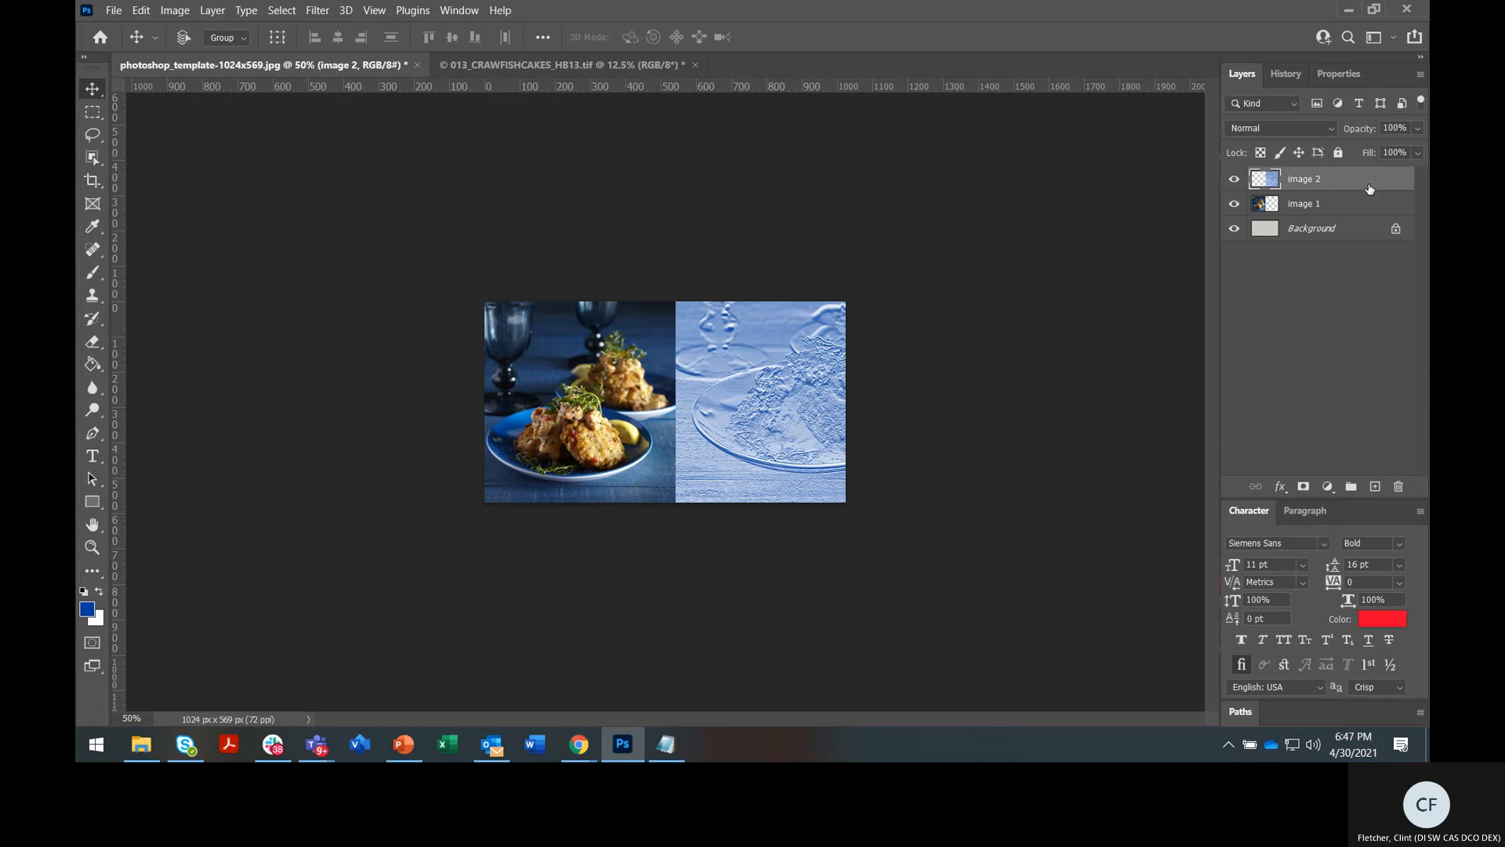
left_click_drag(1370, 189, 1399, 486)
Revert the crawfish cakes source to its unfiltered original and copy it into the template
left_click(527, 64)
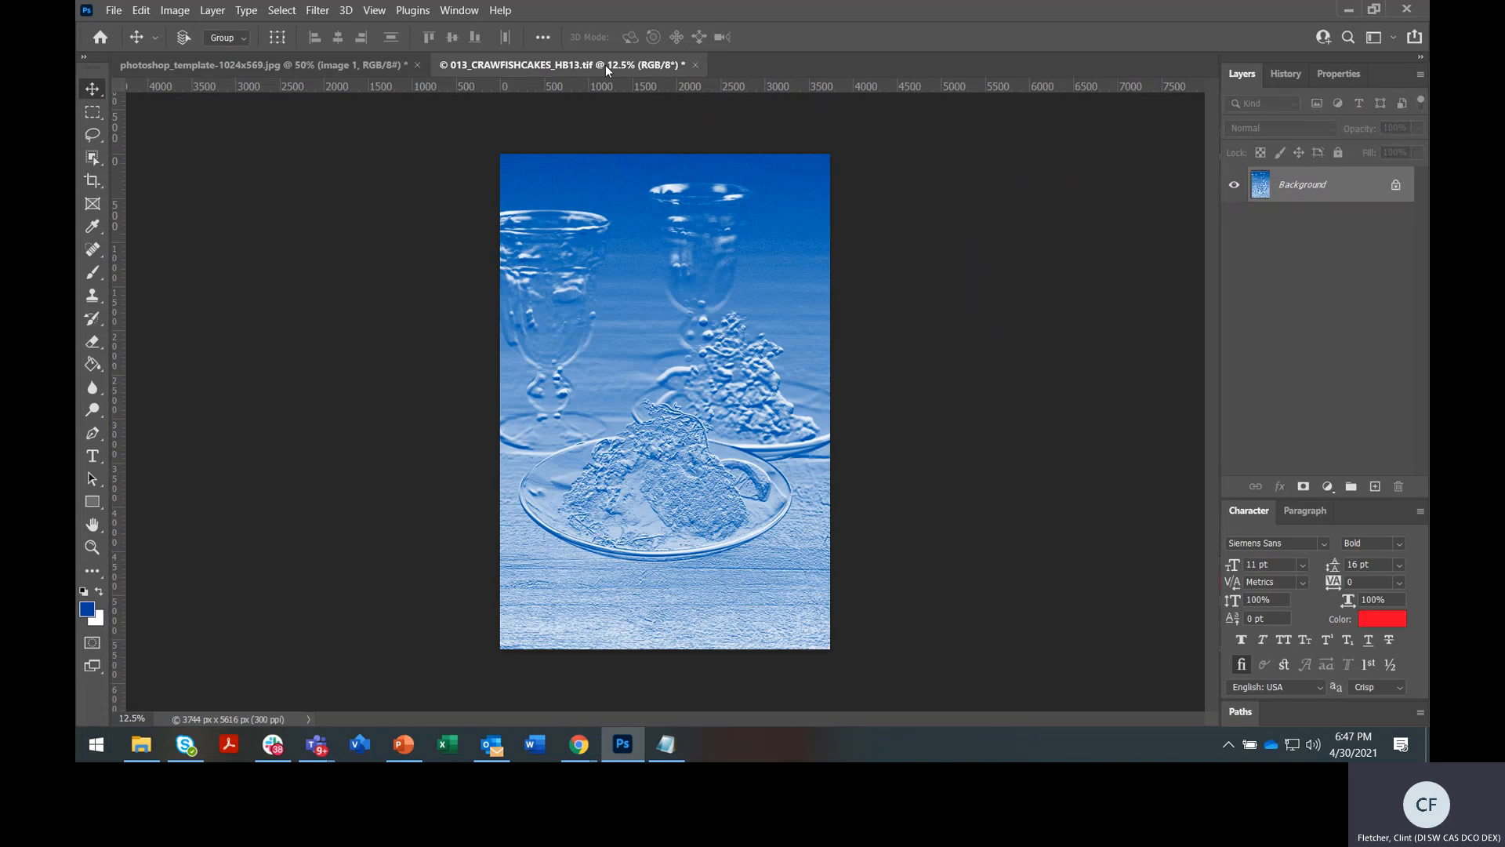
left_click(1300, 77)
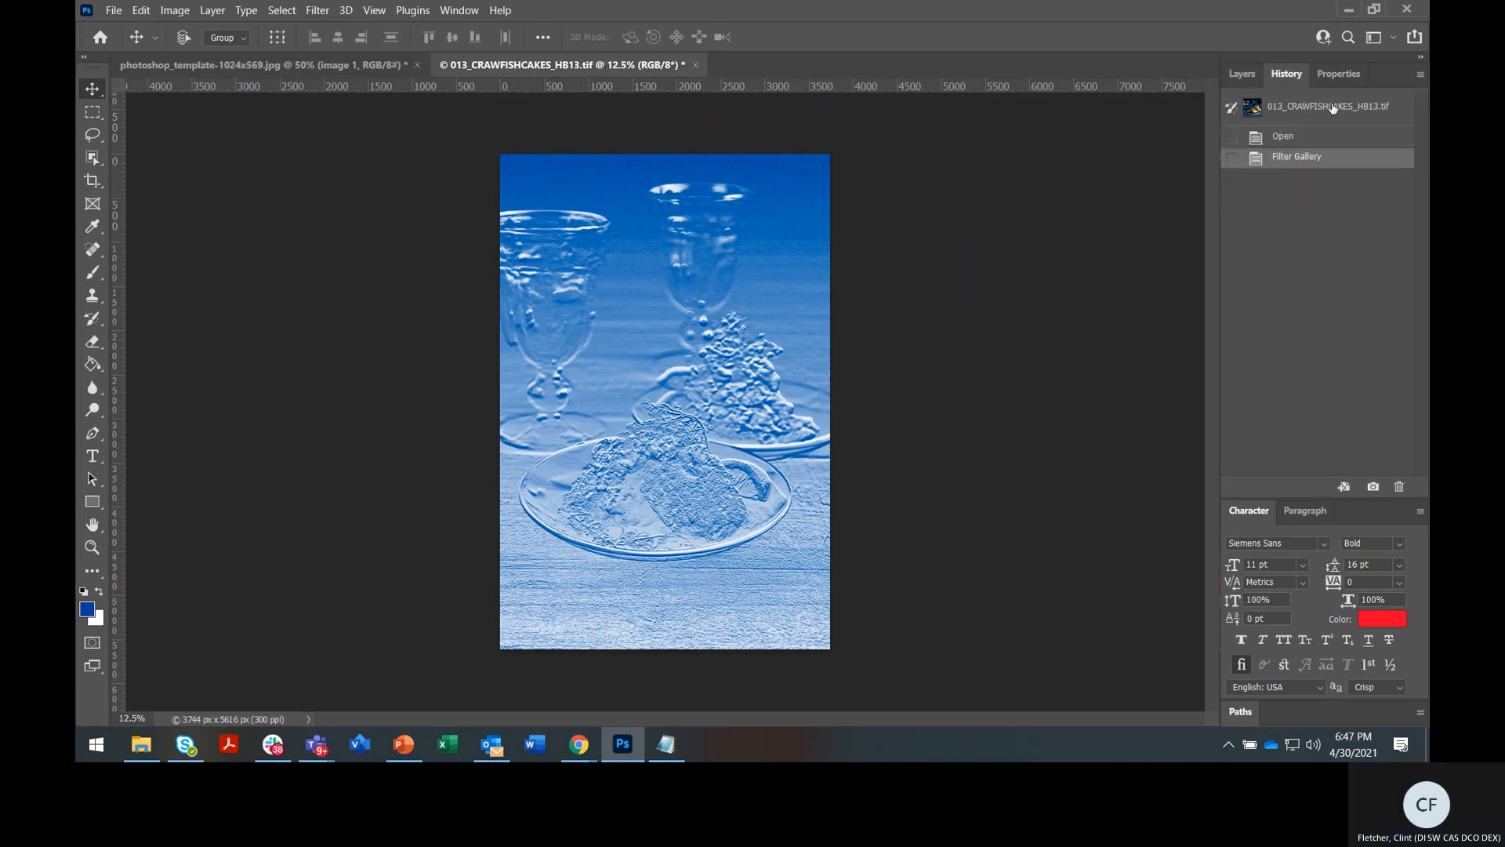
left_click(1270, 107)
left_click(1241, 75)
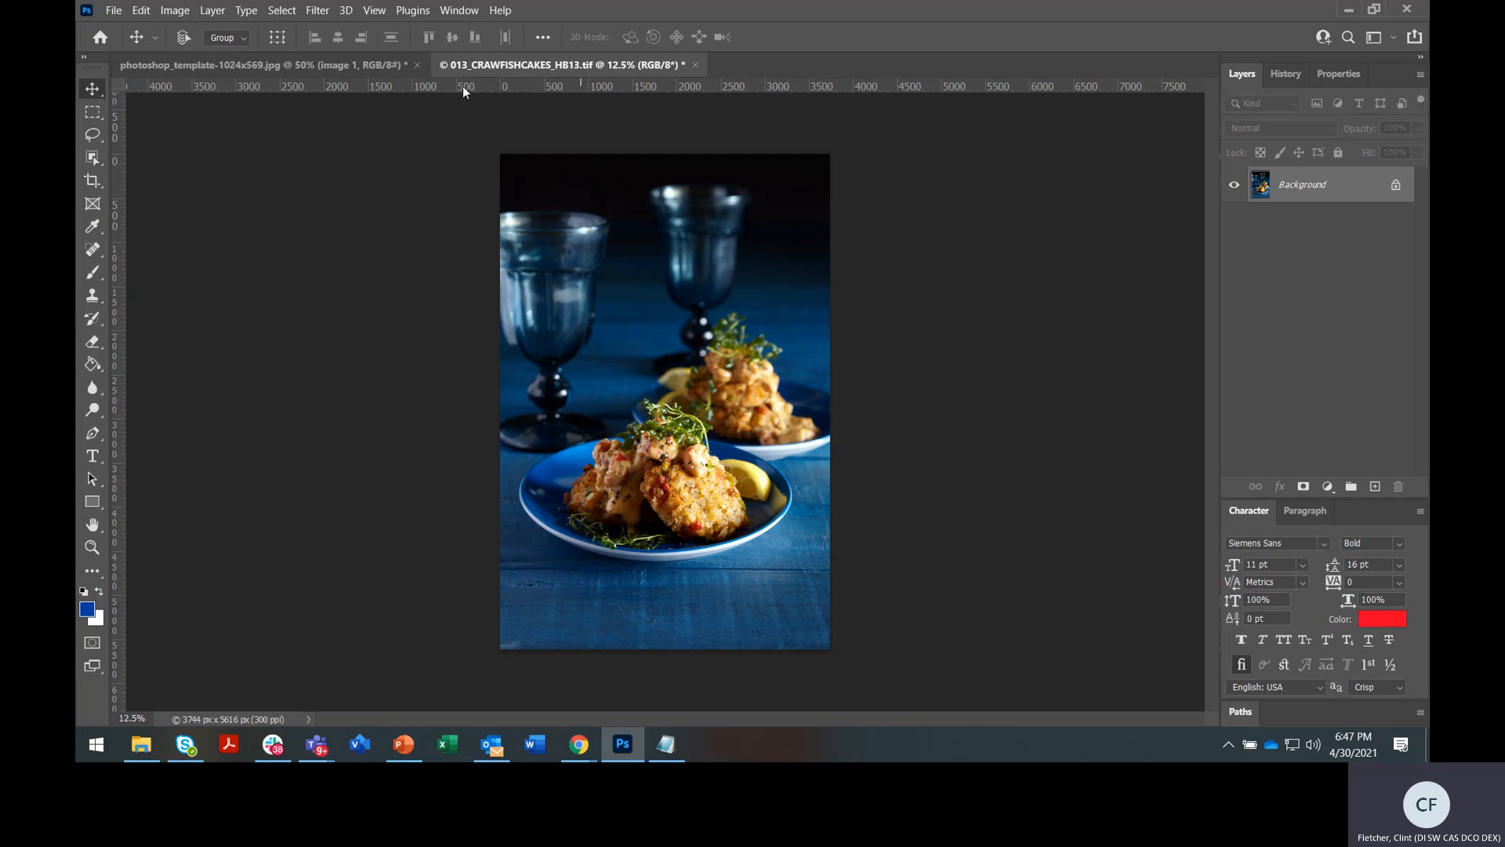
left_click_drag(487, 69, 738, 339)
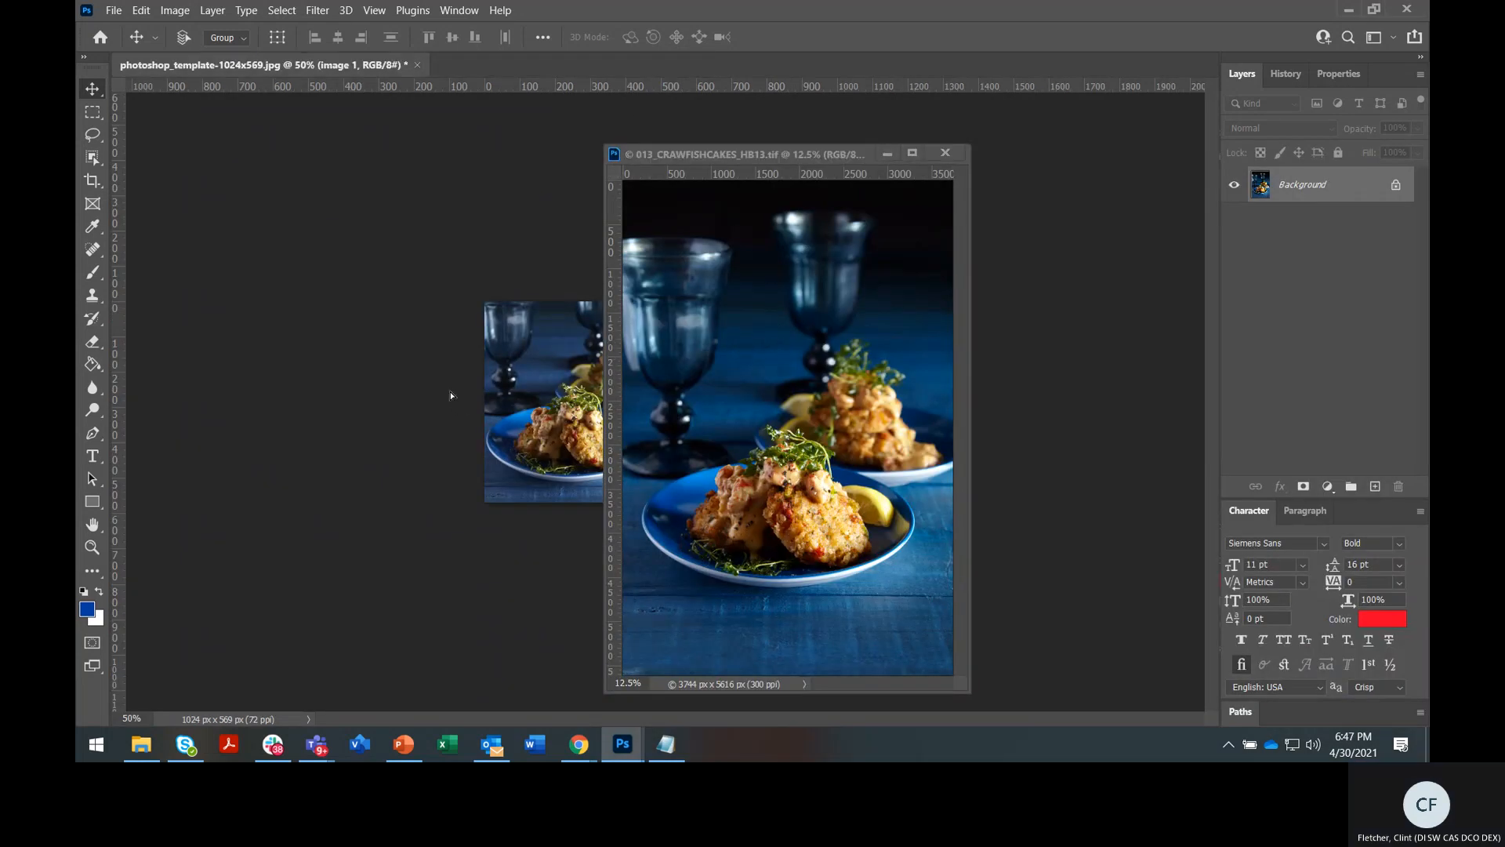
left_click_drag(450, 392, 450, 392)
left_click_drag(798, 154, 773, 67)
left_click(339, 66)
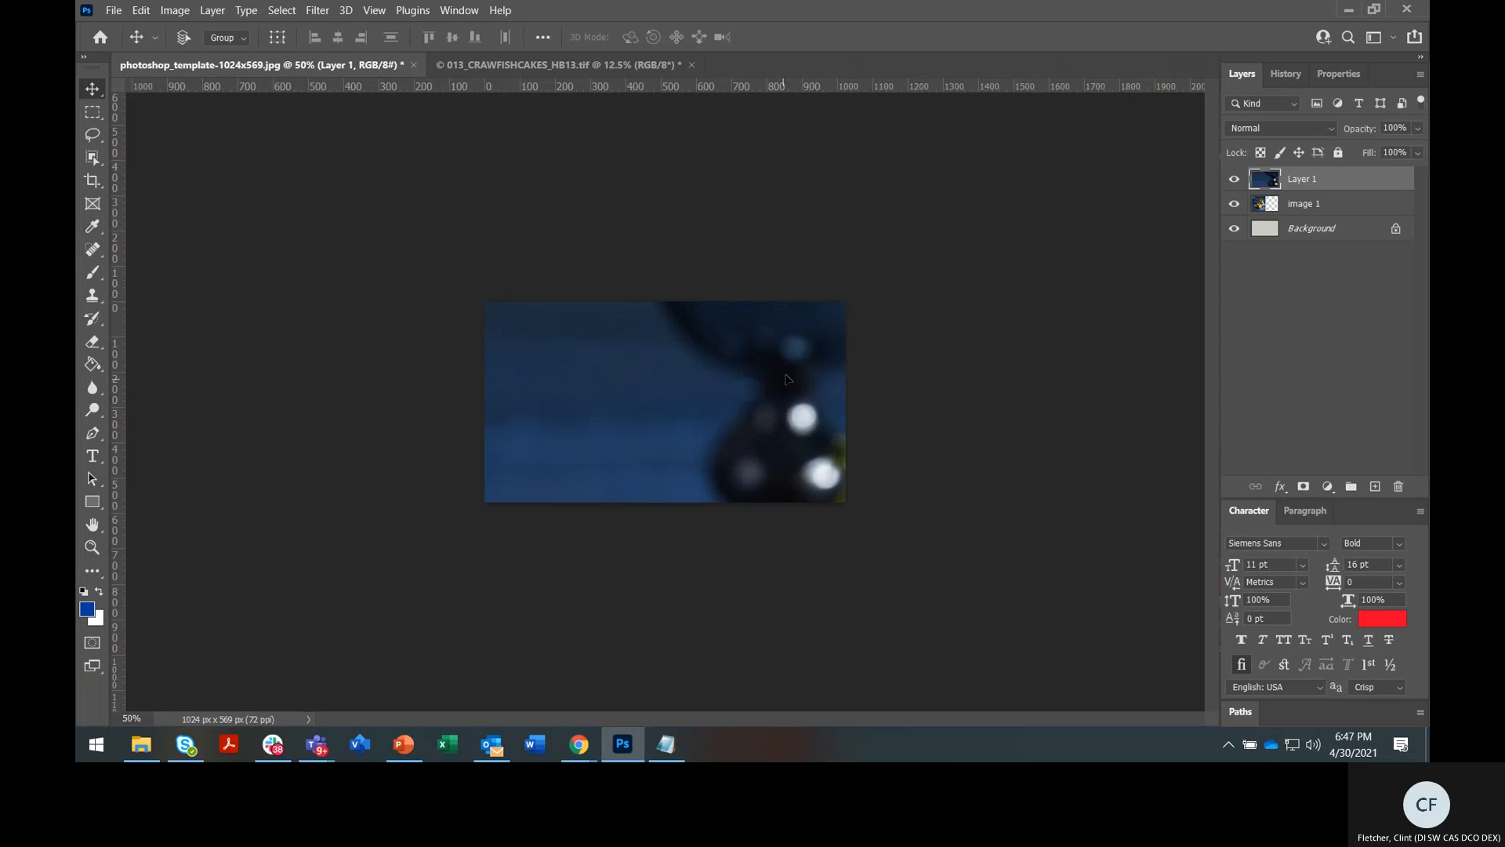
Scale the new photo layer to about 22% and place it in the template's right half
left_click_drag(787, 385, 762, 350)
key("ctrl+t")
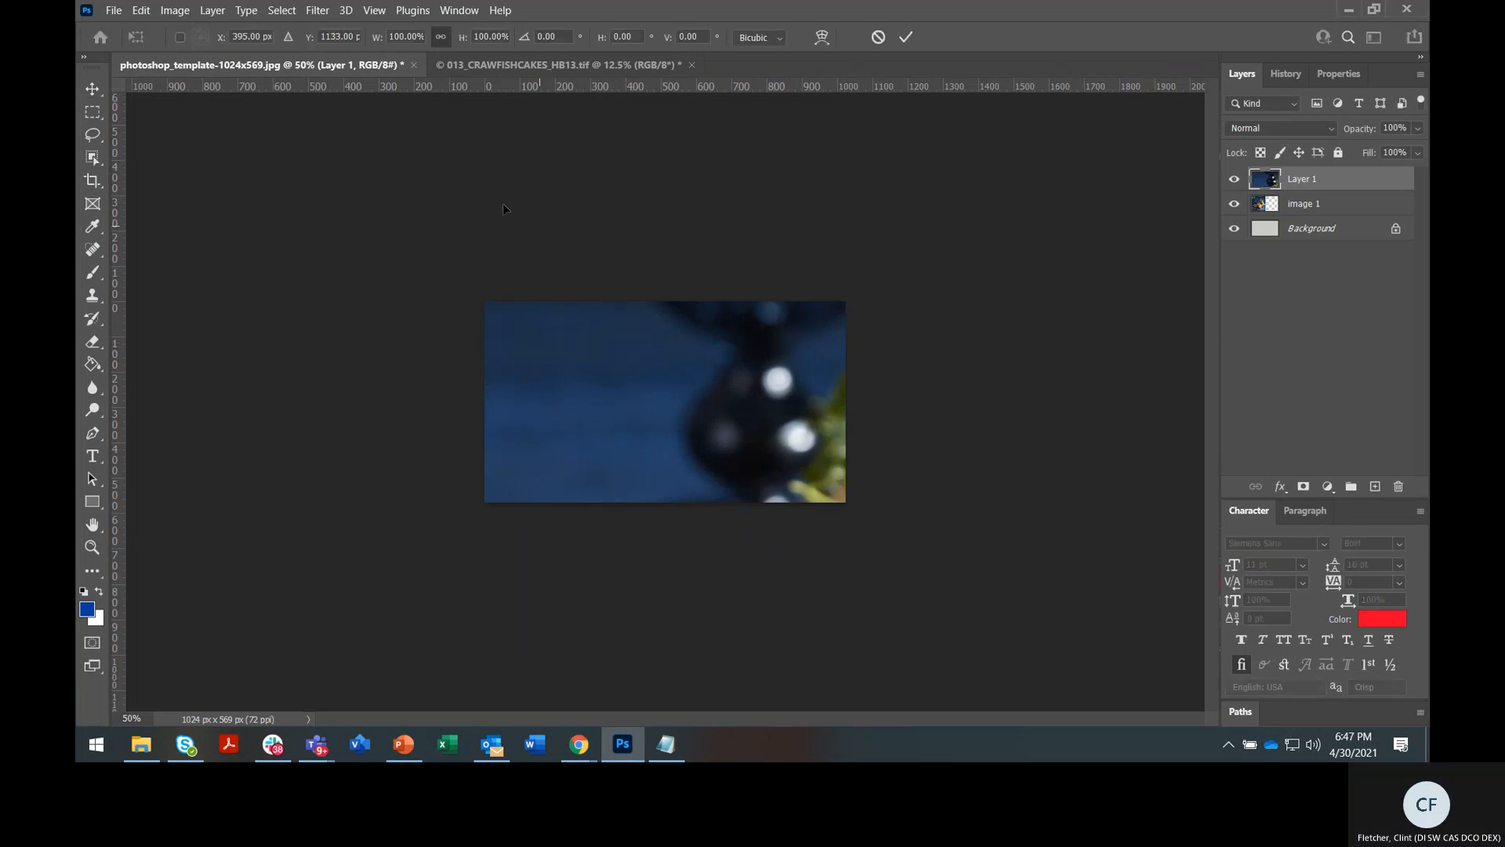
left_click_drag(730, 479, 676, 399)
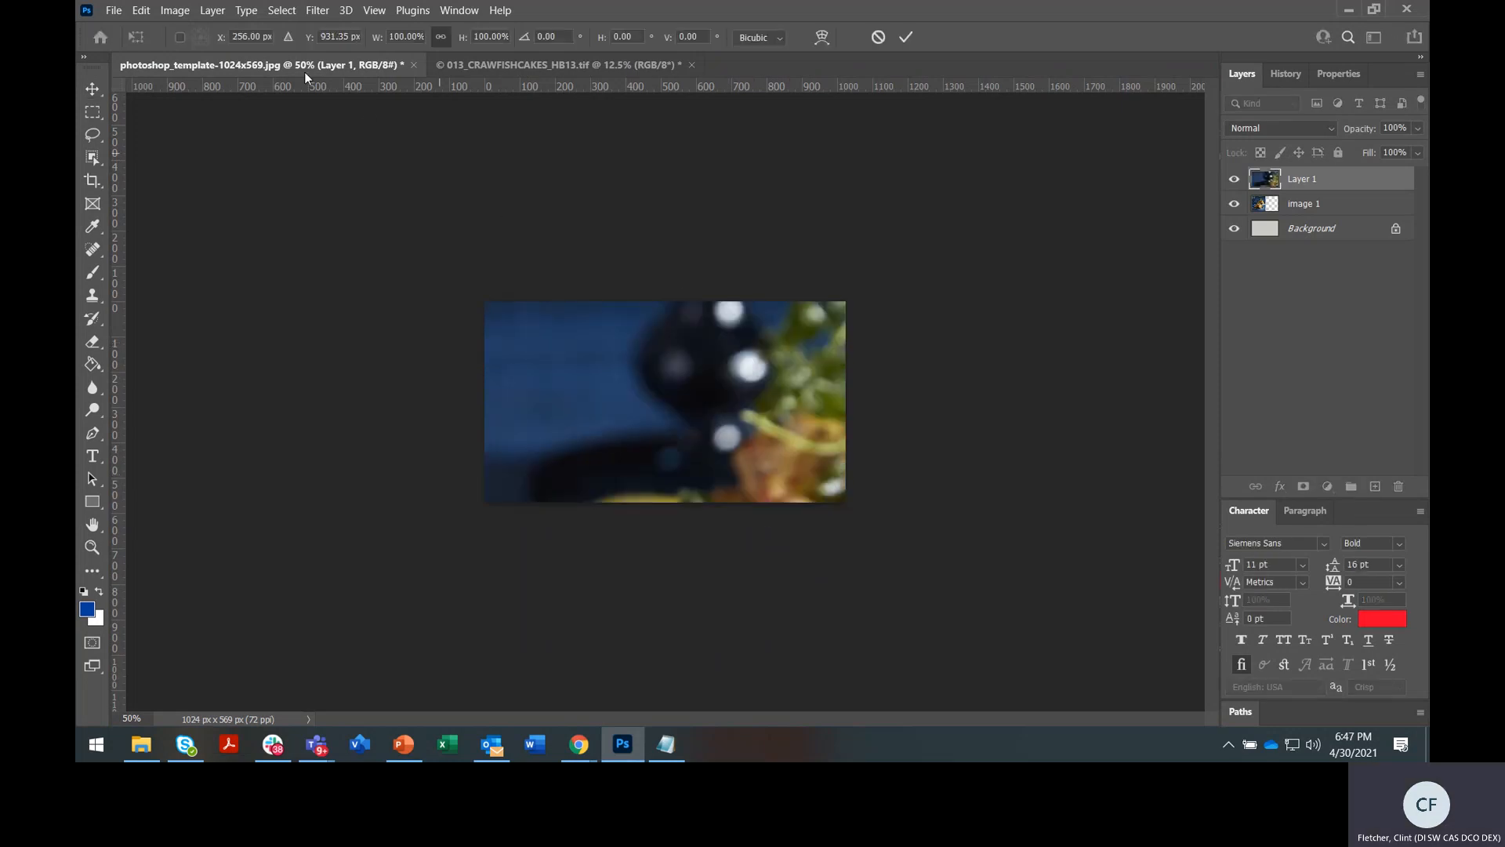
left_click(402, 36)
key("shift+Down")
key("shift+Down")
key("shift+Down")
key("shift+Down")
key("shift+Down")
key("shift+Down")
key("shift+Down")
key("shift+Down")
key("shift+Down")
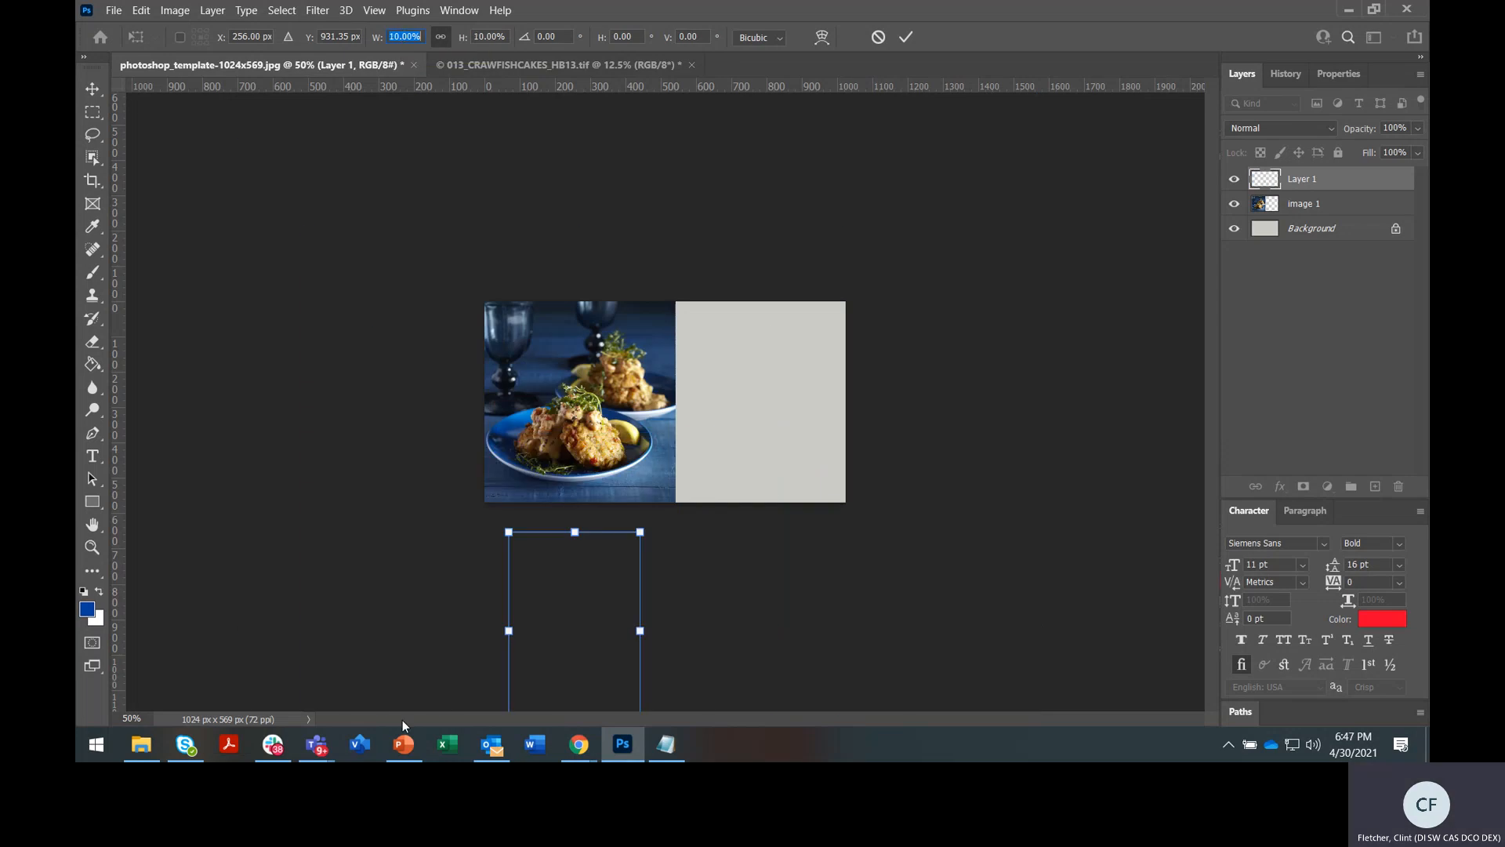
left_click_drag(549, 632, 706, 314)
left_click_drag(807, 401, 1162, 602)
left_click_drag(859, 542, 858, 403)
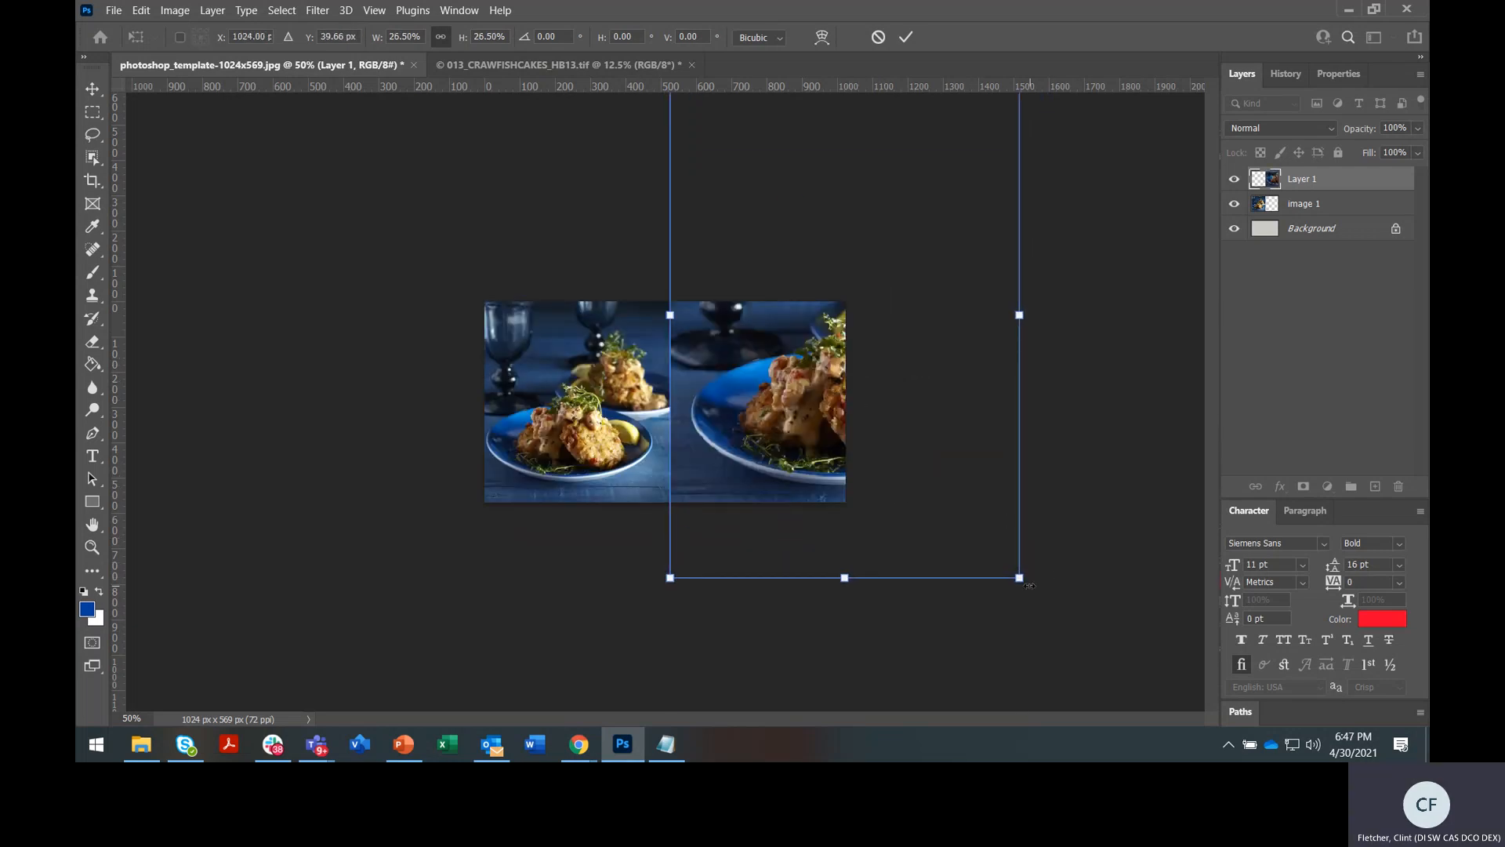
left_click_drag(1019, 578, 944, 531)
left_click_drag(866, 444, 870, 468)
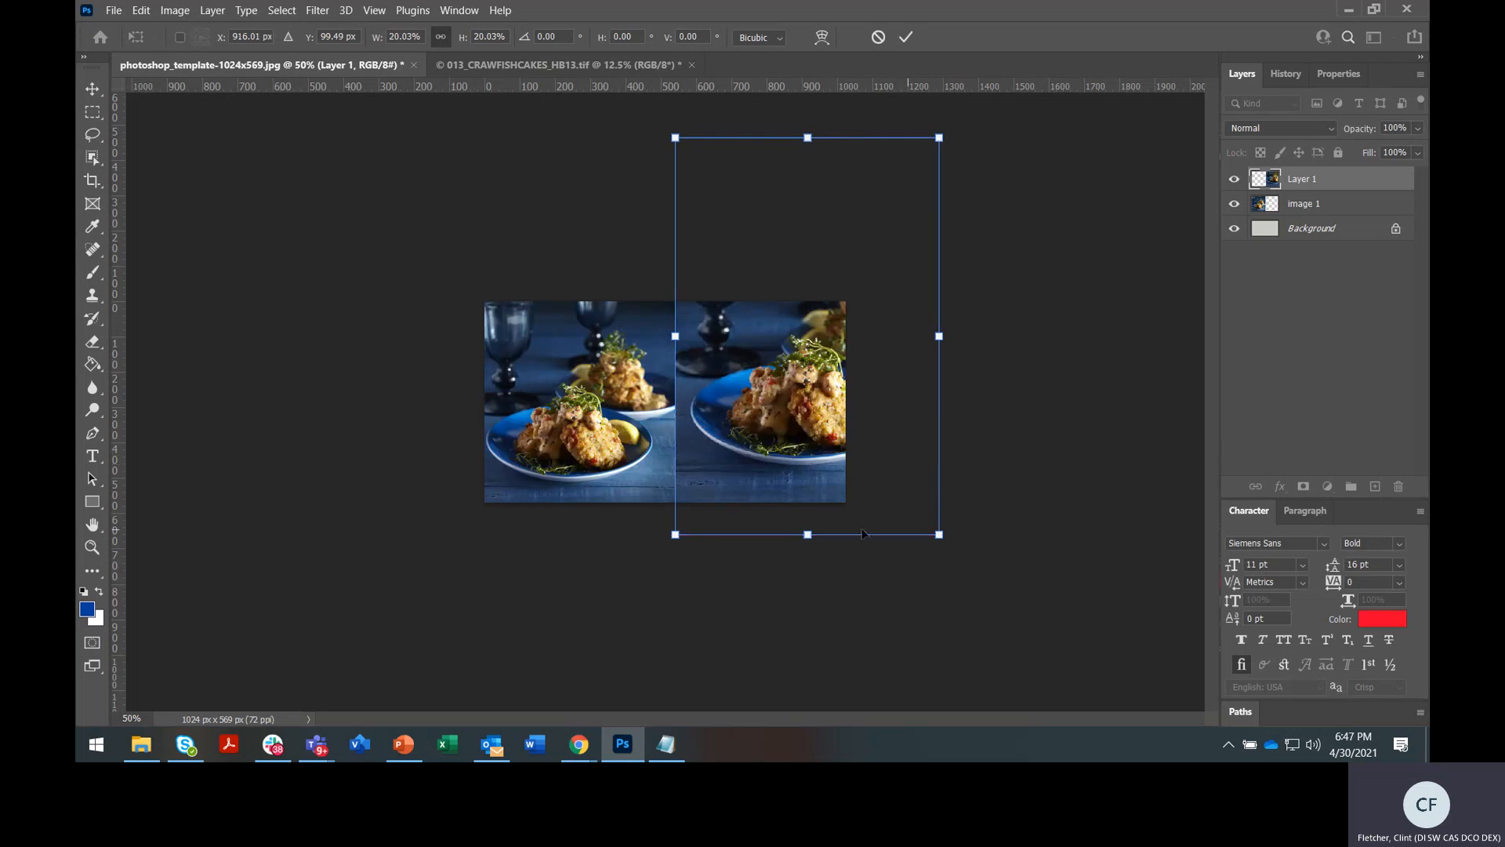
left_click_drag(675, 534, 667, 545)
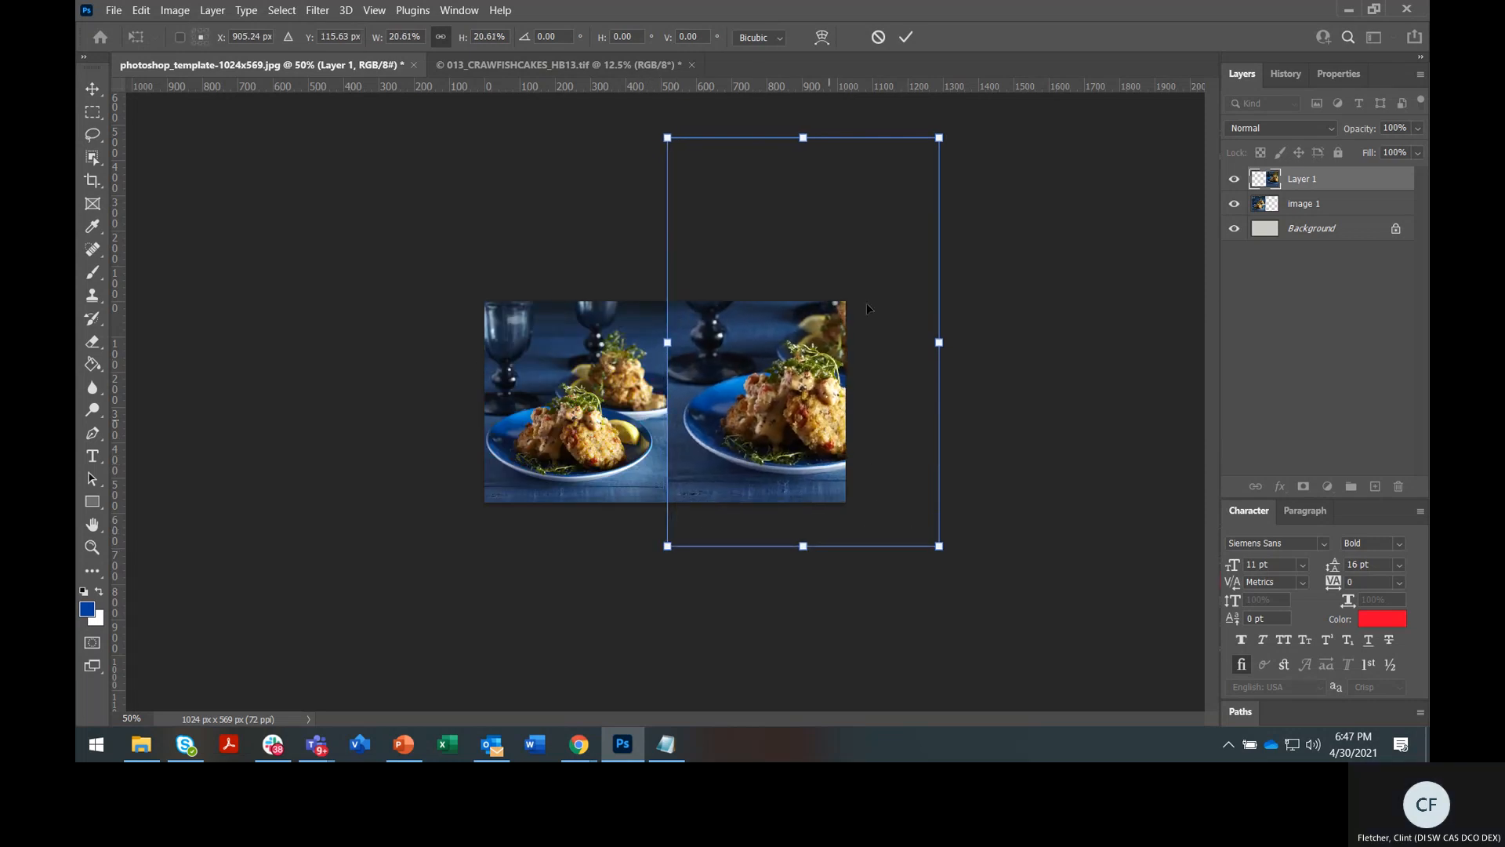
left_click_drag(944, 140, 965, 109)
key("Return")
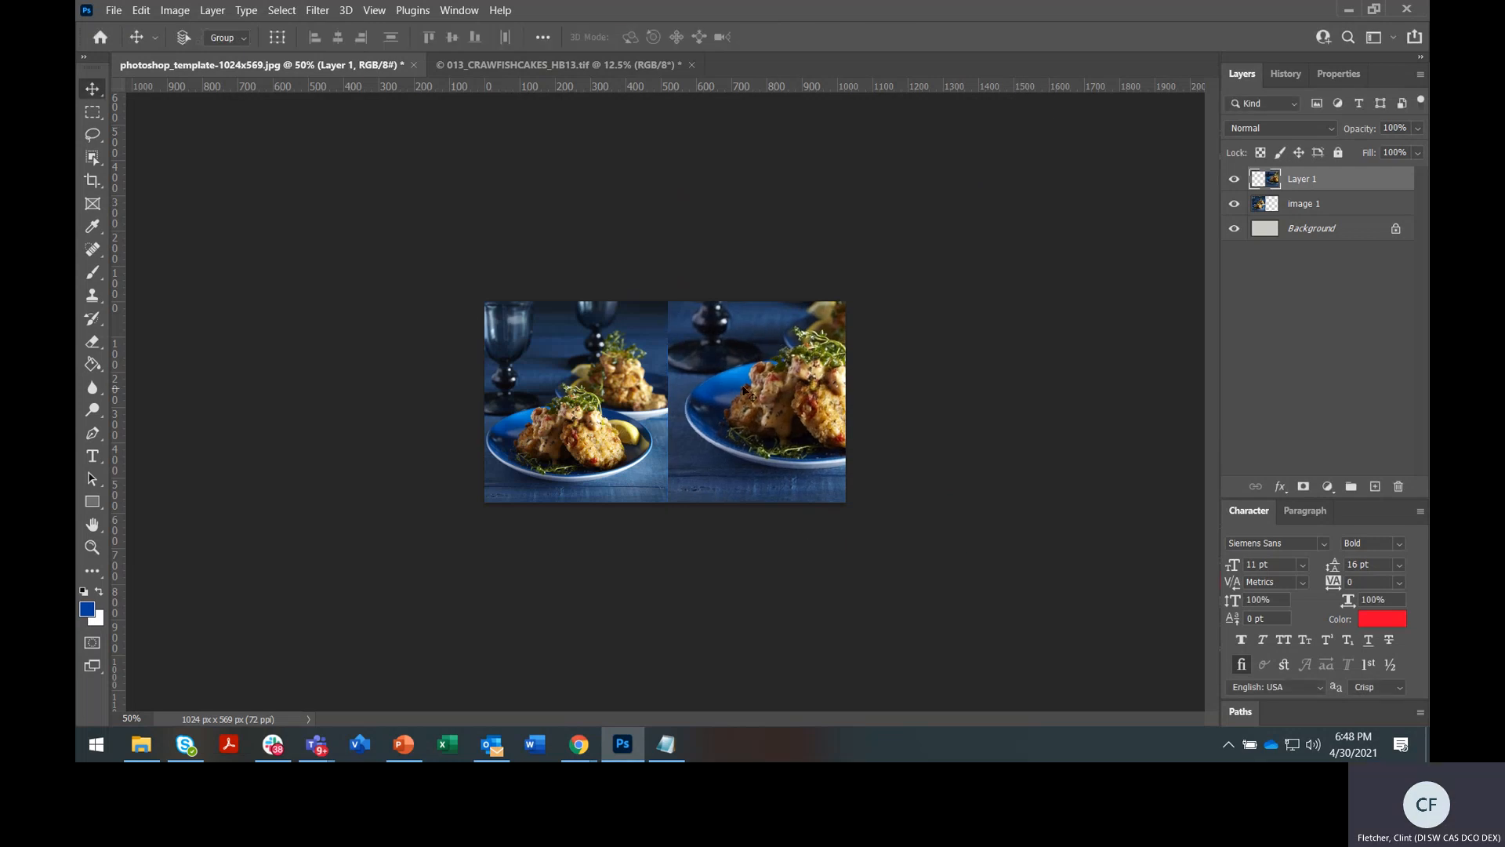
Align the right photo's edge with the canvas centre and view the template at 100%
left_click_drag(807, 357, 804, 365)
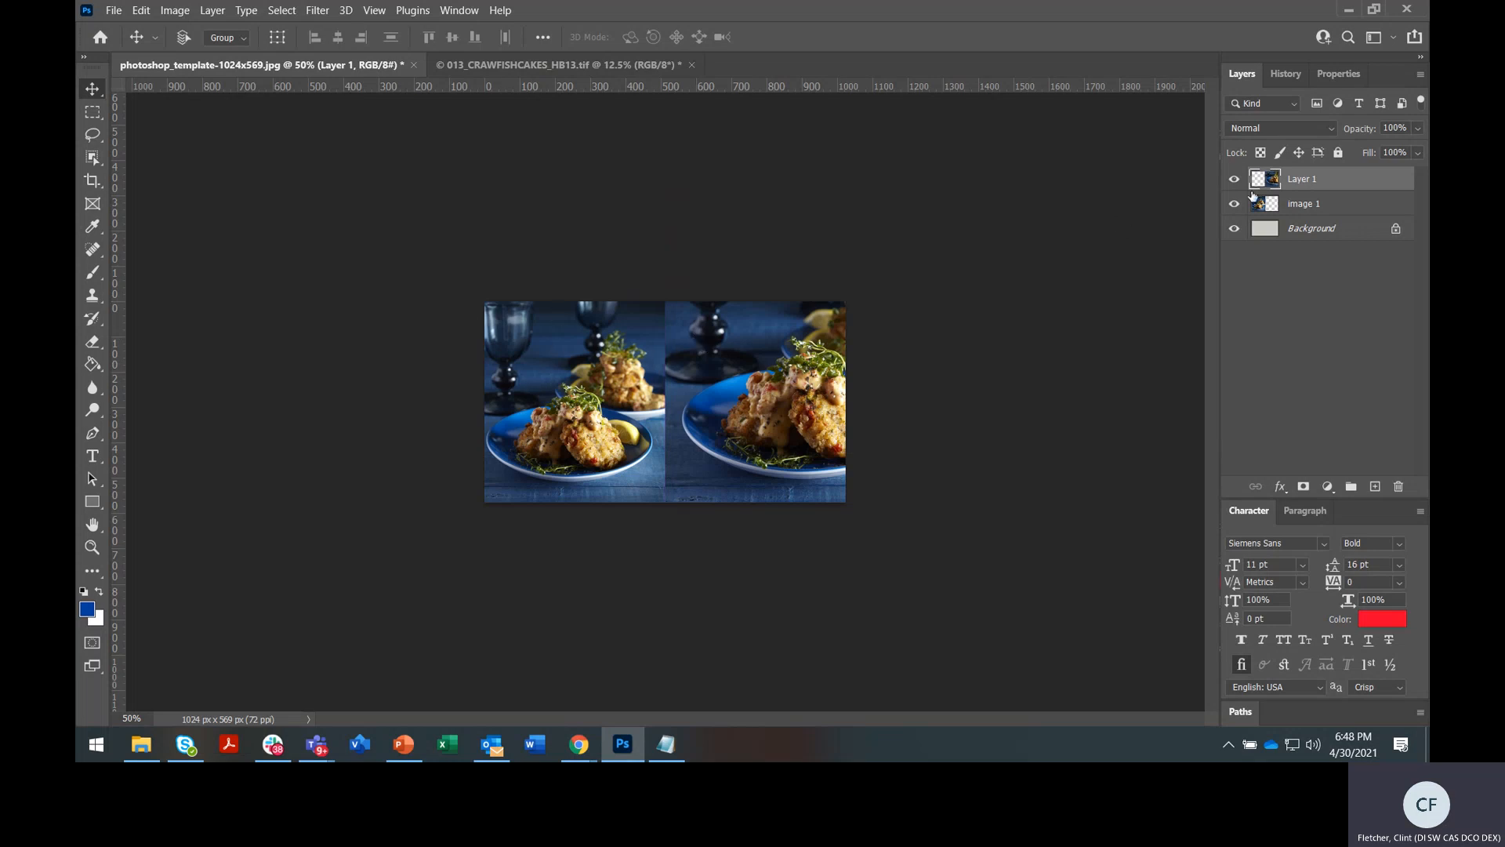
left_click(92, 547)
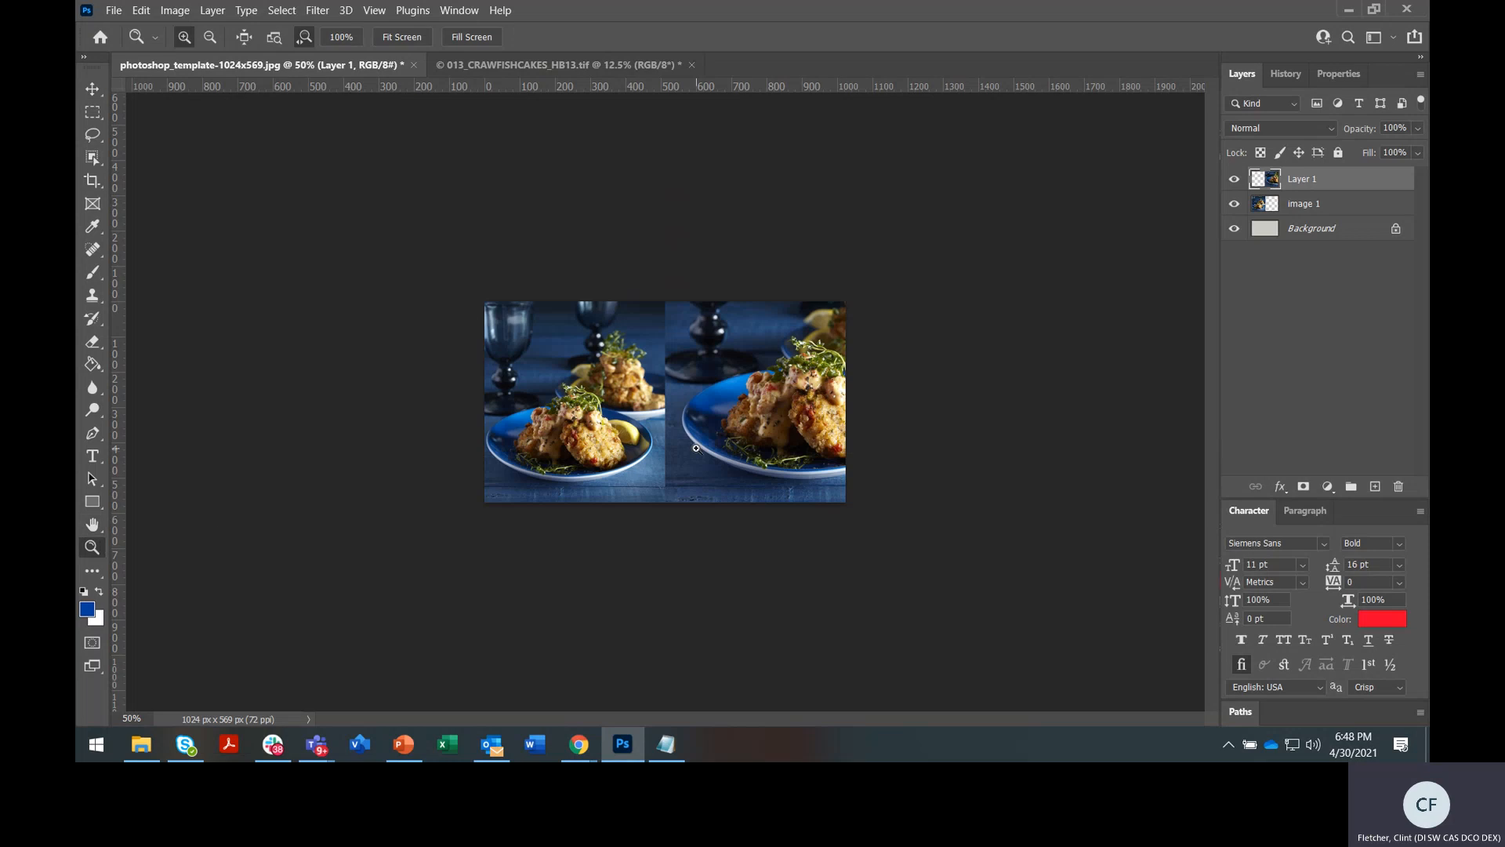
left_click(696, 447)
left_click(769, 439)
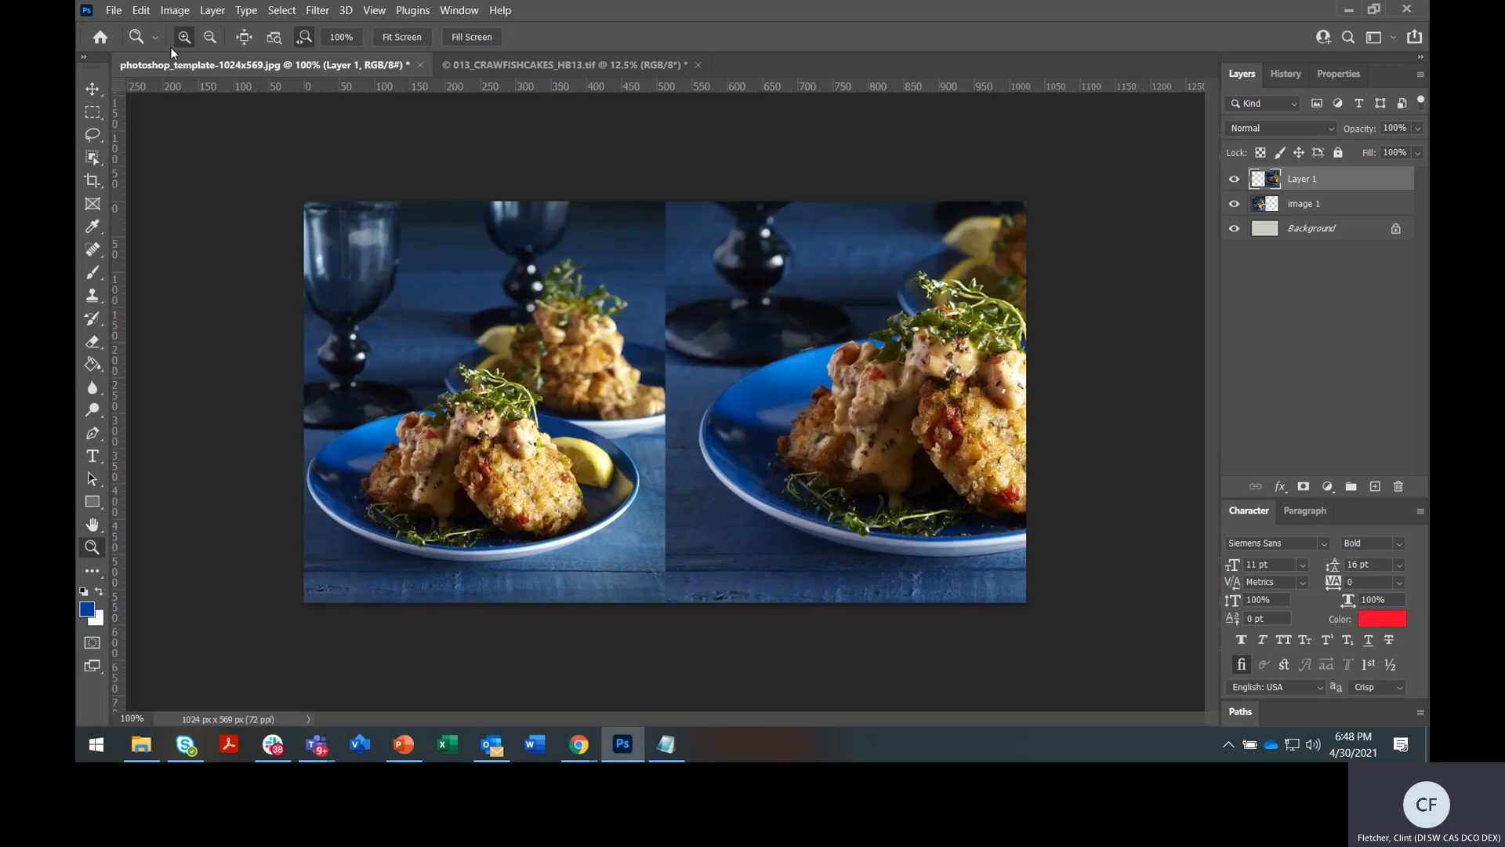
Export the template with Save for Web as crab+cake_2.jpg in the FSDC folder
left_click(114, 11)
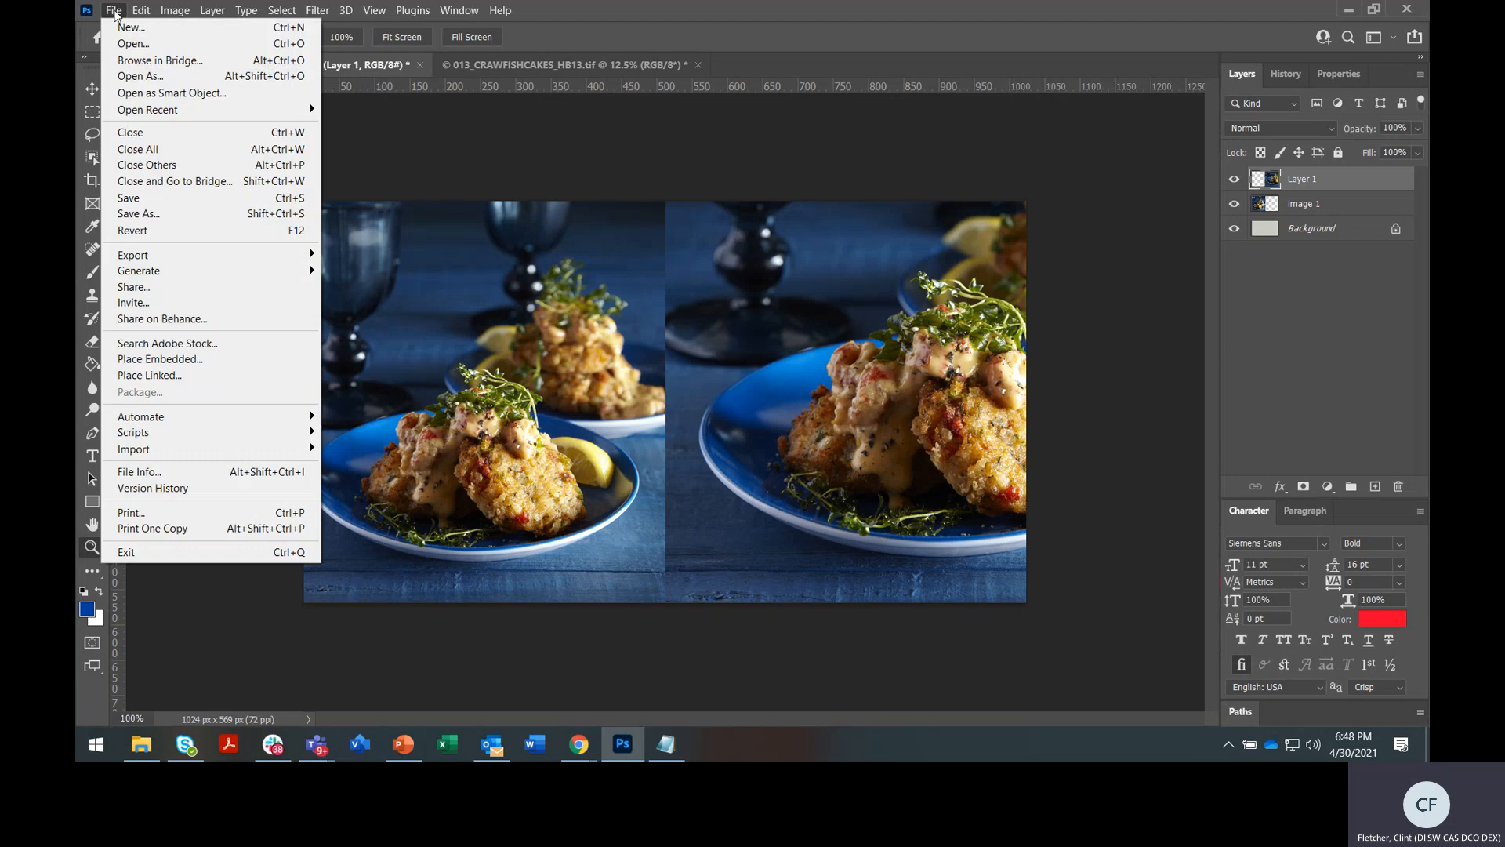
mouse_move(156, 261)
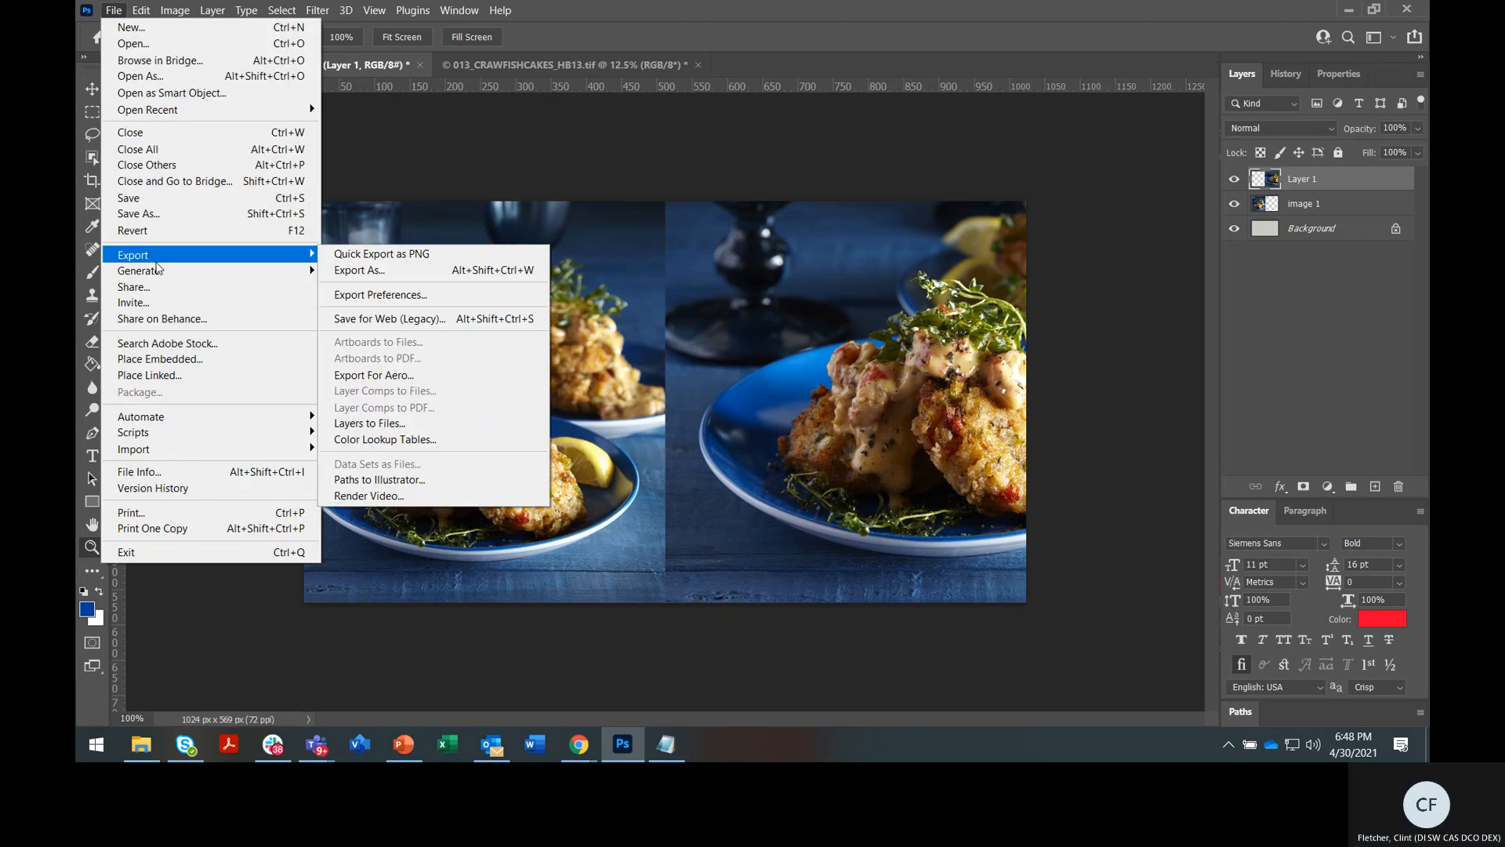
left_click(363, 312)
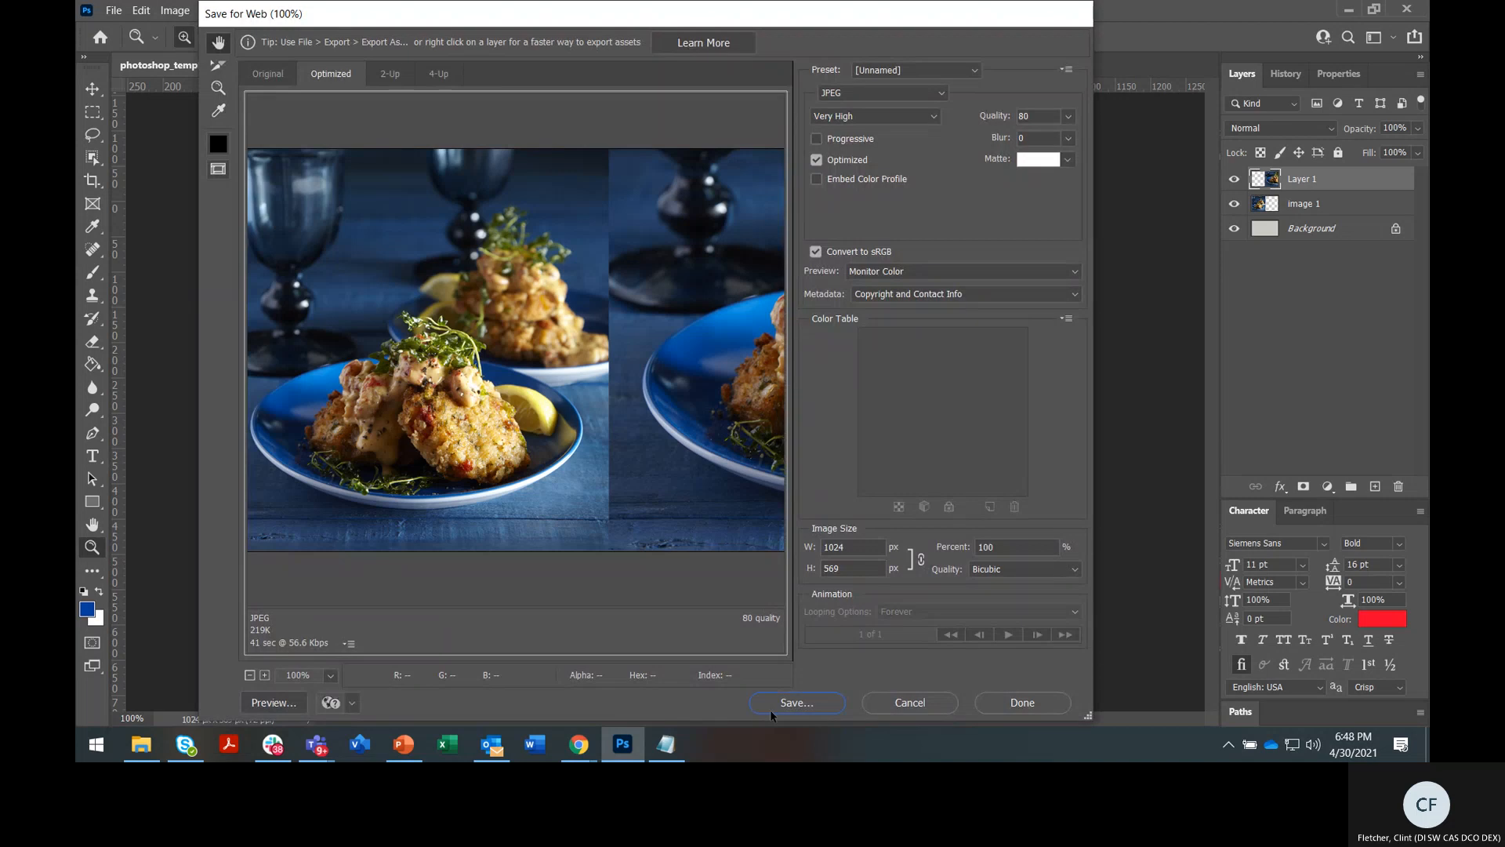
left_click(795, 701)
left_click(379, 155)
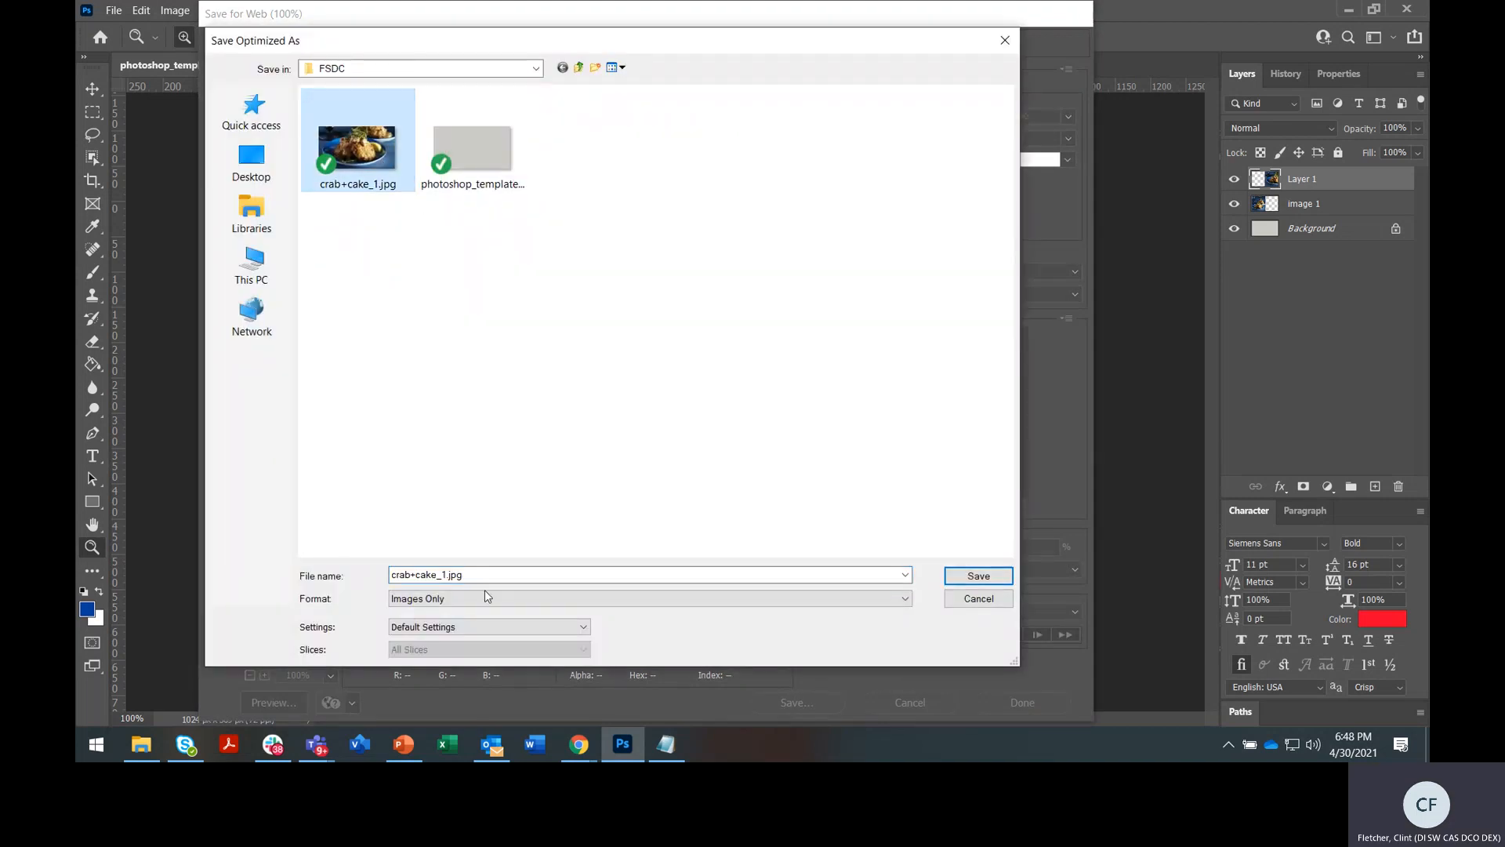
left_click(445, 575)
left_click(445, 575)
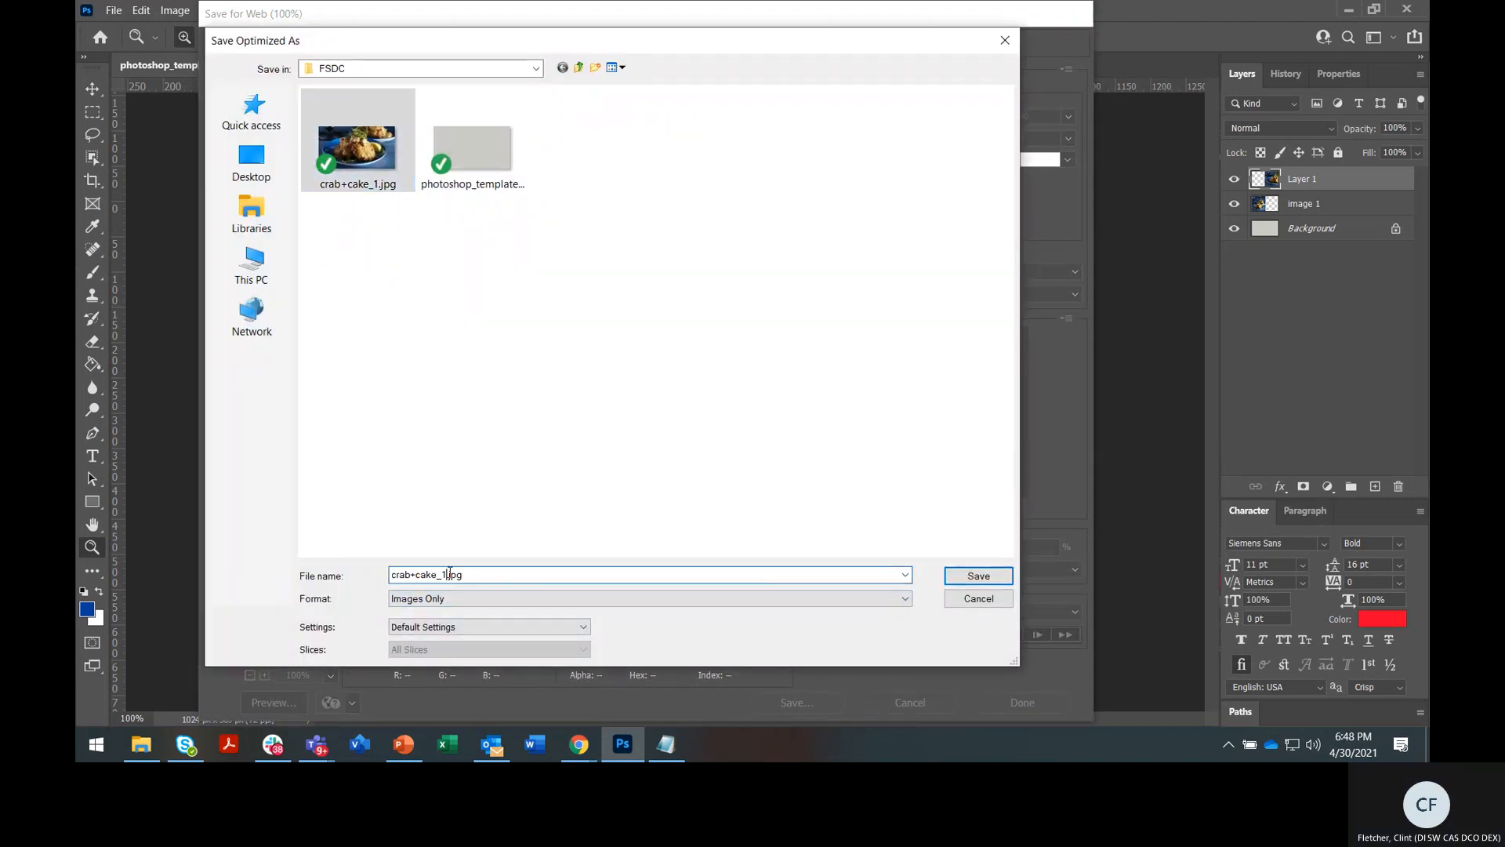
key("BackSpace")
type("2")
left_click(978, 575)
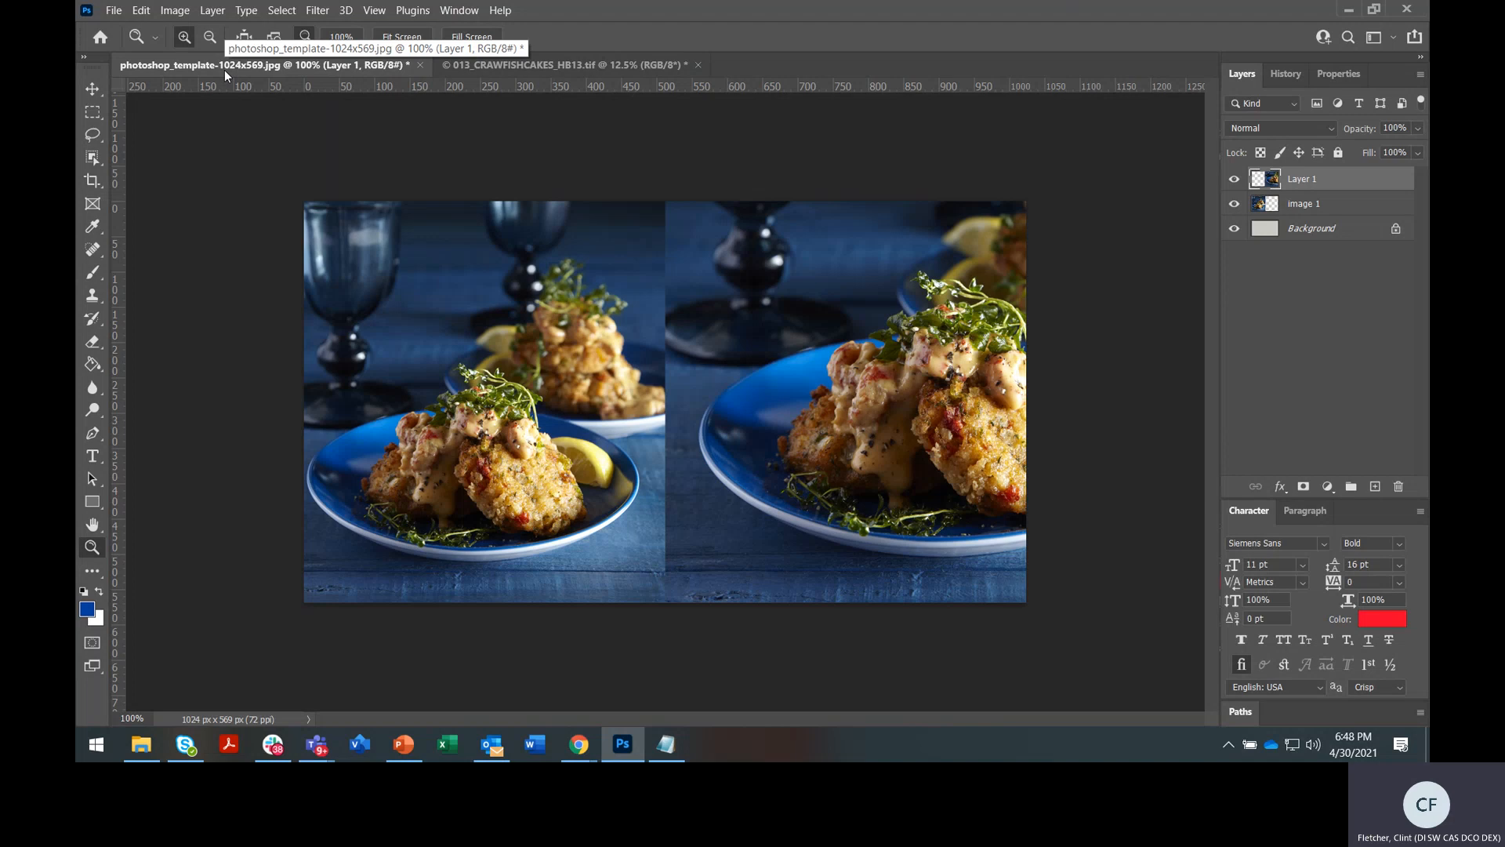
Float the original 013_CRAWFISHCAKES photo in its own window right of the template
left_click(582, 64)
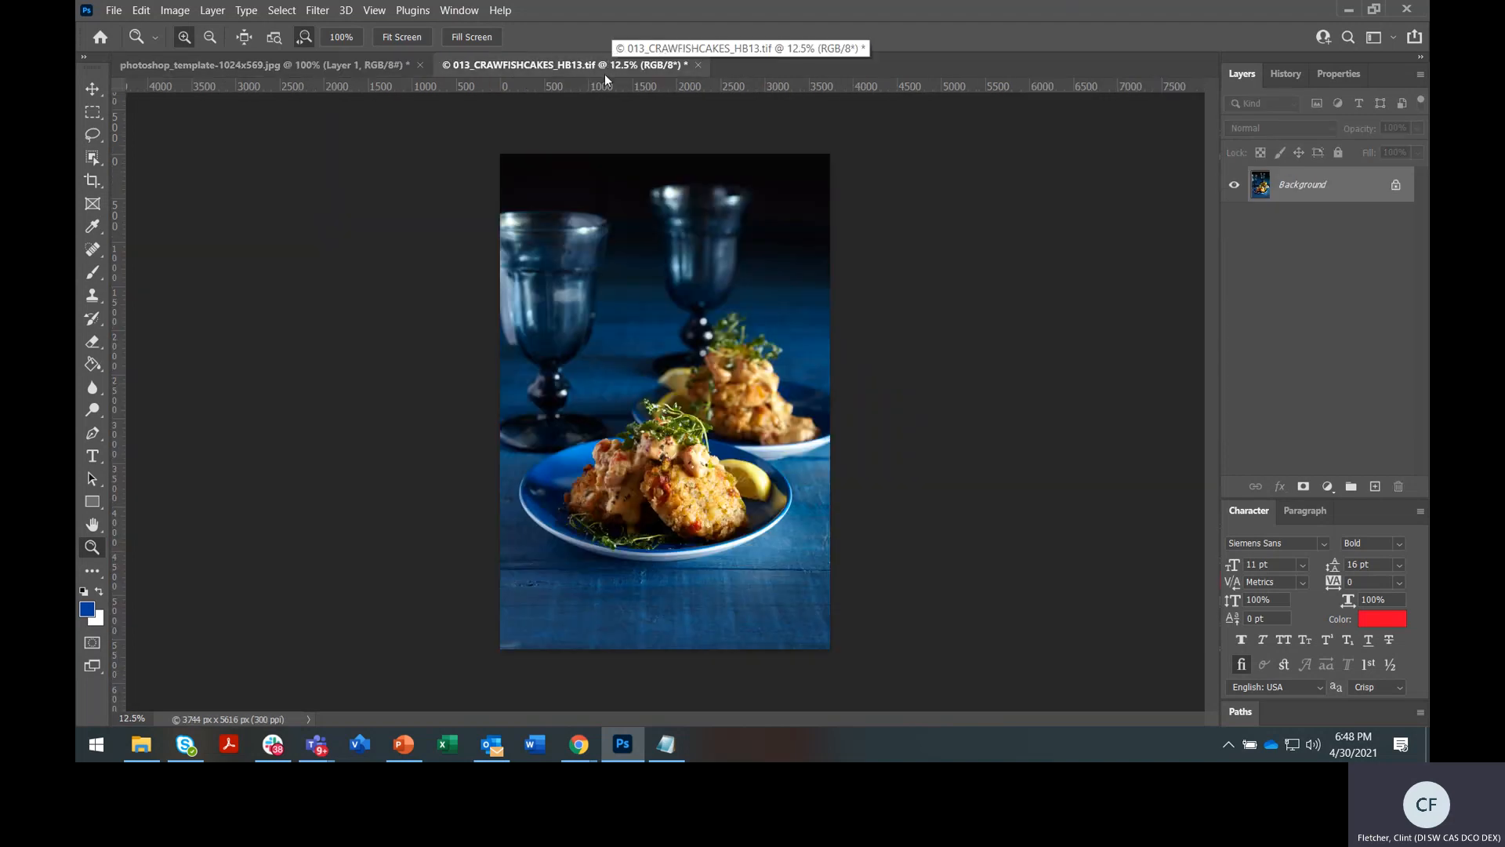
left_click_drag(604, 65, 702, 128)
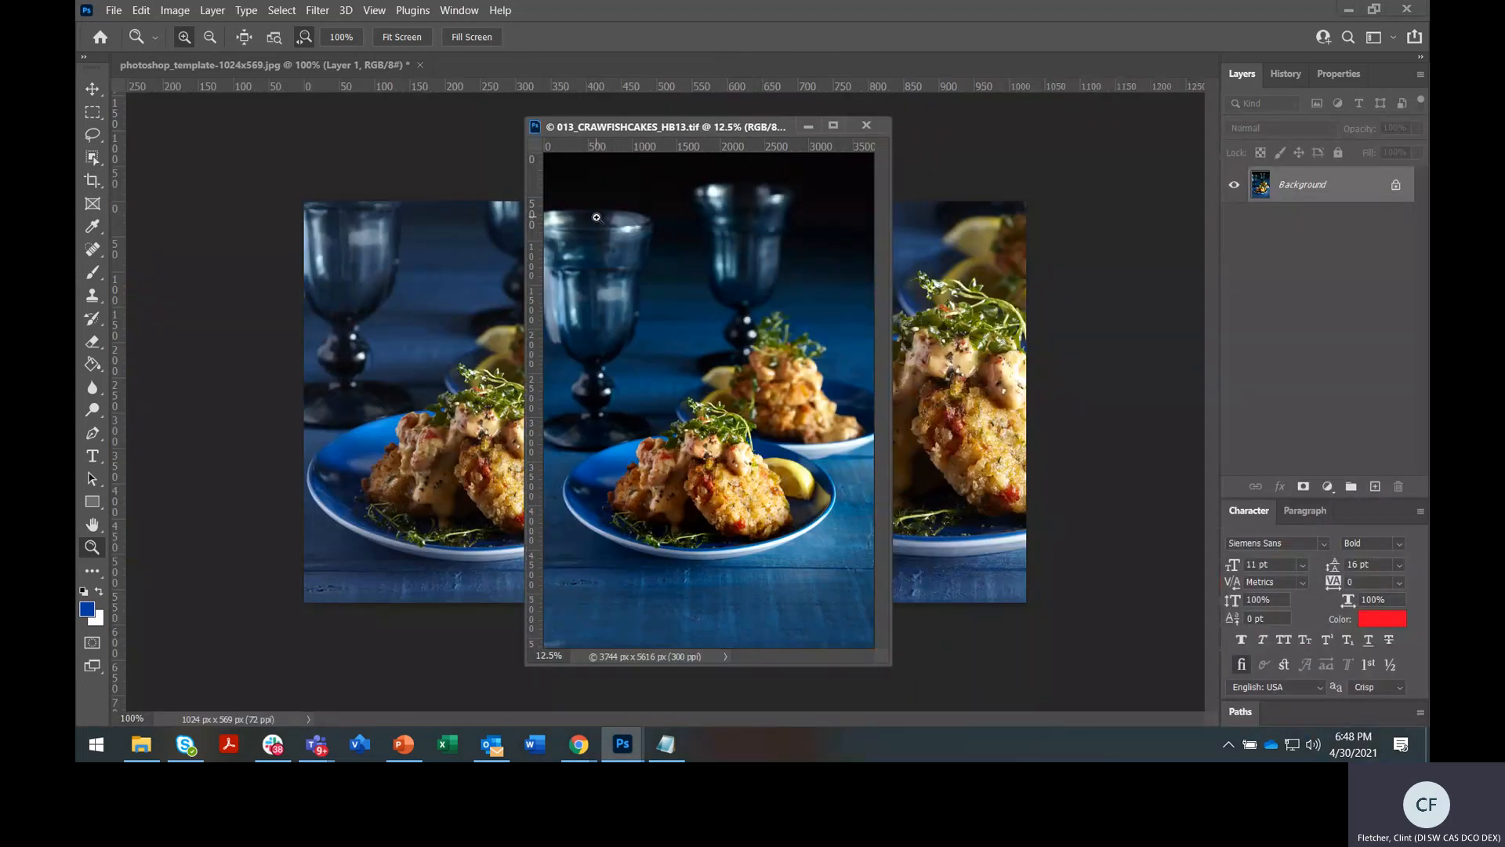
left_click(91, 83)
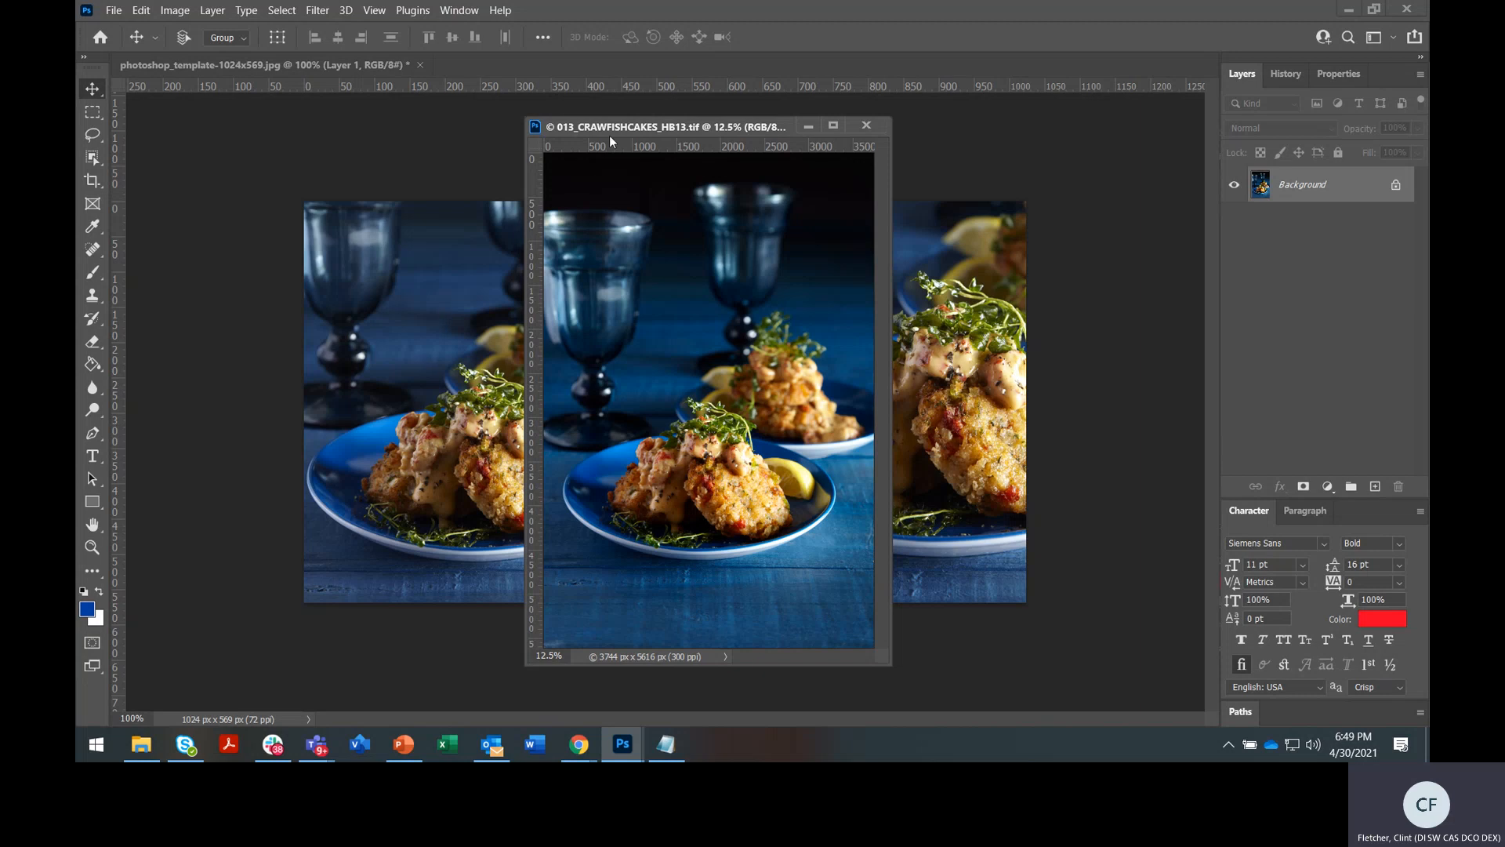
left_click_drag(609, 129, 972, 109)
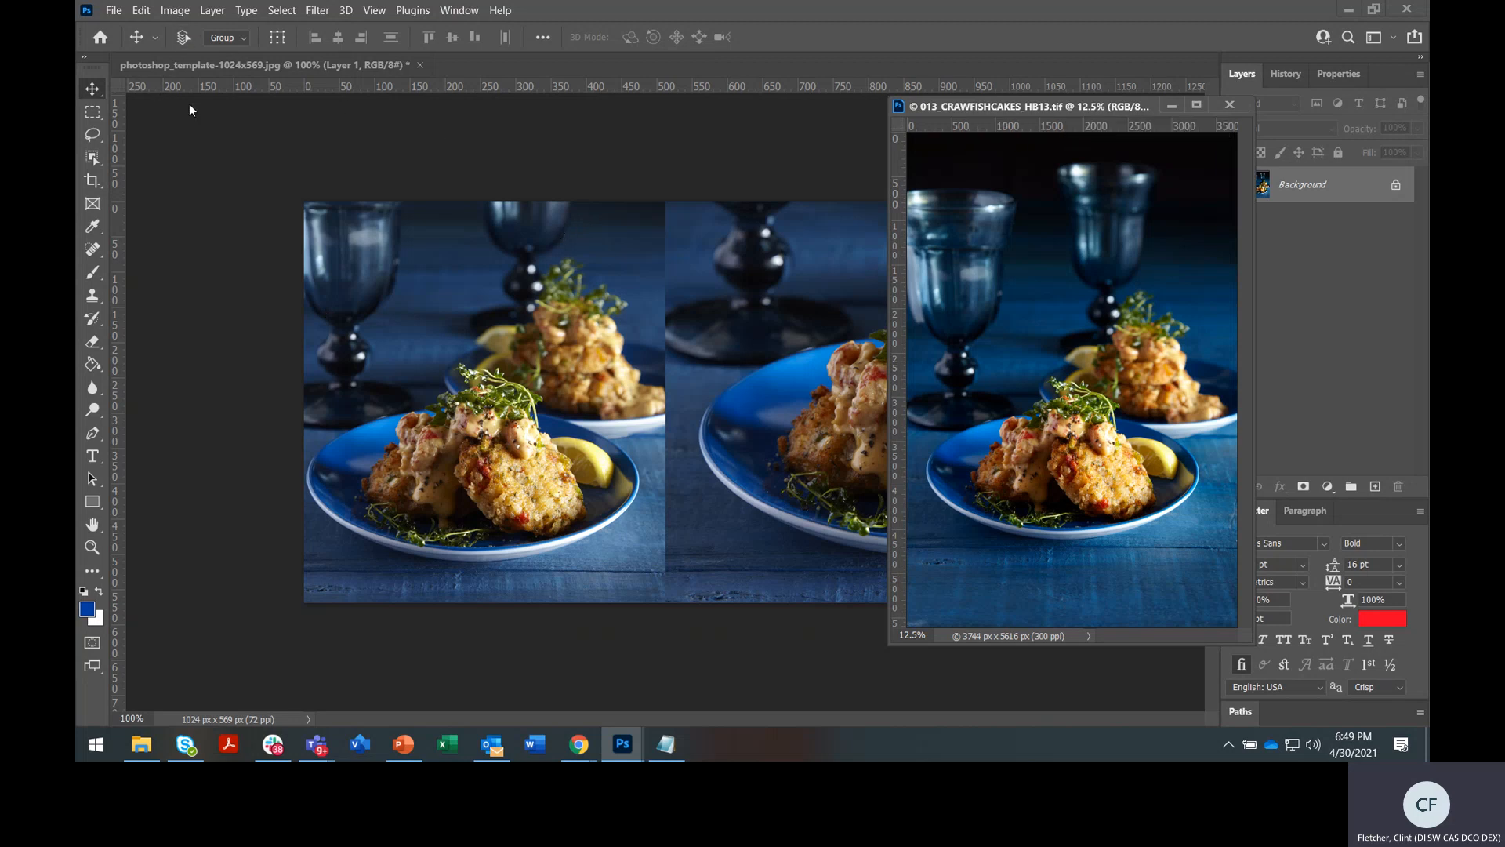
Confirm the right photo's transform unchanged and shift the floating photo window left
left_click(673, 280)
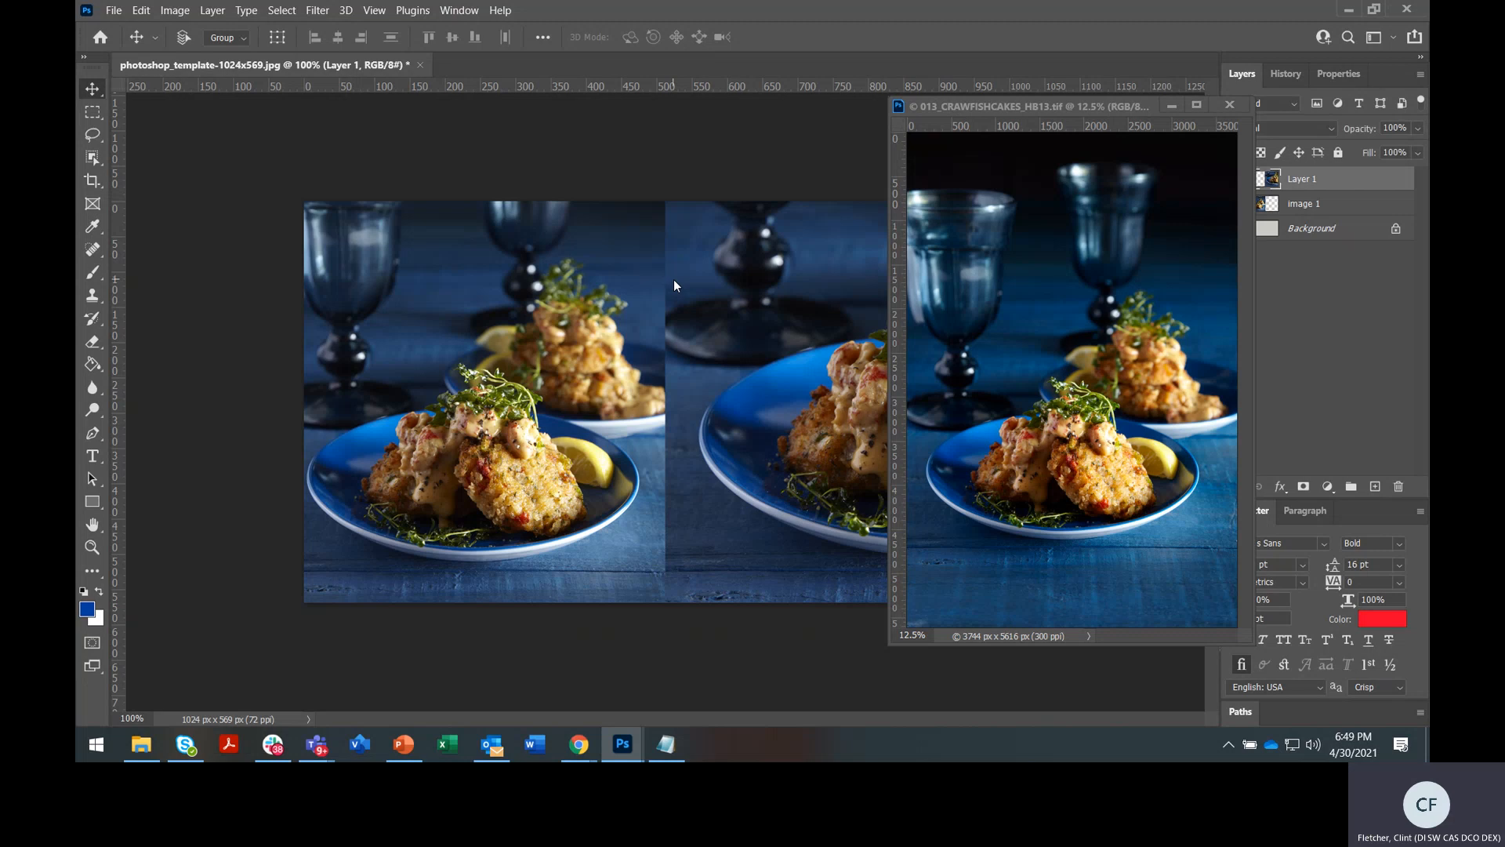
key("ctrl+t")
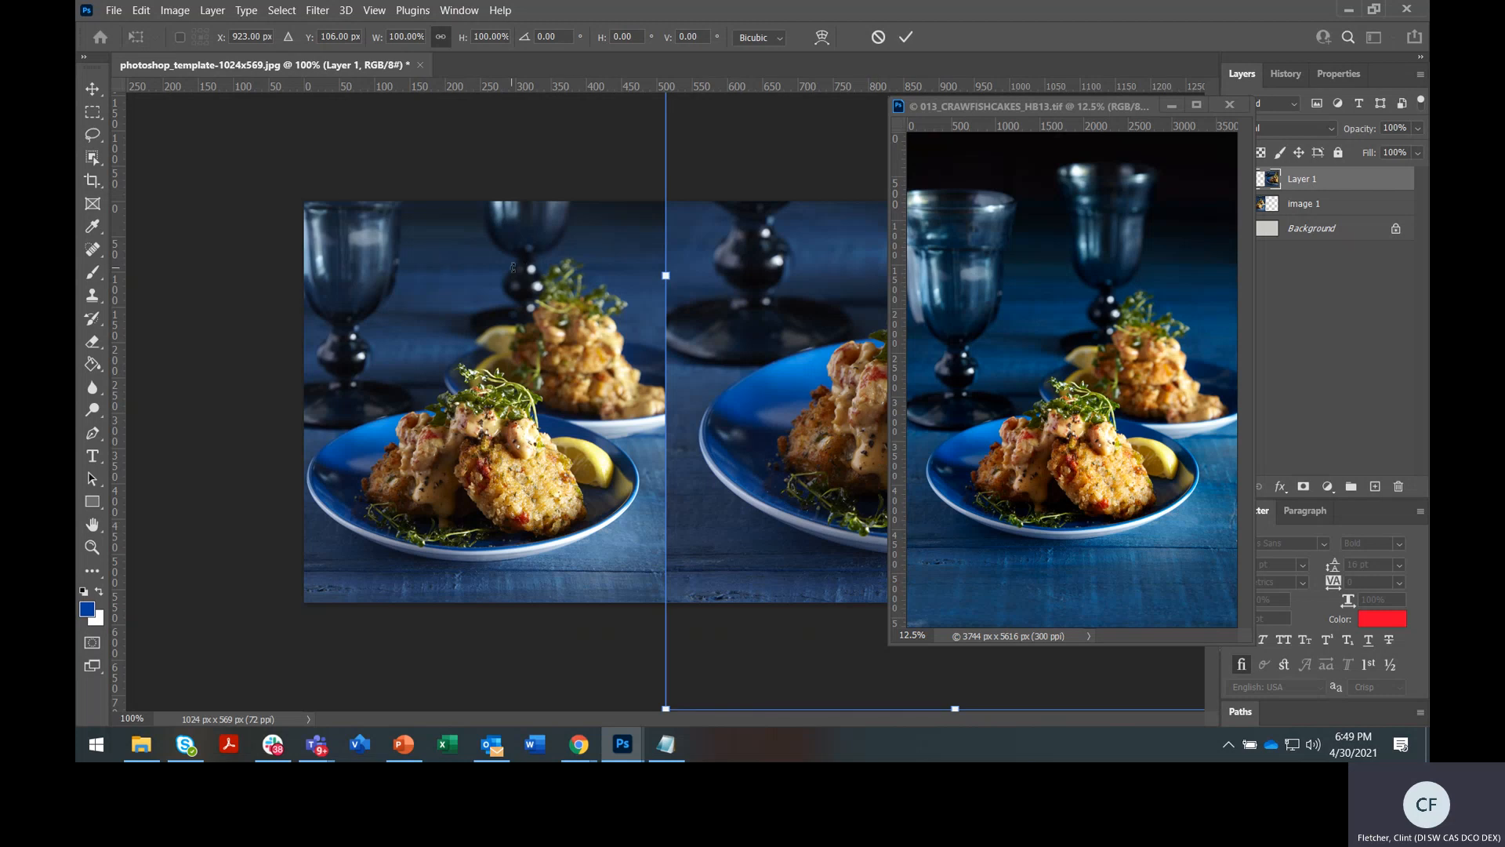
key("Return")
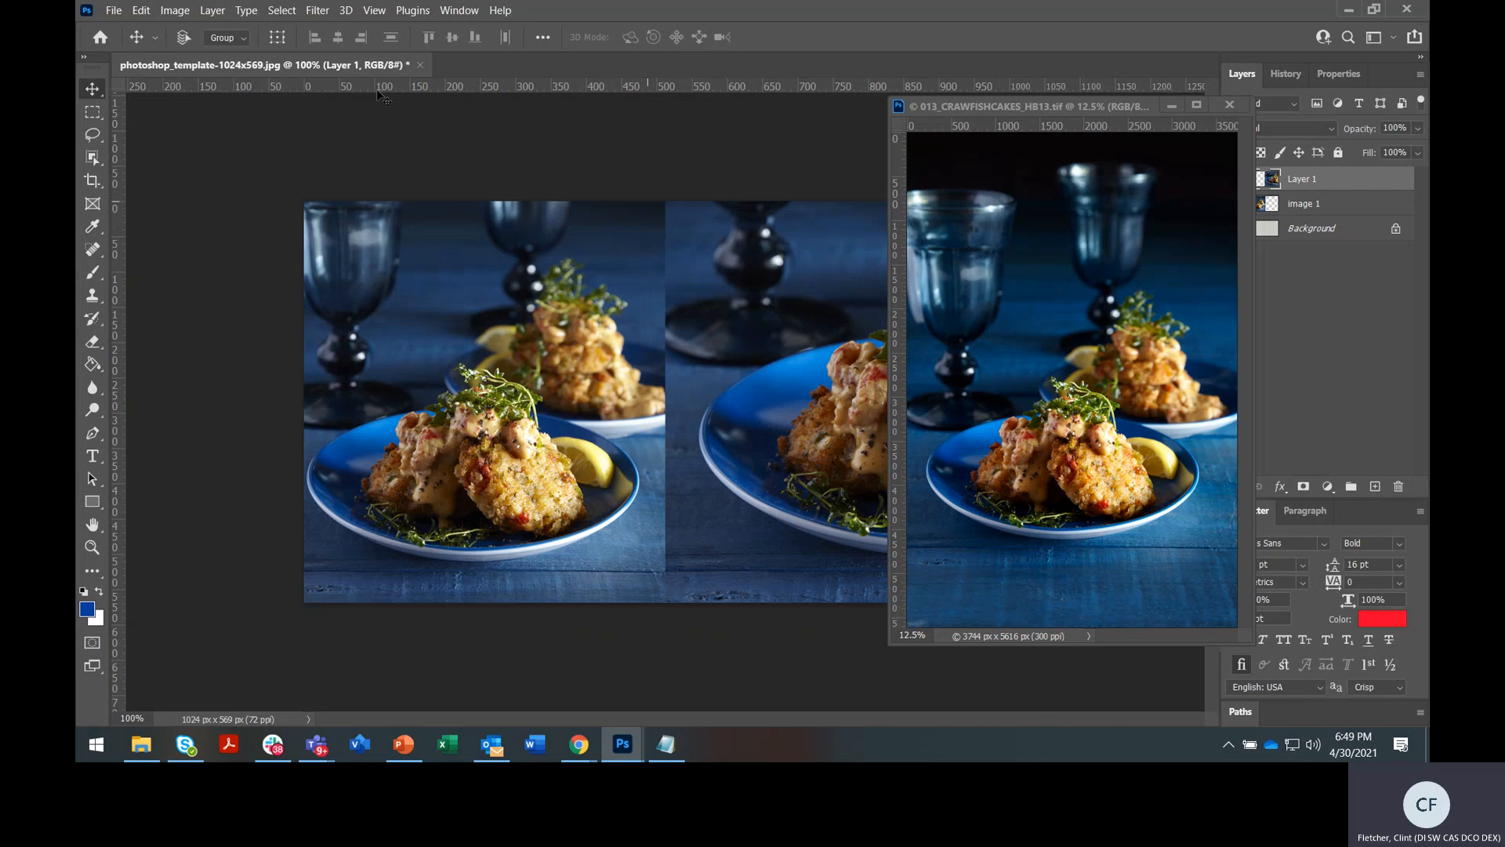
left_click_drag(953, 106, 819, 110)
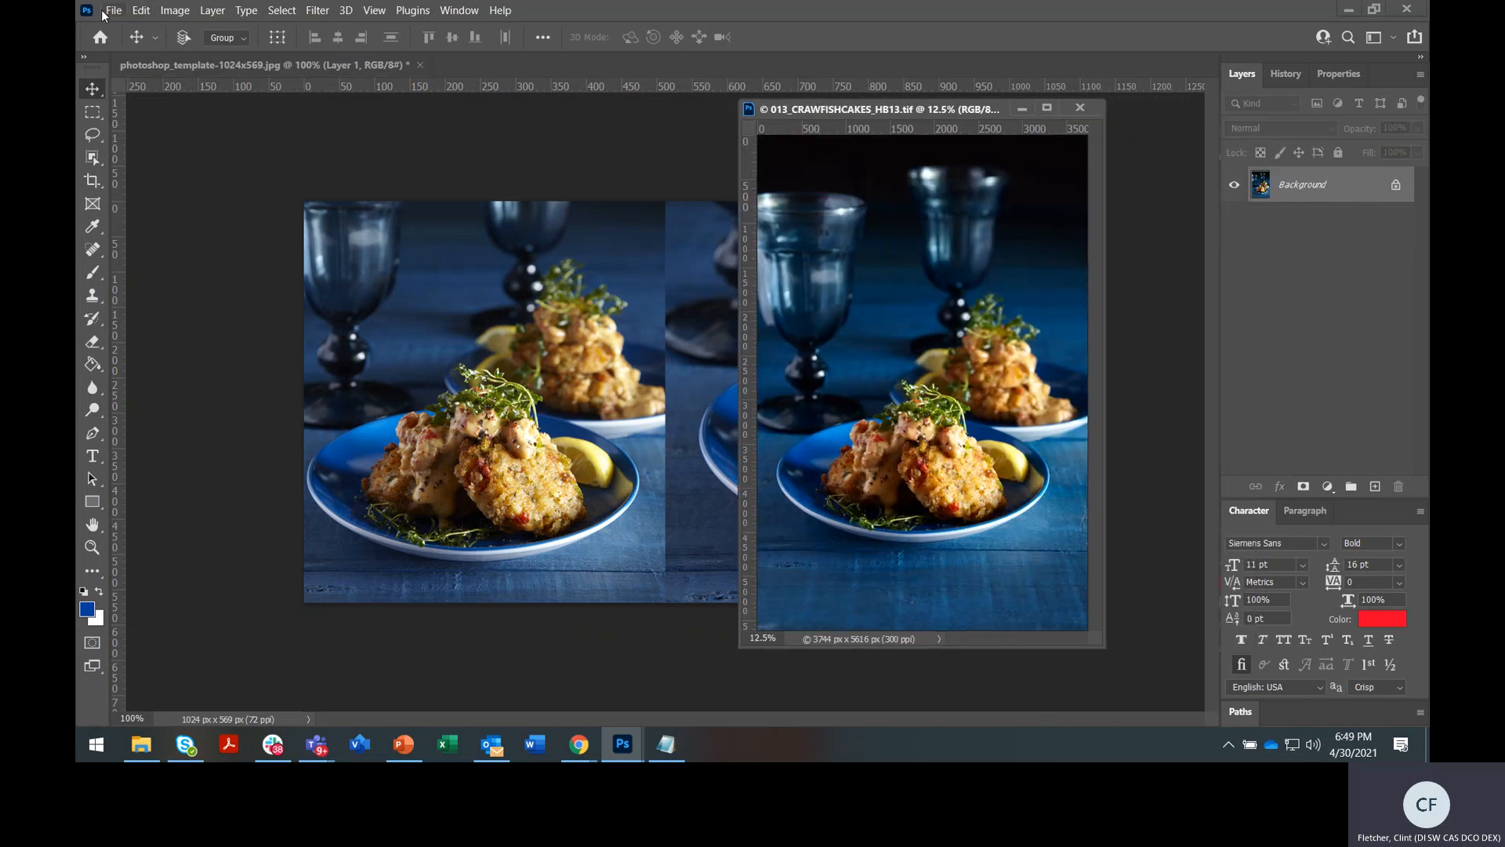
left_click(112, 10)
mouse_move(254, 259)
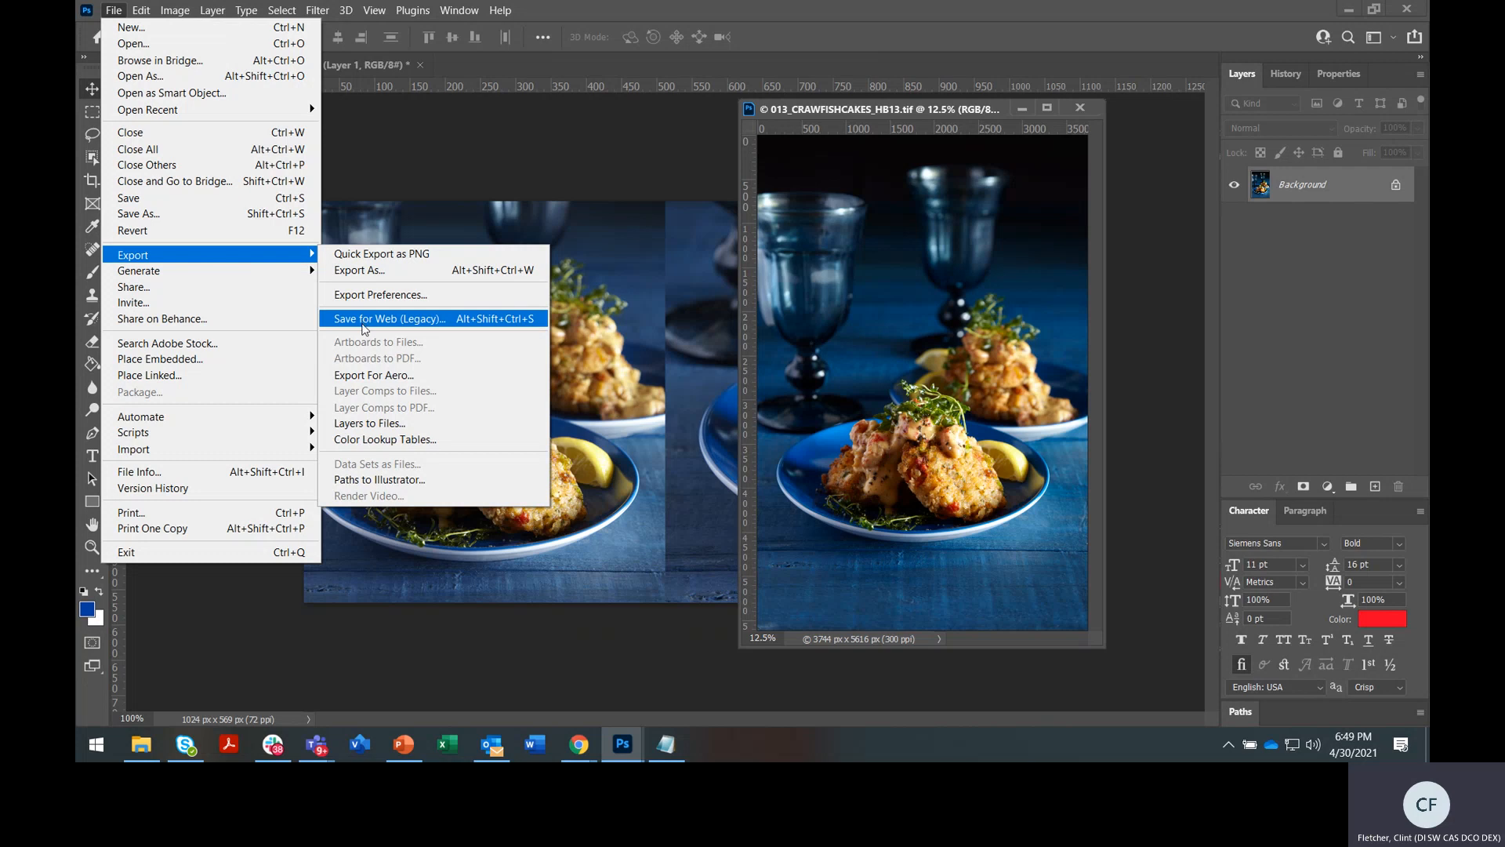
left_click(625, 175)
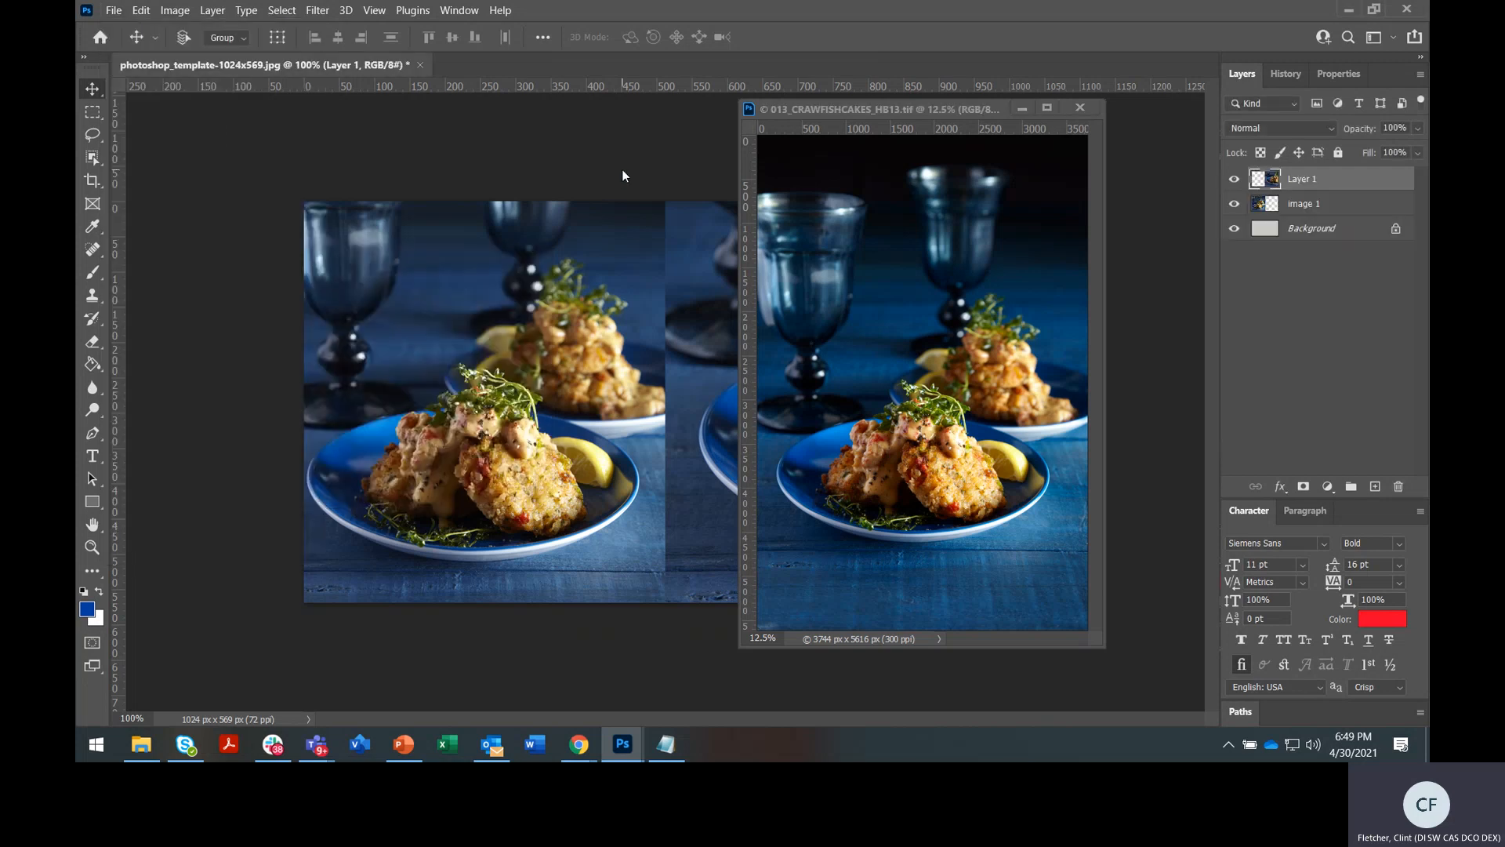
In Chrome, advance the foodstylists.com savory gallery four slides to the pizza slides
mouse_move(592, 747)
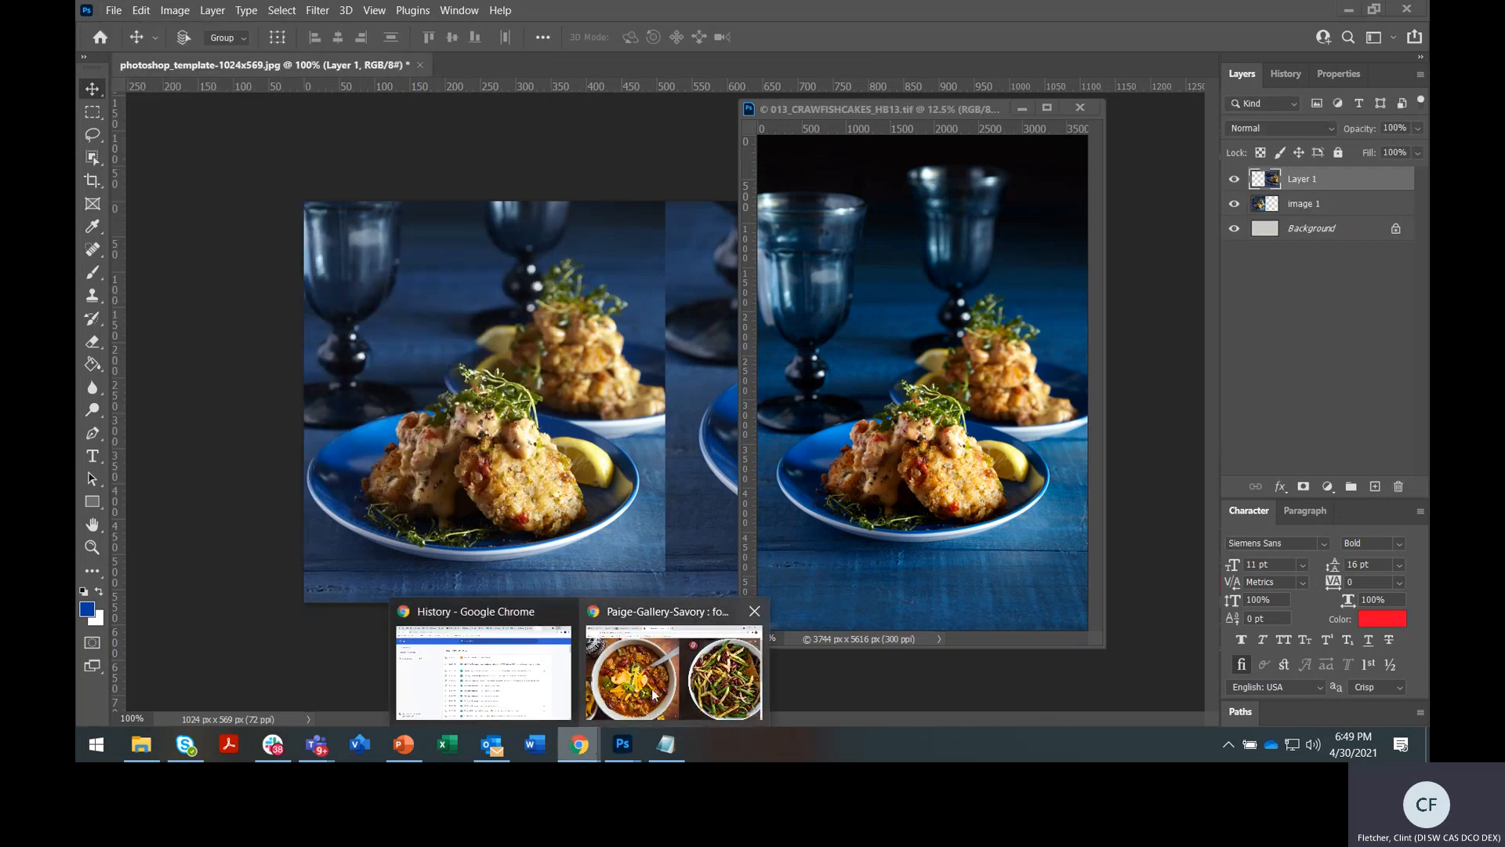
left_click(672, 663)
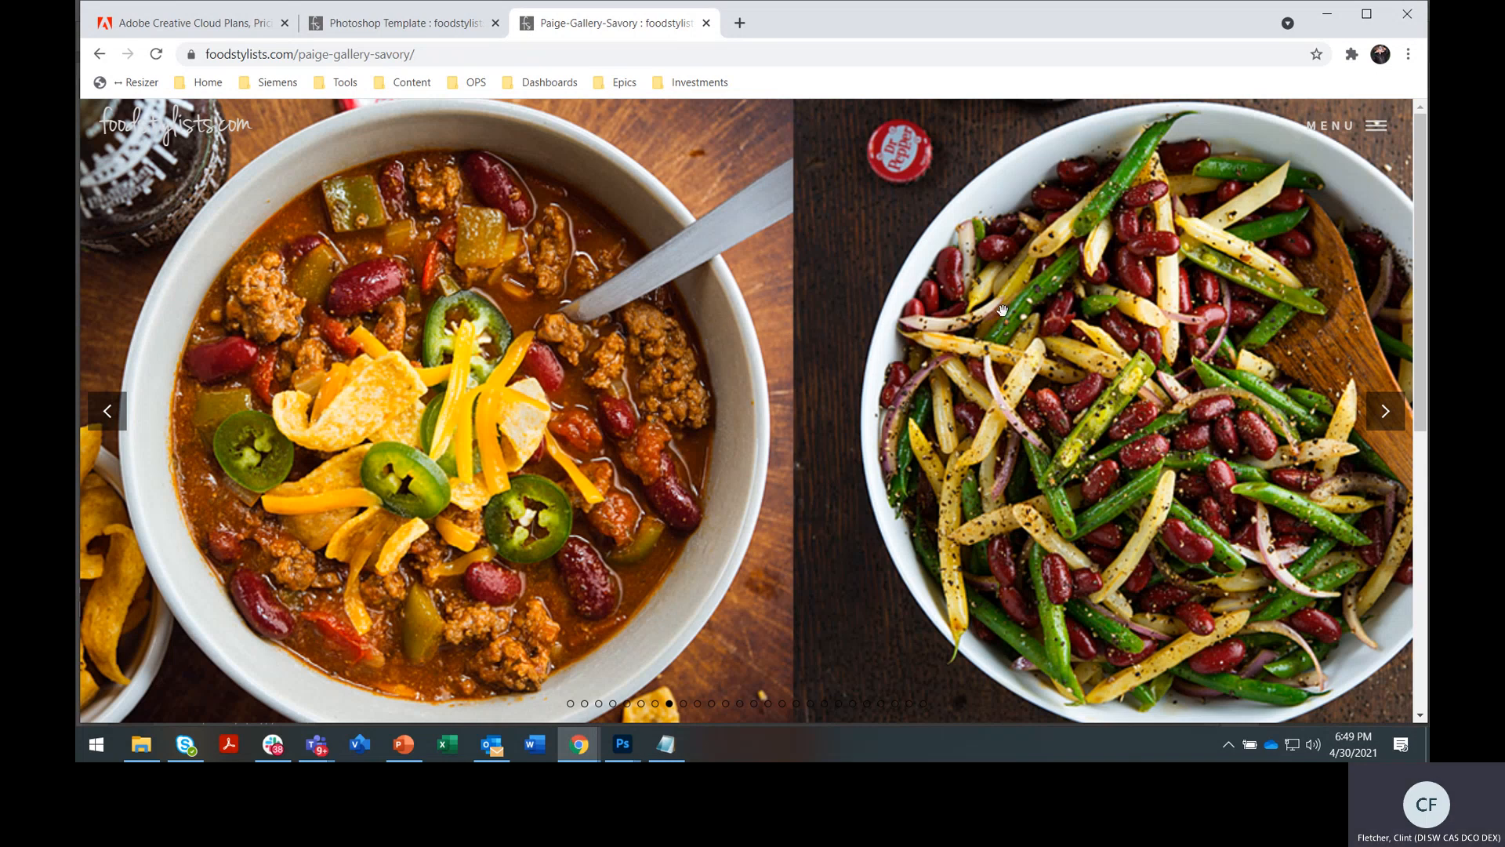
left_click(1385, 411)
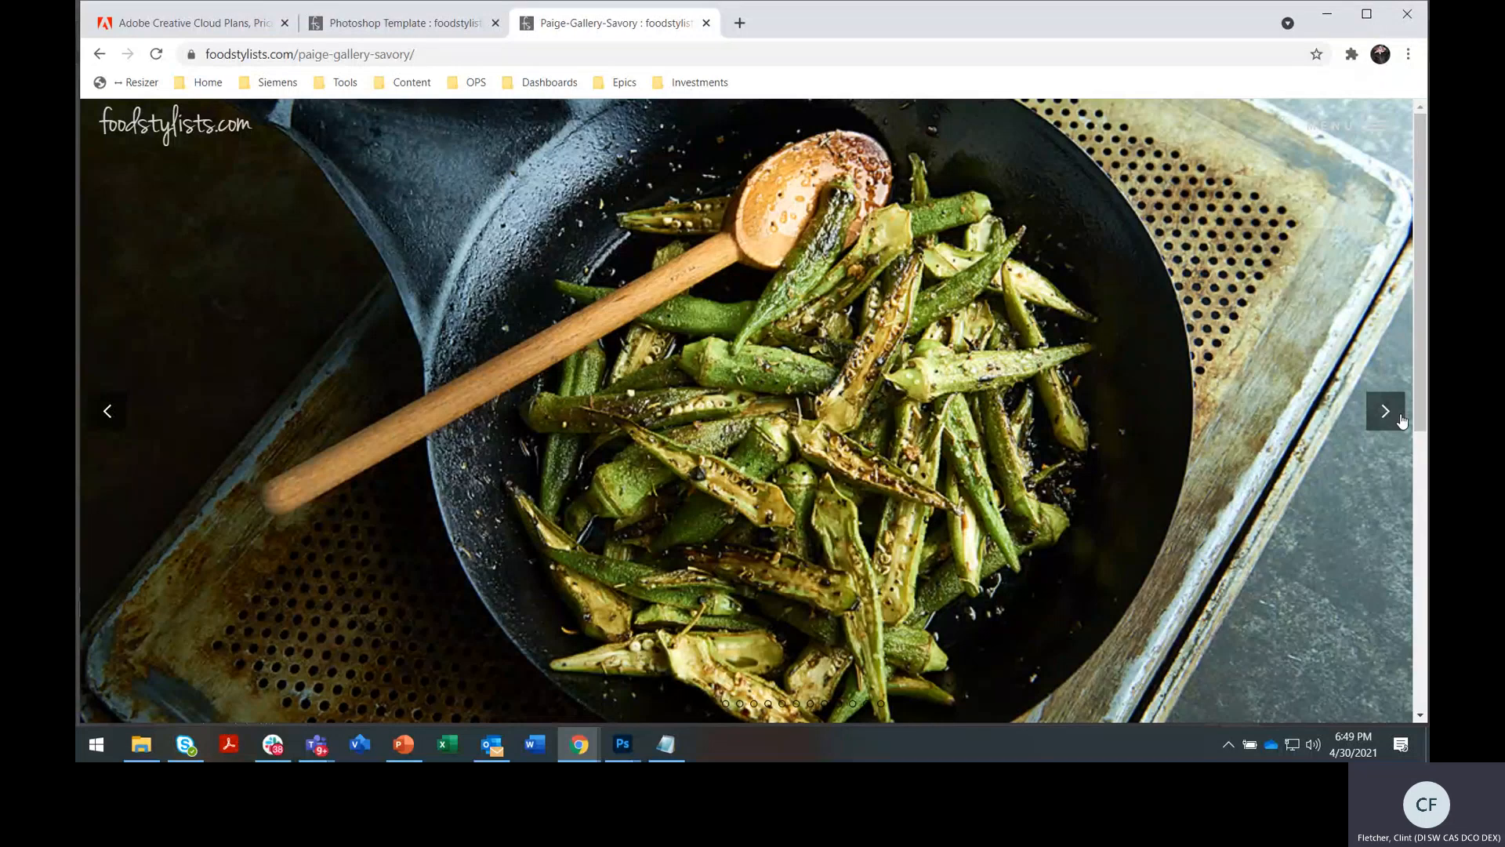
left_click(1385, 410)
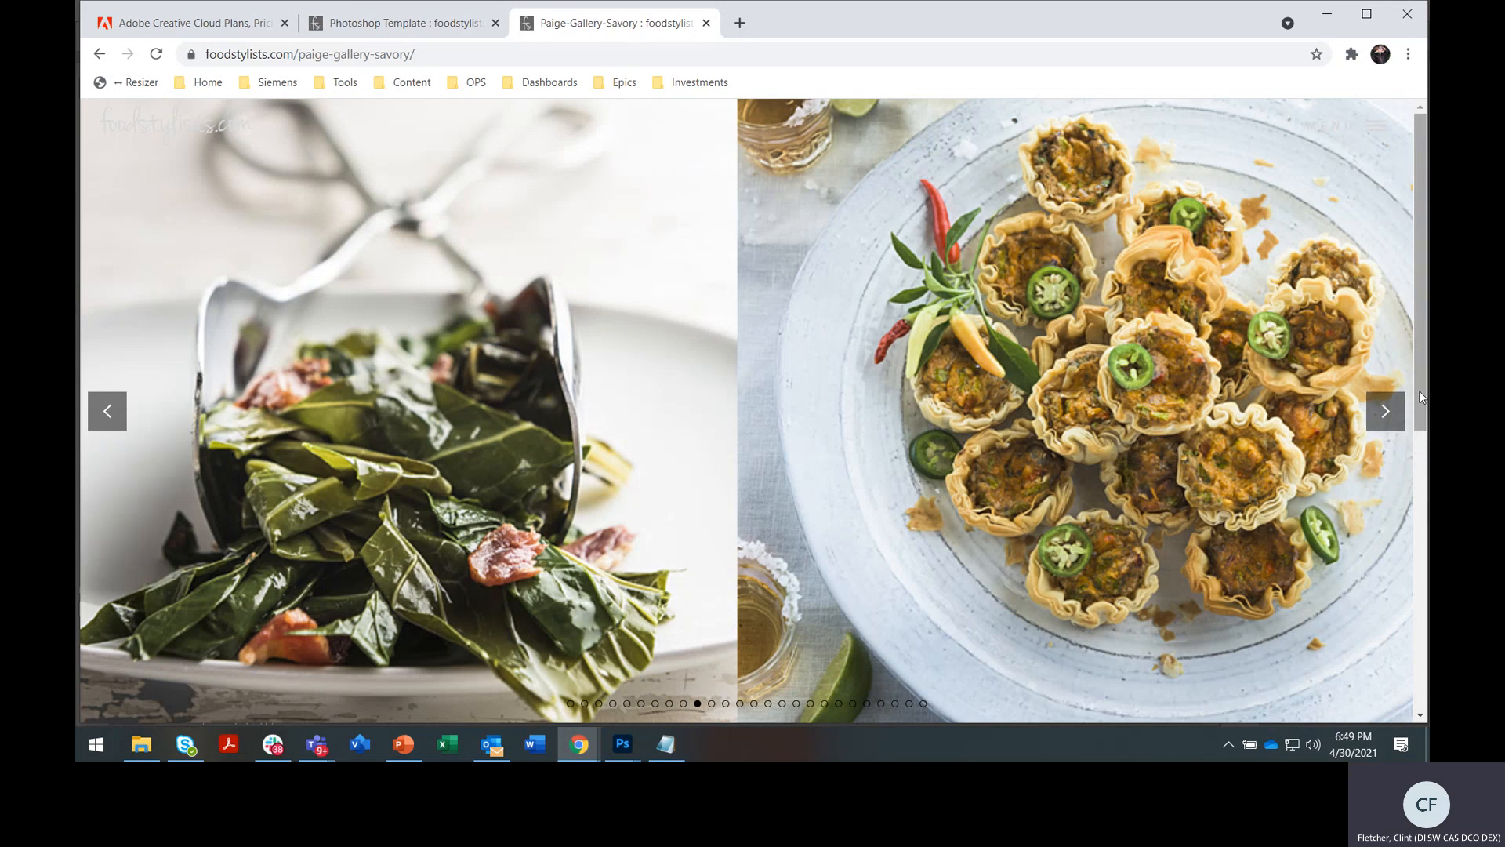
left_click(1394, 412)
left_click(1388, 412)
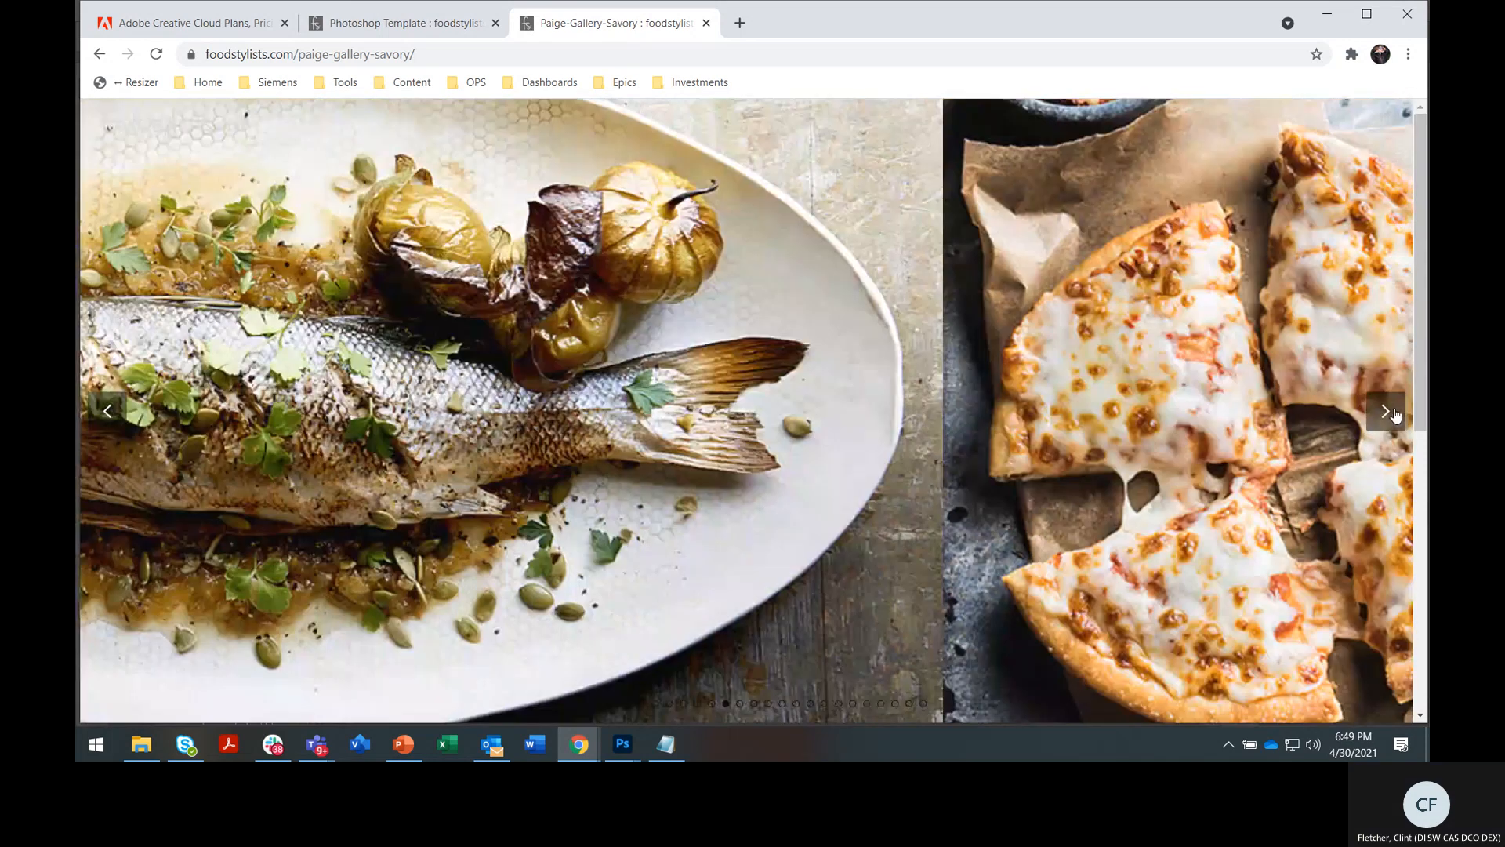